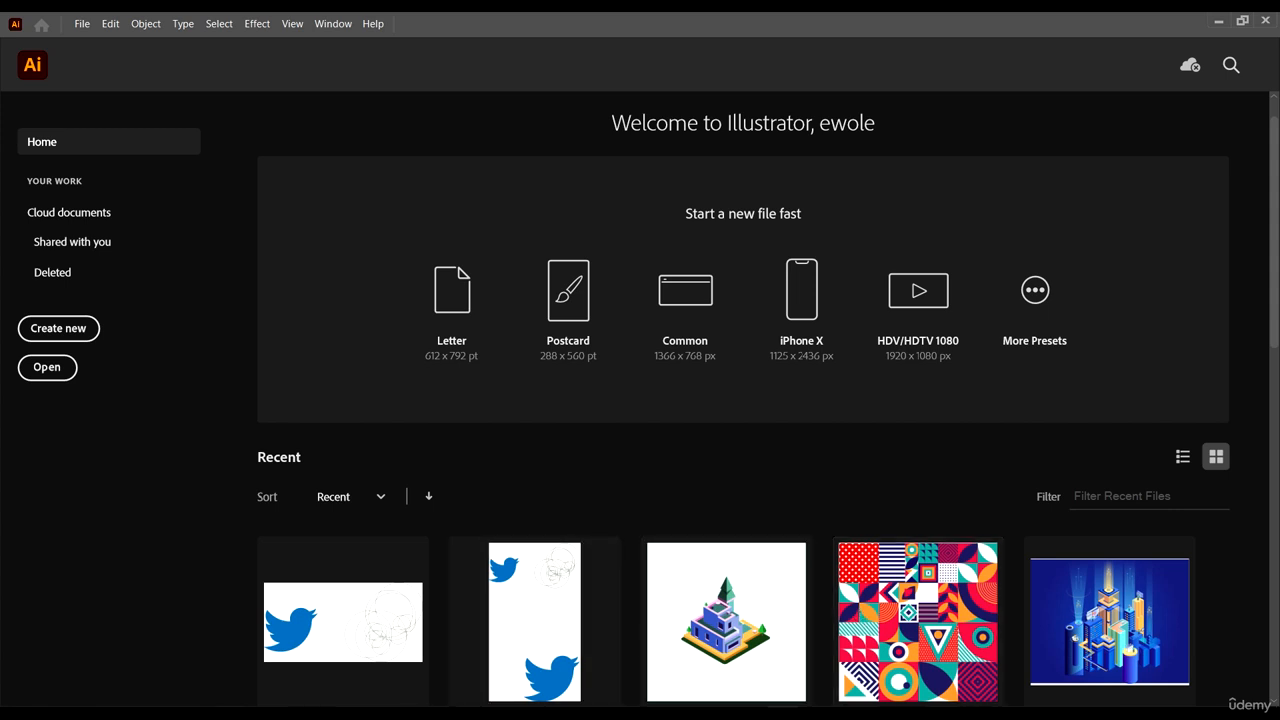
- Switch to the Pinterest page in the browser and look through the "grid based illustrations" results
key("alt+Tab")
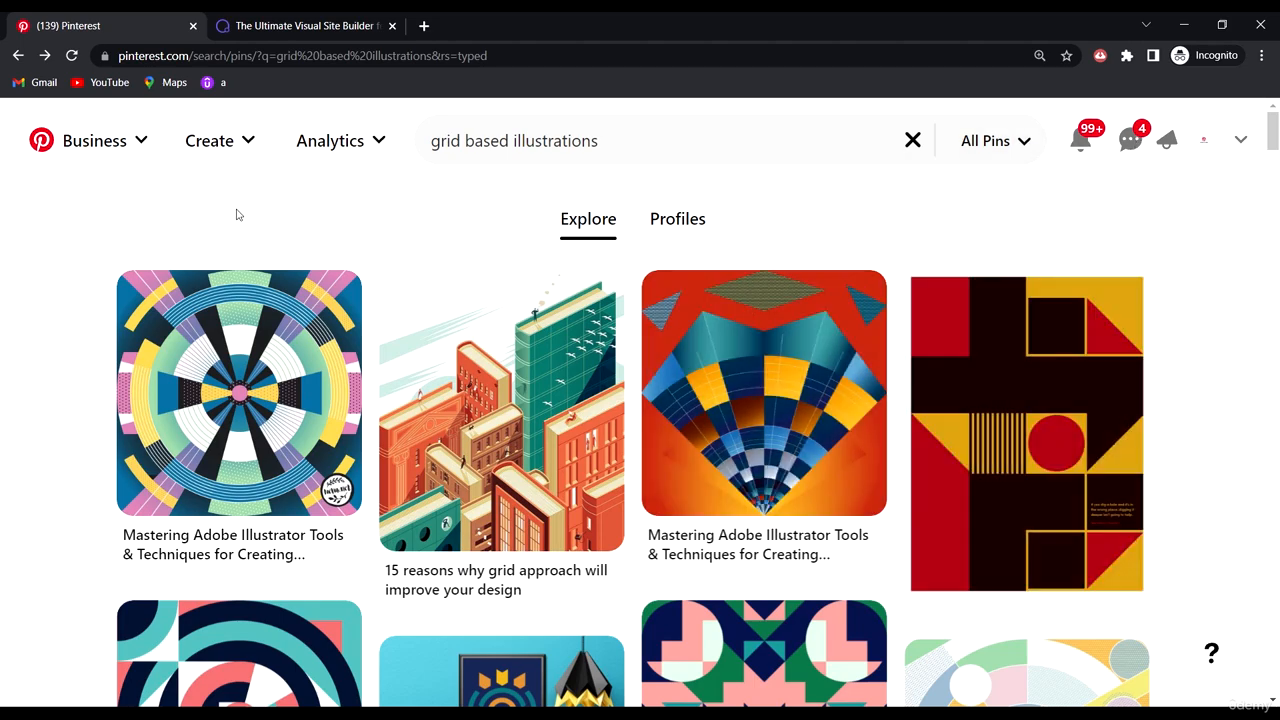
scroll(1000, 350, "down", 6)
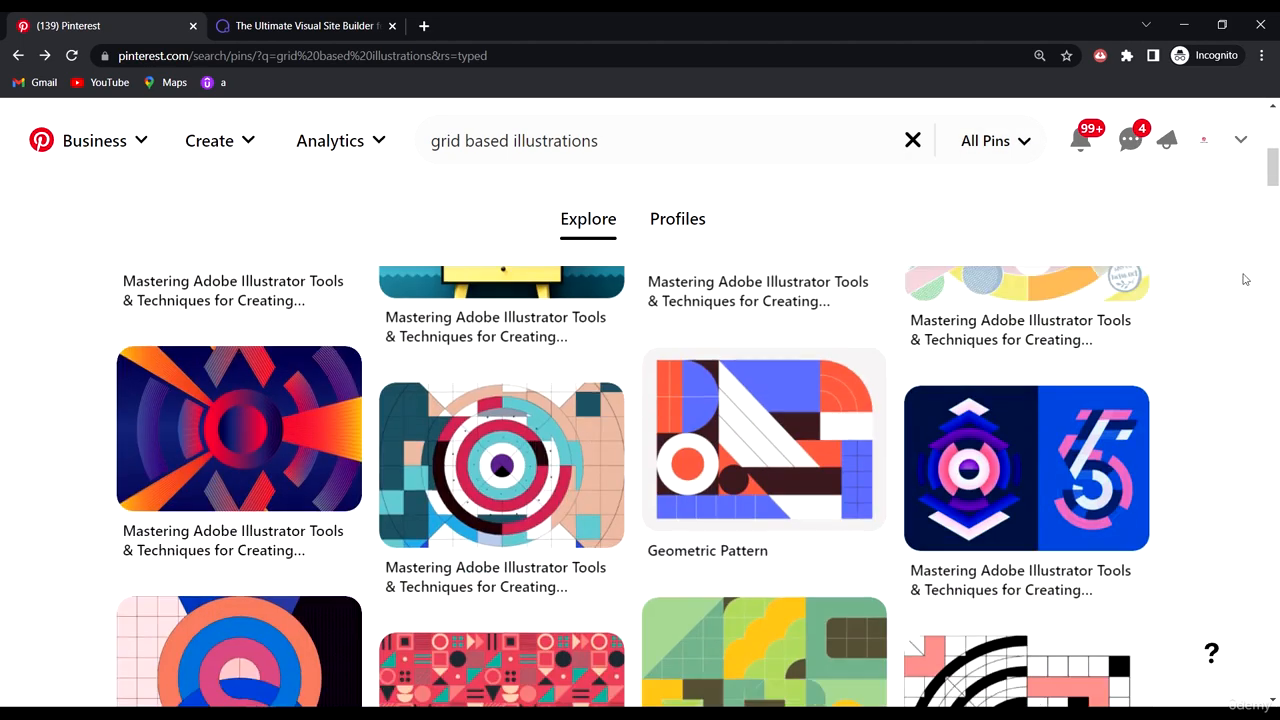
scroll(1245, 279, "down", 3)
scroll(1245, 275, "up", 10)
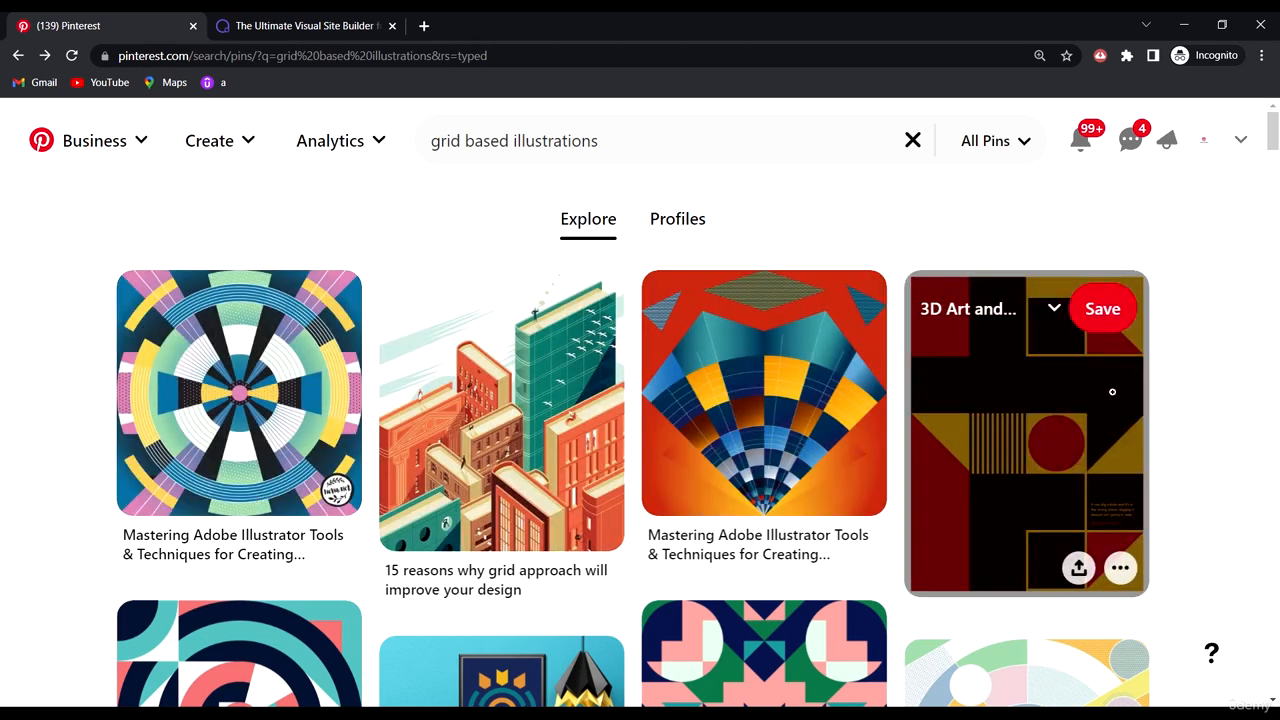
scroll(1112, 391, "down", 2)
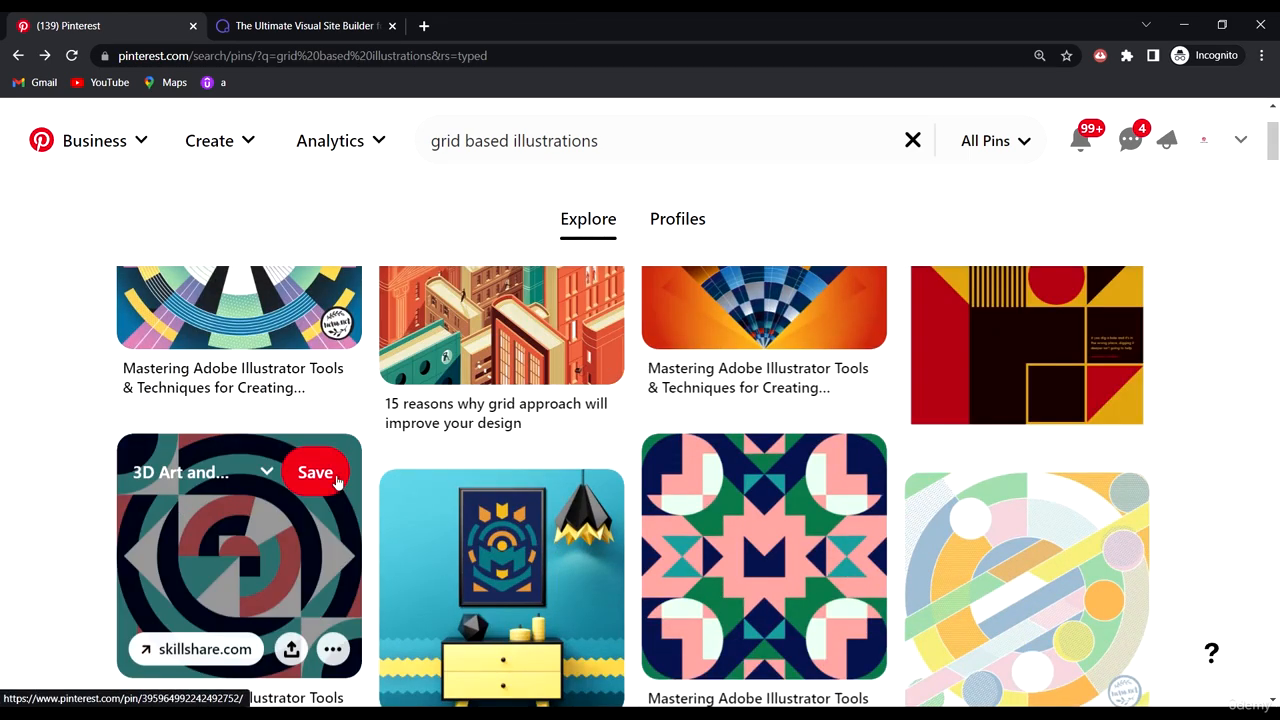
scroll(1255, 495, "down", 3)
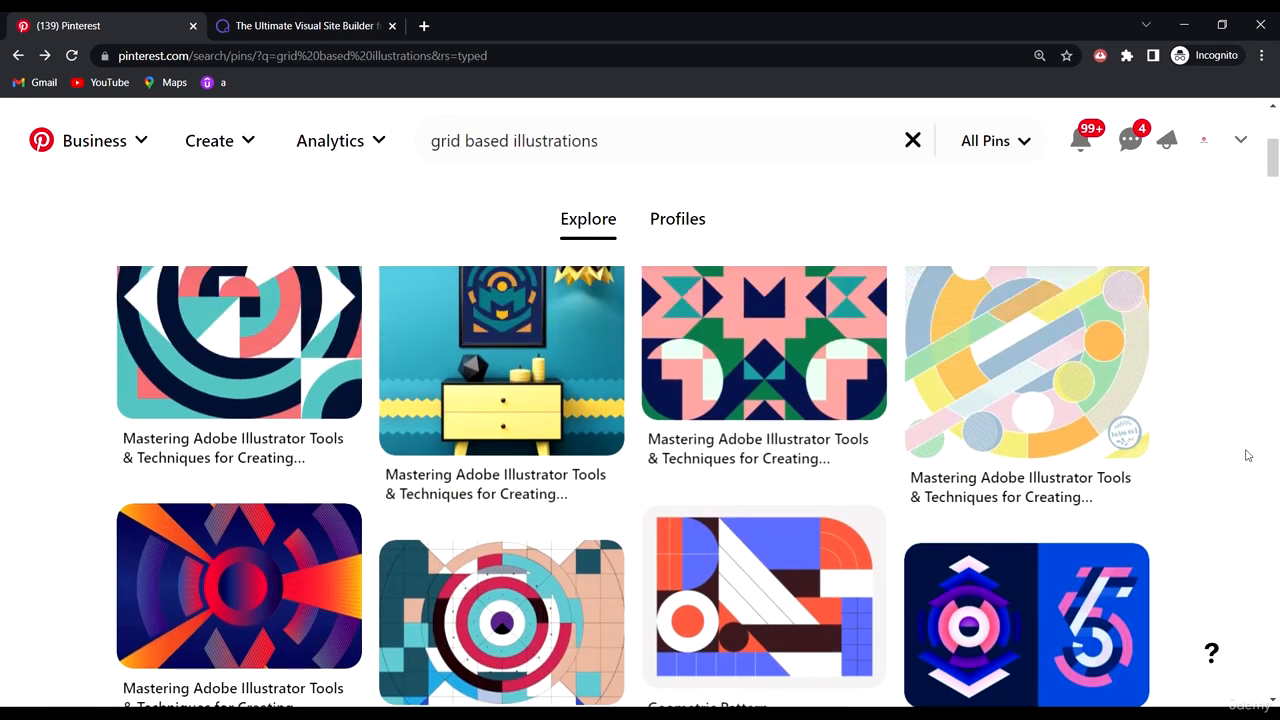
- Open the symmetric pink, green and navy geometric pattern pin and examine its artwork and description
left_click(792, 463)
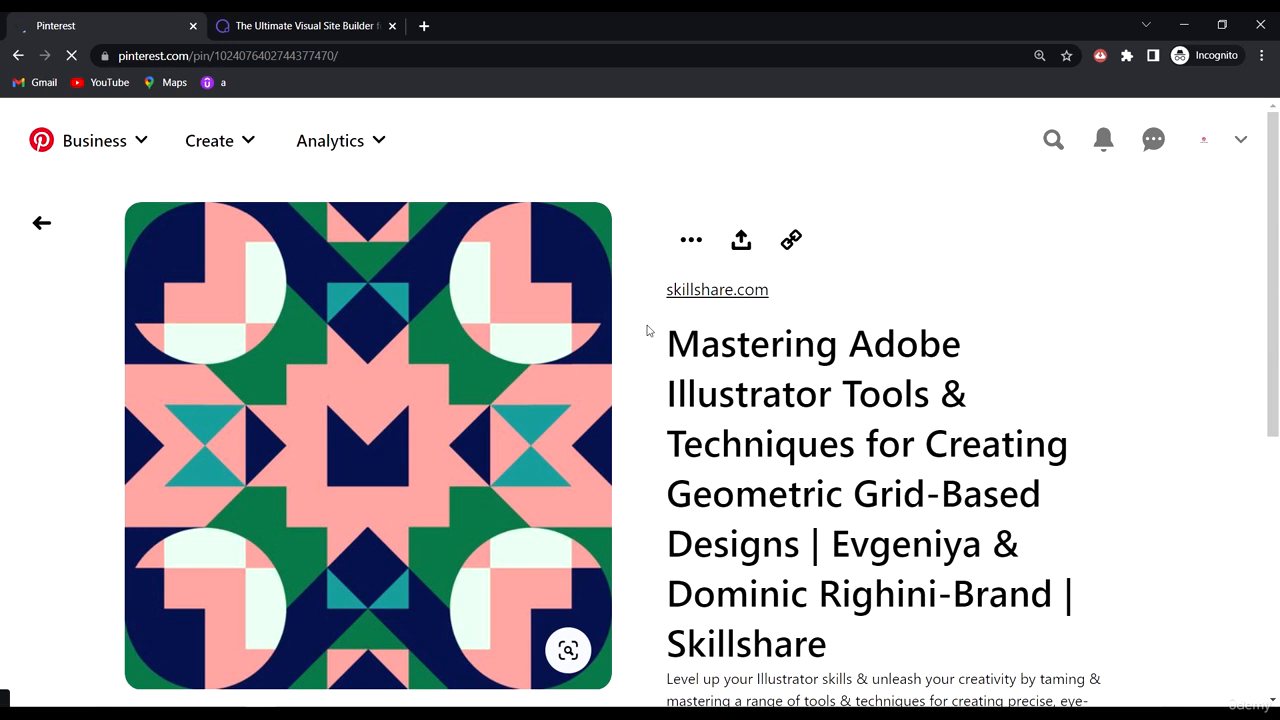
mouse_move(455, 294)
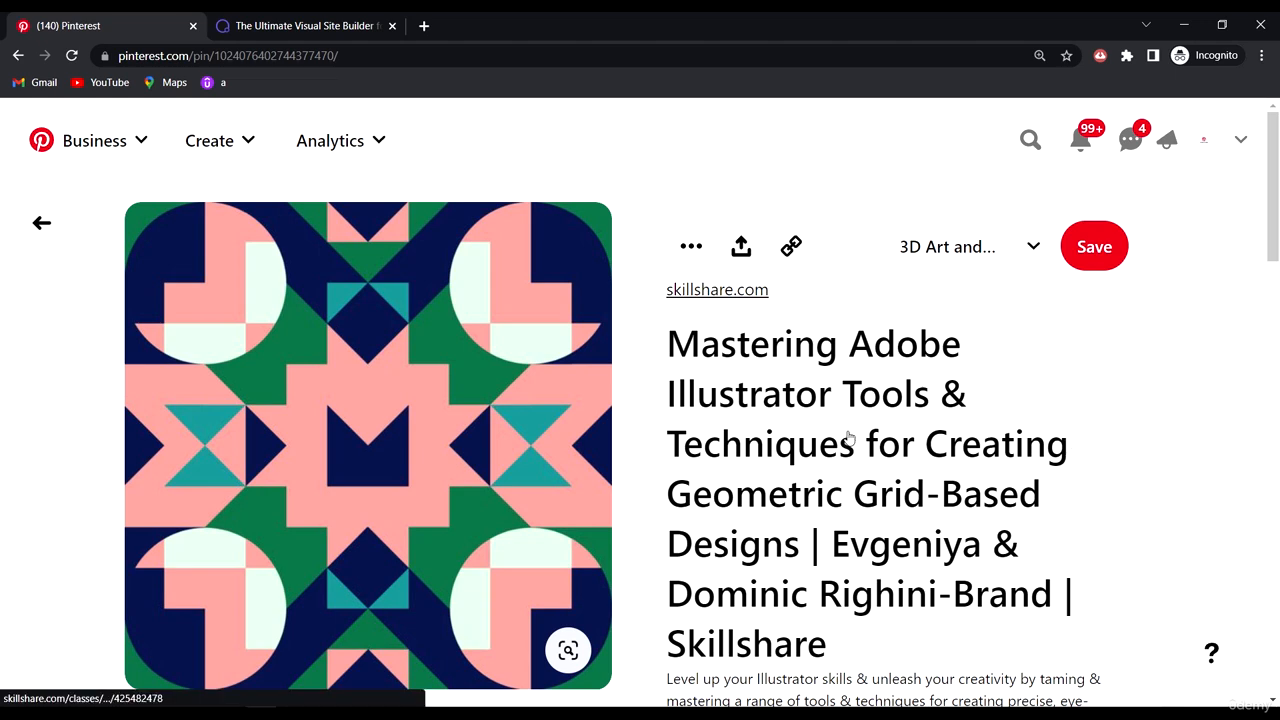
scroll(894, 371, "down", 2)
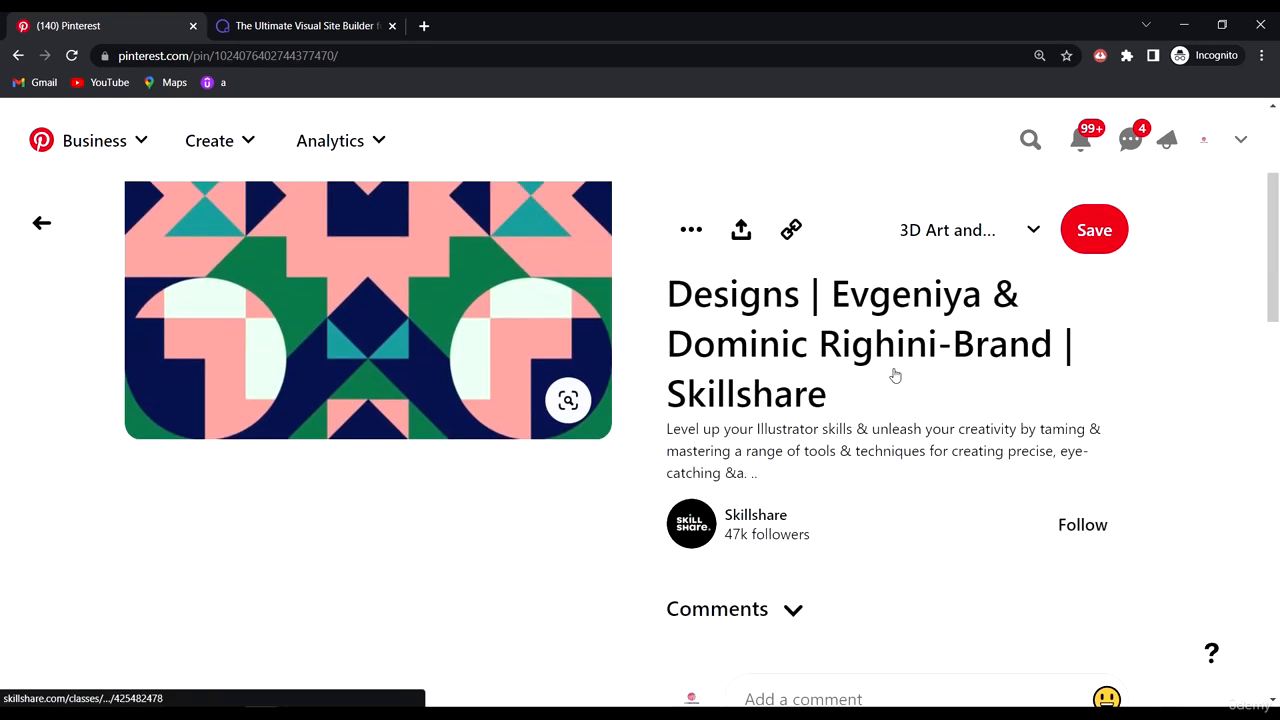
scroll(894, 374, "up", 2)
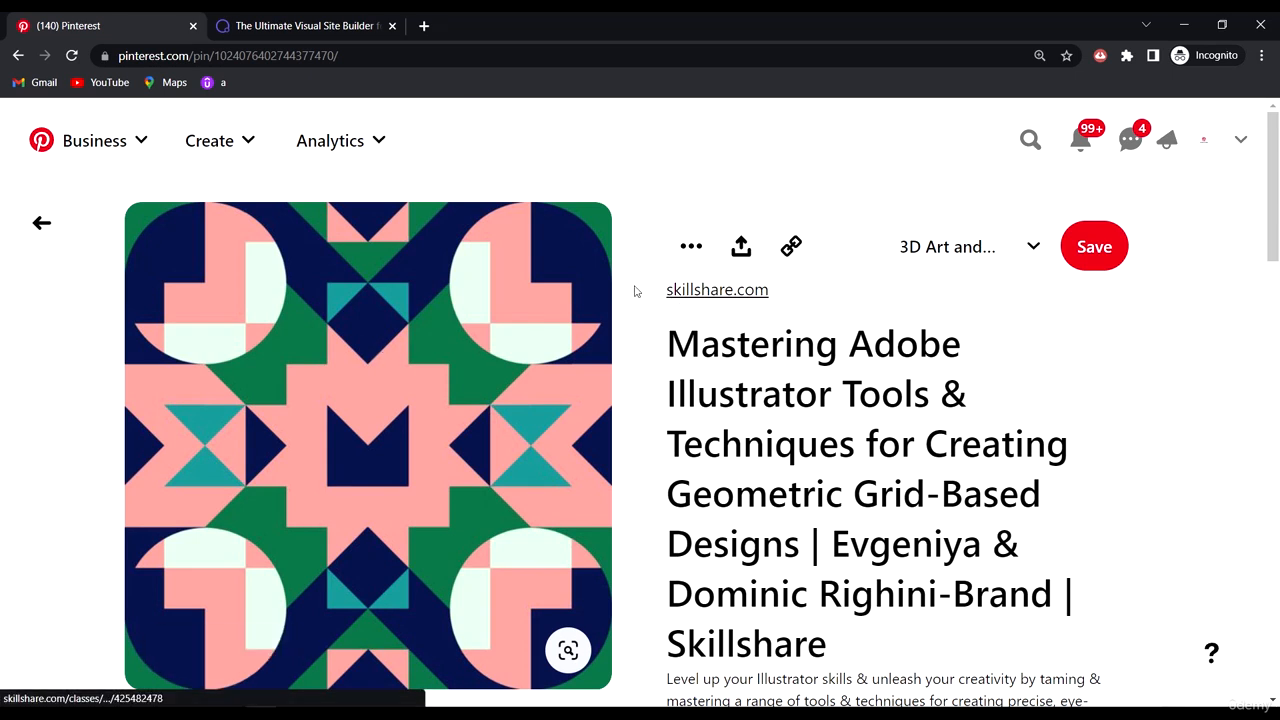
- Leave the pin and go back to the "grid based illustrations" search results
left_click(41, 223)
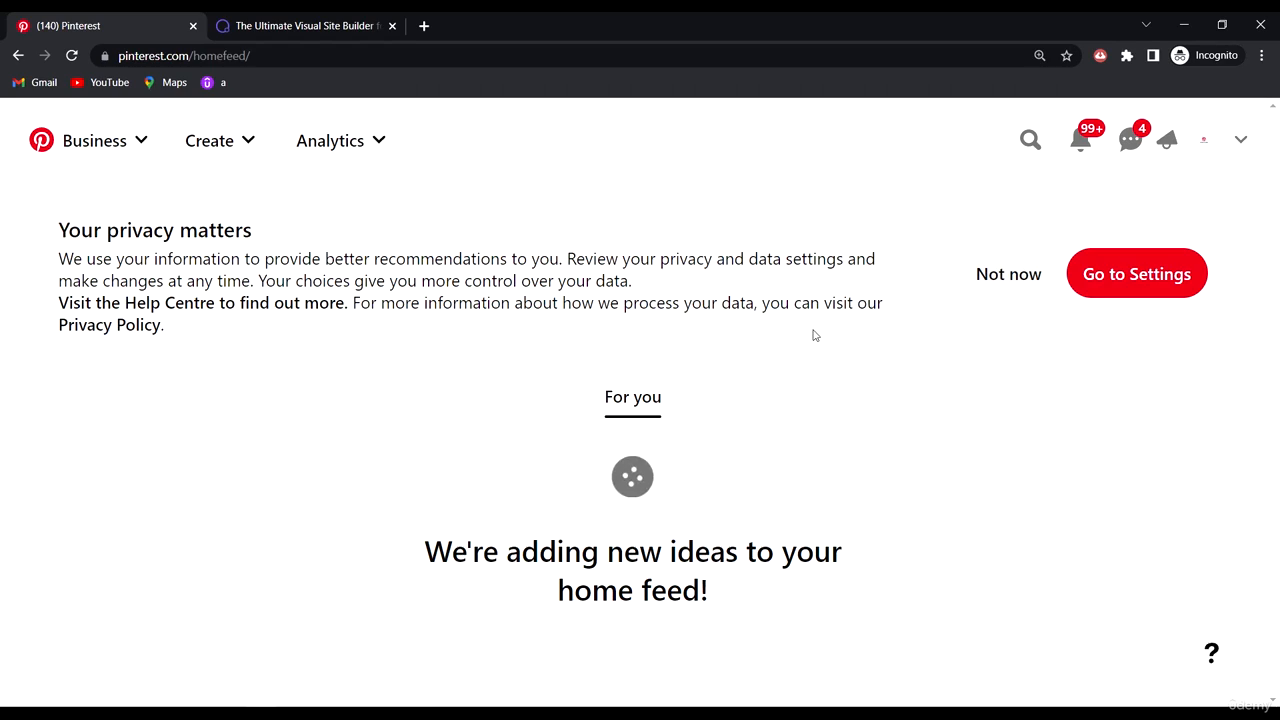
scroll(575, 330, "down", 2)
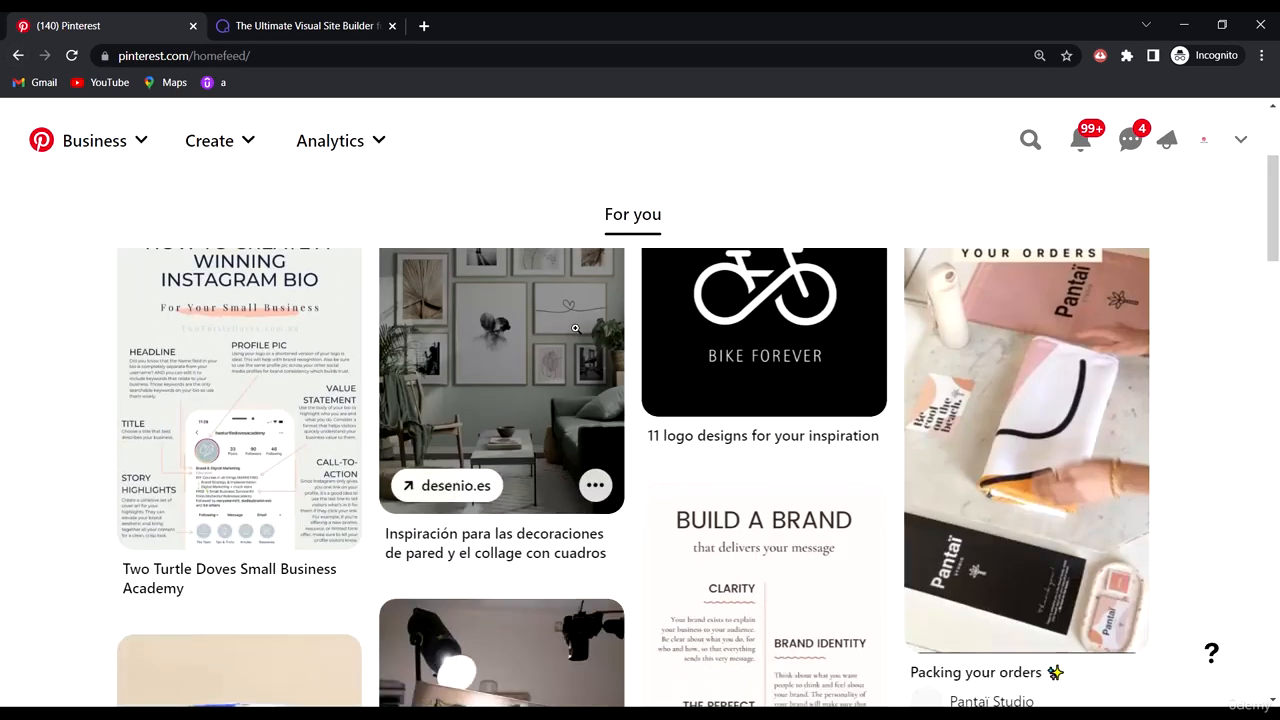
left_click(18, 56)
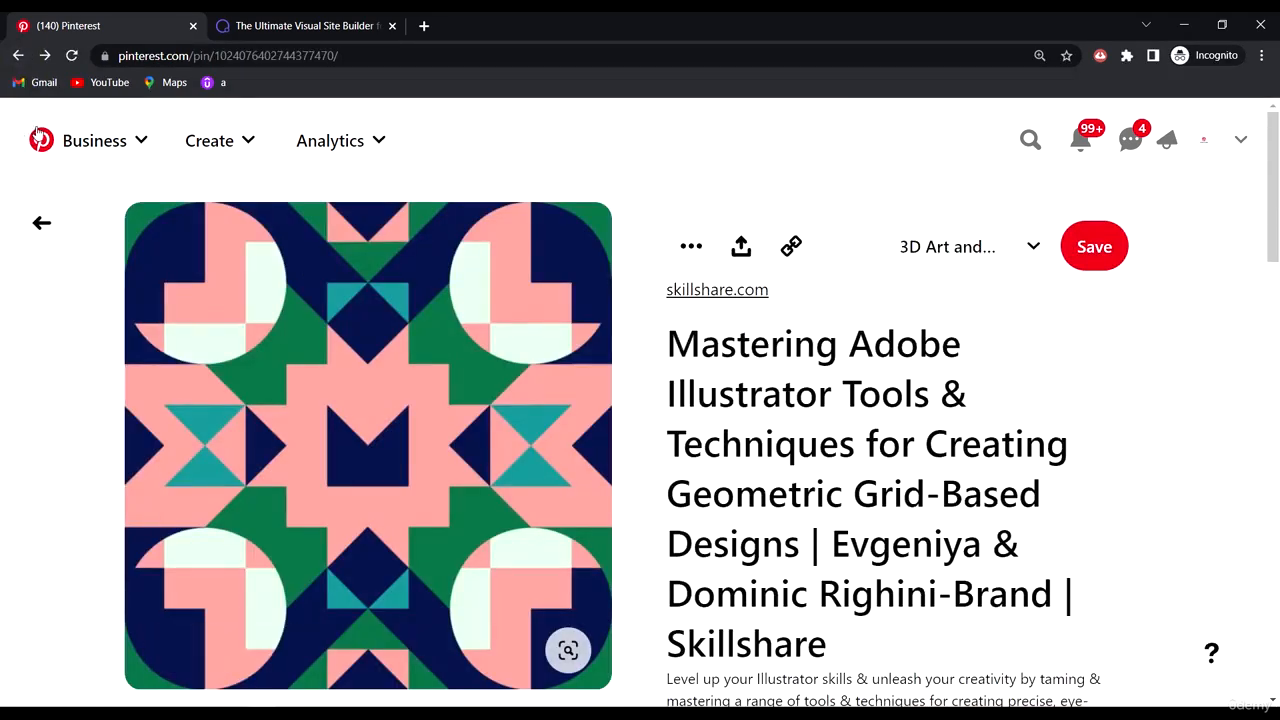
left_click(18, 56)
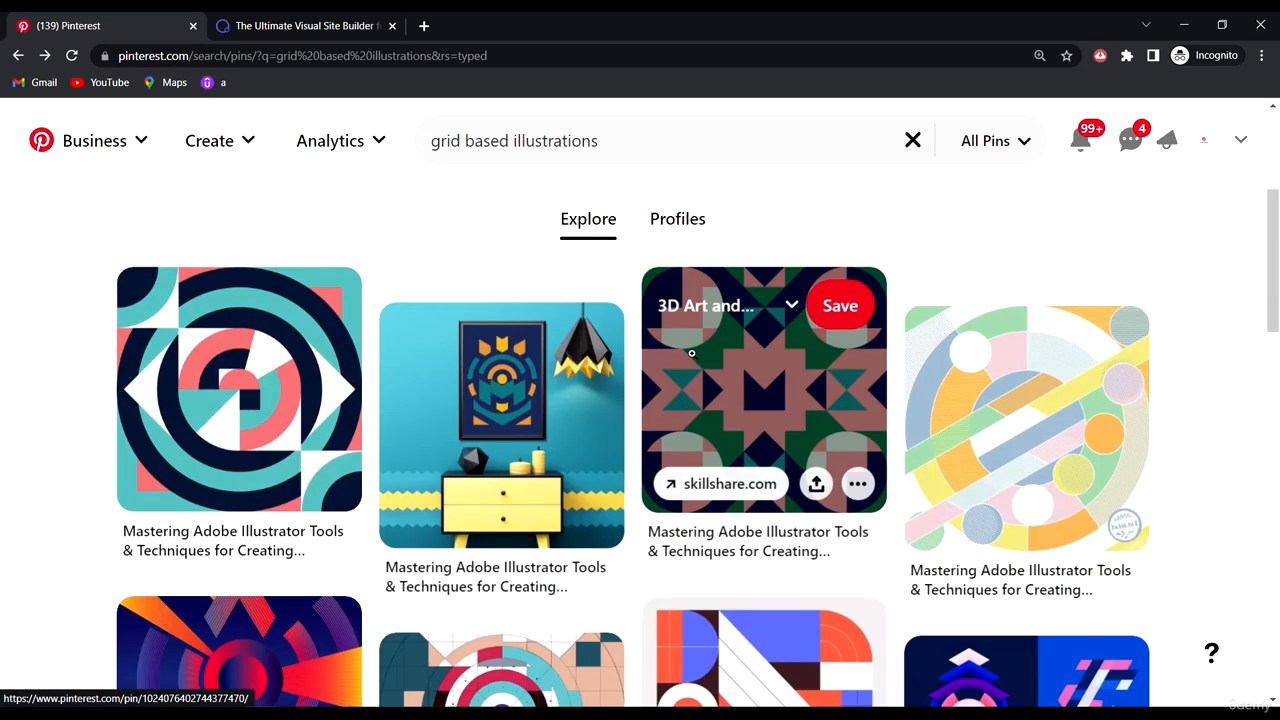
- Find and open the pin with interlocking circles forming a figure eight, examine it, and return to the results
scroll(791, 413, "down", 5)
scroll(1199, 422, "up", 2)
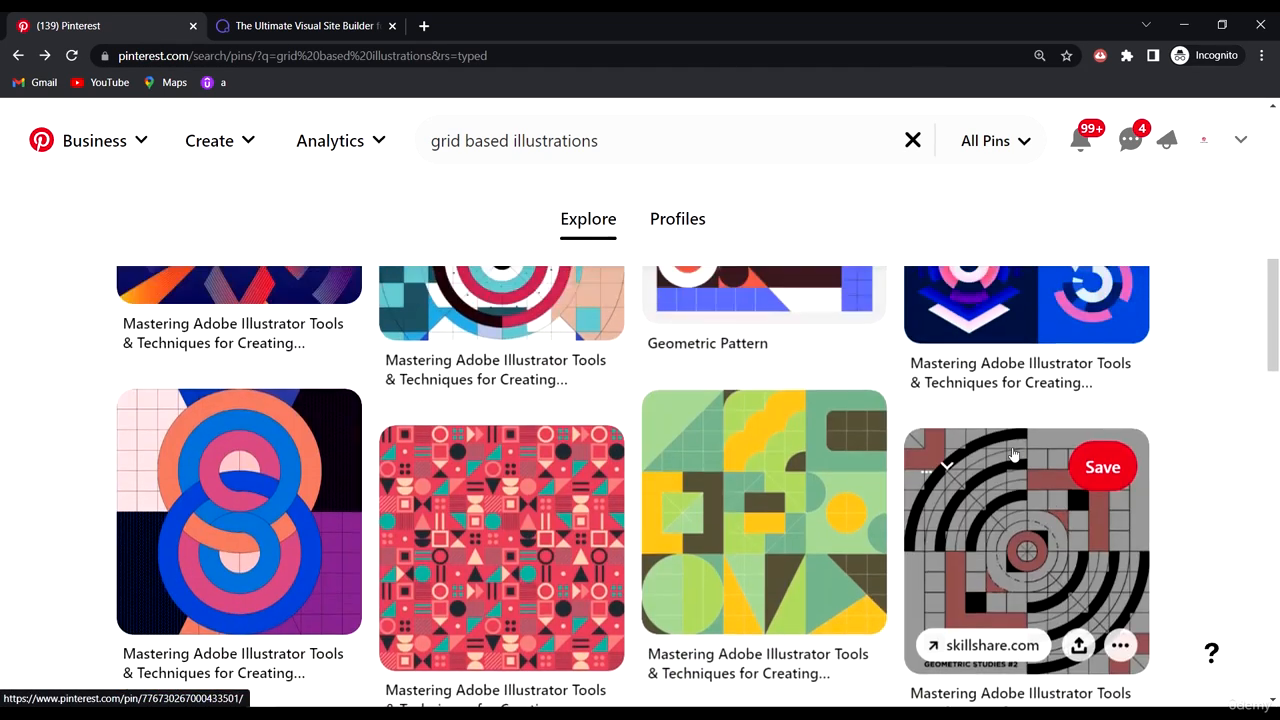
scroll(1123, 549, "down", 3)
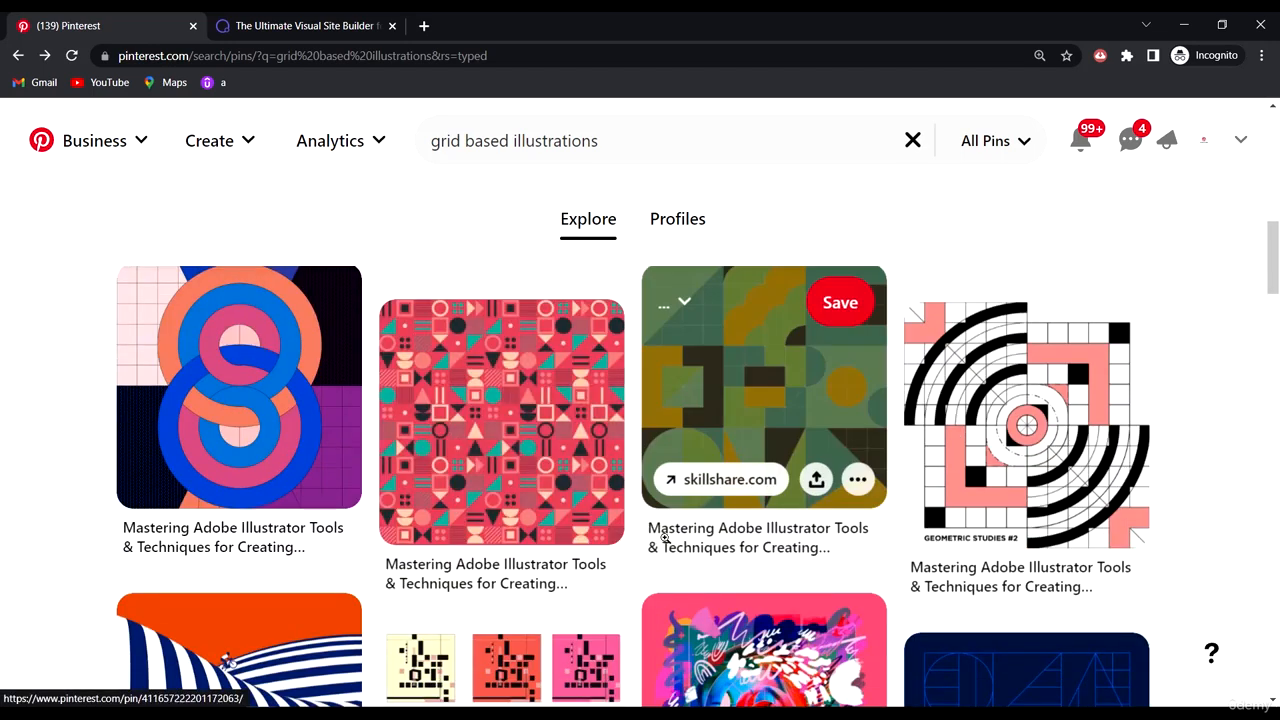
left_click(260, 430)
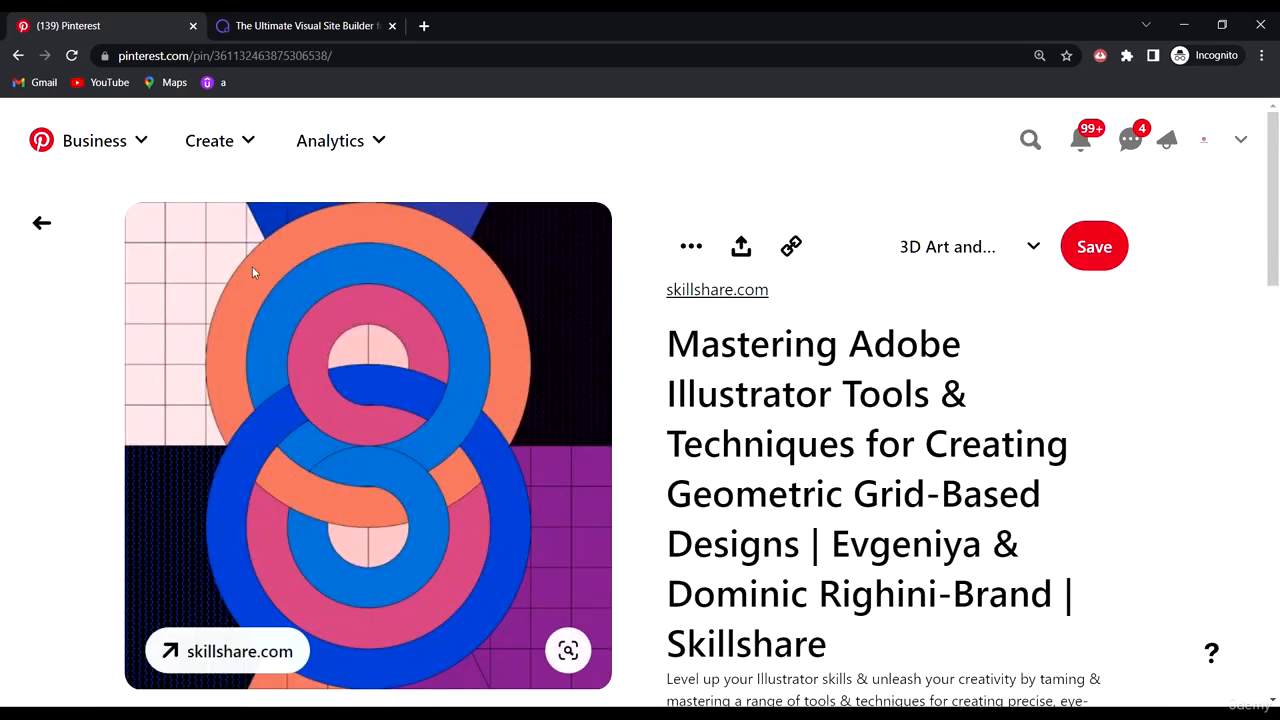
scroll(462, 385, "down", 3)
scroll(280, 145, "up", 3)
left_click(18, 55)
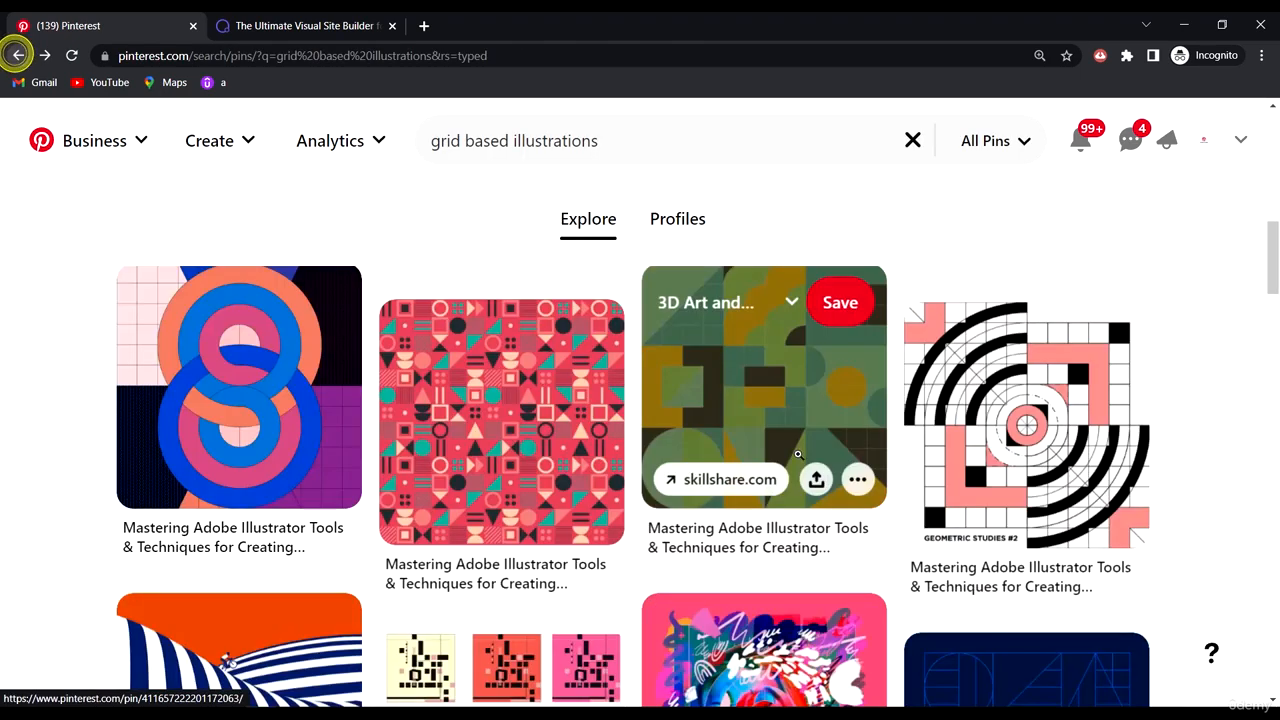
- Open the red pin with the repeating pattern of small geometric shapes, examine it, and return to the results
scroll(783, 428, "down", 3)
scroll(700, 430, "up", 3)
left_click(537, 420)
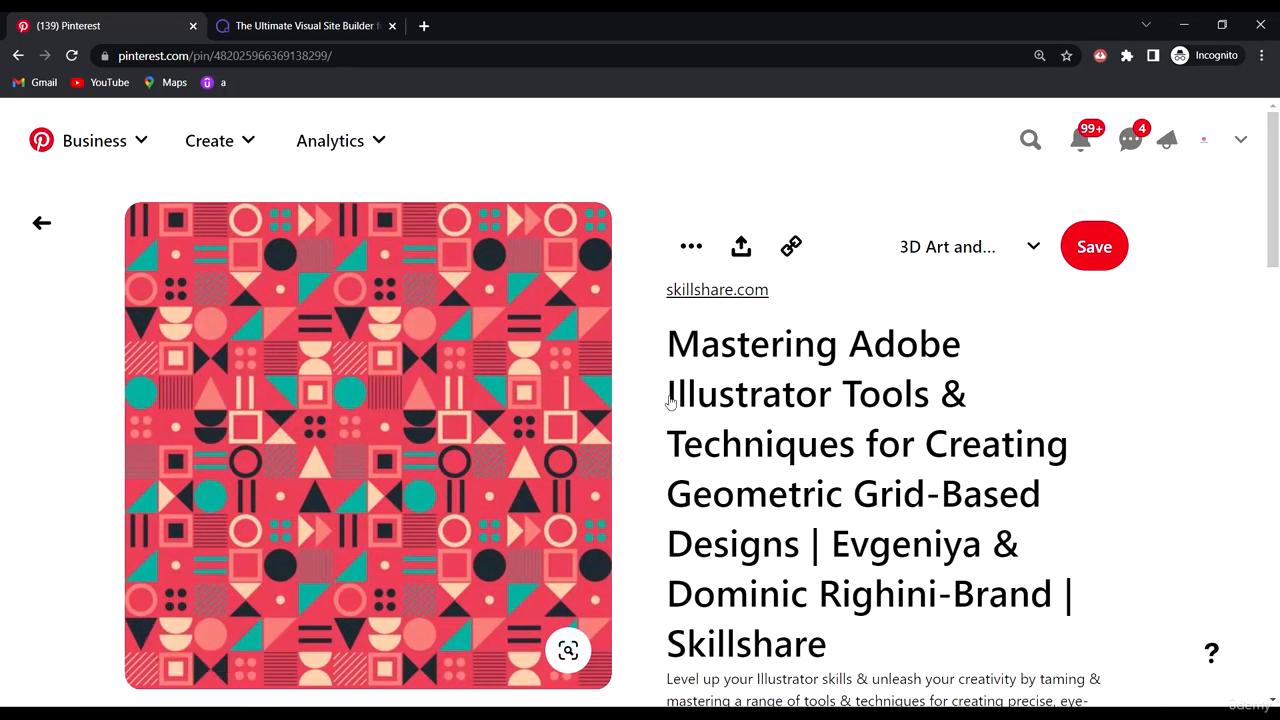
scroll(669, 398, "down", 2)
scroll(670, 378, "up", 2)
mouse_move(283, 285)
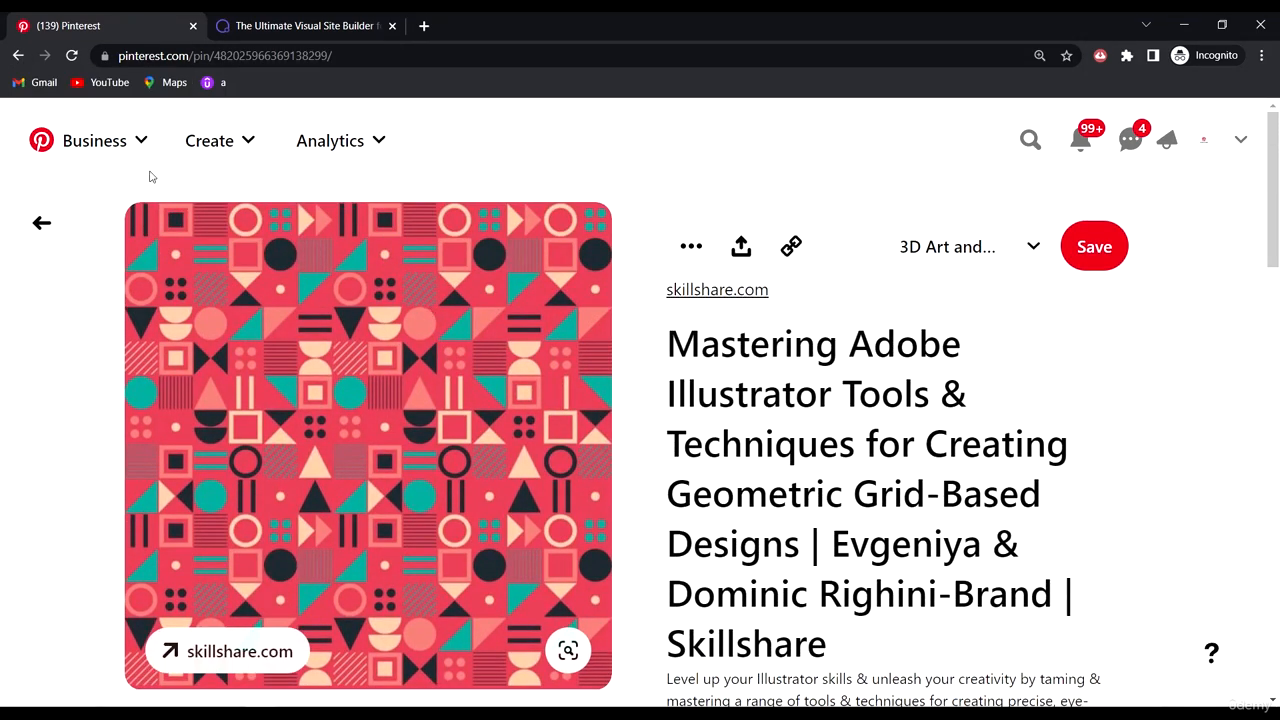
left_click(18, 55)
- Find and open the purple "Geometric Studies #15" pin, view its line grid, and return to the results
scroll(786, 430, "down", 3)
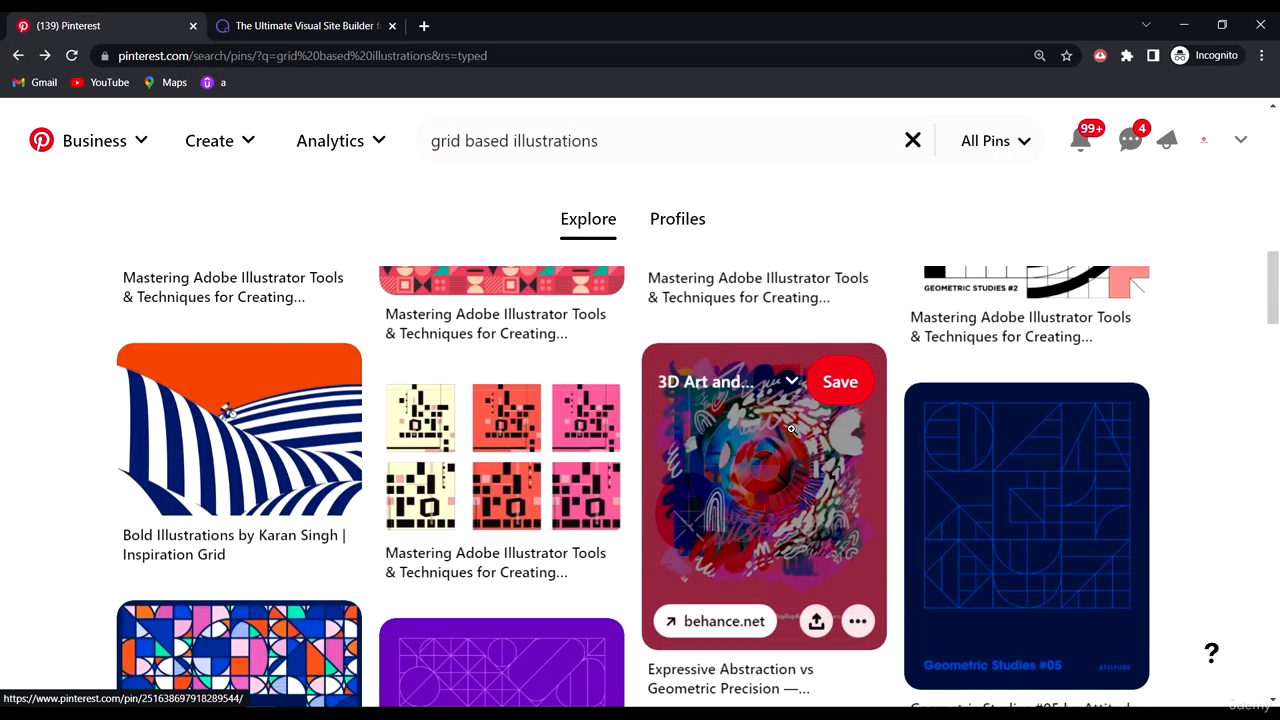
scroll(790, 428, "down", 5)
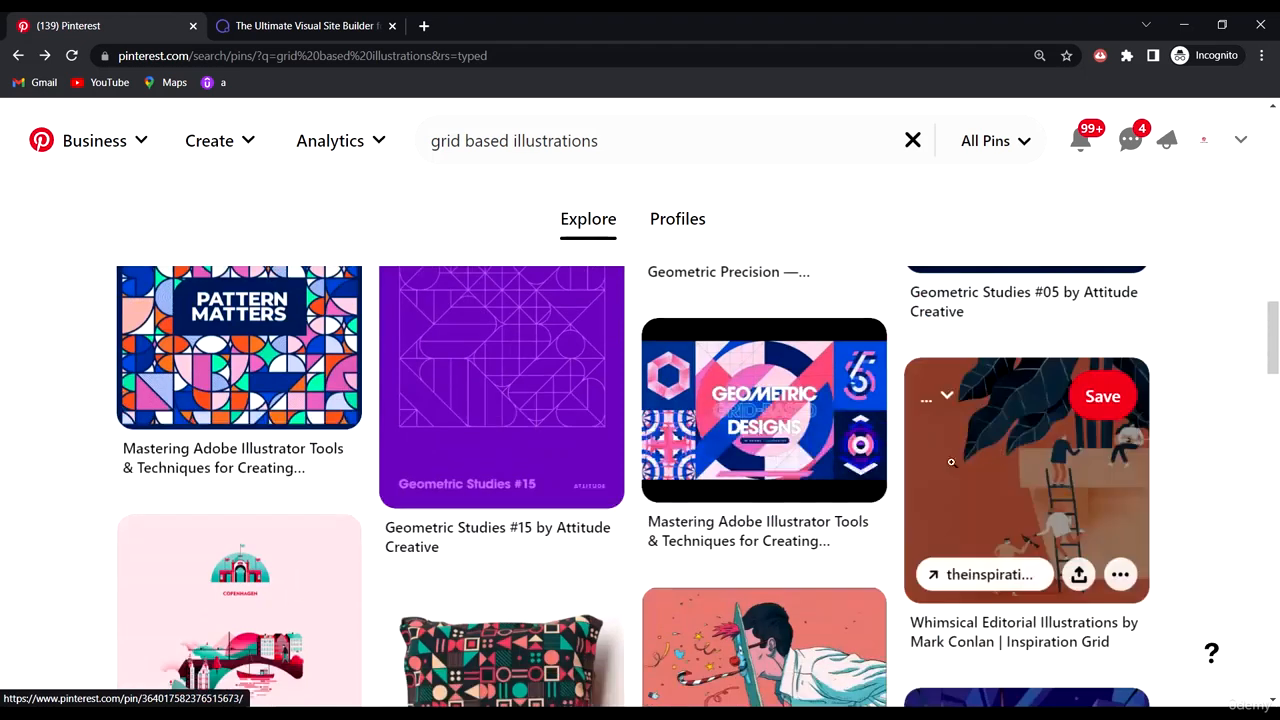
scroll(702, 419, "up", 2)
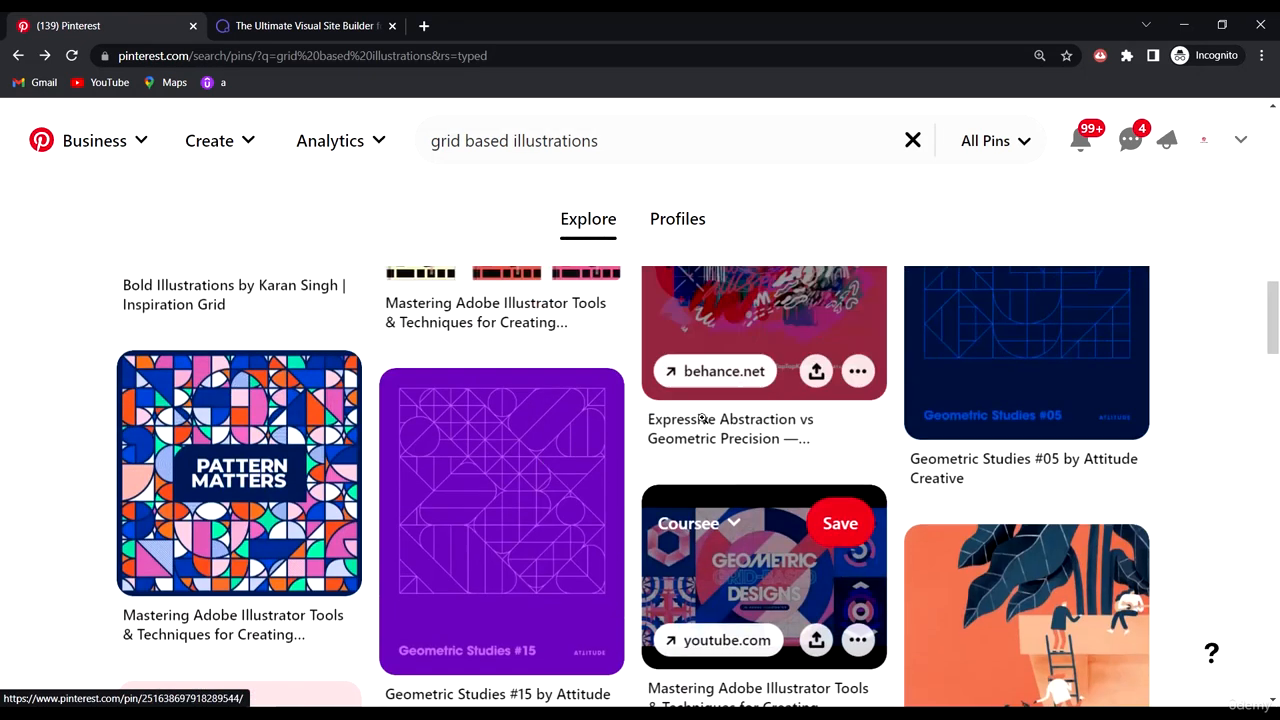
left_click(500, 520)
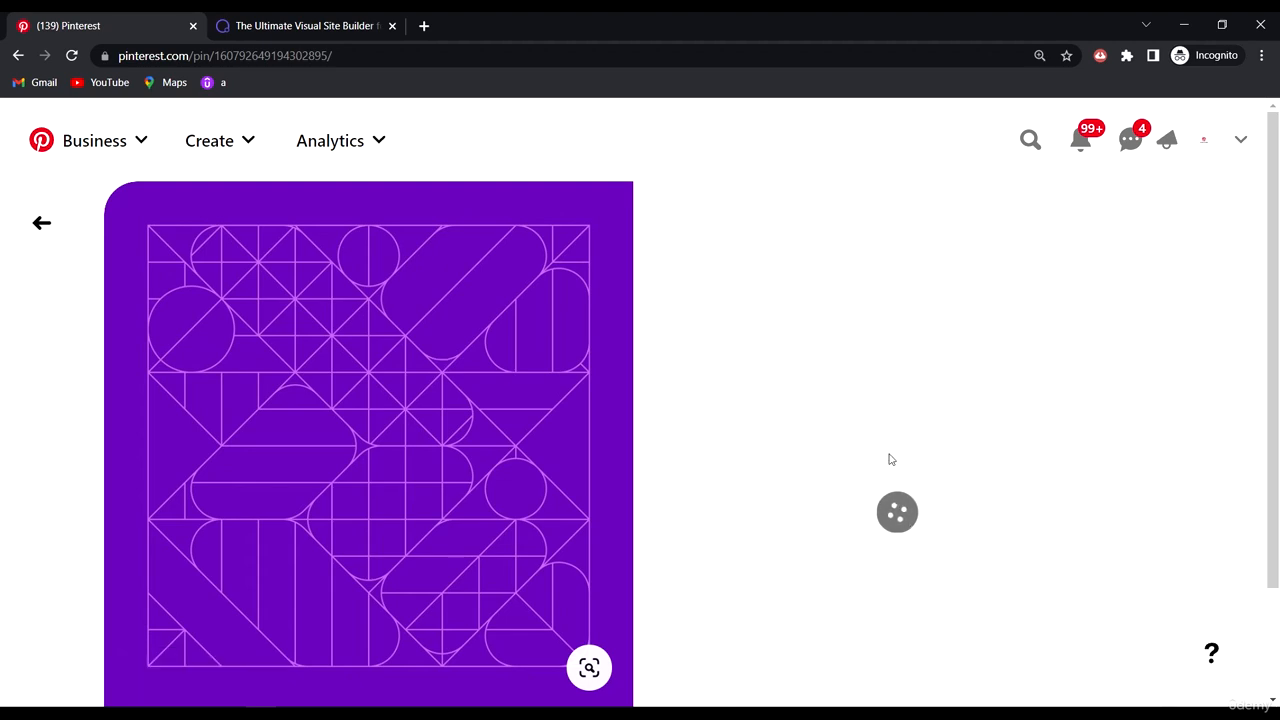
left_click(20, 56)
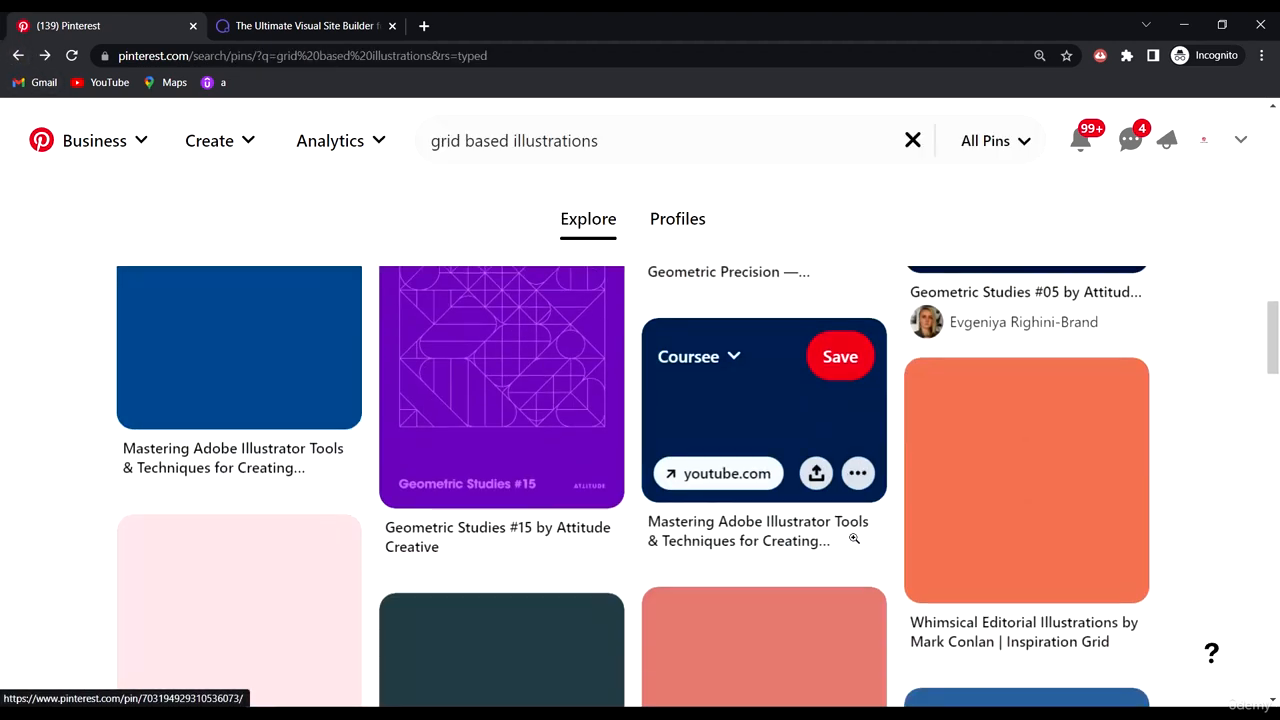
- Examine the range of grid-based illustration examples across the search results, from the first pins to those far down
scroll(858, 530, "up", 5)
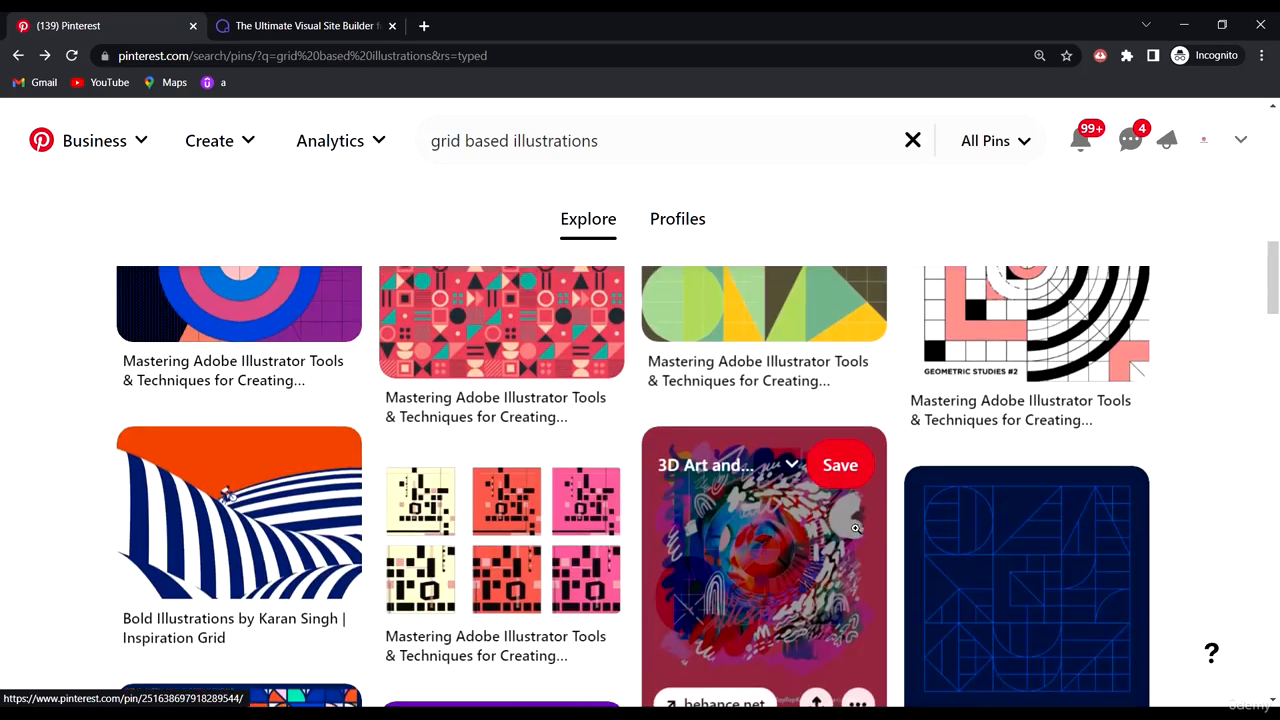
scroll(866, 523, "up", 5)
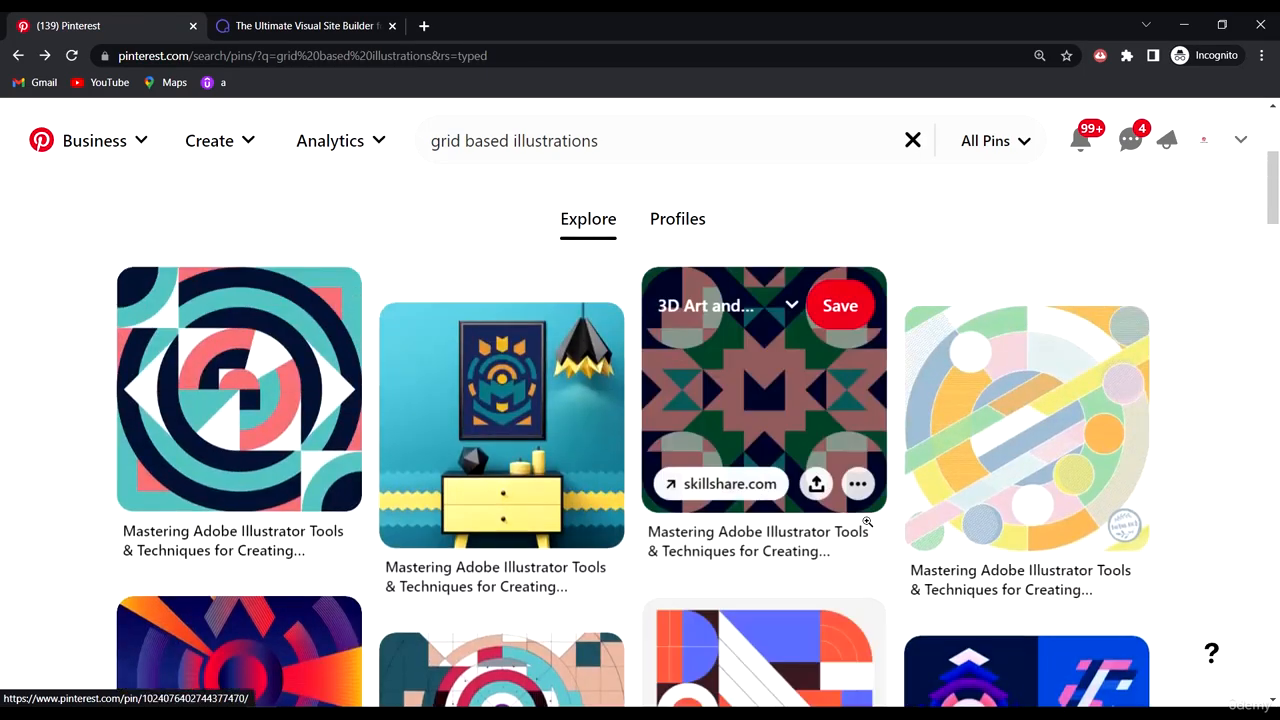
scroll(870, 522, "down", 5)
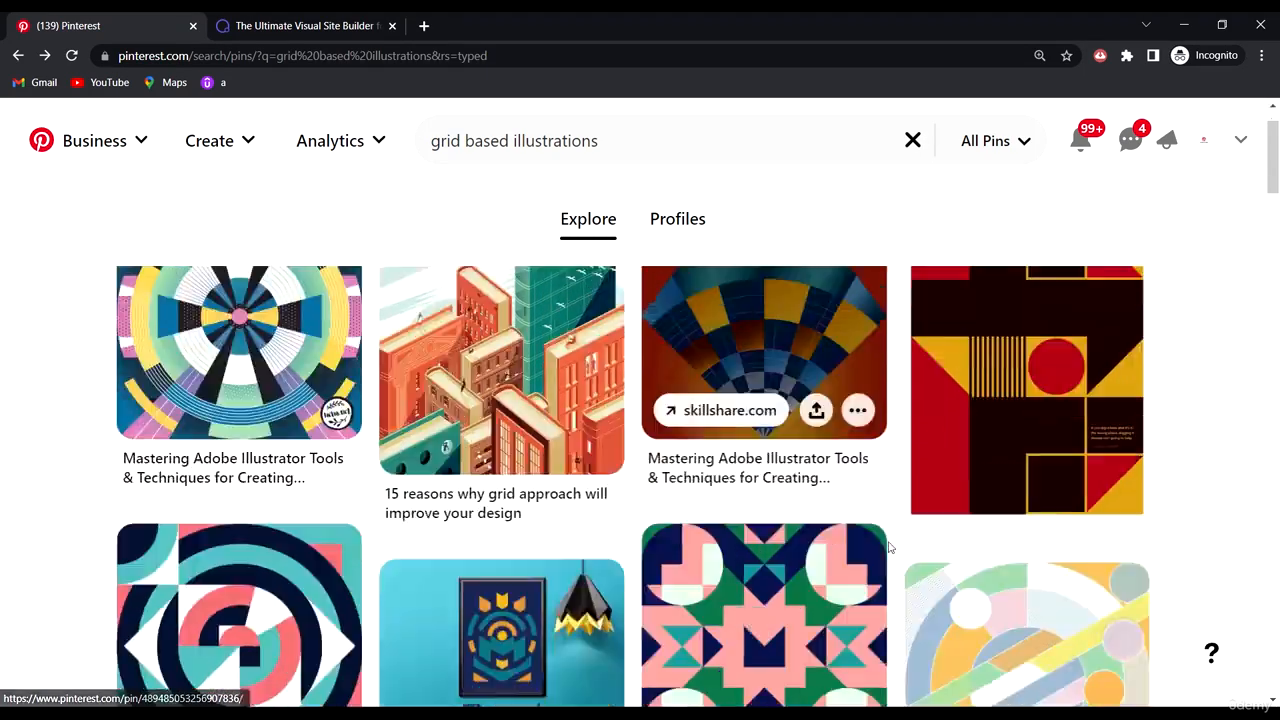
scroll(975, 545, "down", 6)
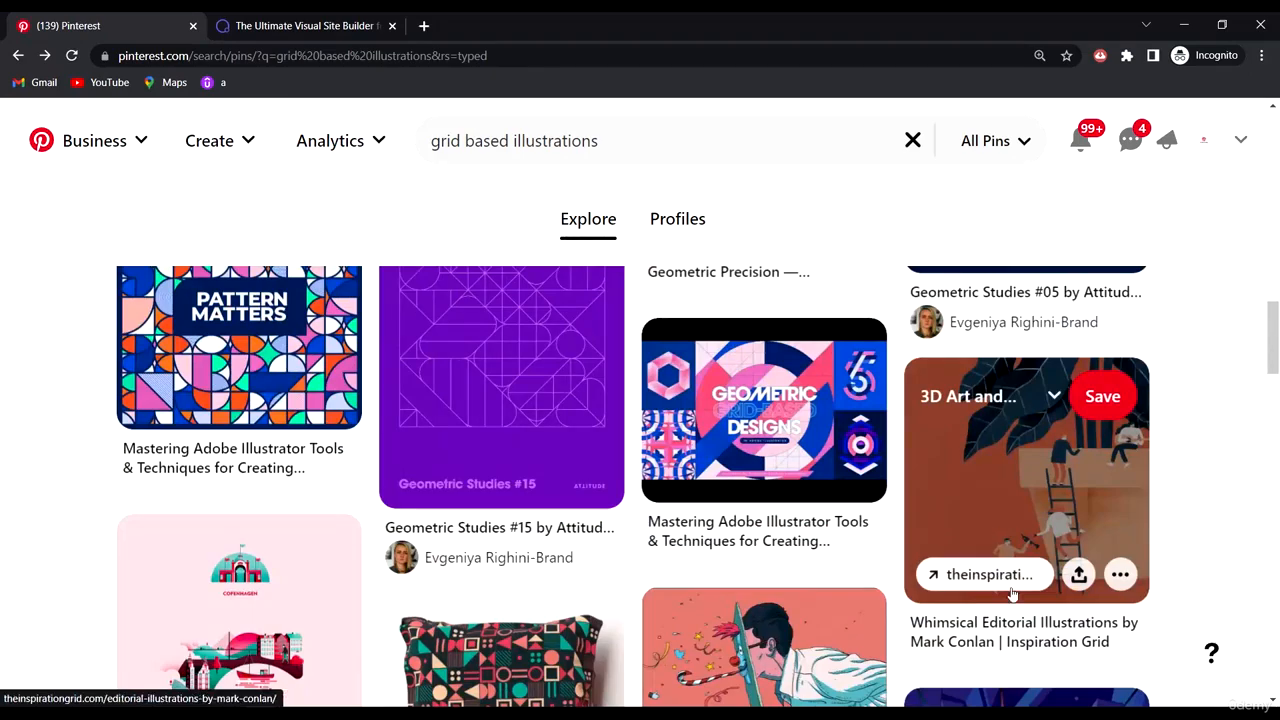
scroll(1010, 582, "down", 3)
scroll(1010, 582, "down", 5)
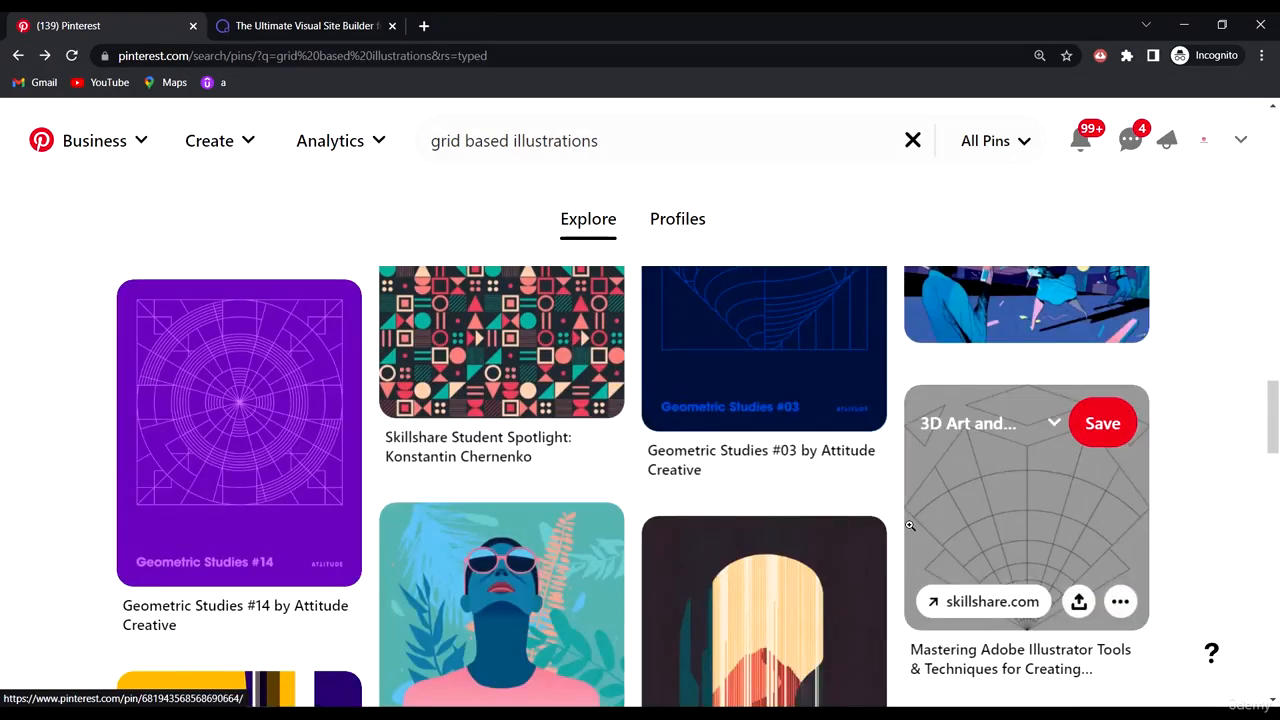
scroll(909, 524, "down", 3)
scroll(926, 576, "down", 4)
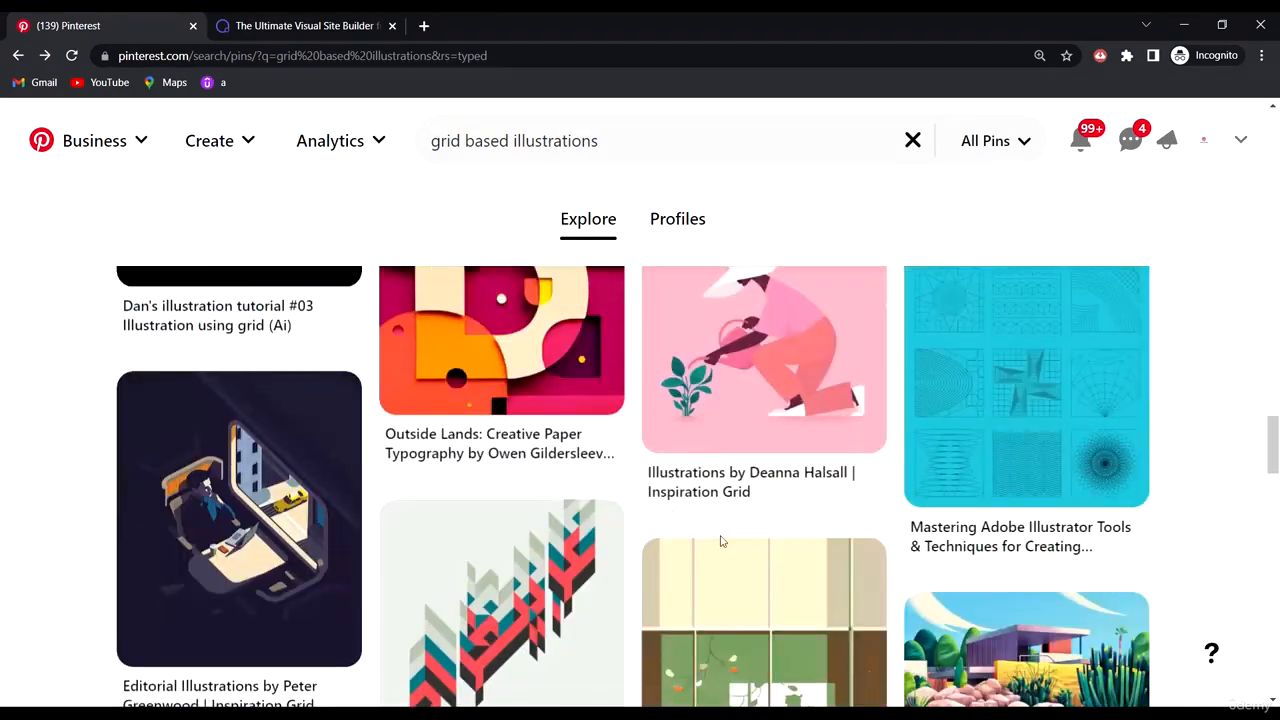
scroll(926, 576, "down", 10)
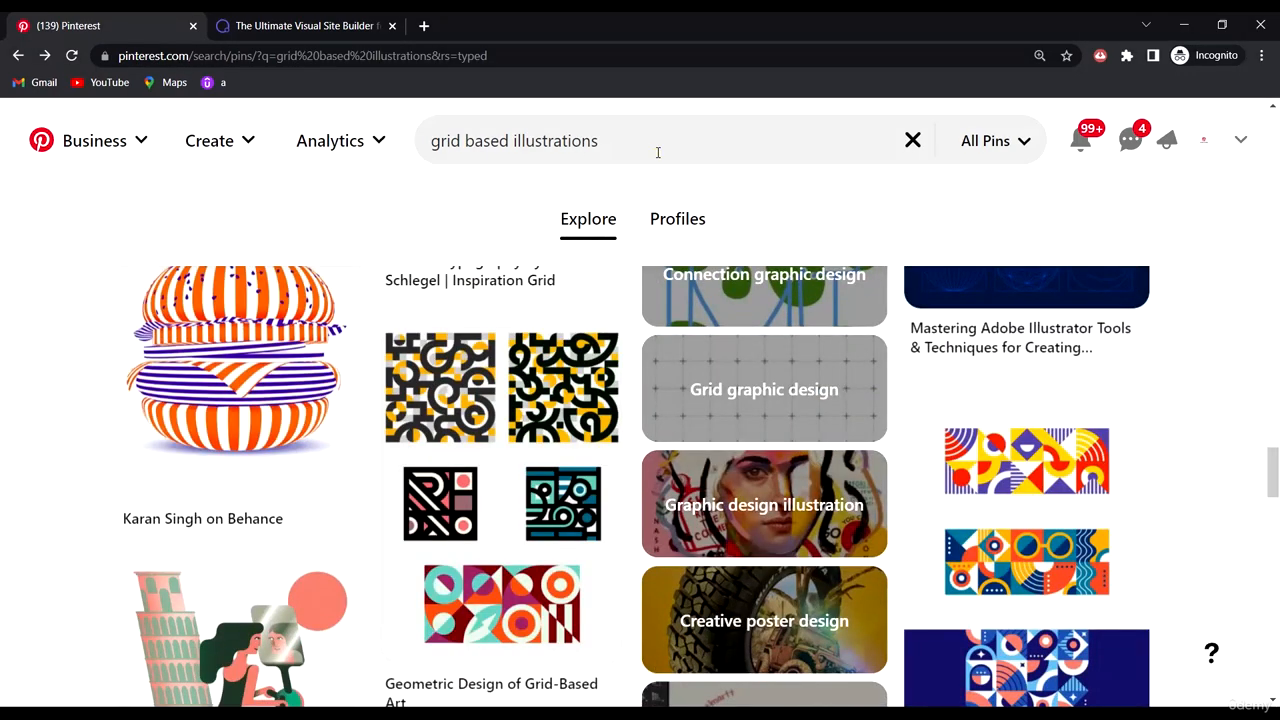
- Search Pinterest for "grid based logo design" and look through the first results
left_click(656, 148)
left_click_drag(634, 148, 515, 150)
type("logo")
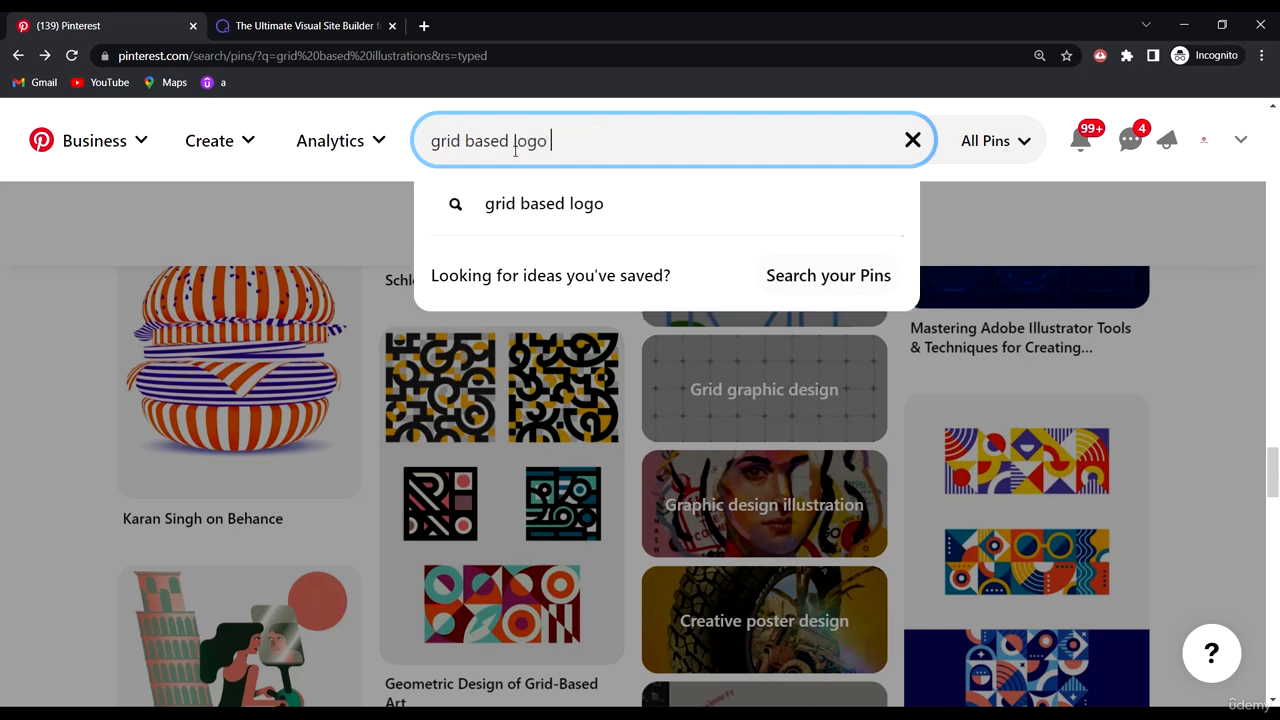
type(" design")
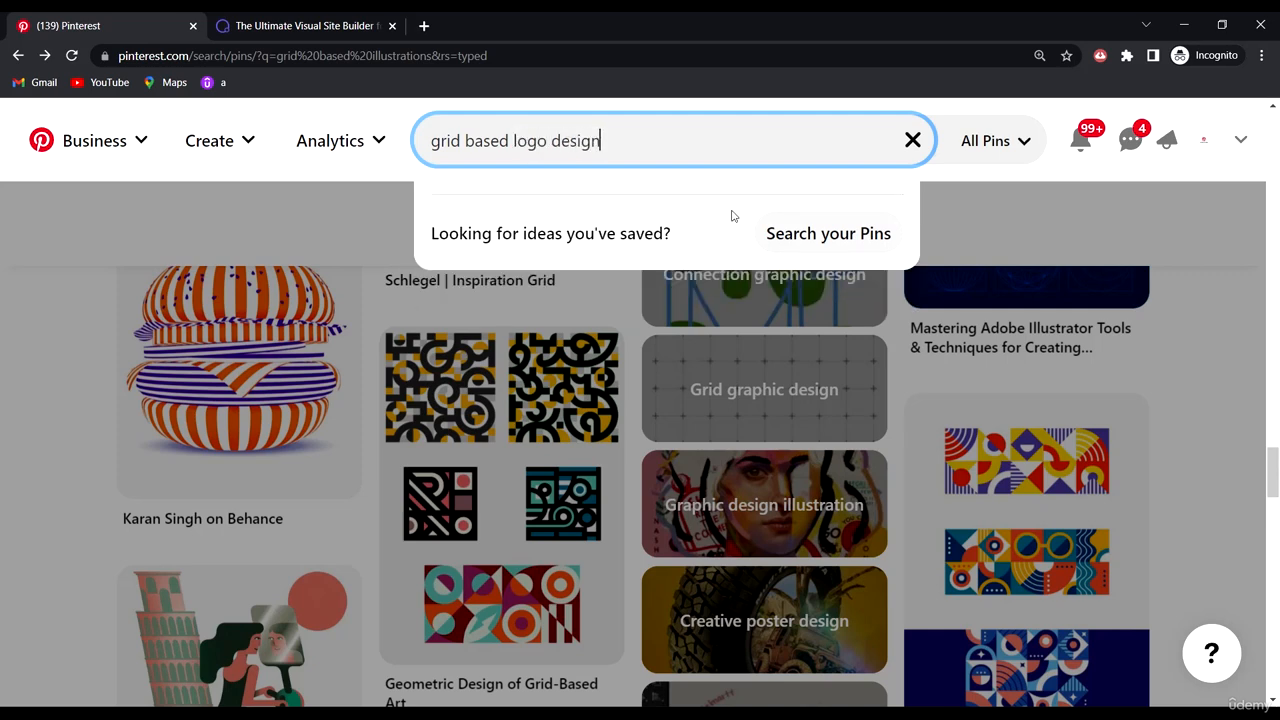
key("Return")
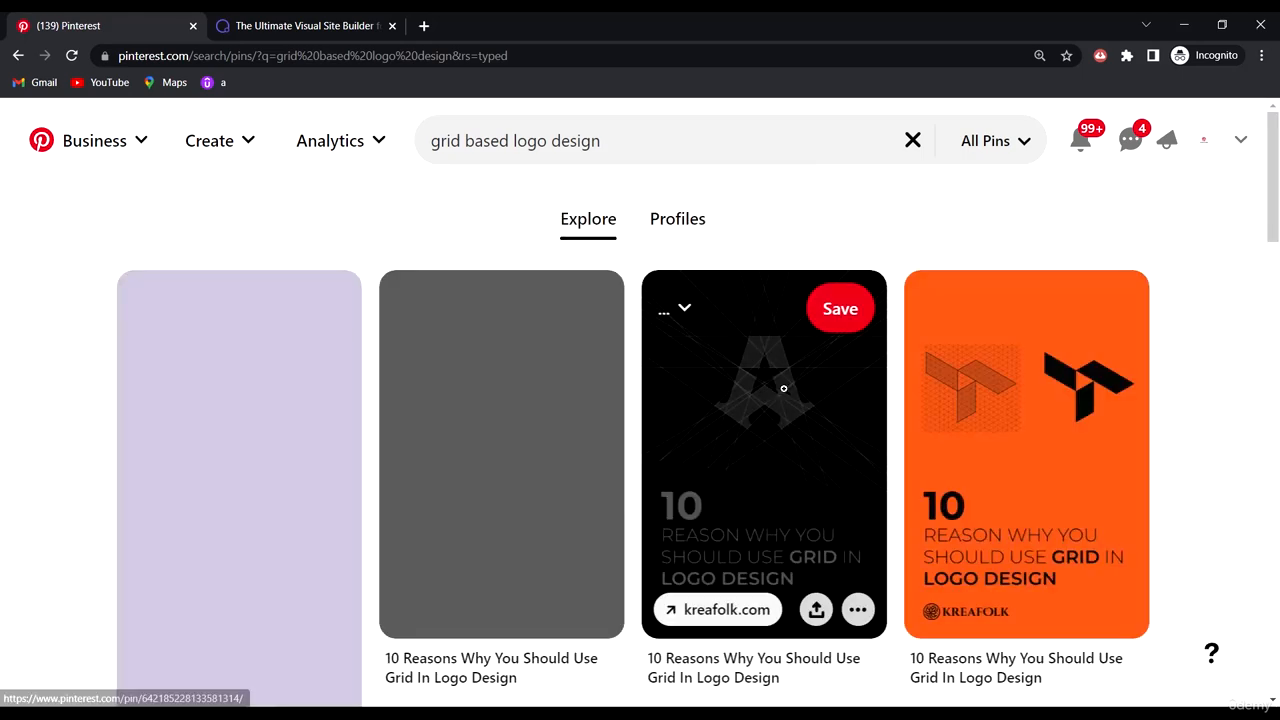
scroll(995, 398, "down", 2)
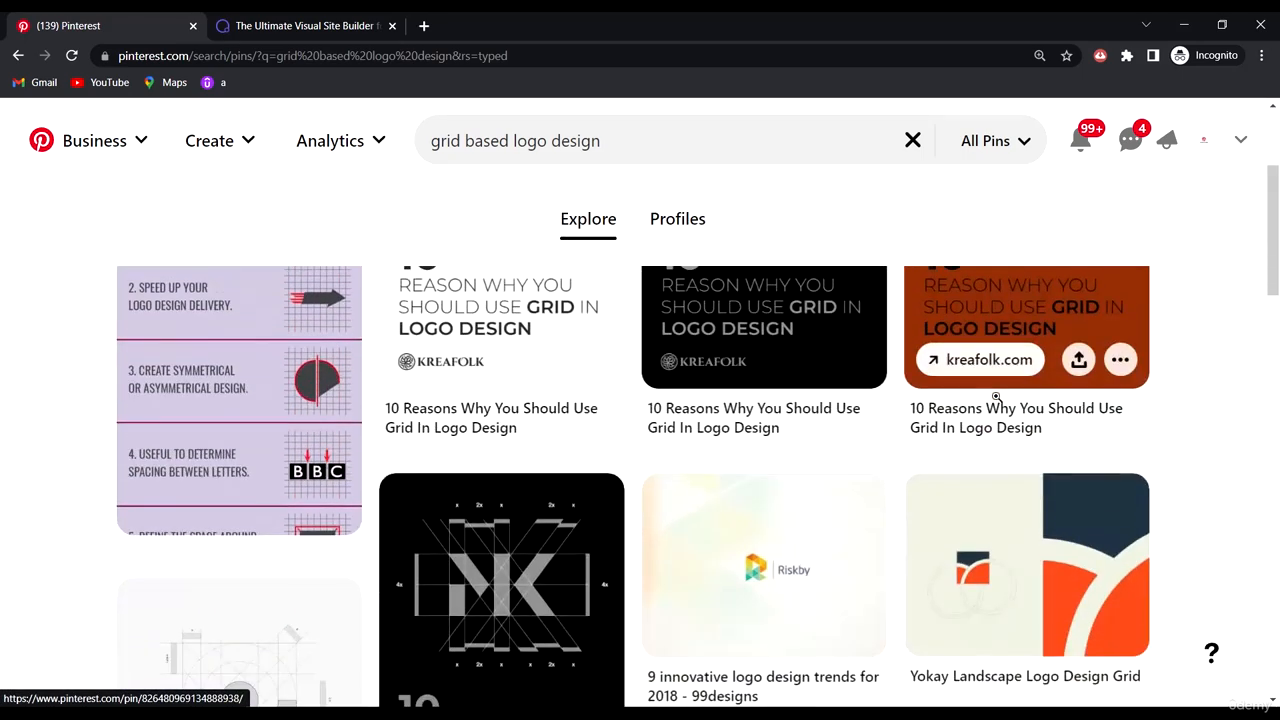
- Open the orange pin with the black three-bladed logo, examine its isometric grid, and return to the results
scroll(1005, 396, "up", 2)
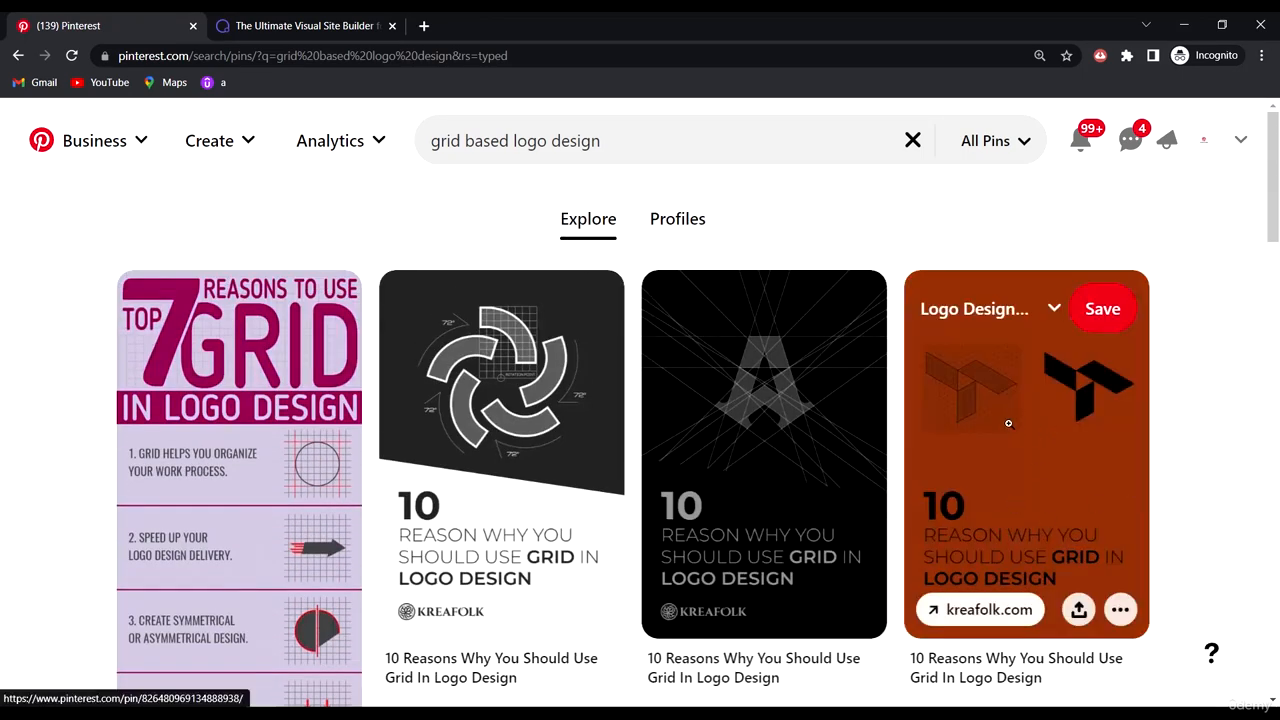
left_click(1008, 423)
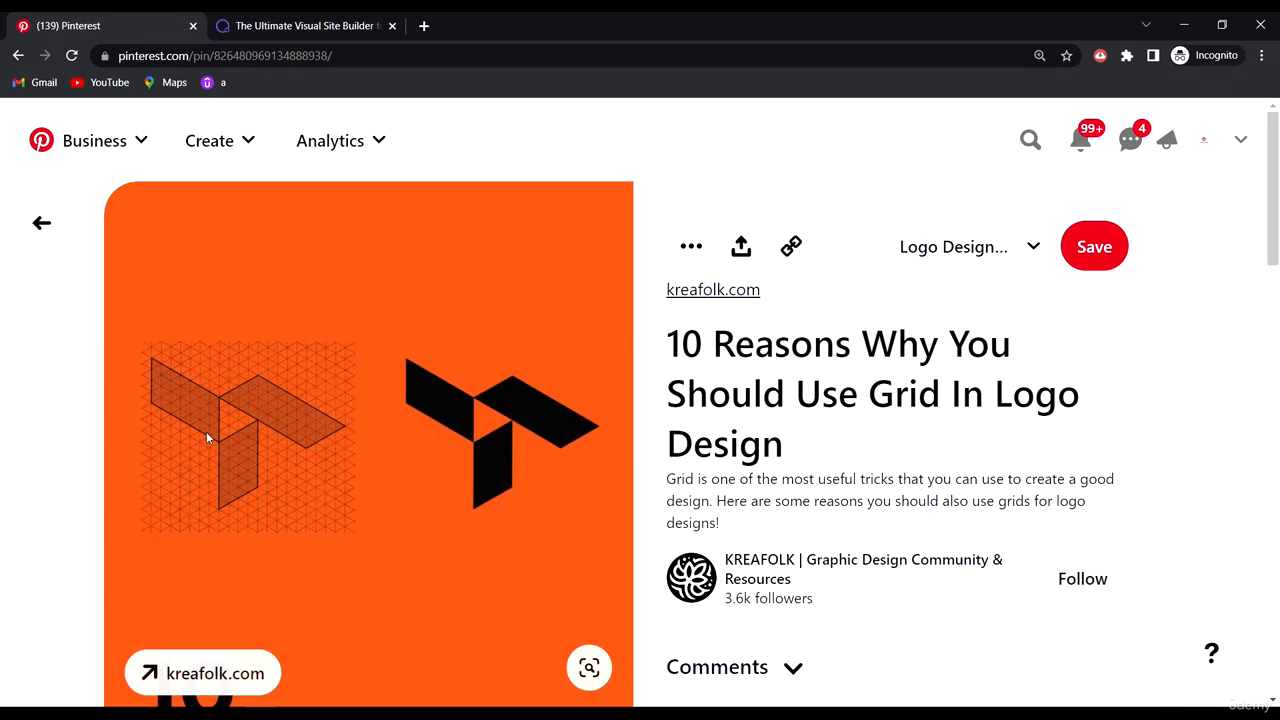
scroll(424, 510, "down", 3)
scroll(846, 400, "up", 3)
scroll(383, 452, "down", 3)
scroll(406, 439, "up", 3)
left_click(18, 56)
- Open the dark pin with arc segments rotated by 72°, view its construction grid, and return to the results
scroll(771, 424, "down", 1)
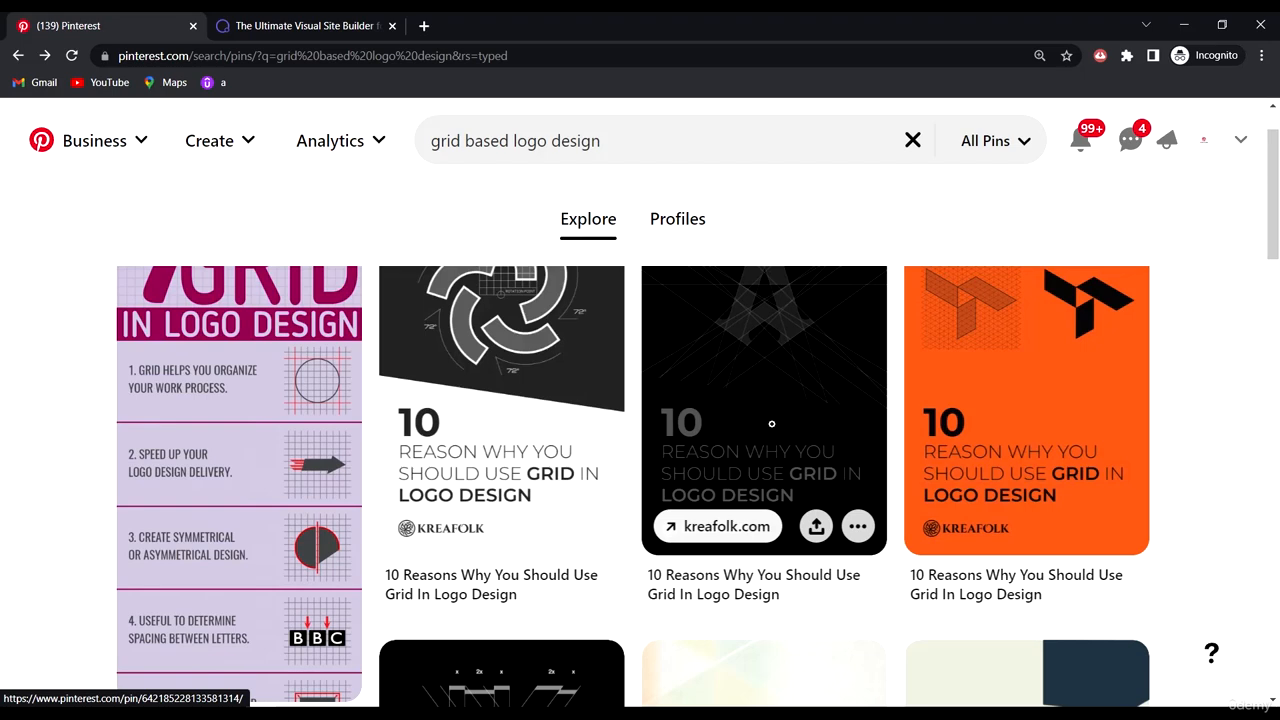
scroll(771, 424, "up", 1)
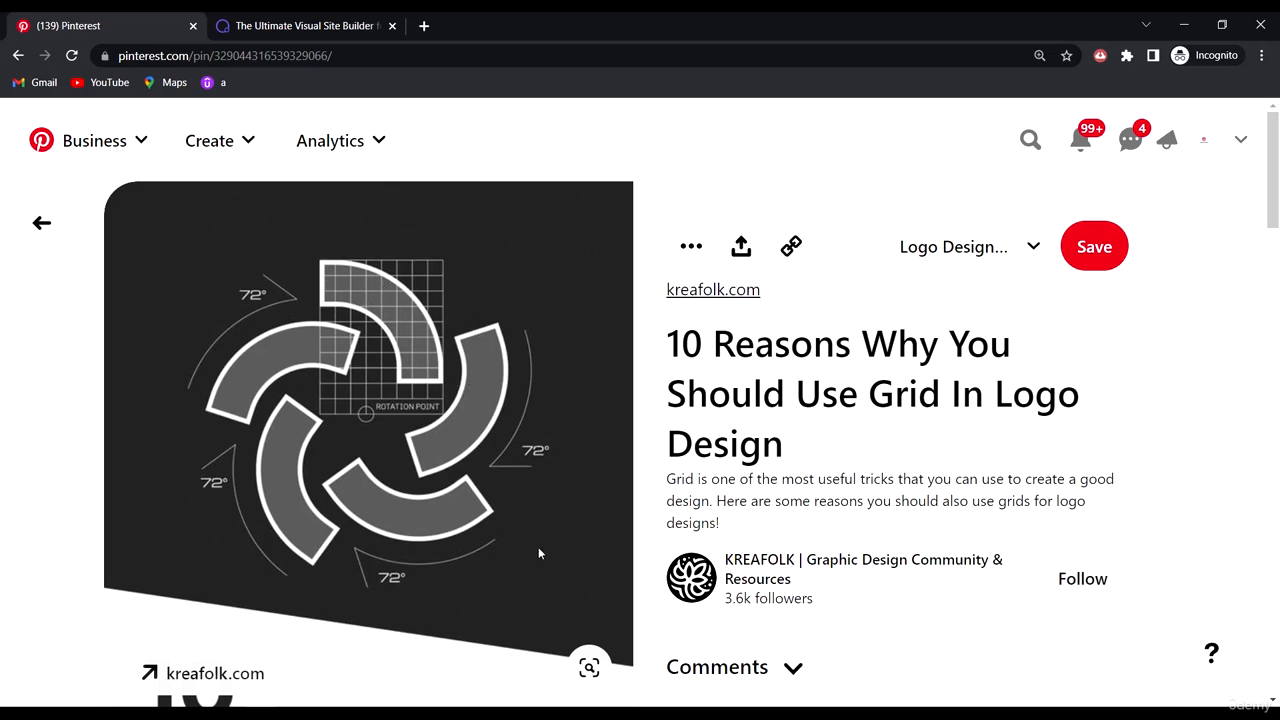
scroll(538, 553, "down", 2)
scroll(551, 500, "up", 2)
left_click(15, 57)
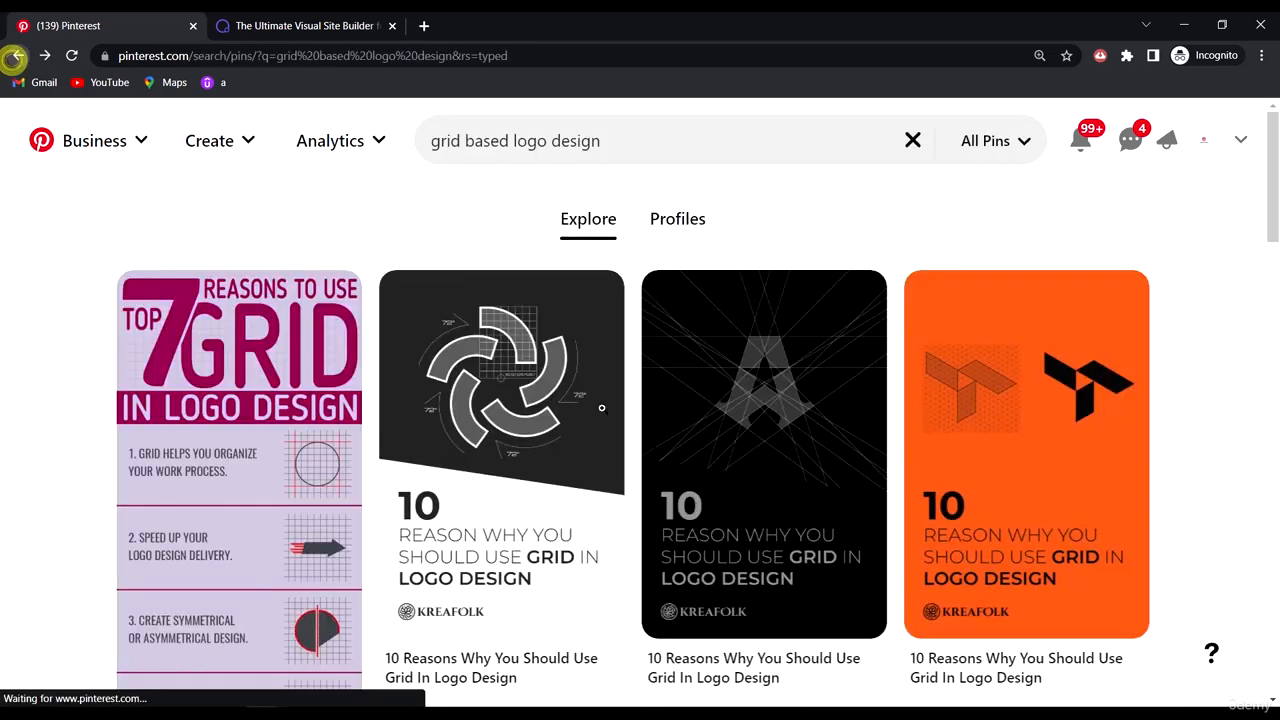
- Find and open the black pin showing a symmetrical monogram logo built on construction lines, further down the results
scroll(748, 520, "down", 3)
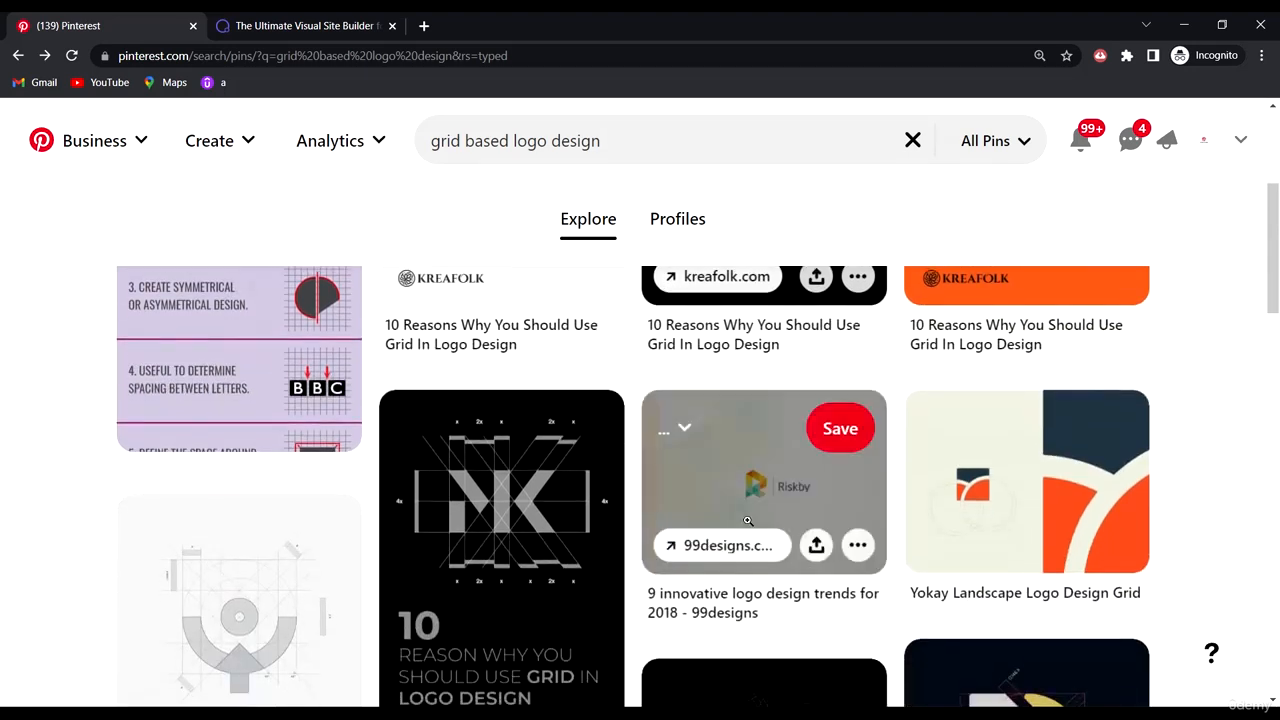
scroll(748, 520, "down", 3)
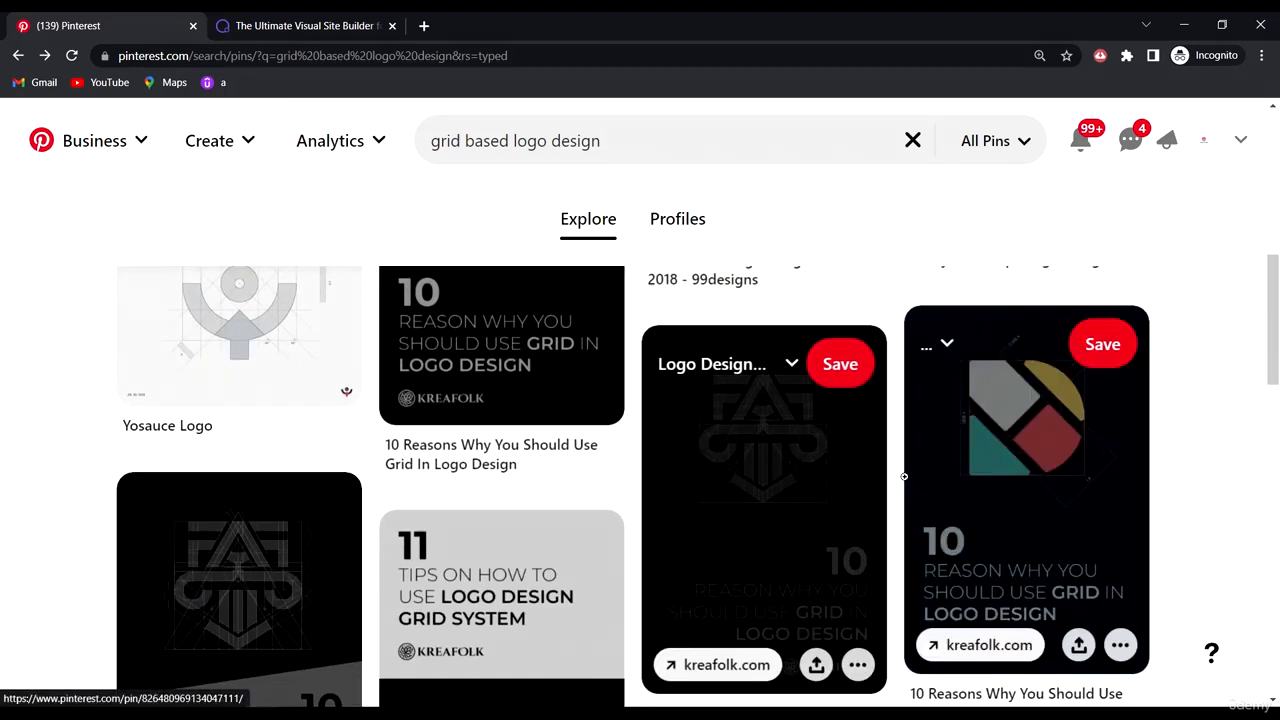
left_click(801, 458)
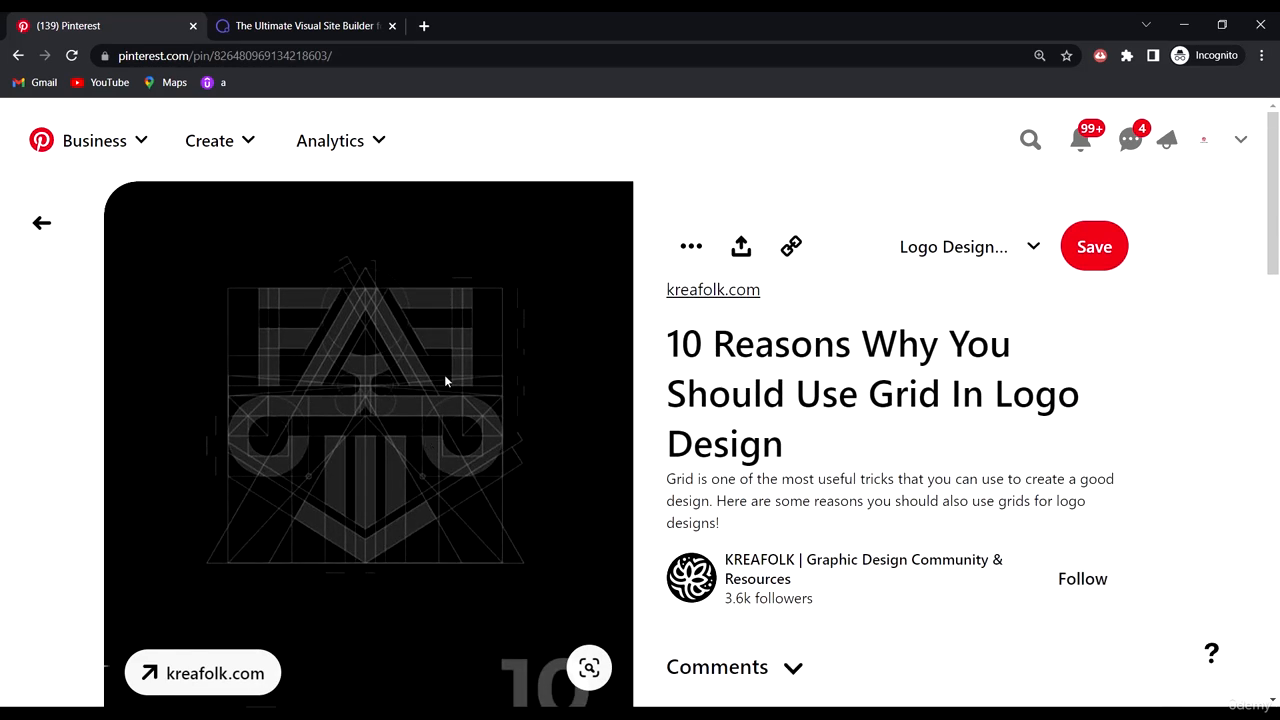
- Examine the related grid-based logo pins below the black monogram pin
scroll(450, 377, "down", 7)
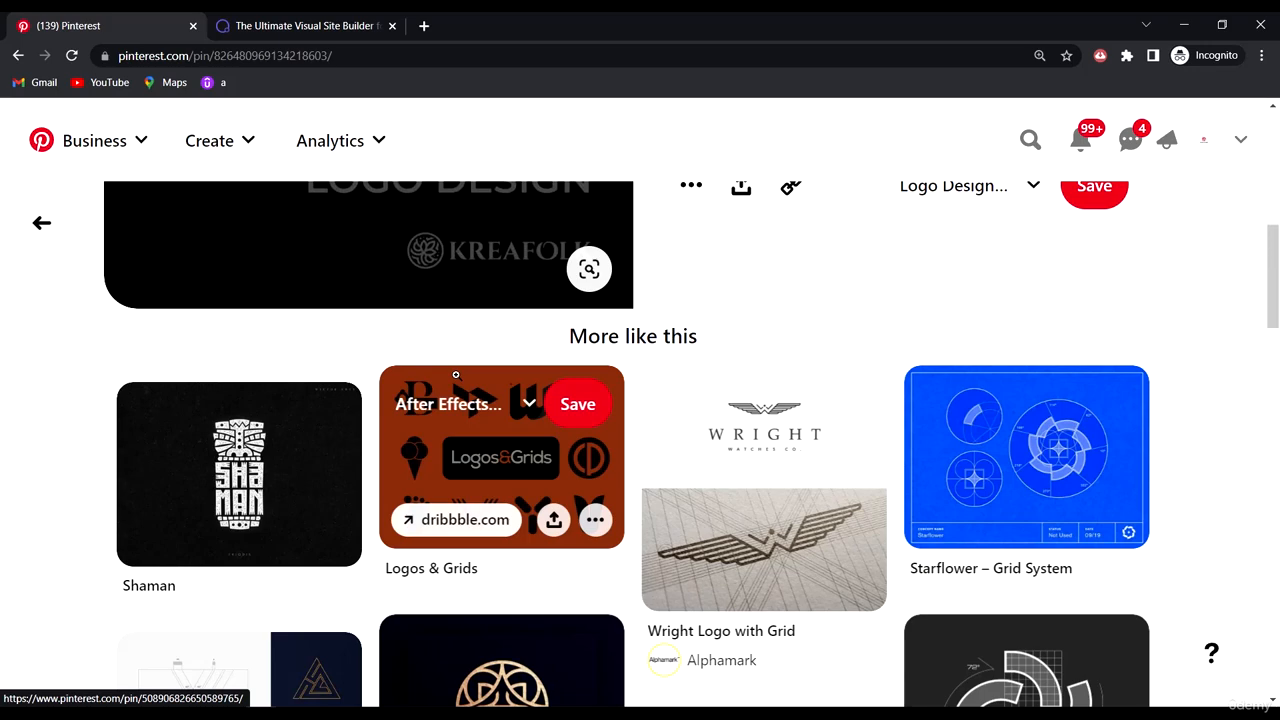
scroll(456, 374, "down", 3)
scroll(455, 374, "down", 7)
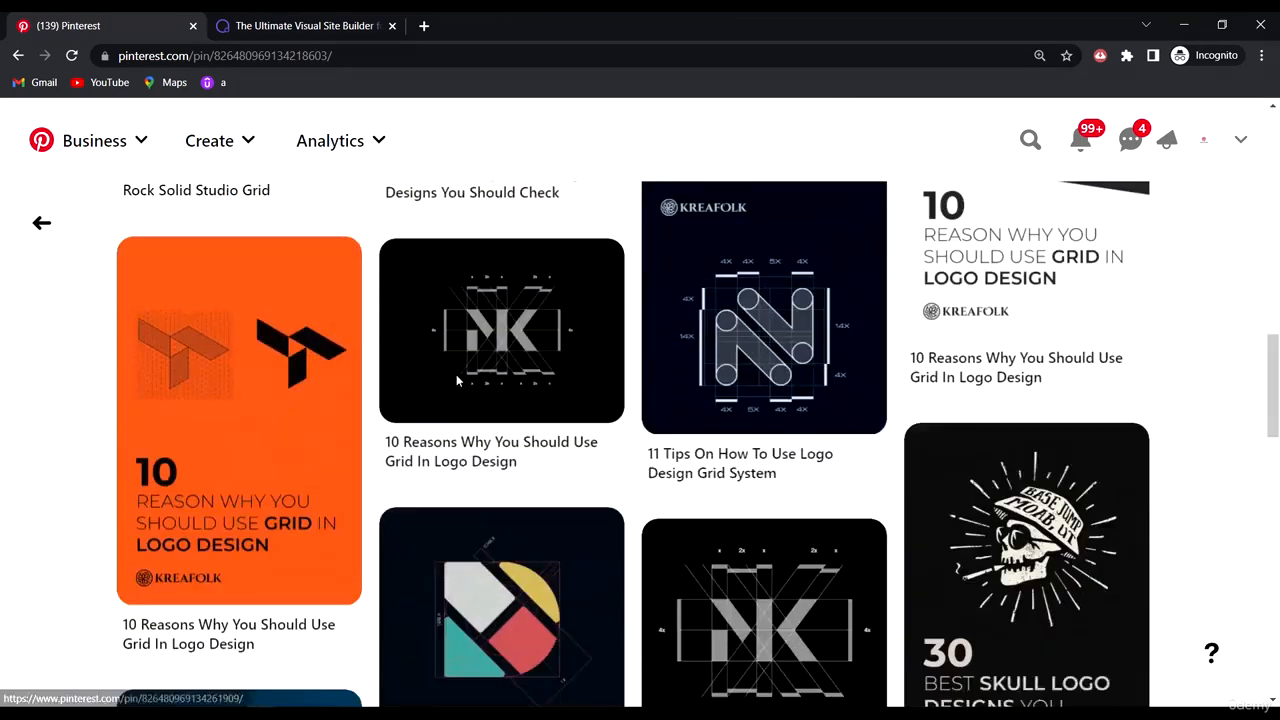
scroll(633, 430, "down", 3)
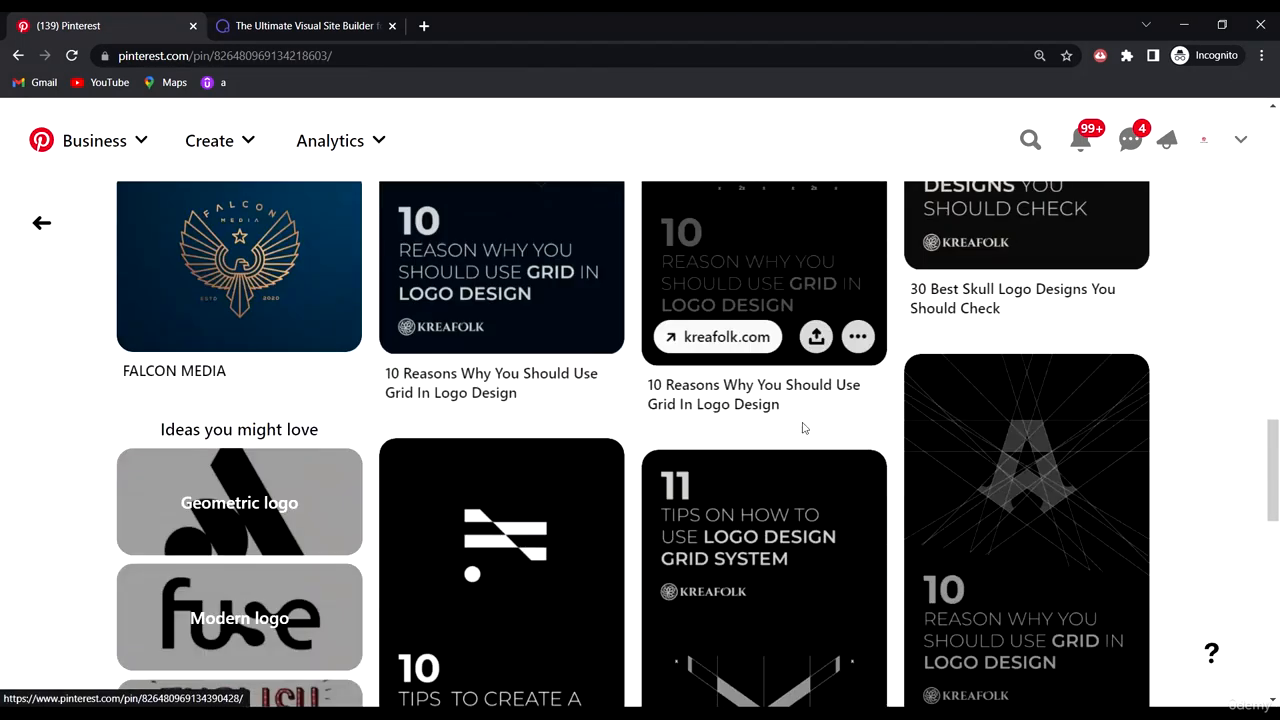
scroll(553, 465, "down", 3)
scroll(553, 465, "down", 3)
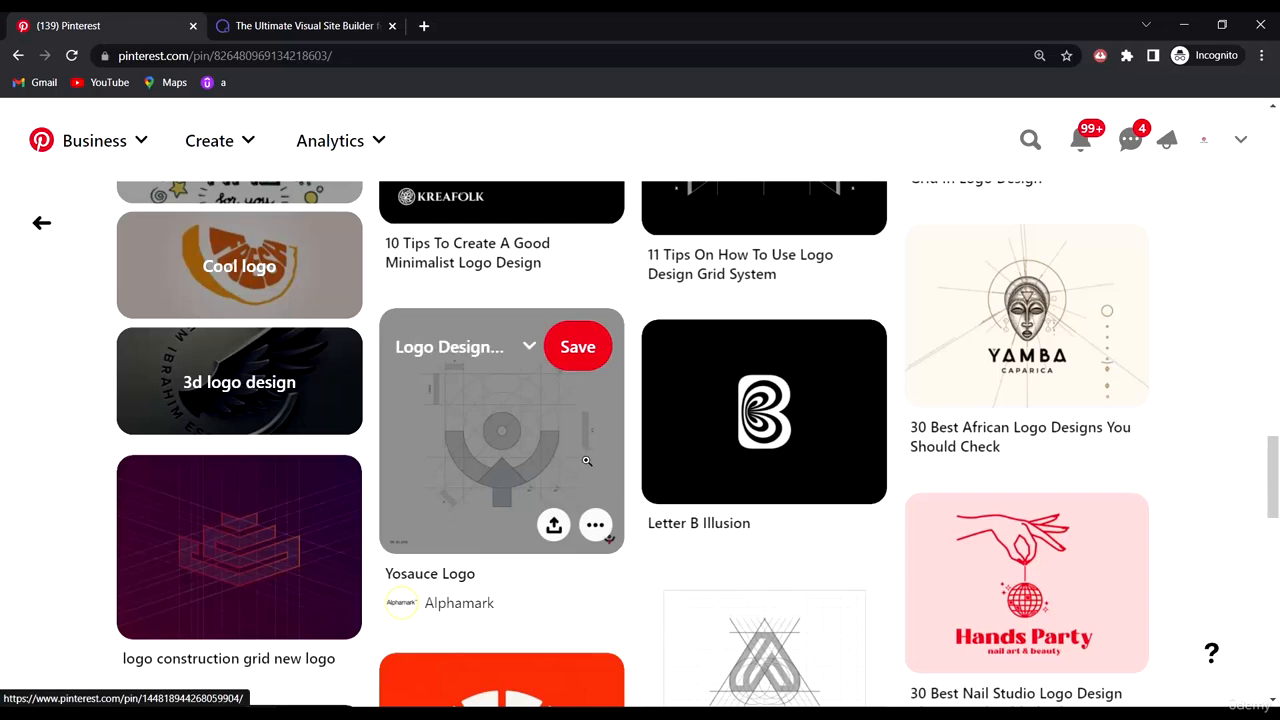
scroll(455, 548, "down", 3)
scroll(455, 548, "up", 1)
scroll(455, 548, "up", 1)
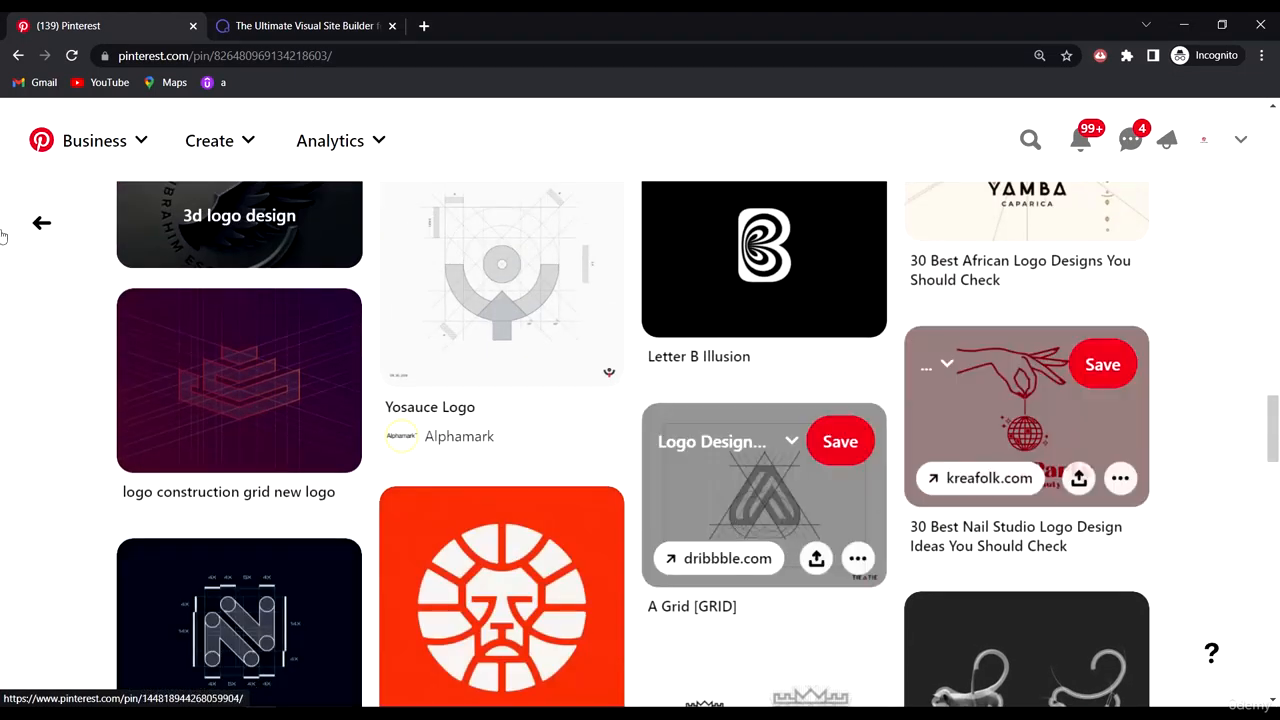
- View the "logo construction grid new logo" pin and open the related pin with the white PJR lettering over a building
left_click(239, 380)
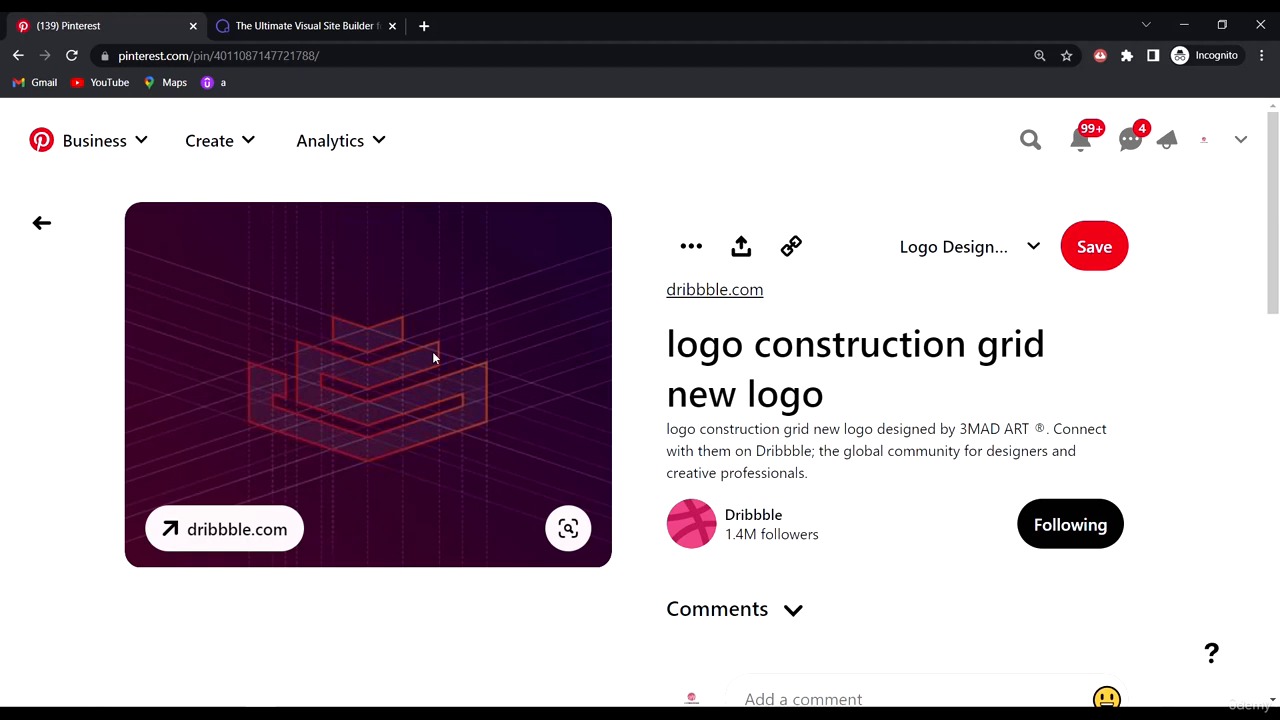
scroll(329, 384, "down", 5)
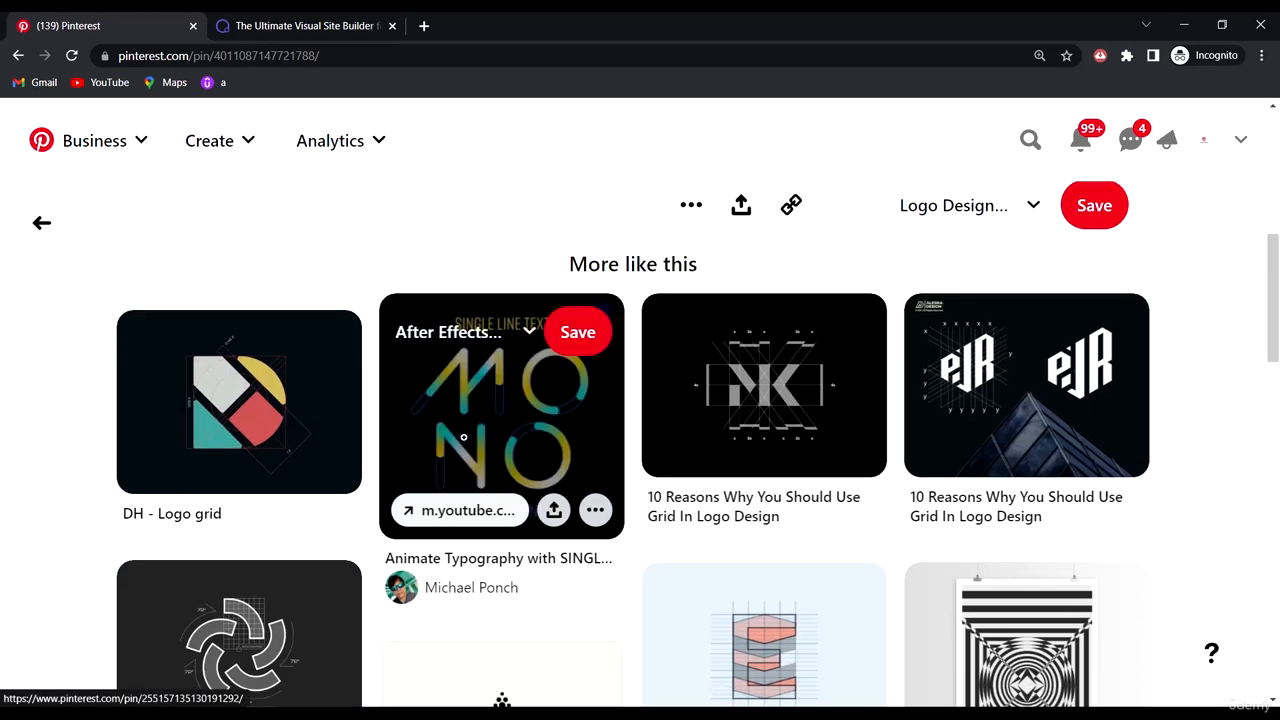
left_click(1006, 372)
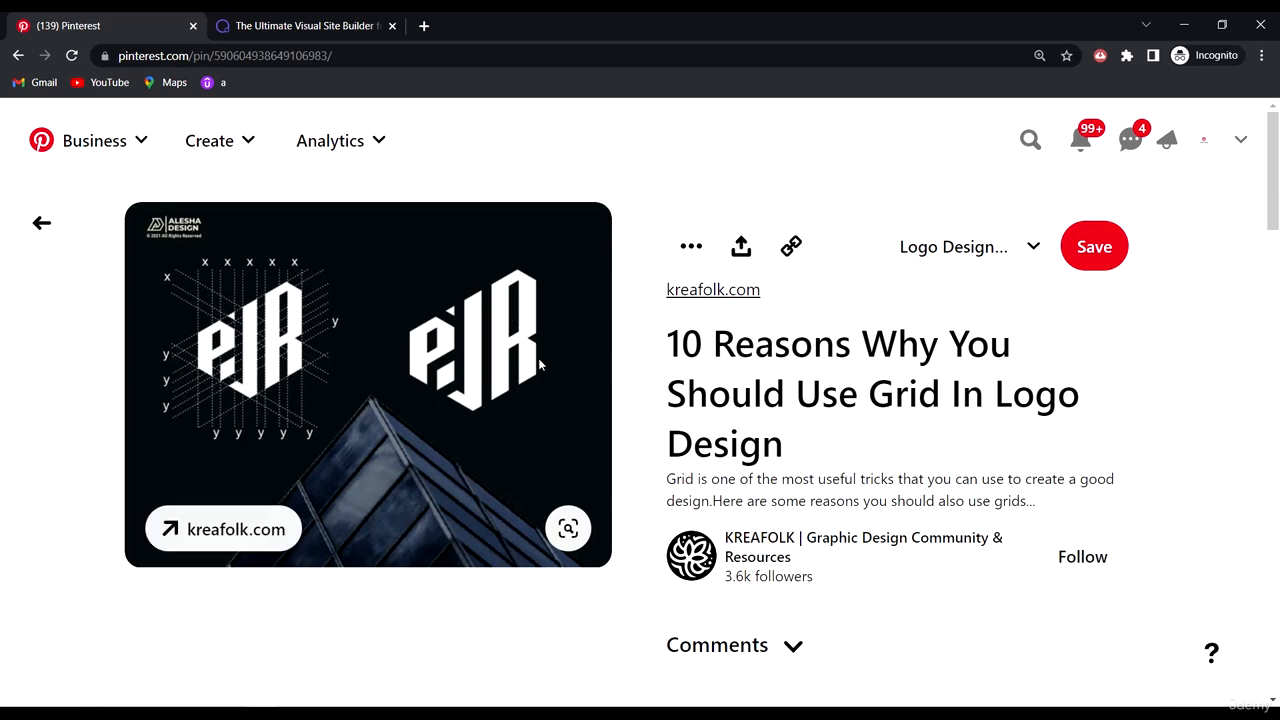
- Among the related pins, open "How To Increase The Resolution Of A Logo Design" and examine its S-shaped logo grid
scroll(540, 353, "down", 6)
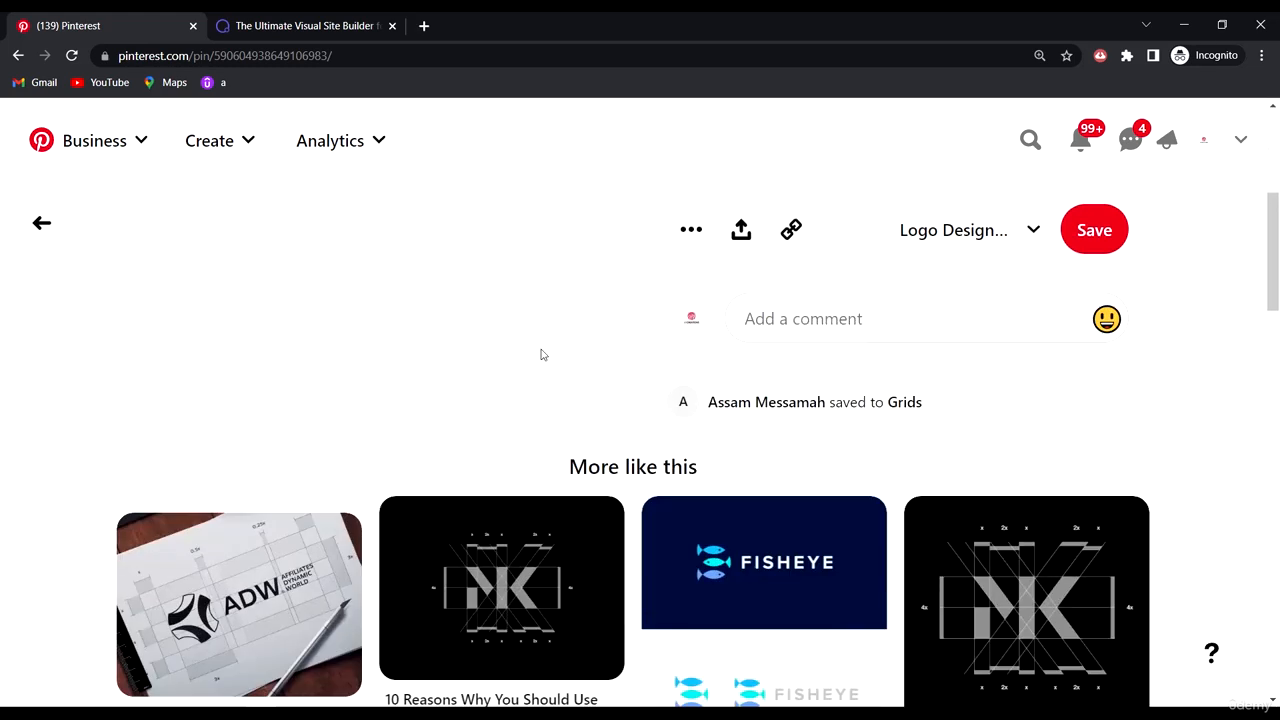
scroll(771, 466, "down", 3)
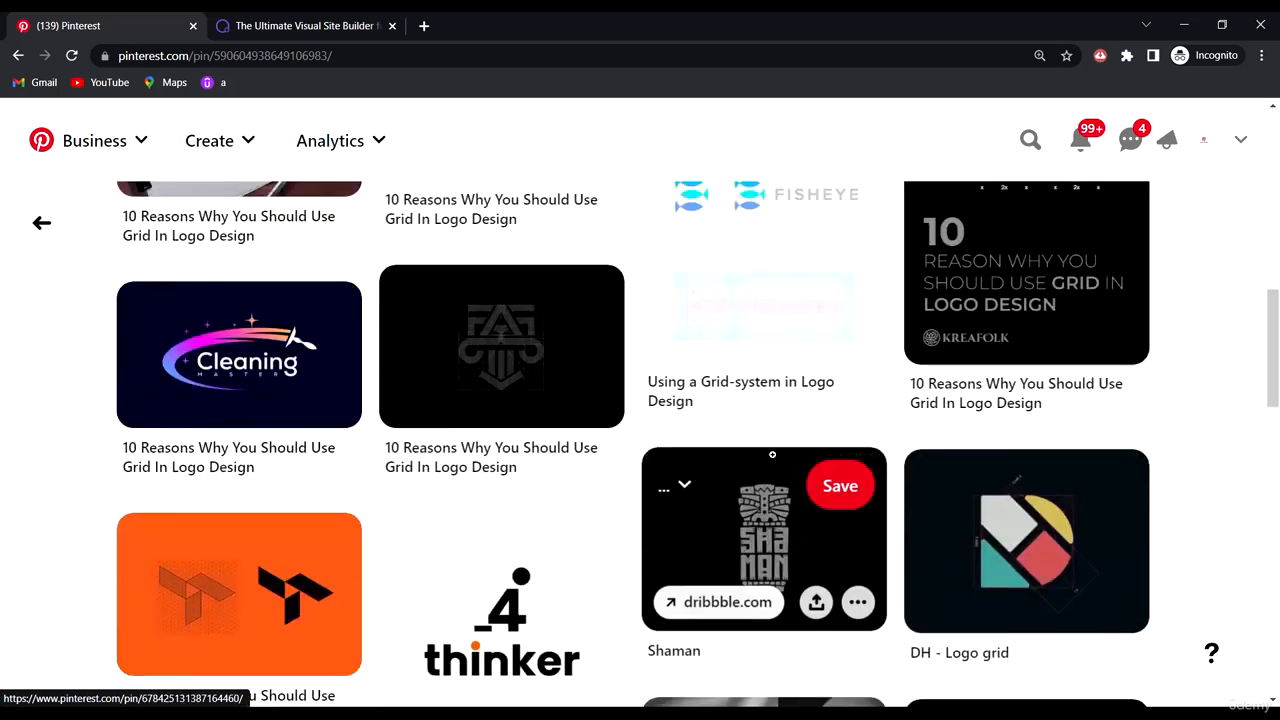
scroll(789, 490, "down", 2)
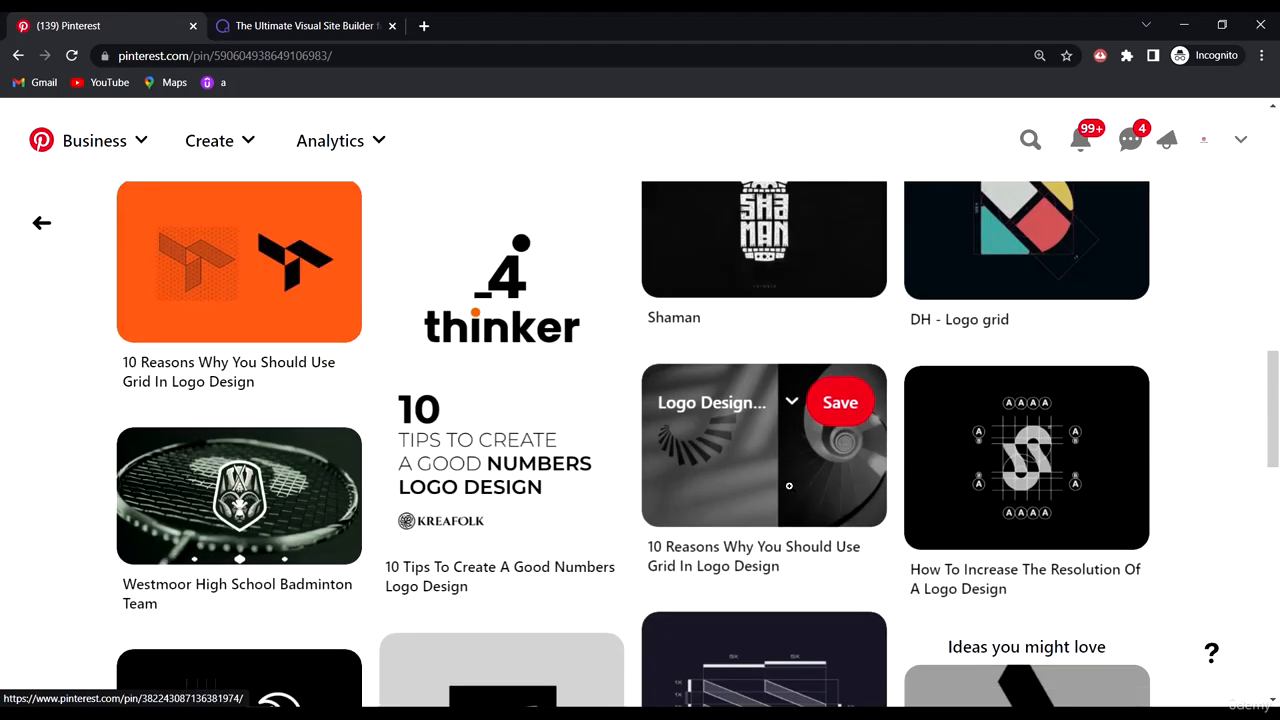
left_click(1033, 470)
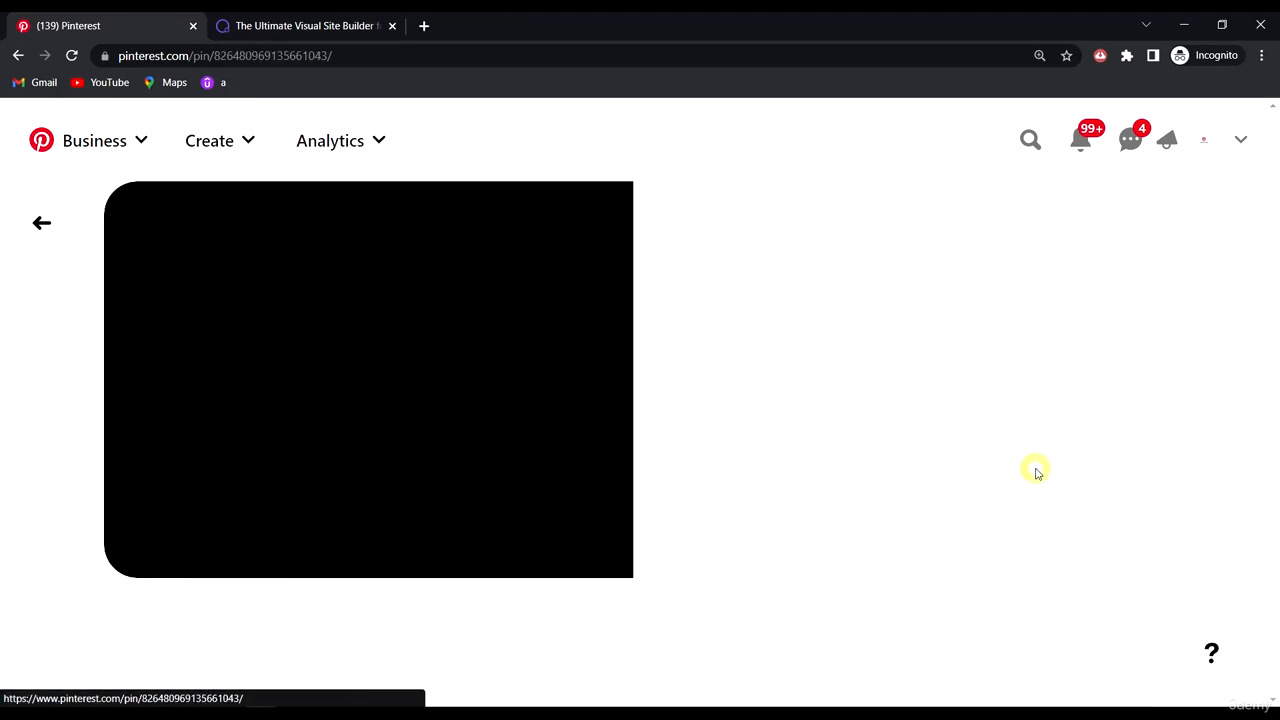
scroll(546, 437, "down", 1)
scroll(552, 434, "up", 1)
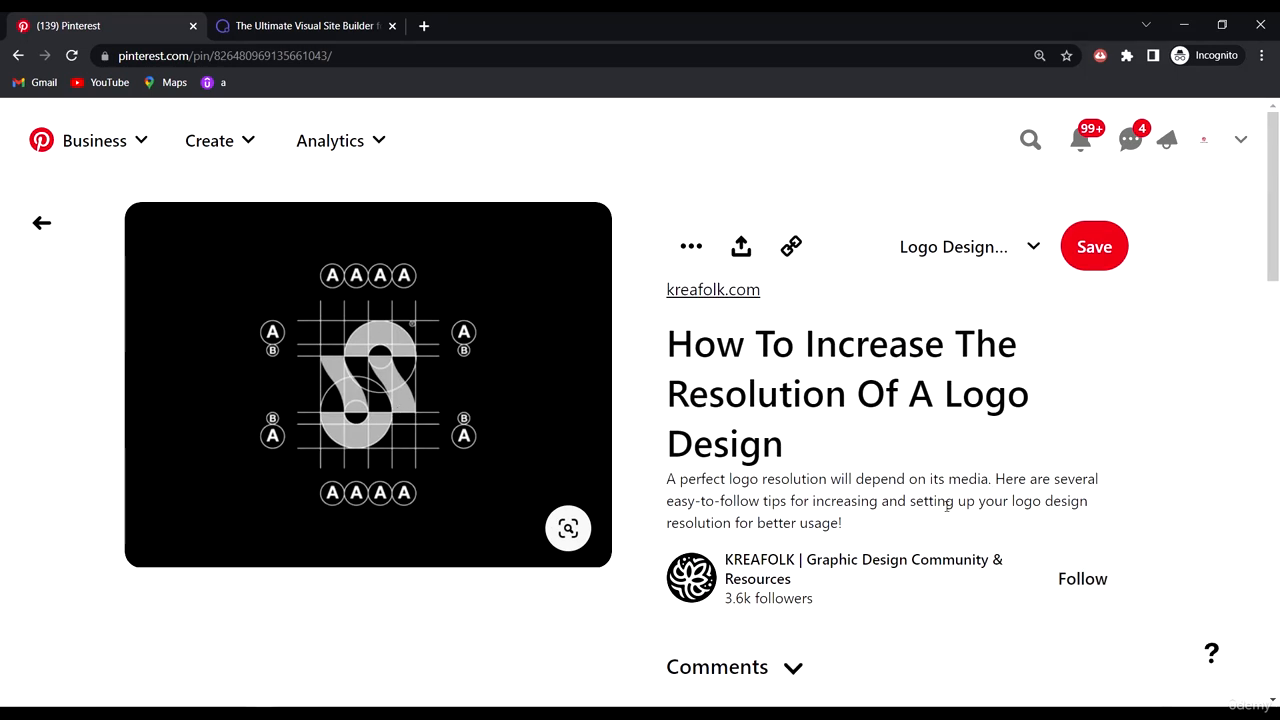
scroll(735, 544, "down", 3)
scroll(918, 578, "up", 3)
- Switch to Illustrator, create a document from the Common 1366 x 768 px preset, and close the floating Stroke and Pathfinder panels
key("alt+Tab")
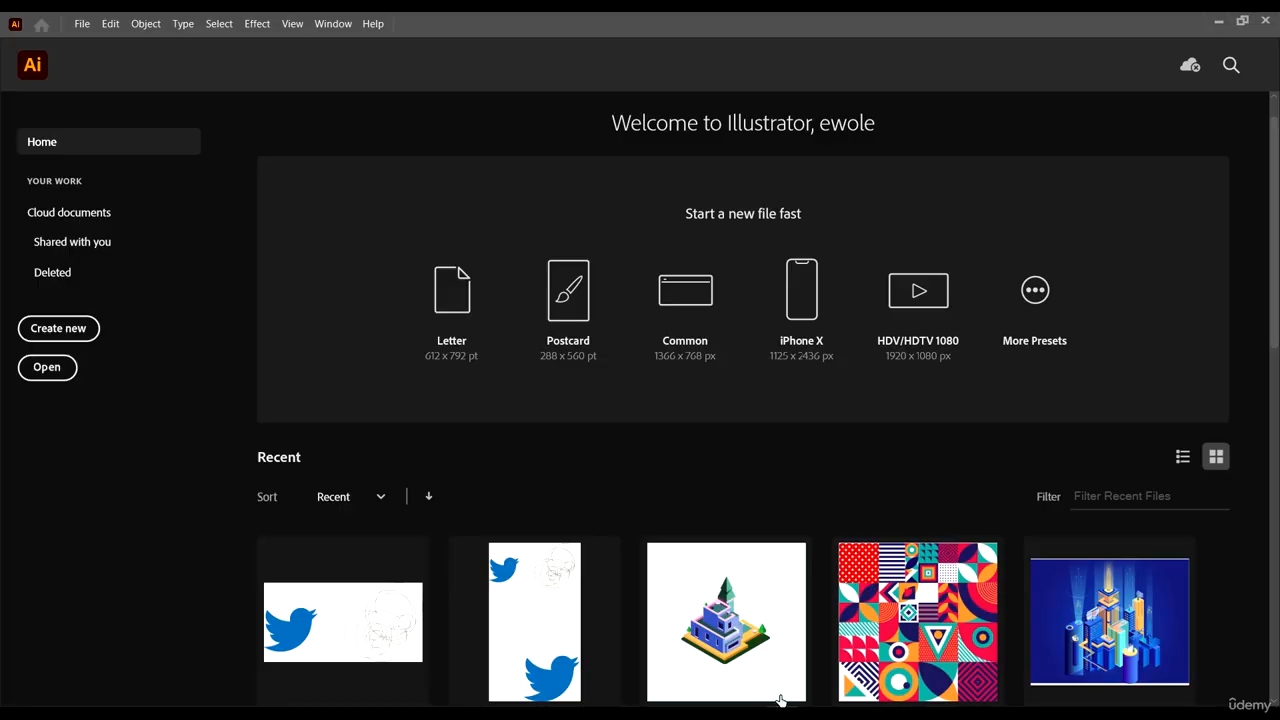
left_click(652, 284)
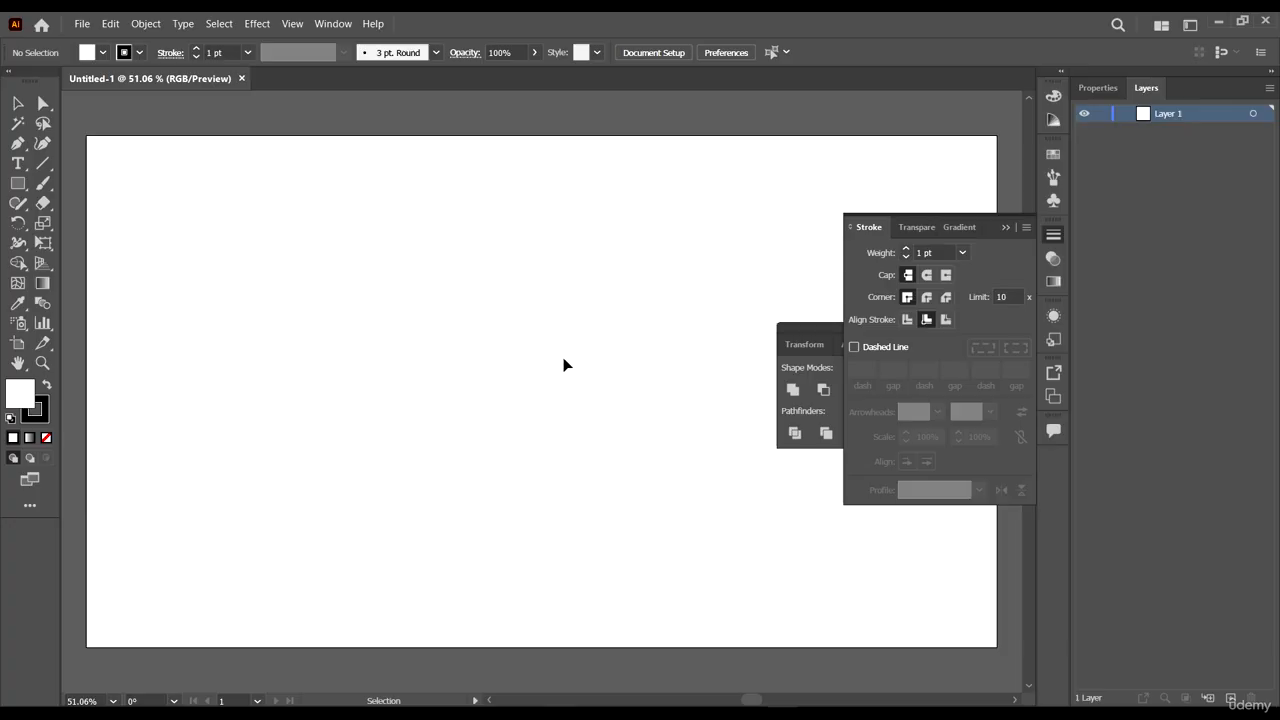
left_click(1003, 217)
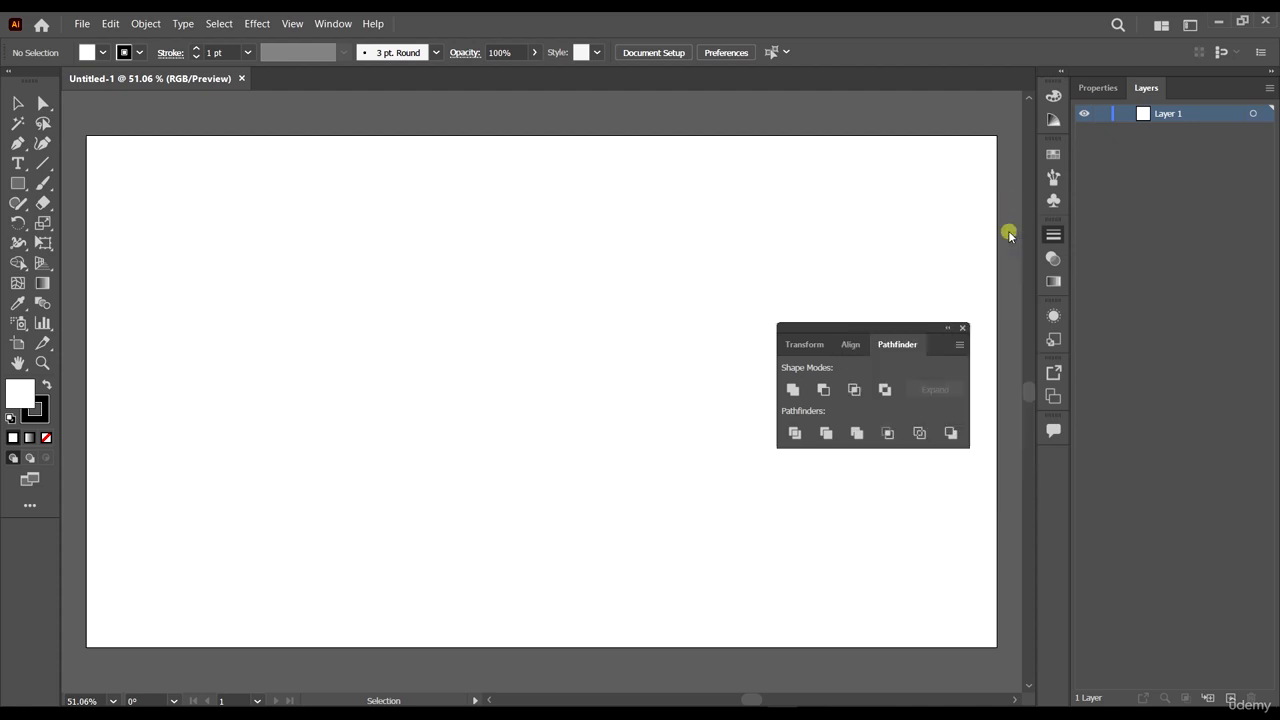
left_click(962, 330)
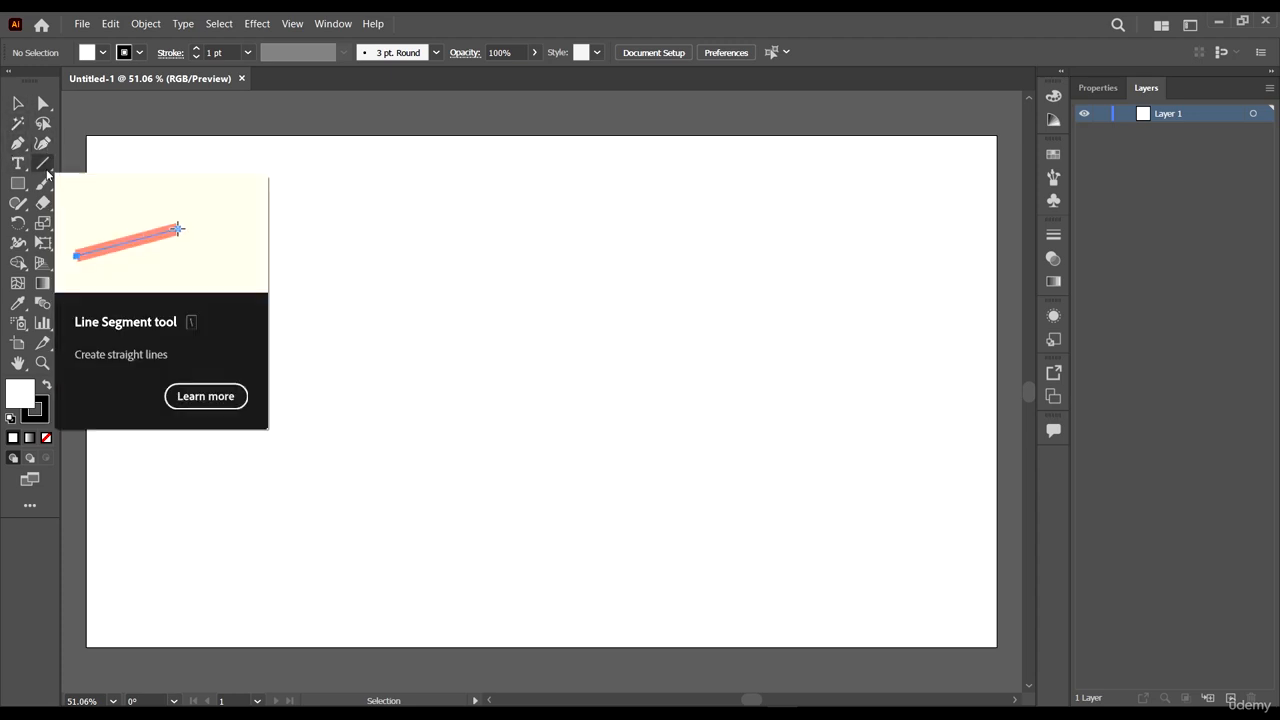
- Draw a rectangular grid of six columns by six rows across the middle of the artboard and deselect it
left_click(45, 168)
left_click(45, 168)
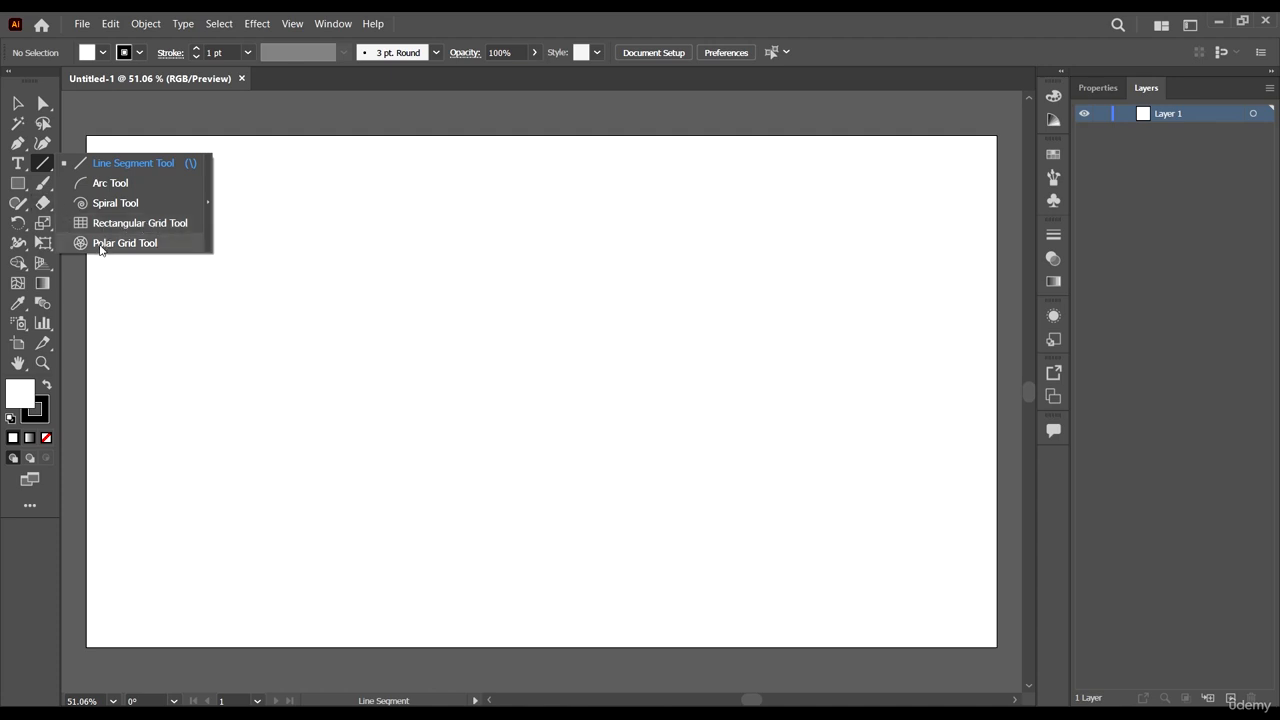
left_click(126, 224)
scroll(368, 207, "down", 3)
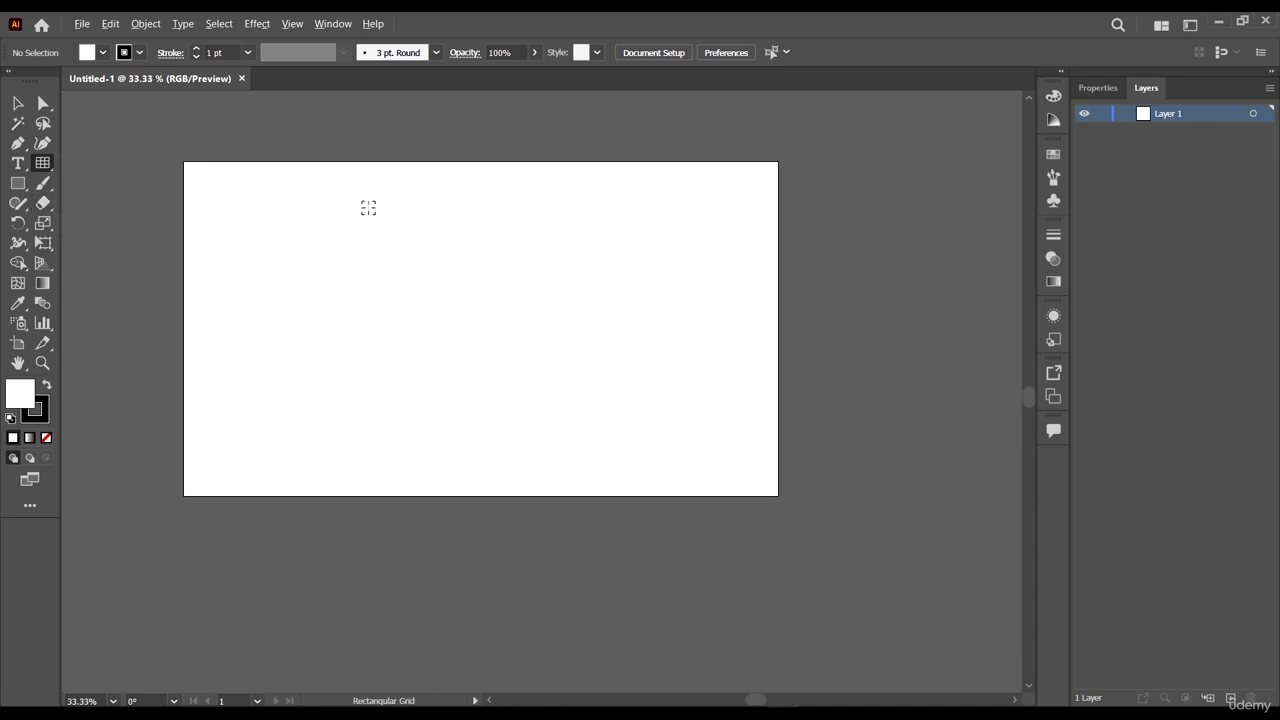
scroll(367, 241, "up", 3)
scroll(440, 226, "down", 2)
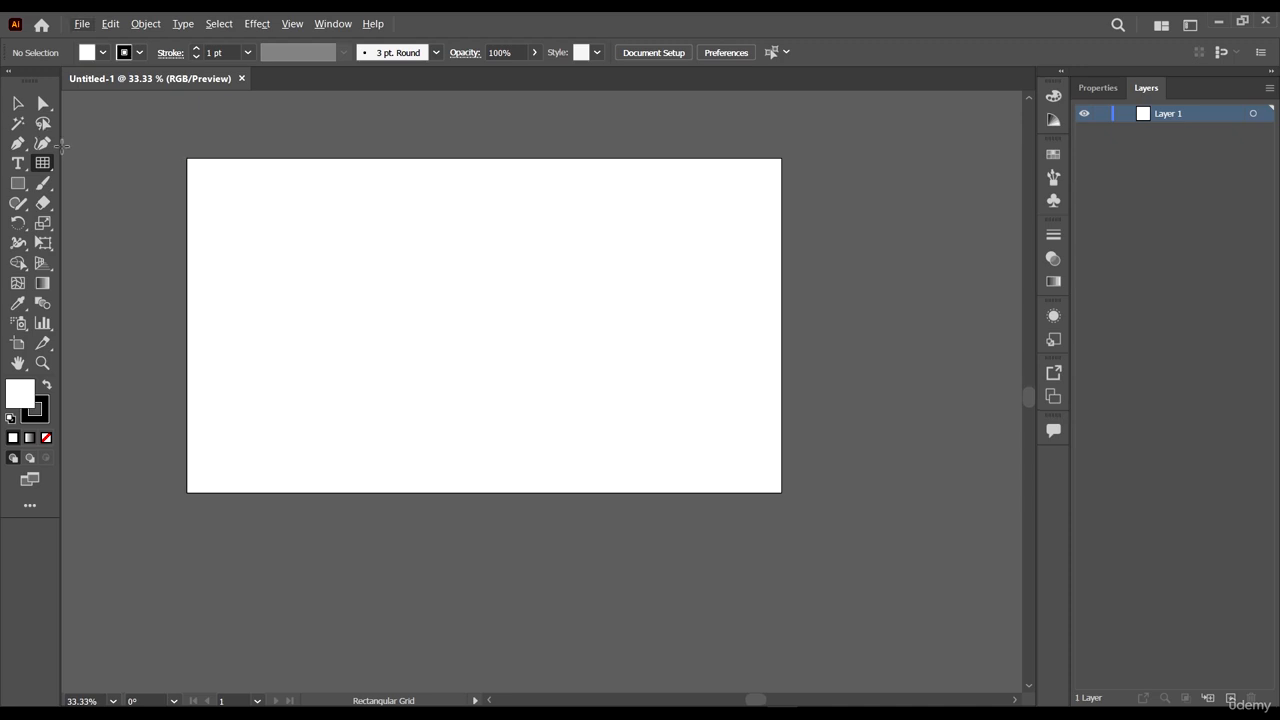
left_click(40, 166)
left_click_drag(280, 185, 621, 467)
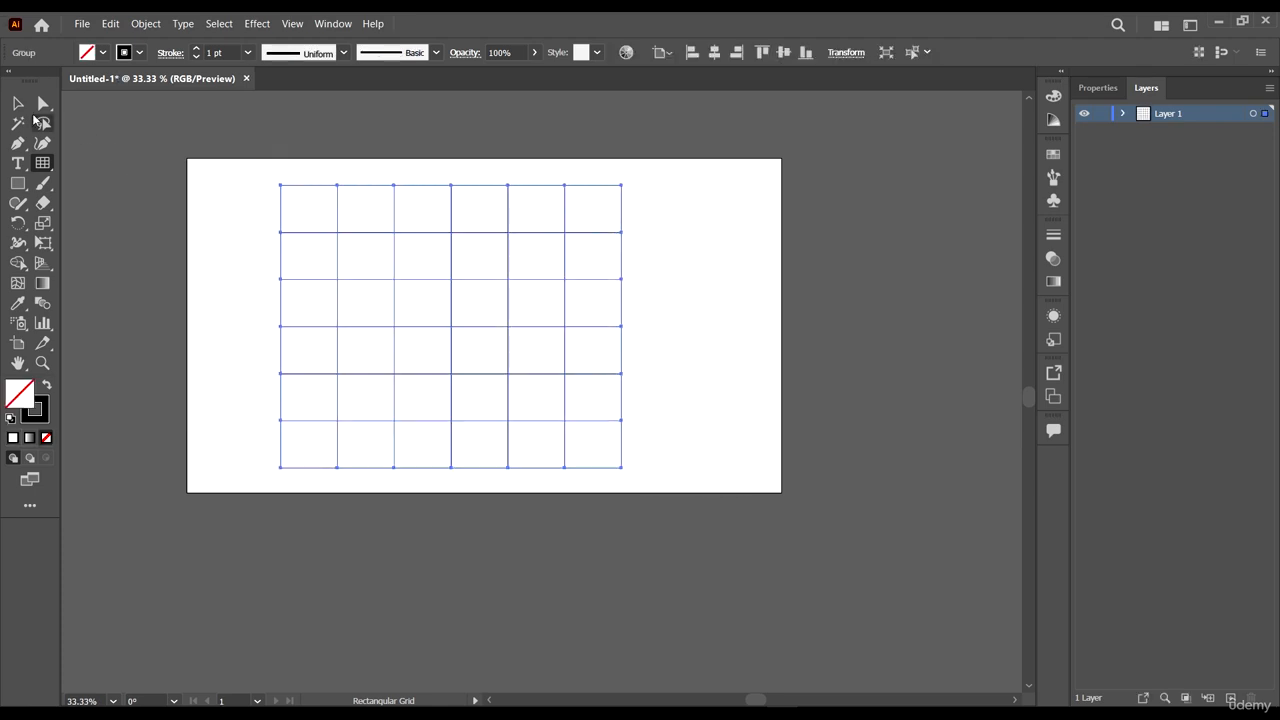
left_click(18, 105)
left_click(889, 394)
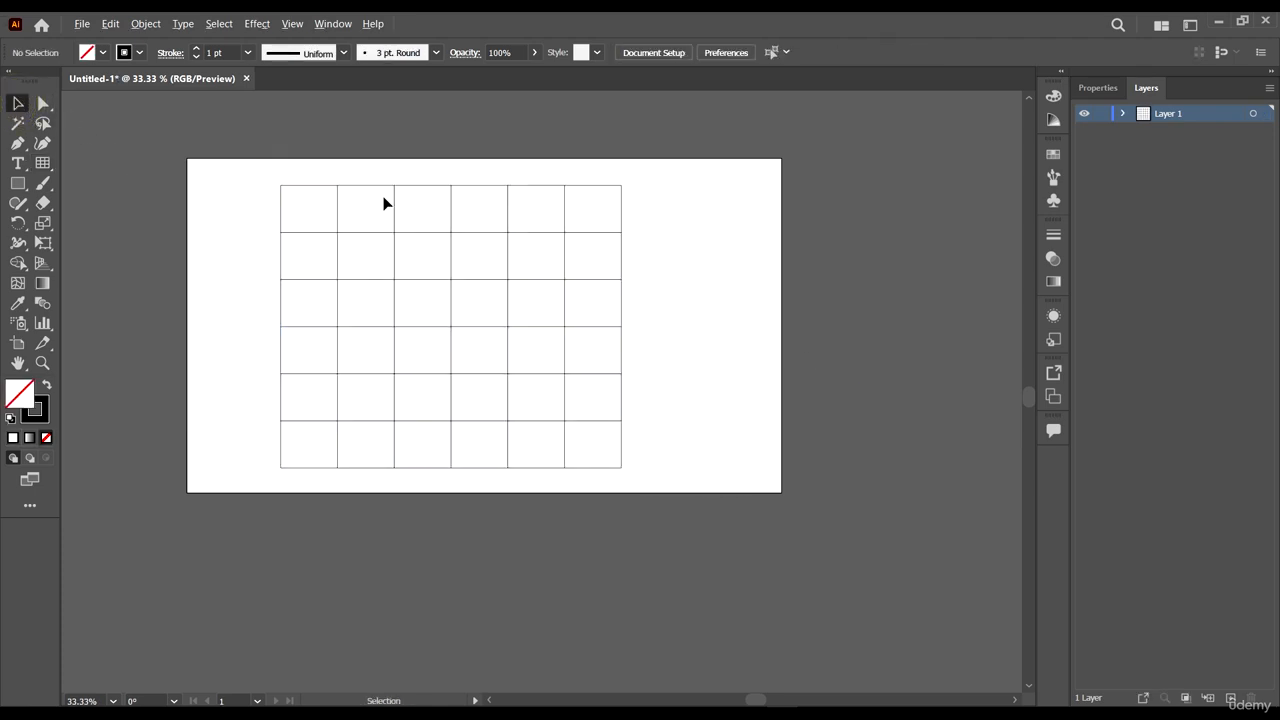
- Stretch the grid vertically so that it reaches the top and bottom edges of the artboard, and deselect it
key("ctrl+1")
scroll(384, 198, "down", 2)
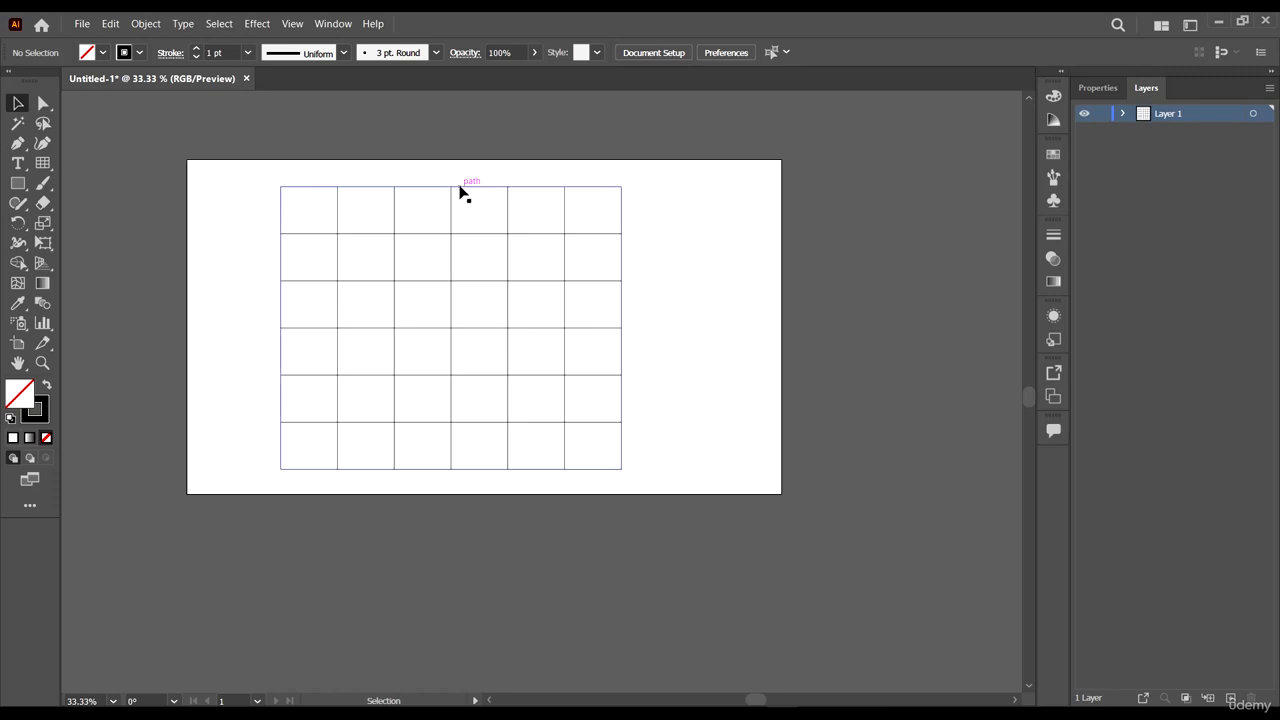
left_click_drag(451, 187, 454, 159)
left_click_drag(455, 469, 453, 493)
left_click(769, 295)
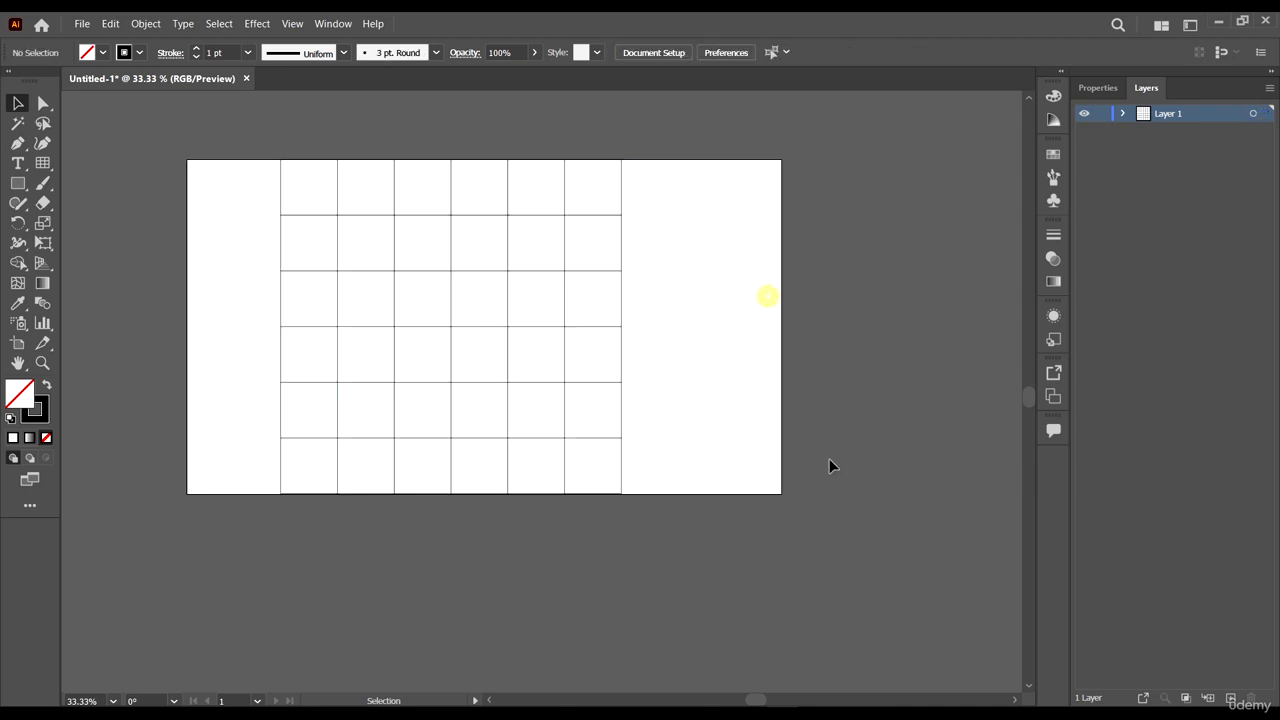
left_click_drag(593, 247, 788, 400)
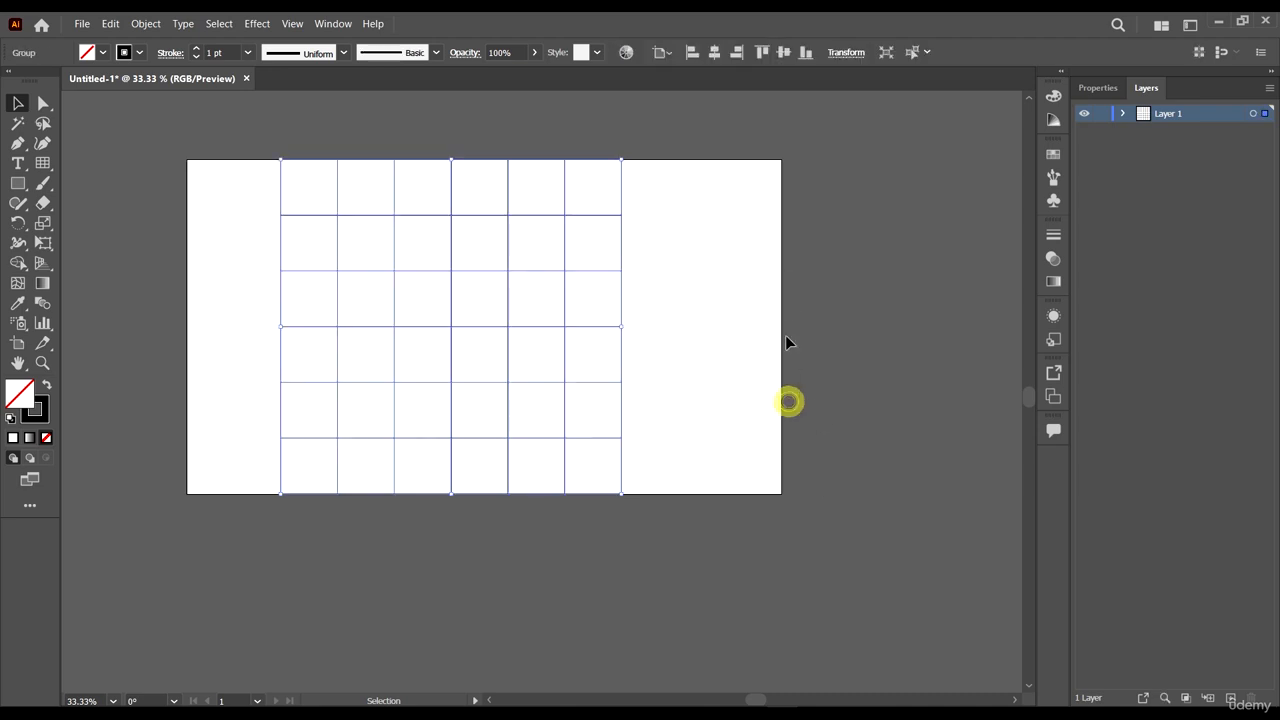
left_click(716, 240)
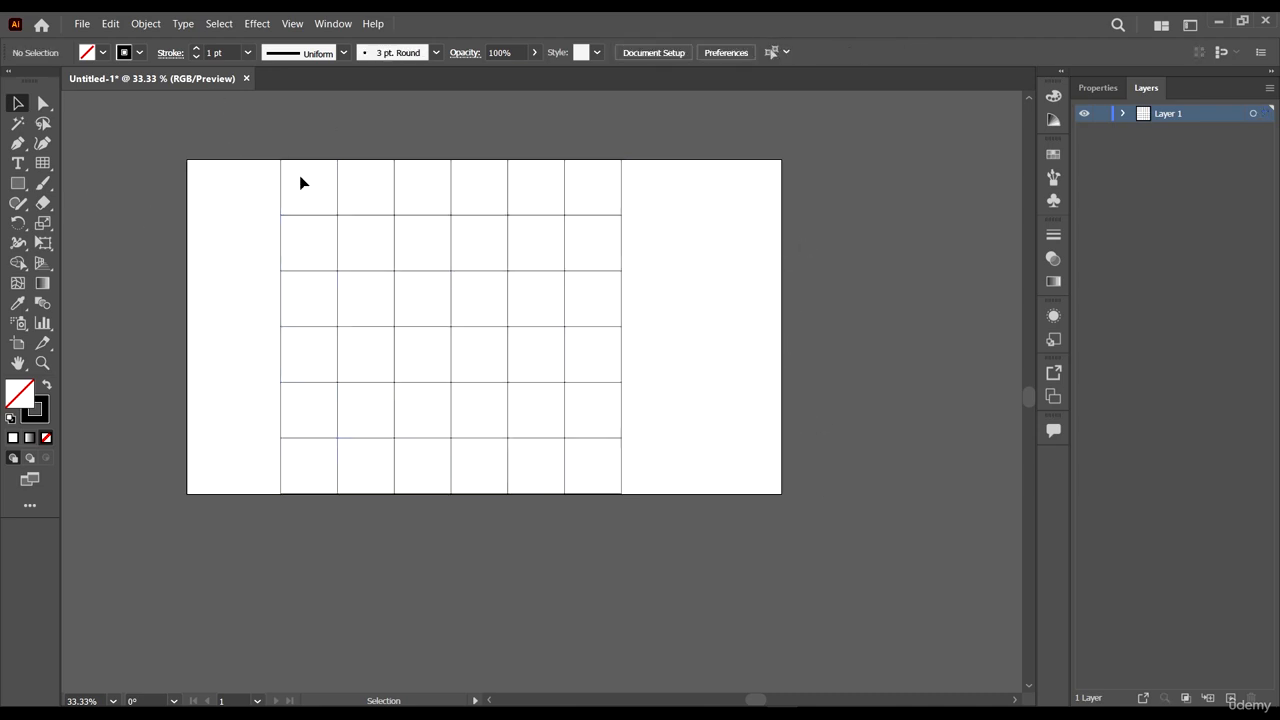
- Draw a wavy open path with the Pen tool through diagonal grid intersections, from the upper-left cell corner to the lower right, and deselect it
left_click(16, 144)
scroll(326, 189, "up", 5)
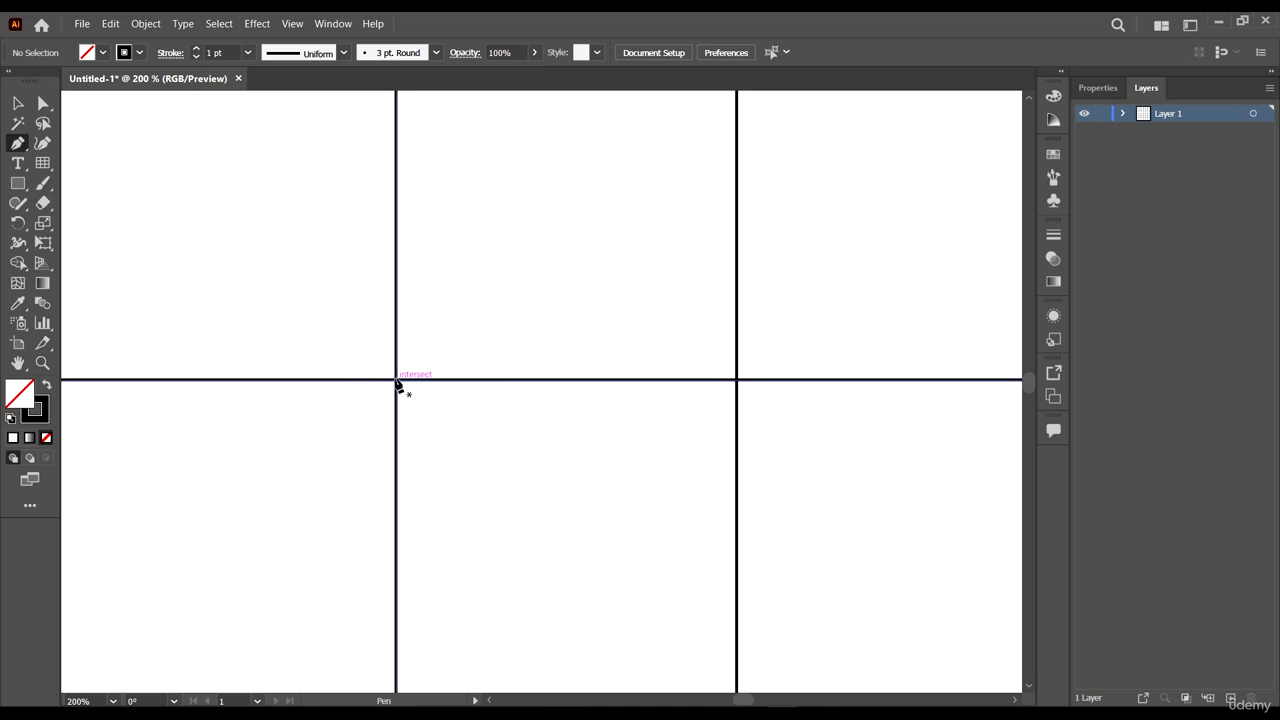
left_click(397, 381)
scroll(490, 360, "down", 3)
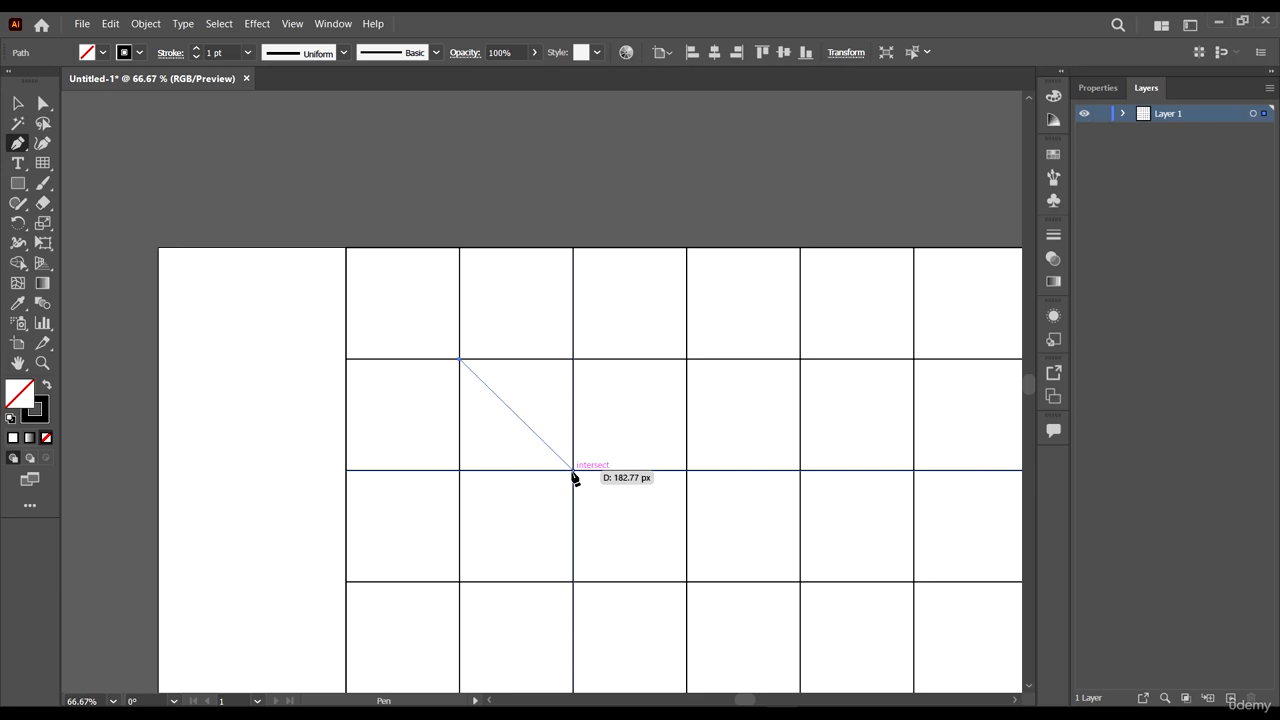
left_click_drag(573, 470, 674, 414)
left_click_drag(687, 470, 624, 518)
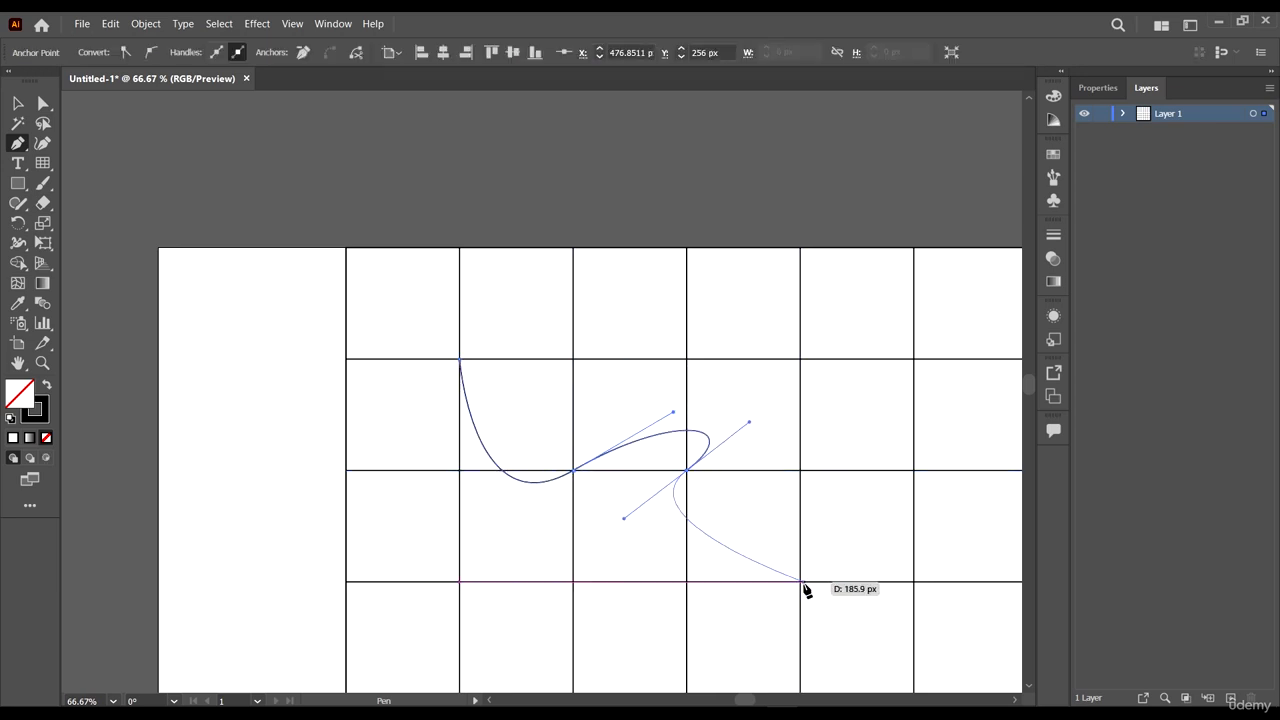
left_click_drag(801, 582, 900, 497)
scroll(688, 424, "down", 6)
scroll(711, 452, "up", 5)
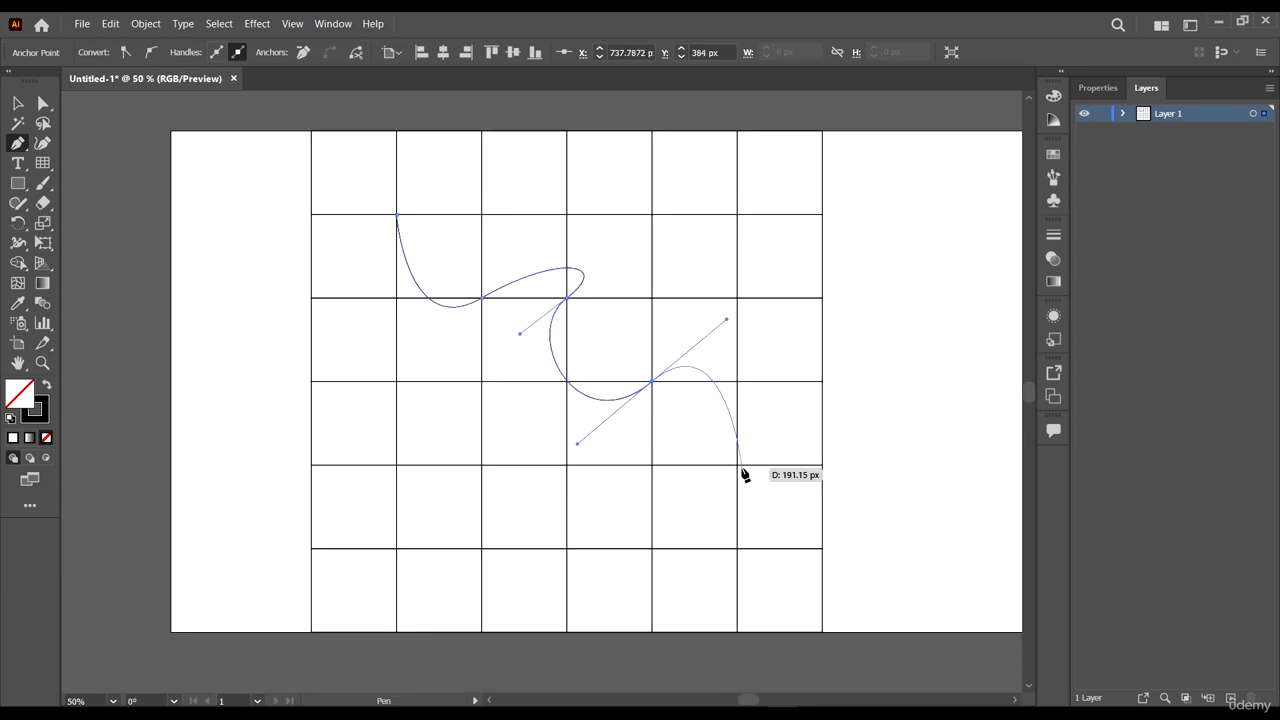
left_click_drag(738, 466, 659, 507)
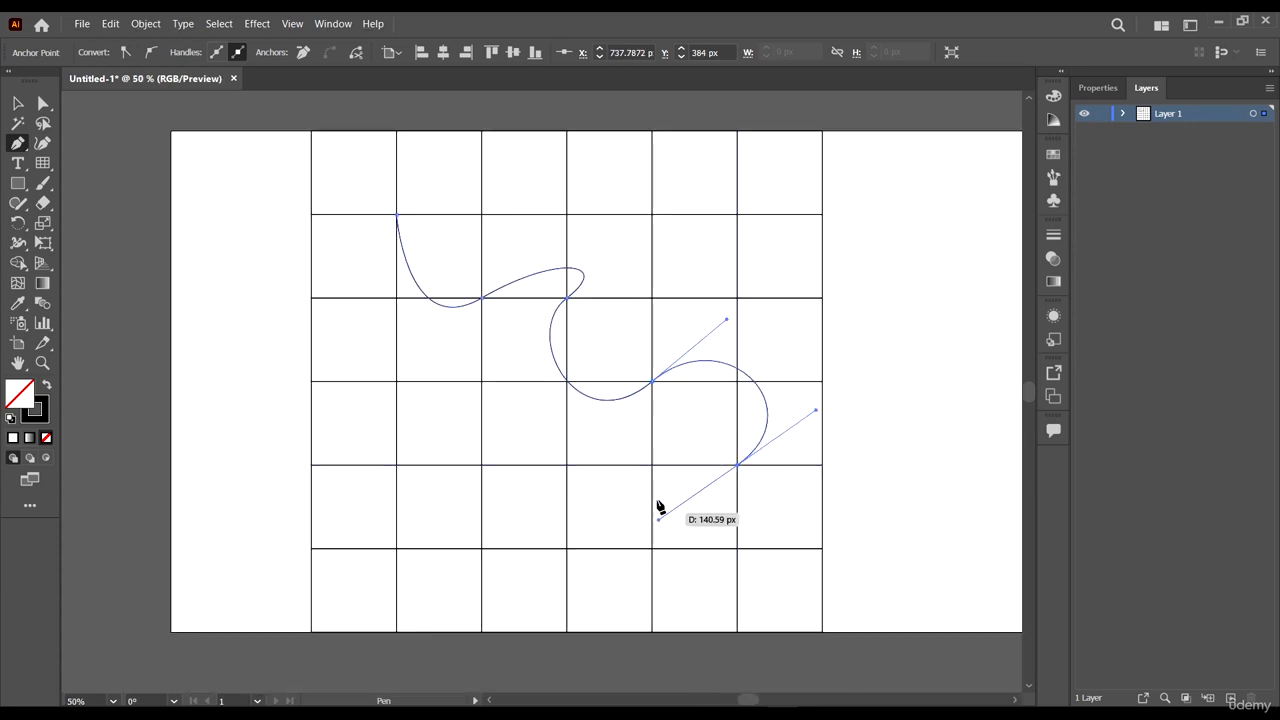
left_click(17, 103)
left_click(216, 218)
- Delete the wavy path from the grid
scroll(660, 255, "down", 3)
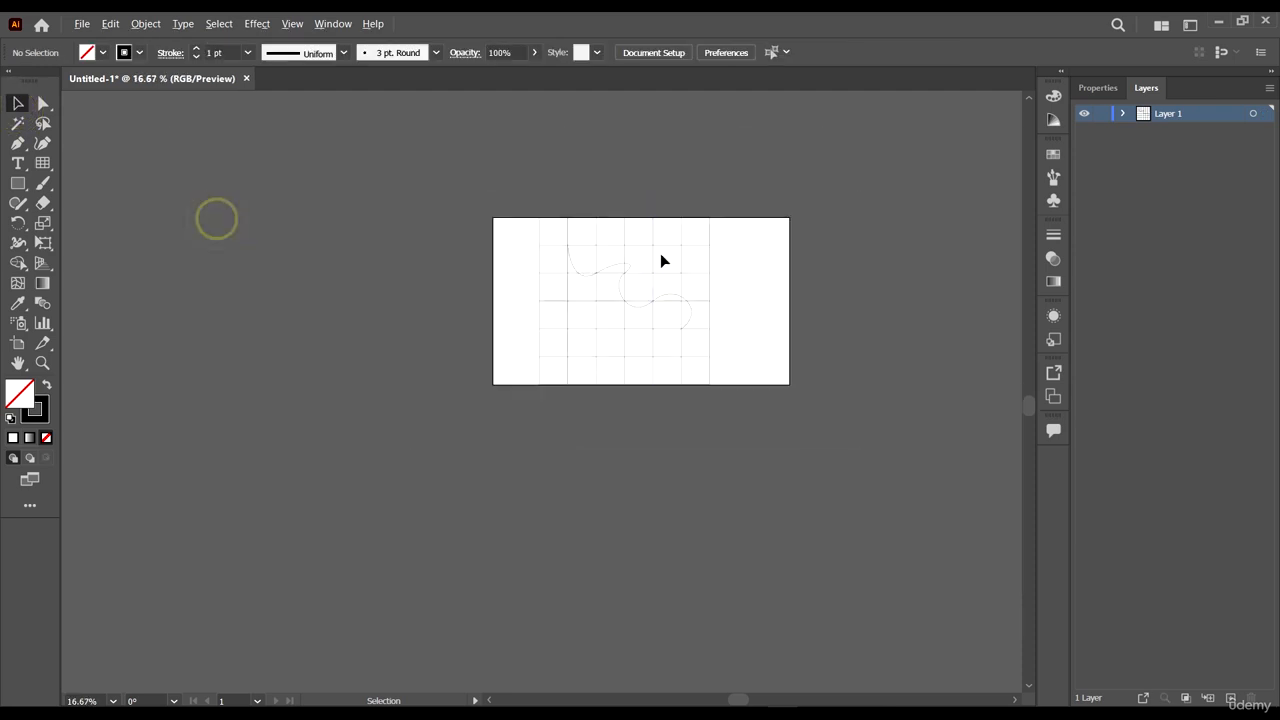
scroll(660, 261, "up", 3)
left_click(620, 370)
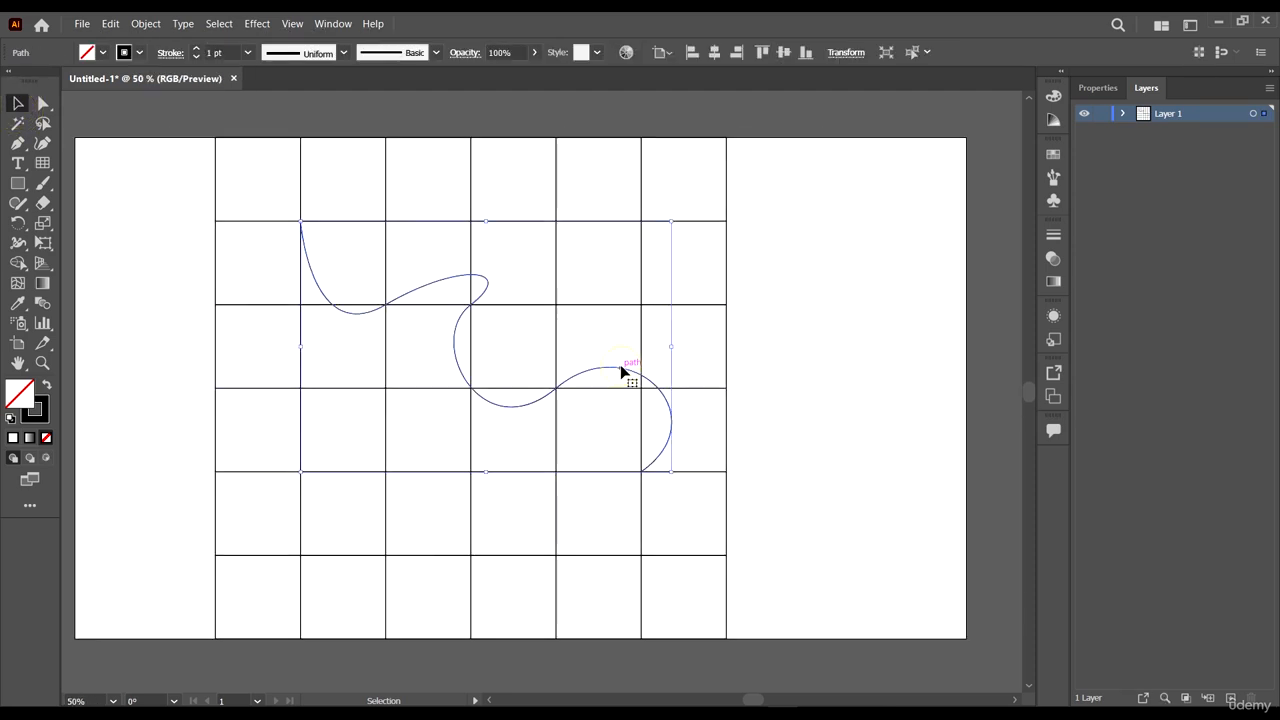
key("Delete")
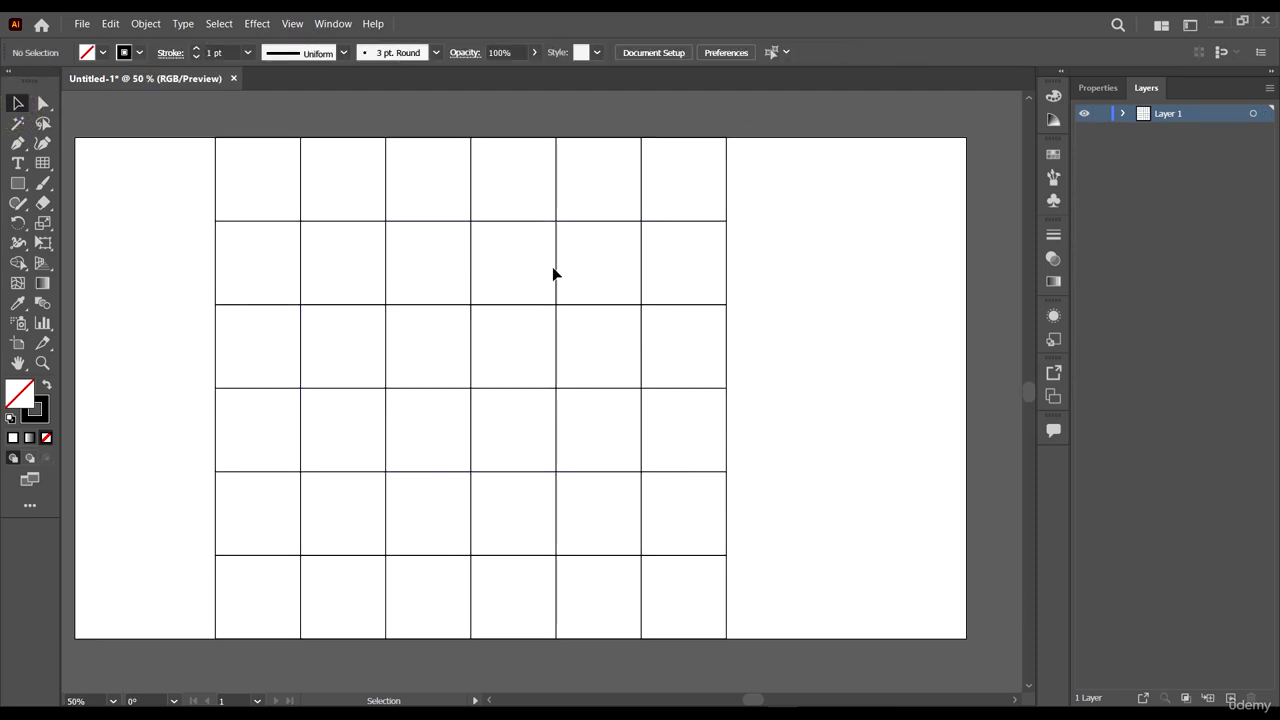
left_click(297, 220)
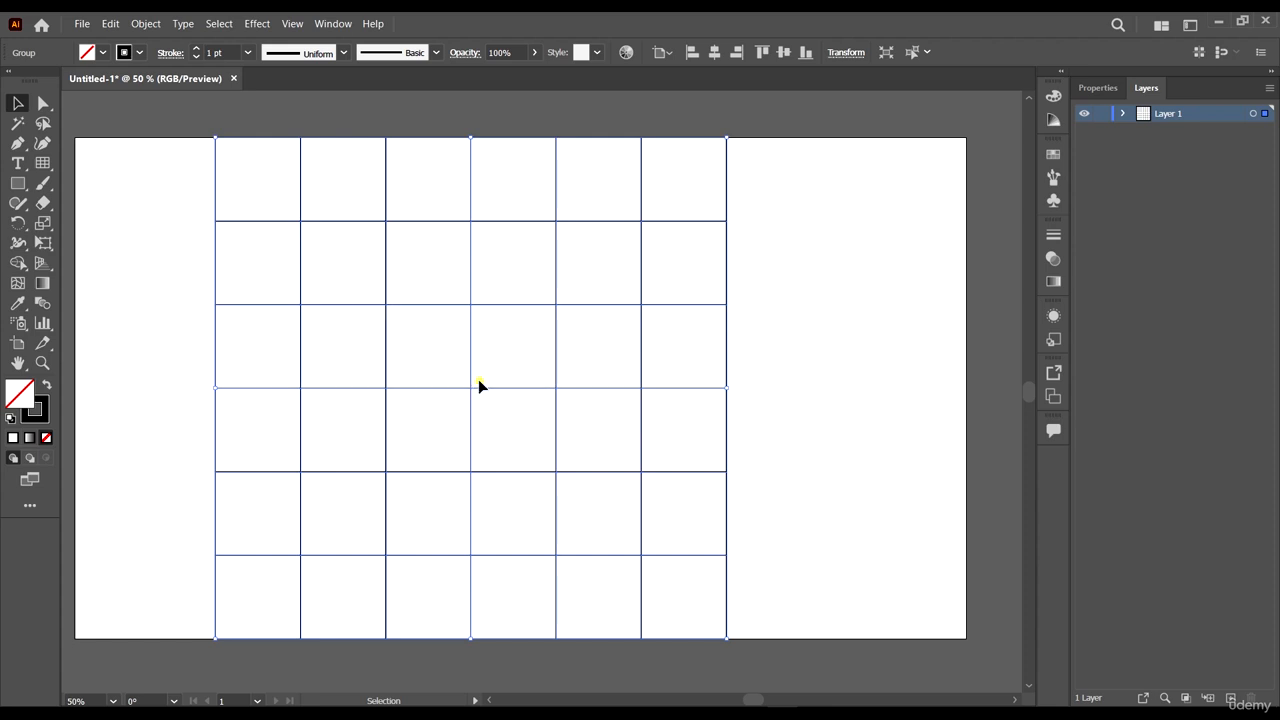
key("ctrl+shift+a")
scroll(480, 350, "up", 1)
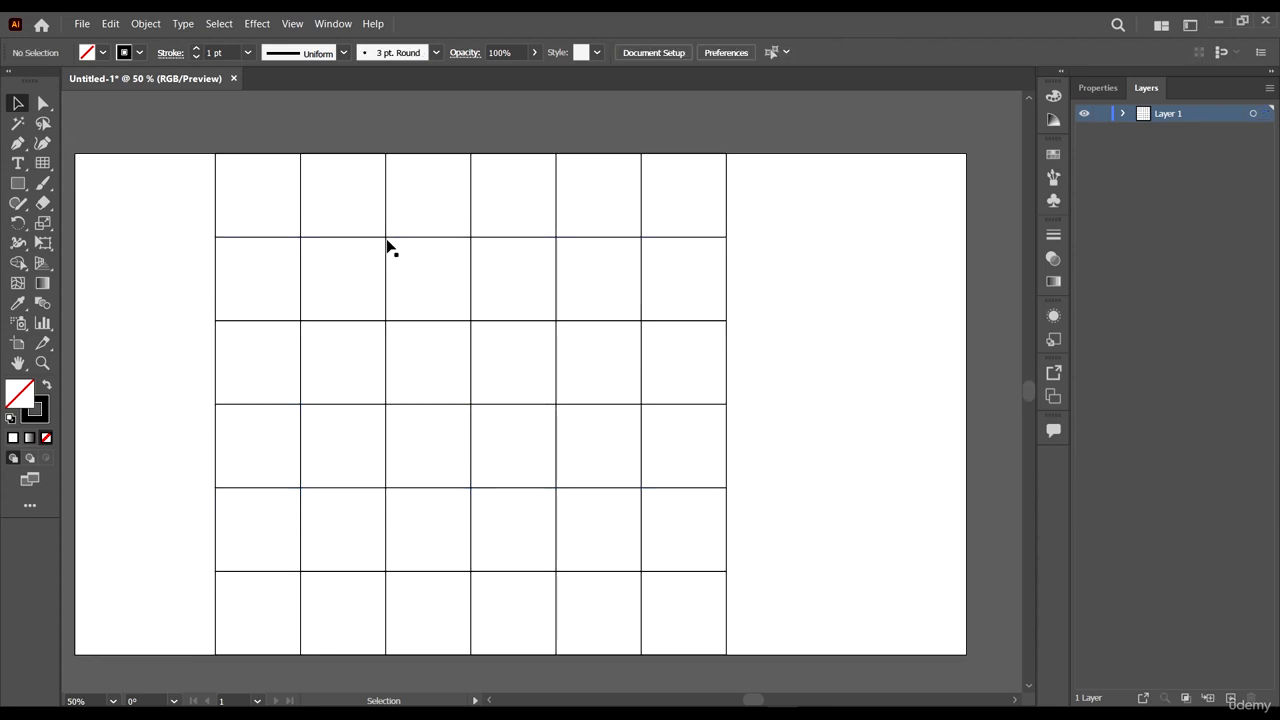
scroll(524, 255, "down", 2)
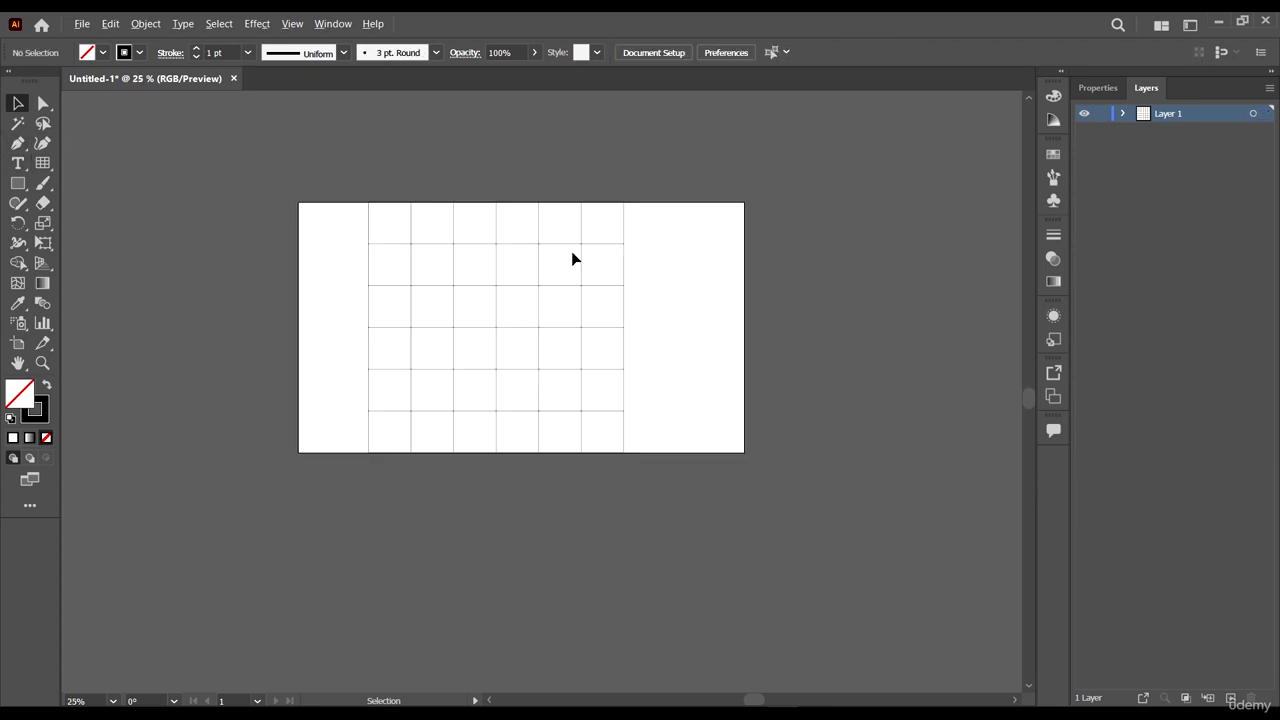
scroll(612, 258, "up", 3)
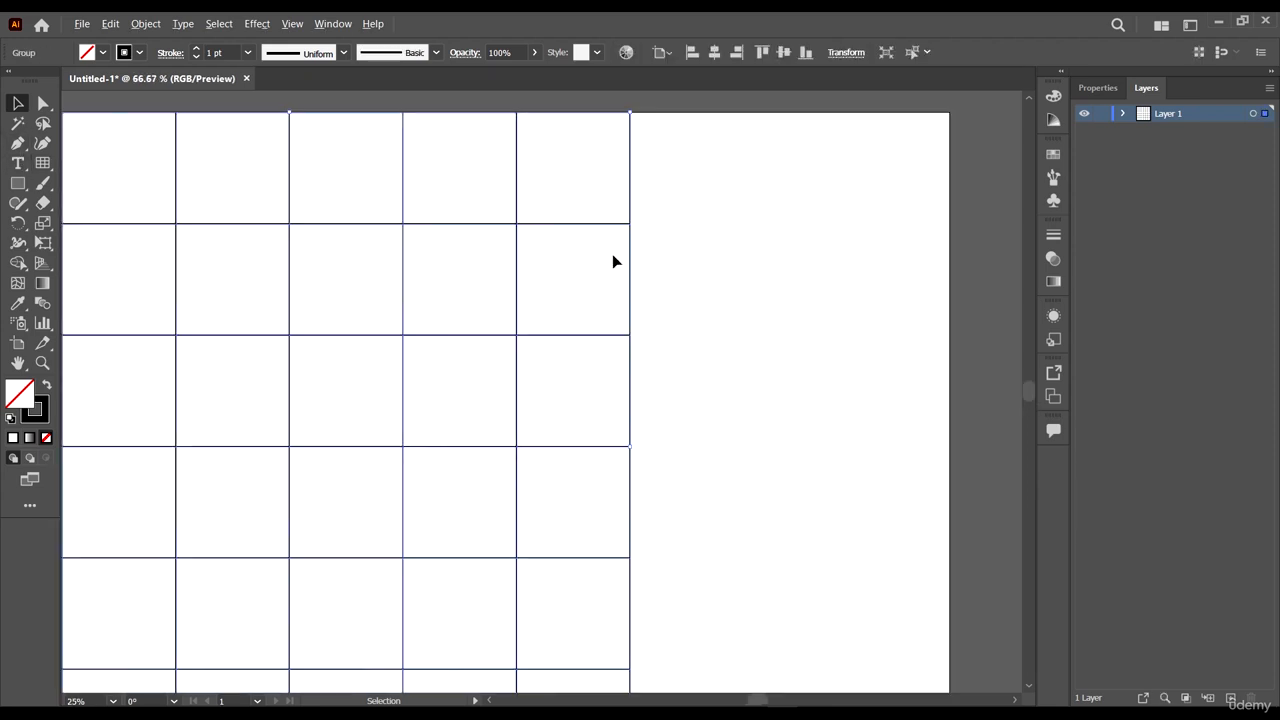
- Draw a circular grid with the Polar Grid tool and move it clear of the artboard's right edge
left_click(45, 166)
left_click(47, 170)
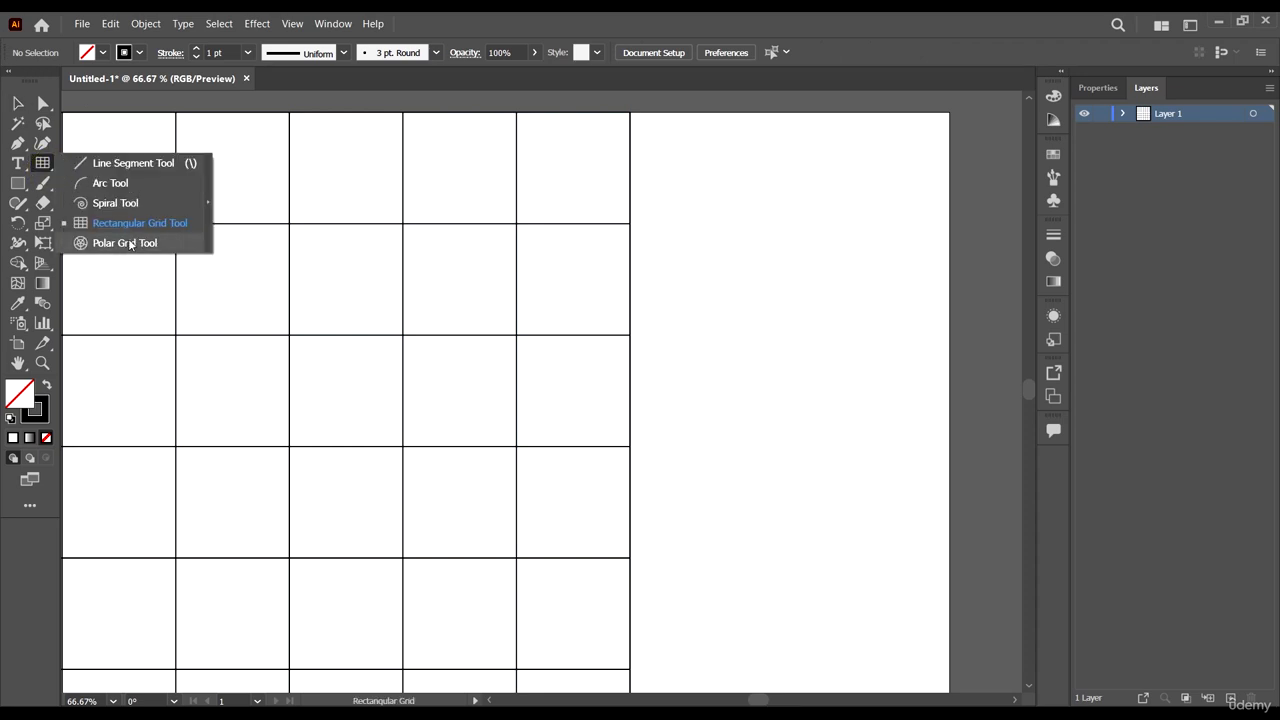
left_click(138, 243)
scroll(206, 229, "down", 3)
left_click_drag(444, 252, 735, 498)
key("v")
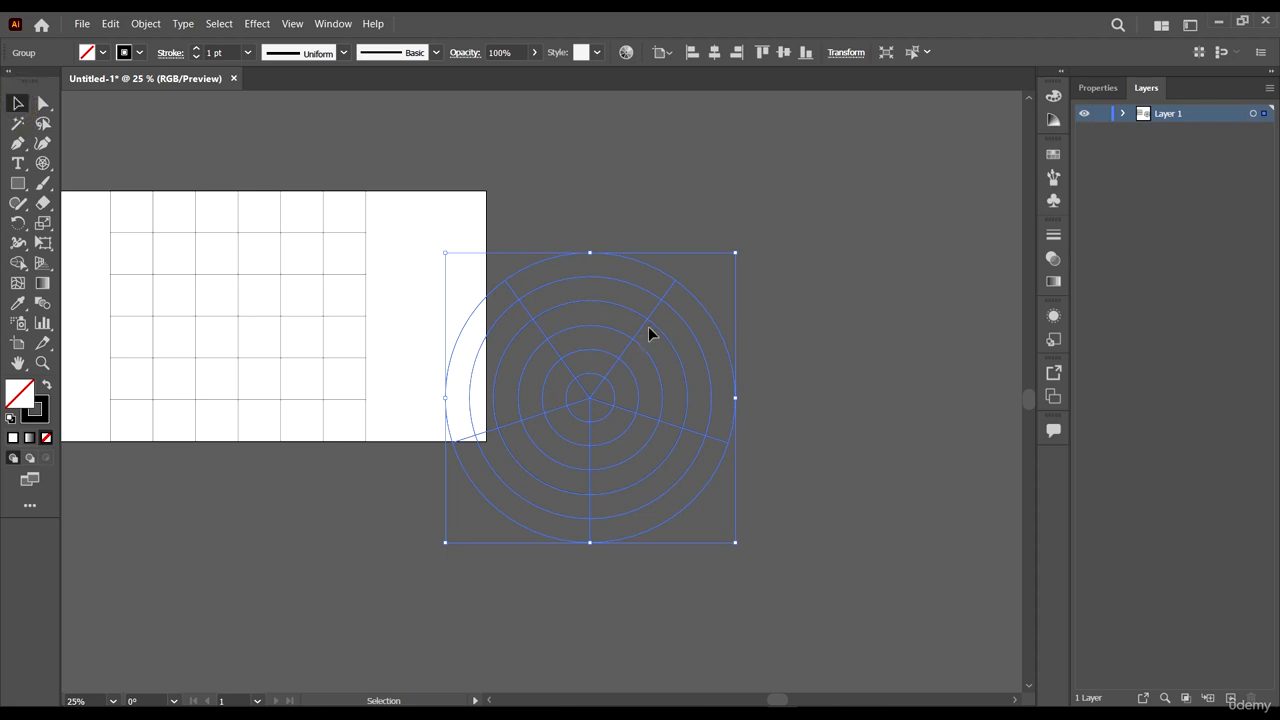
left_click_drag(648, 320, 708, 245)
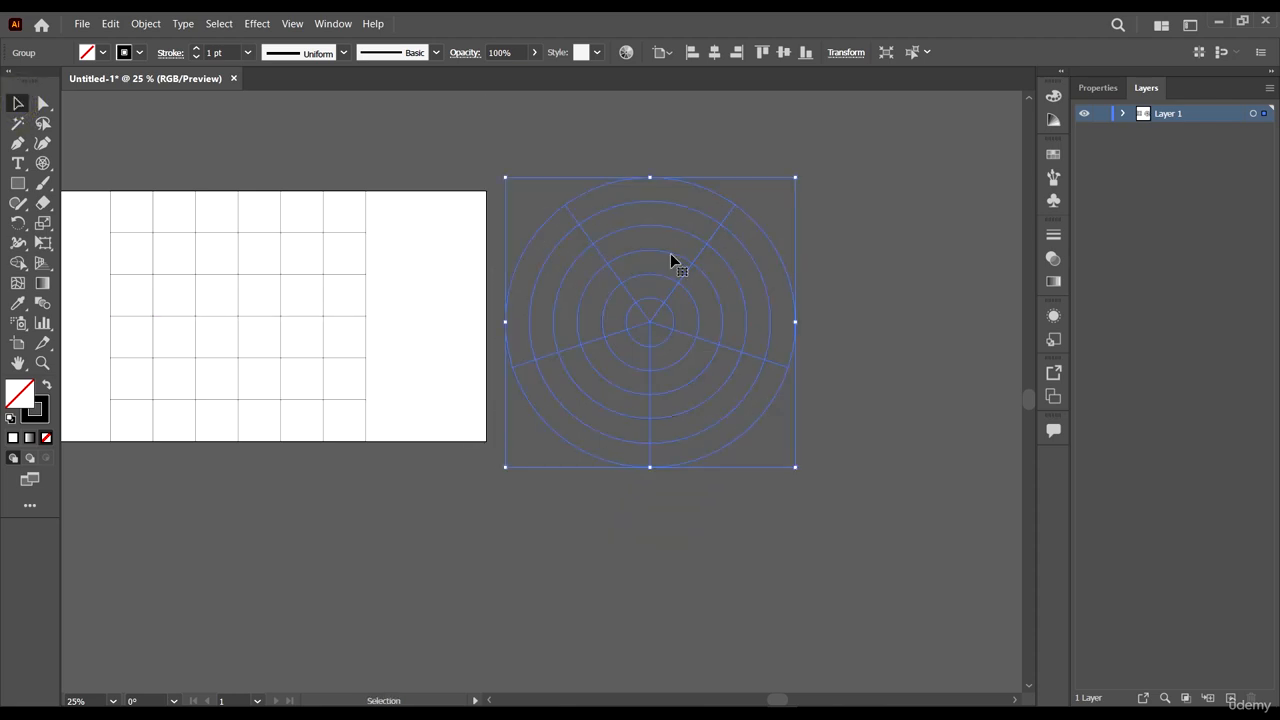
- Delete the polar grid and the rectangular grid, leaving the document empty
left_click(817, 468)
key("Delete")
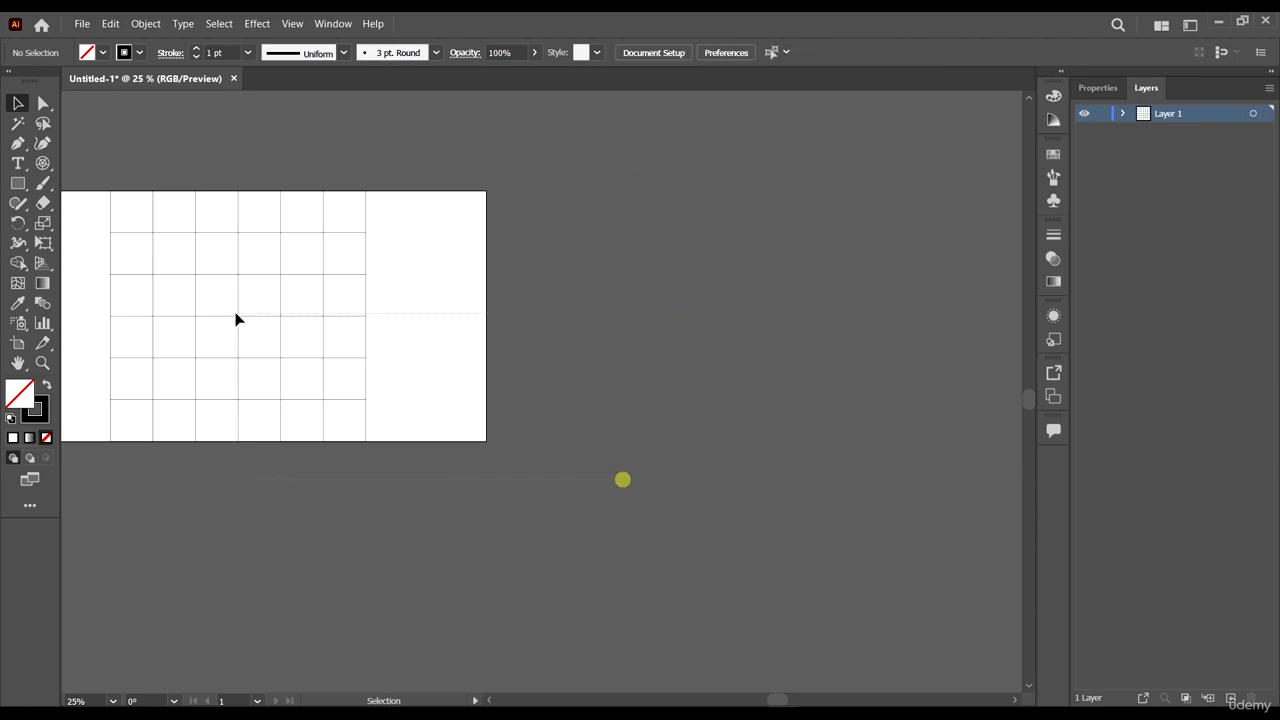
left_click(222, 315)
key("Delete")
- Switch back to the Rectangular Grid tool, call up its options from the artboard, and cancel them
left_click_drag(40, 161, 146, 226)
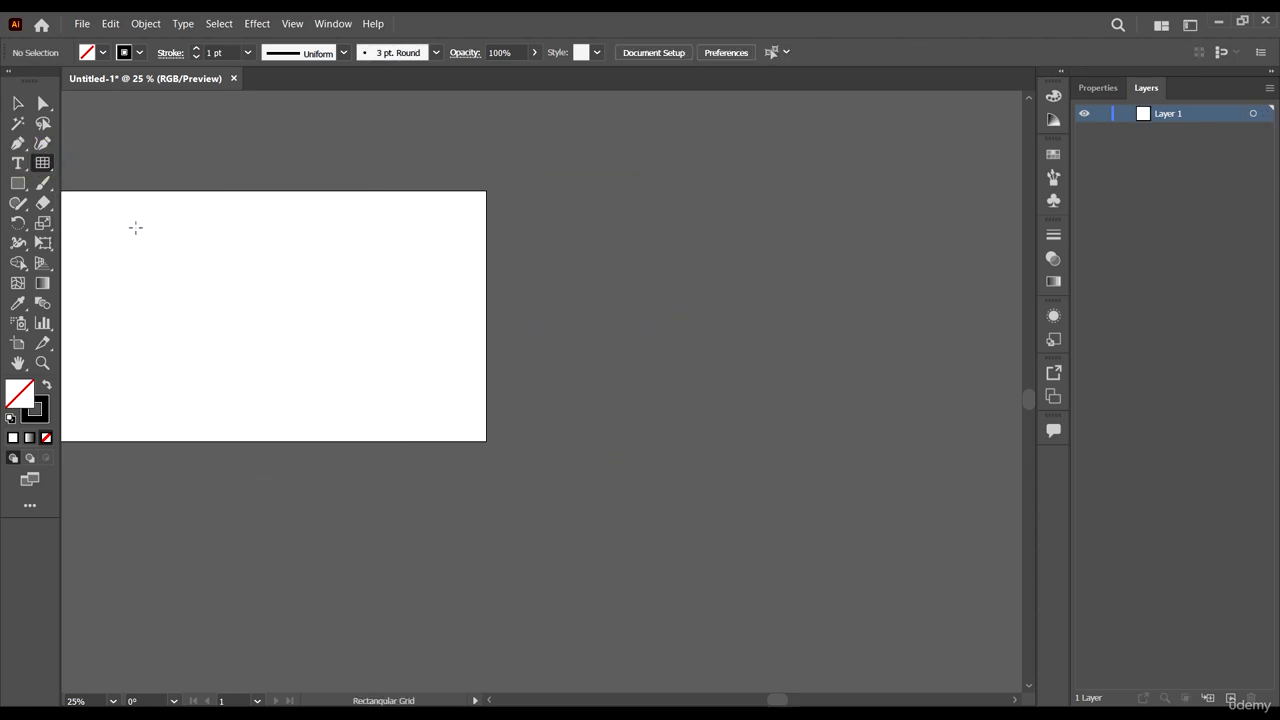
scroll(331, 255, "left", 3)
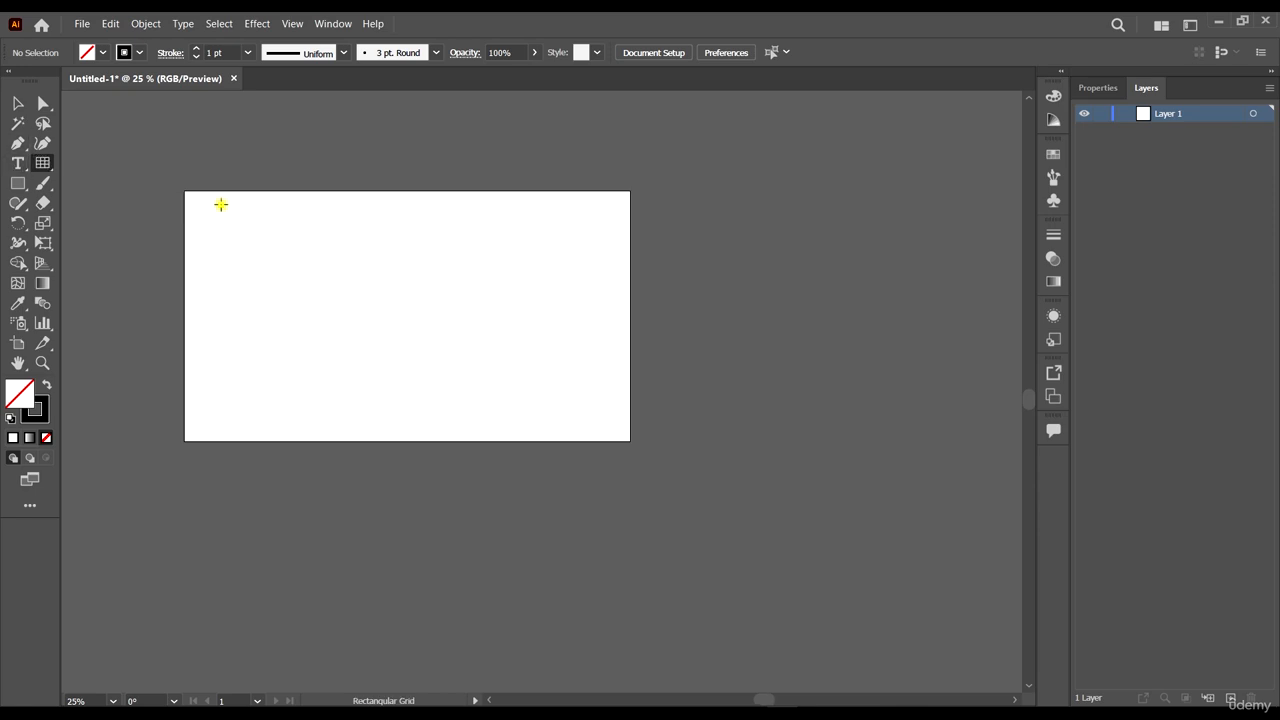
left_click(221, 204)
left_click_drag(873, 145, 553, 130)
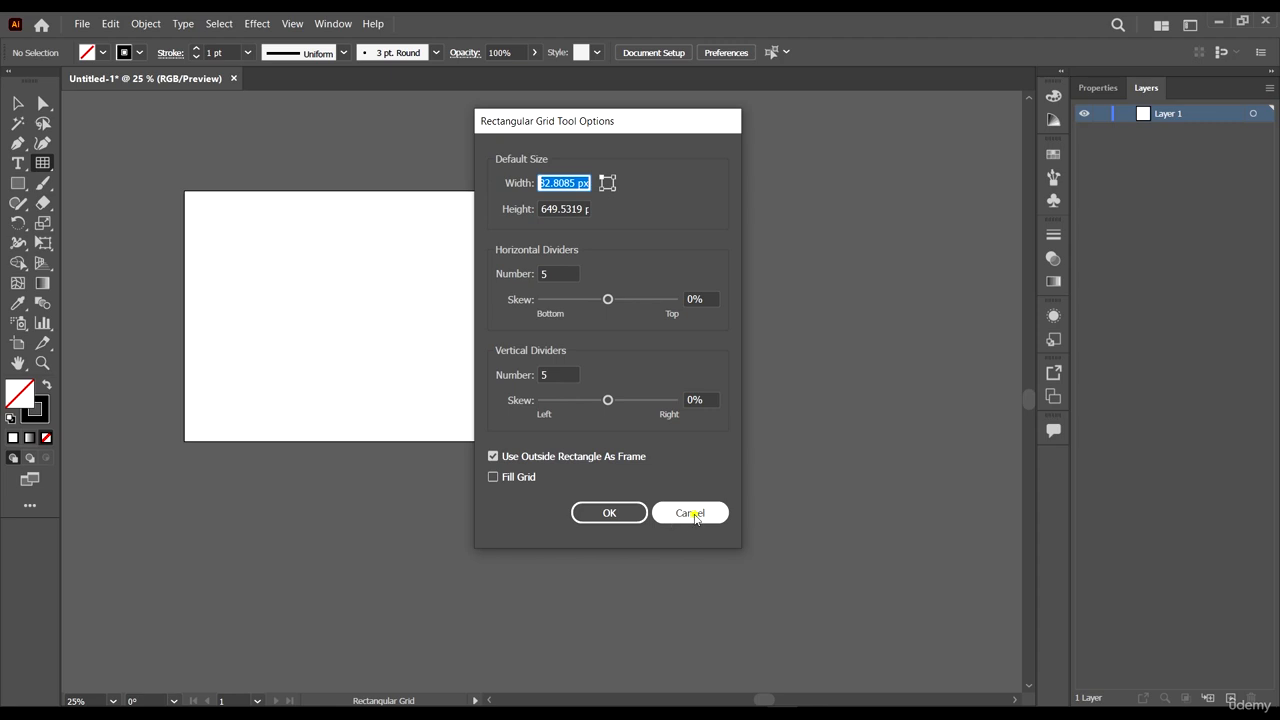
left_click(692, 514)
- In the Rectangular Grid tool's options, set the default width and height to 1000 px each
double_click(42, 163)
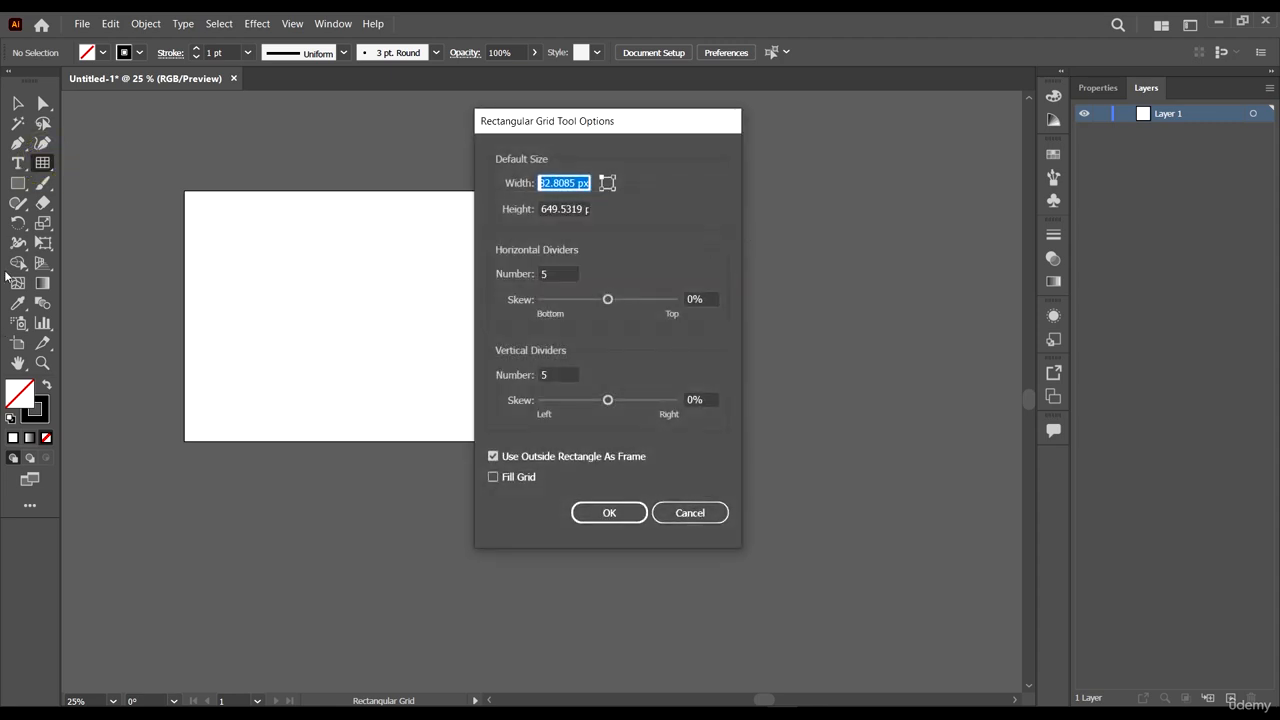
mouse_move(590, 120)
left_mouse_down()
mouse_move(629, 132)
mouse_move(605, 133)
left_mouse_up()
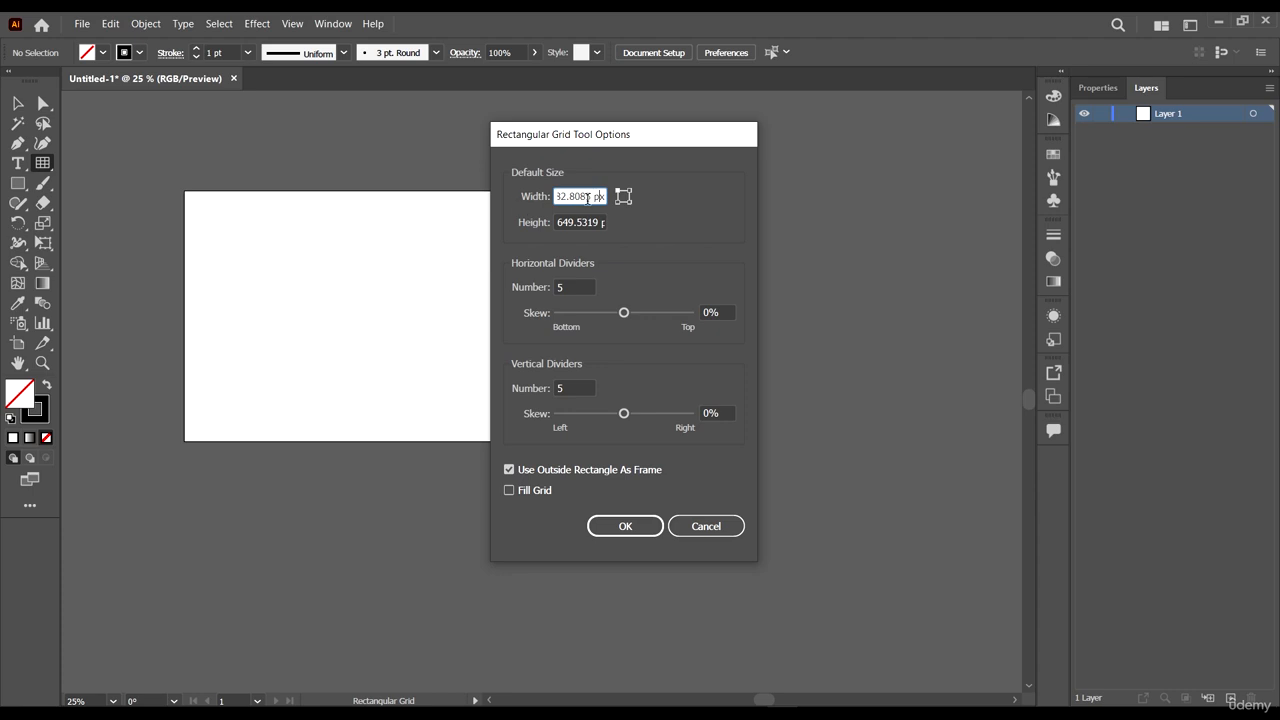
double_click(578, 196)
type("1000")
double_click(583, 222)
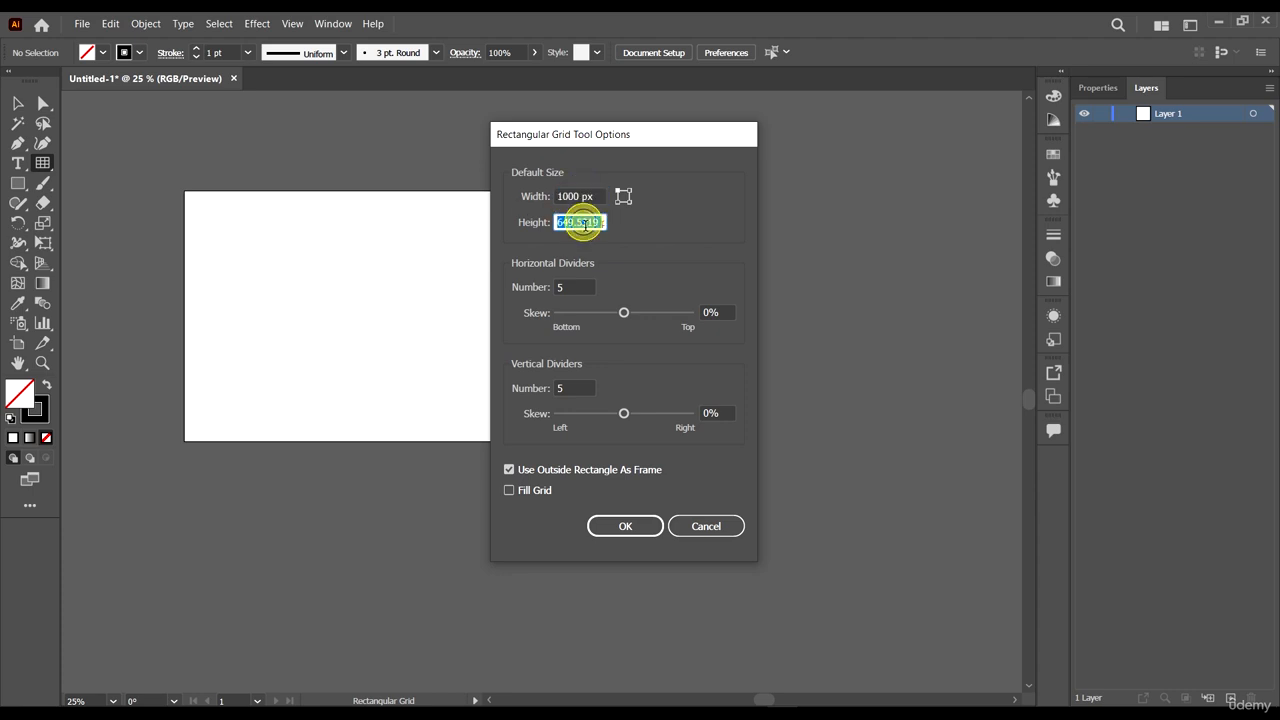
type("10")
double_click(585, 221)
type("1000")
key("shift+Tab")
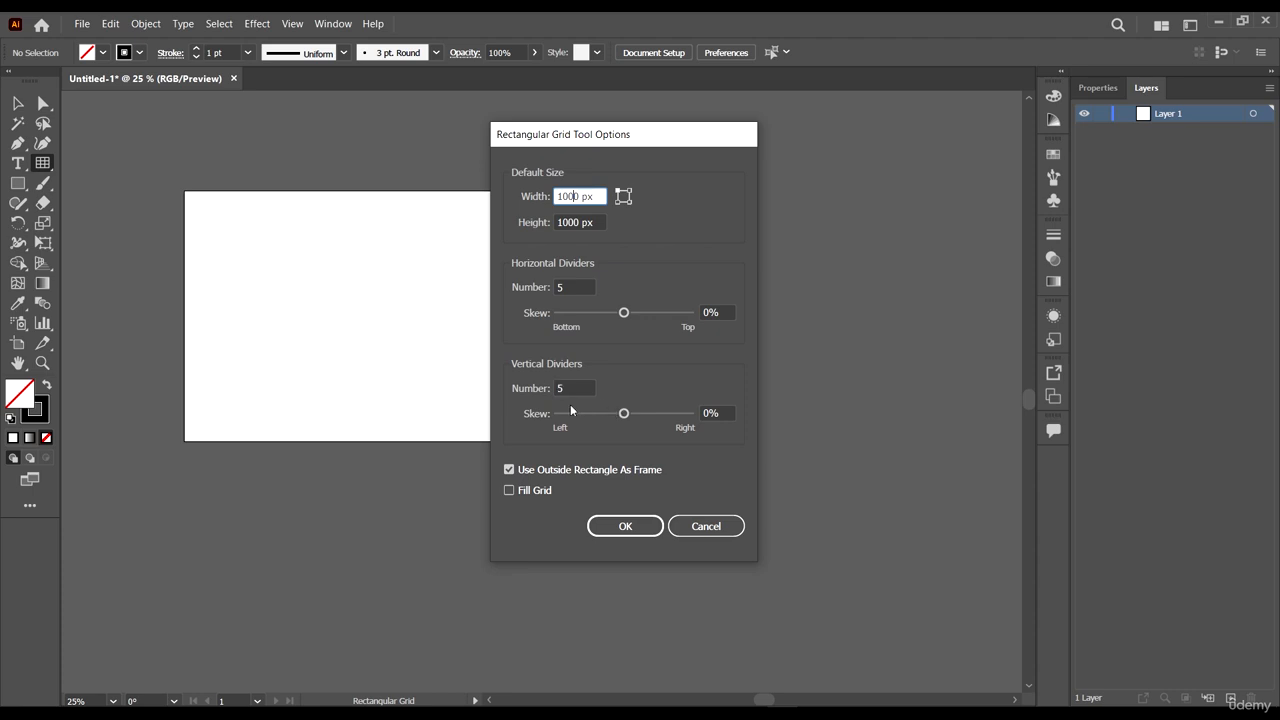
- Set the horizontal and vertical dividers to 10 each and accept the grid options
double_click(566, 287)
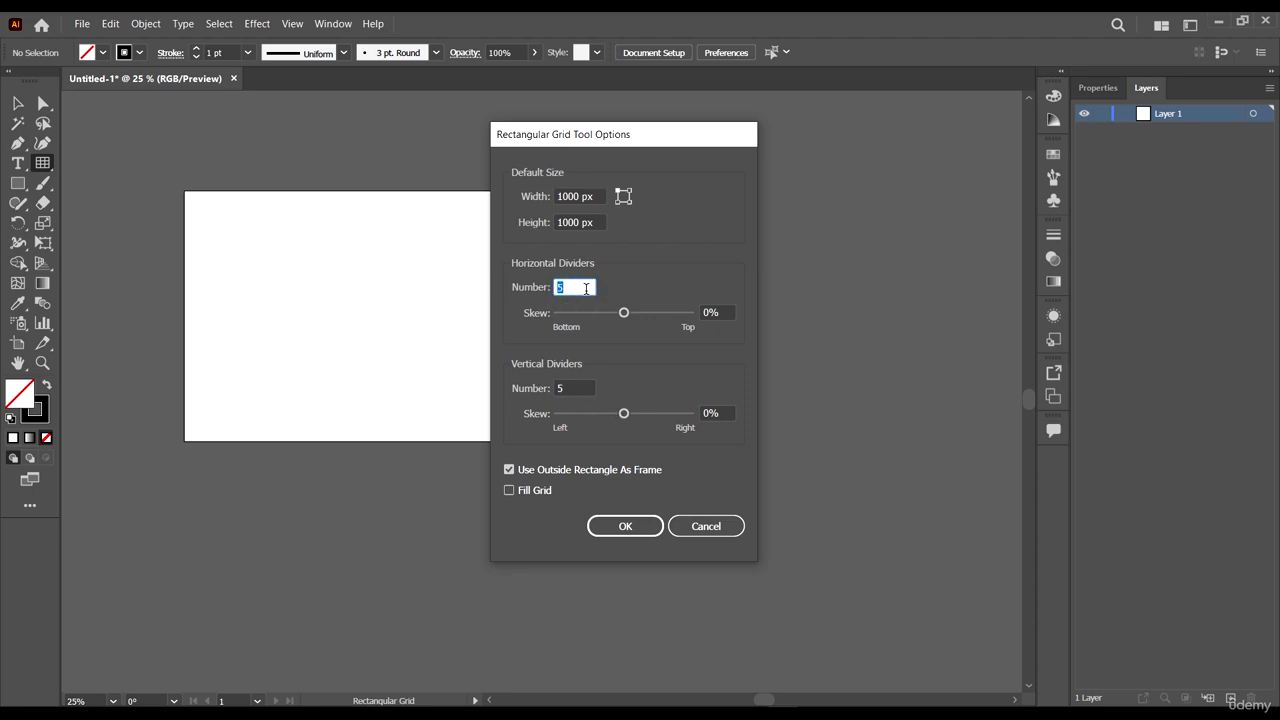
type("10")
double_click(575, 389)
type("1")
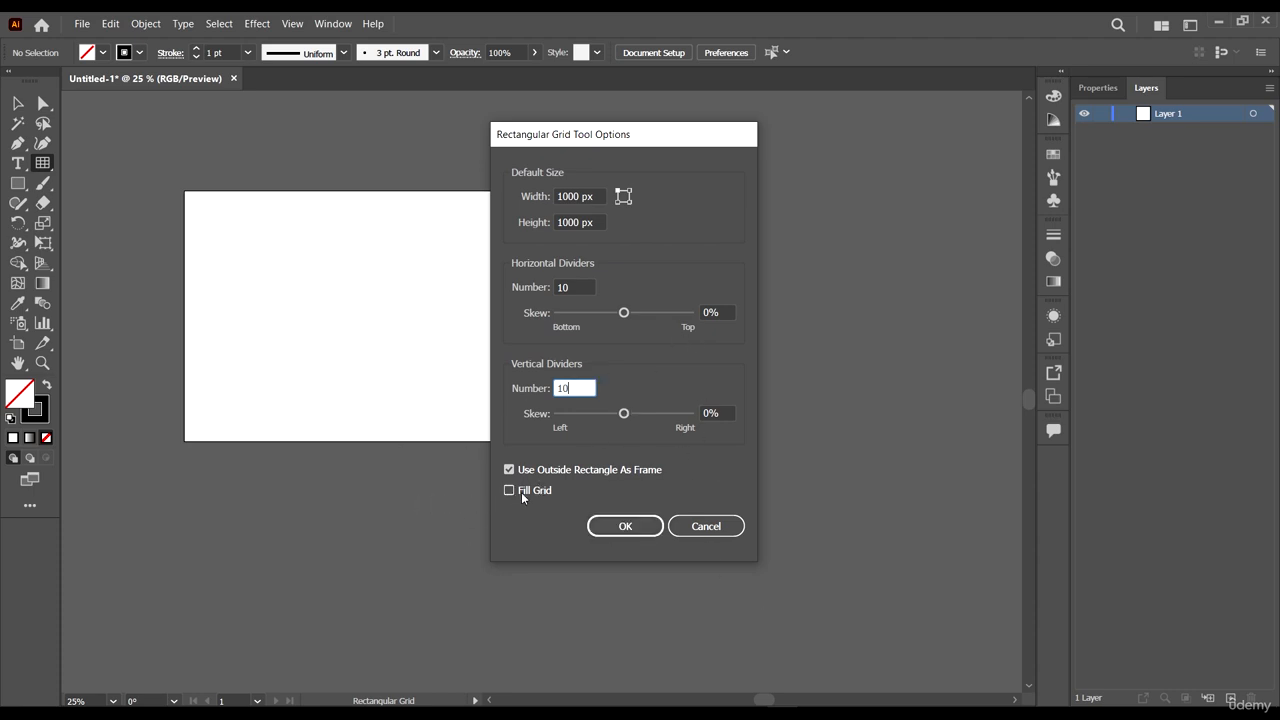
left_click(625, 526)
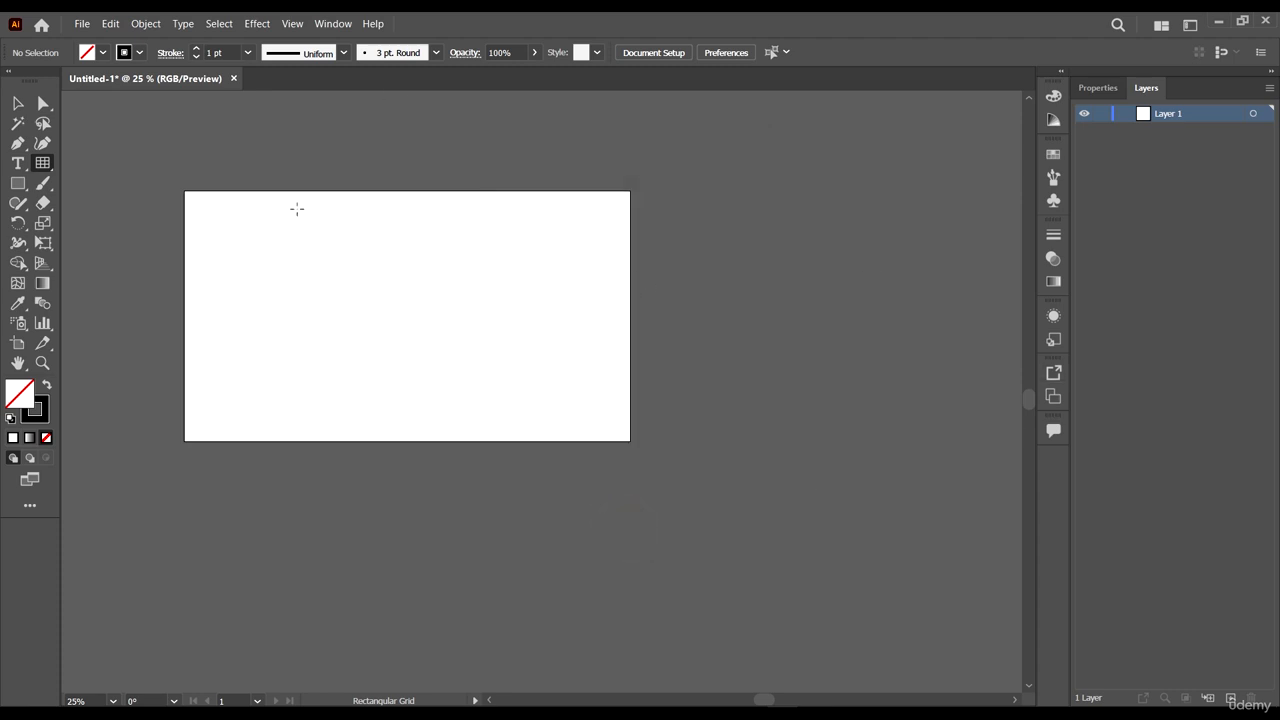
- Draw a square grid over the artboard, move it to the right of the artboard, and deselect it
left_click_drag(225, 195, 523, 490)
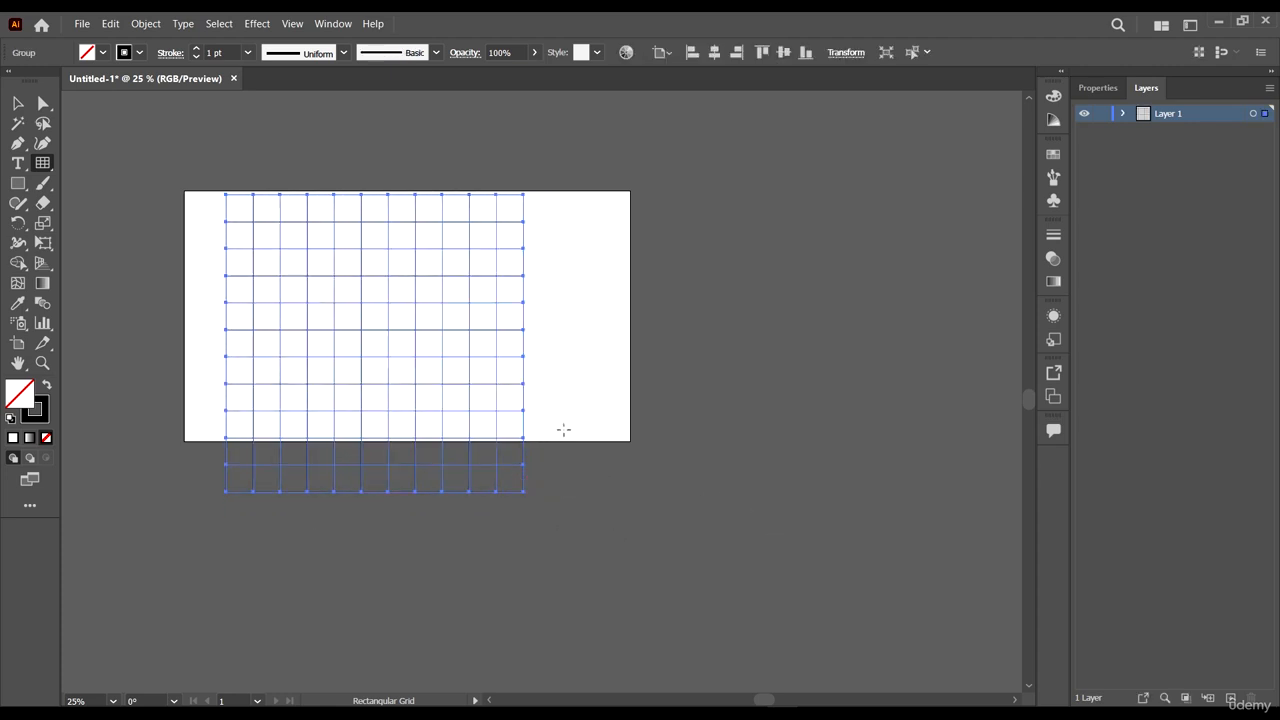
key("v")
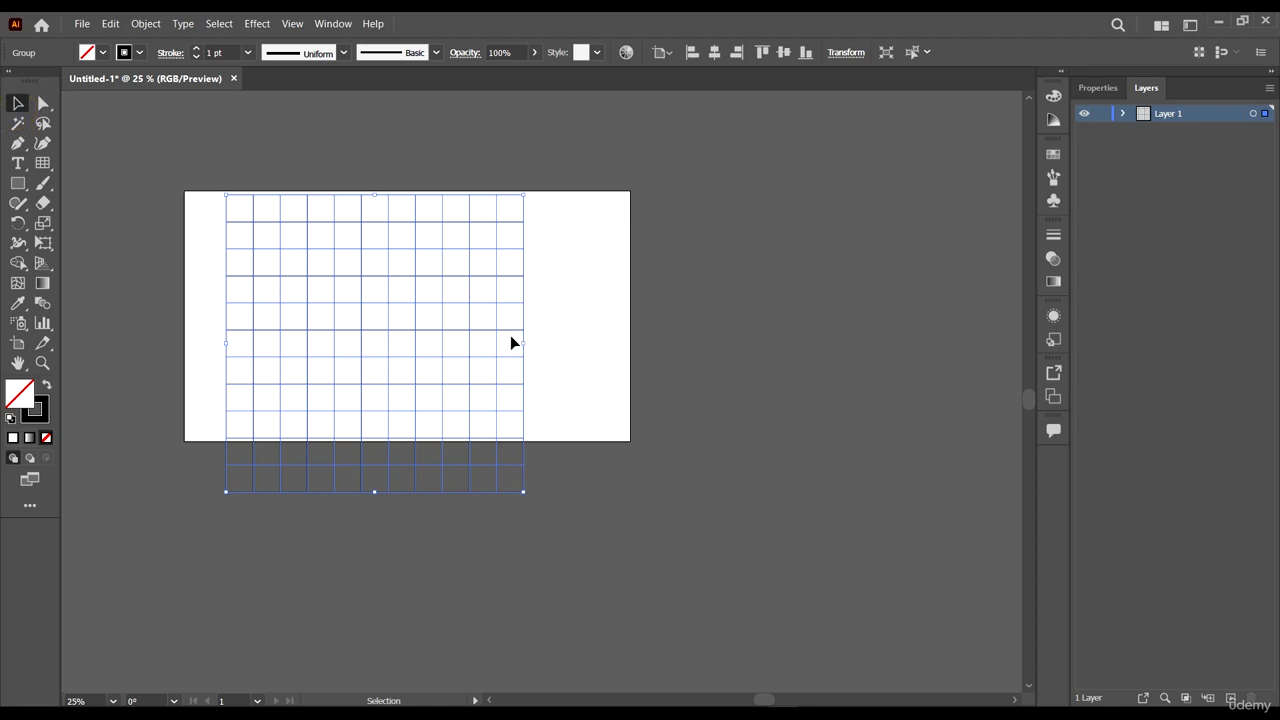
left_click_drag(510, 343, 965, 323)
left_click(582, 566)
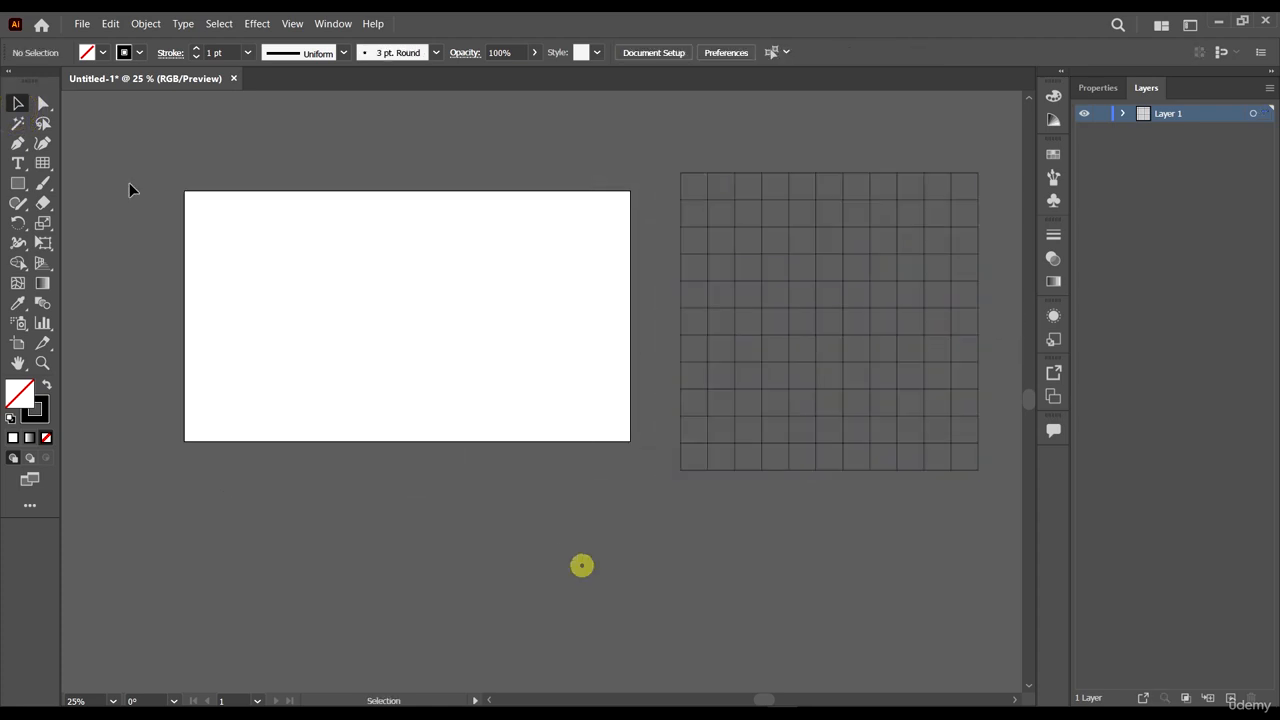
- Draw a second grid about 815 x 773 px over the artboard's full height, skewing its horizontal dividers toward the bottom while drawing
left_click(44, 165)
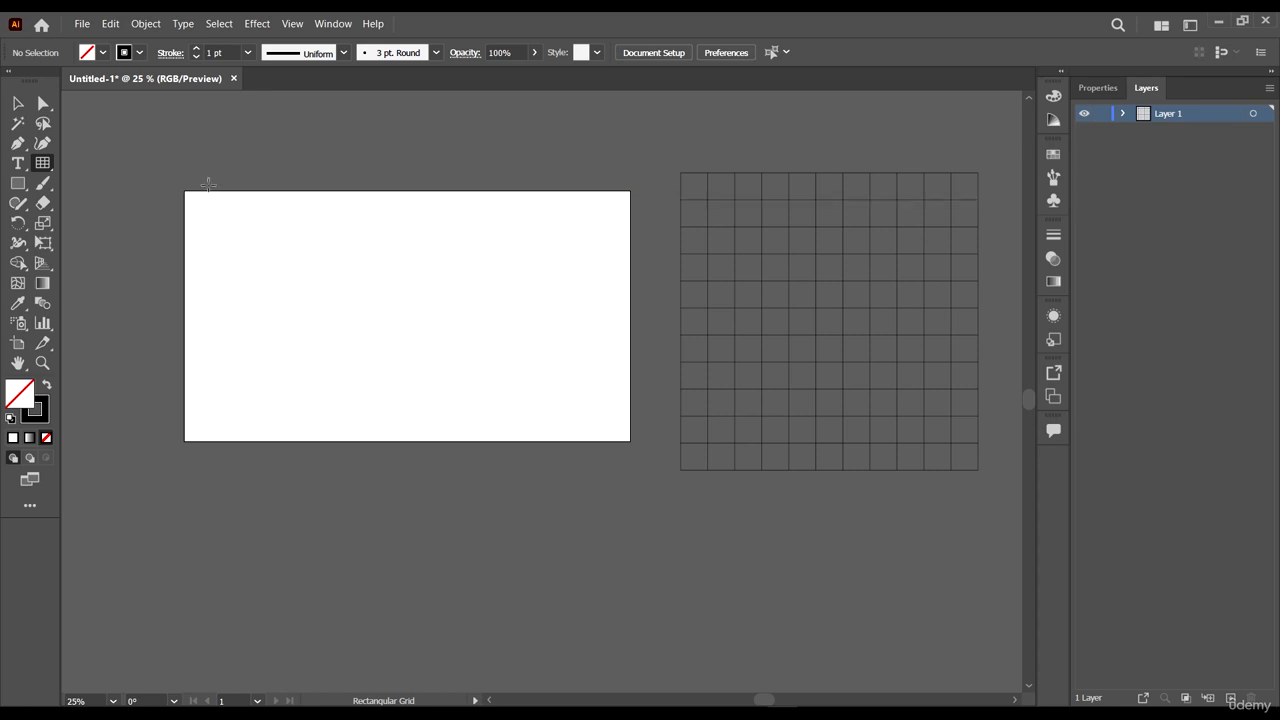
left_click_drag(206, 191, 472, 443)
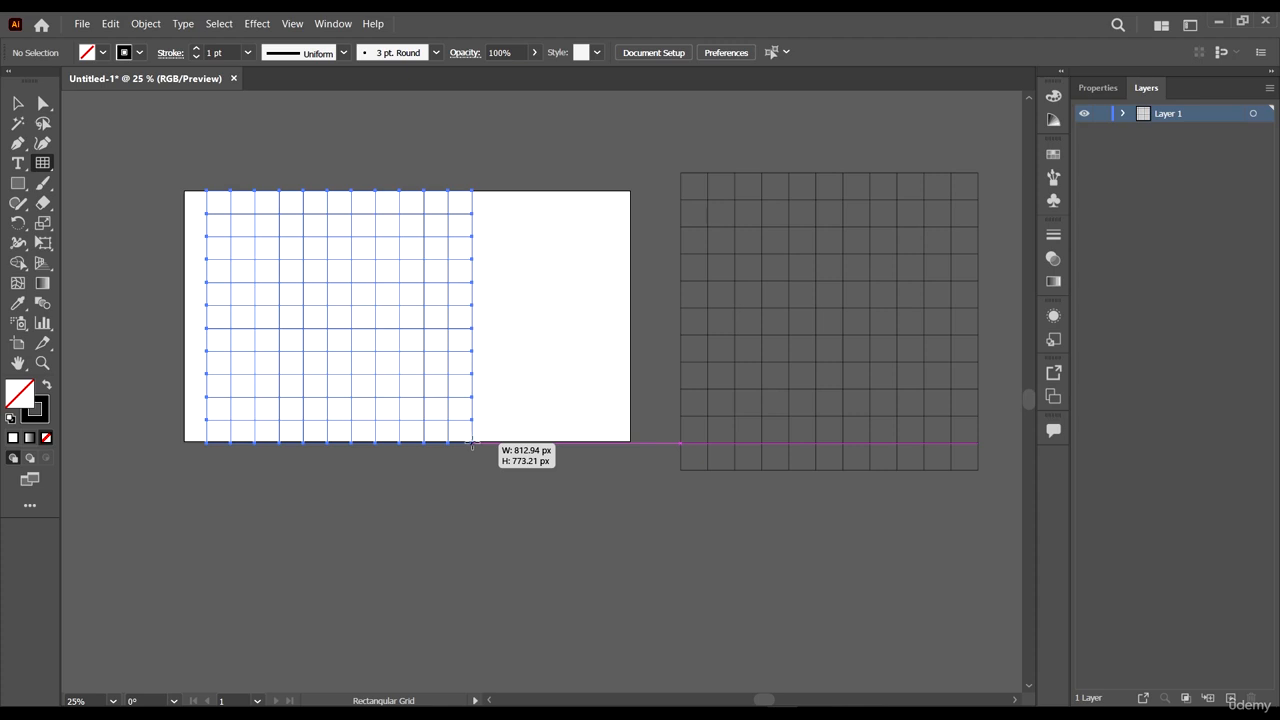
key("f")
key("f")
key("f")
key("f")
key("f")
key("f")
left_click_drag(472, 443, 472, 443)
key("f")
key("f")
key("f")
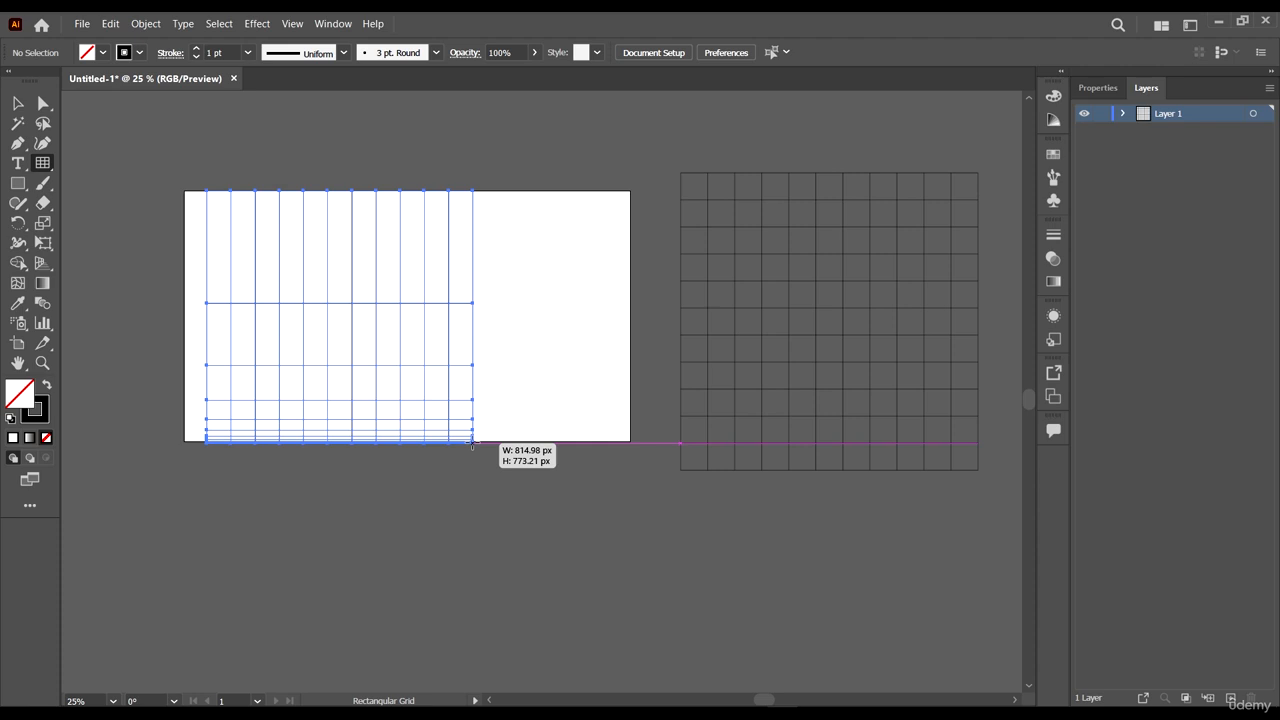
key("f")
key("f")
key("f")
left_click_drag(472, 443, 472, 443)
key("f")
key("f")
key("f")
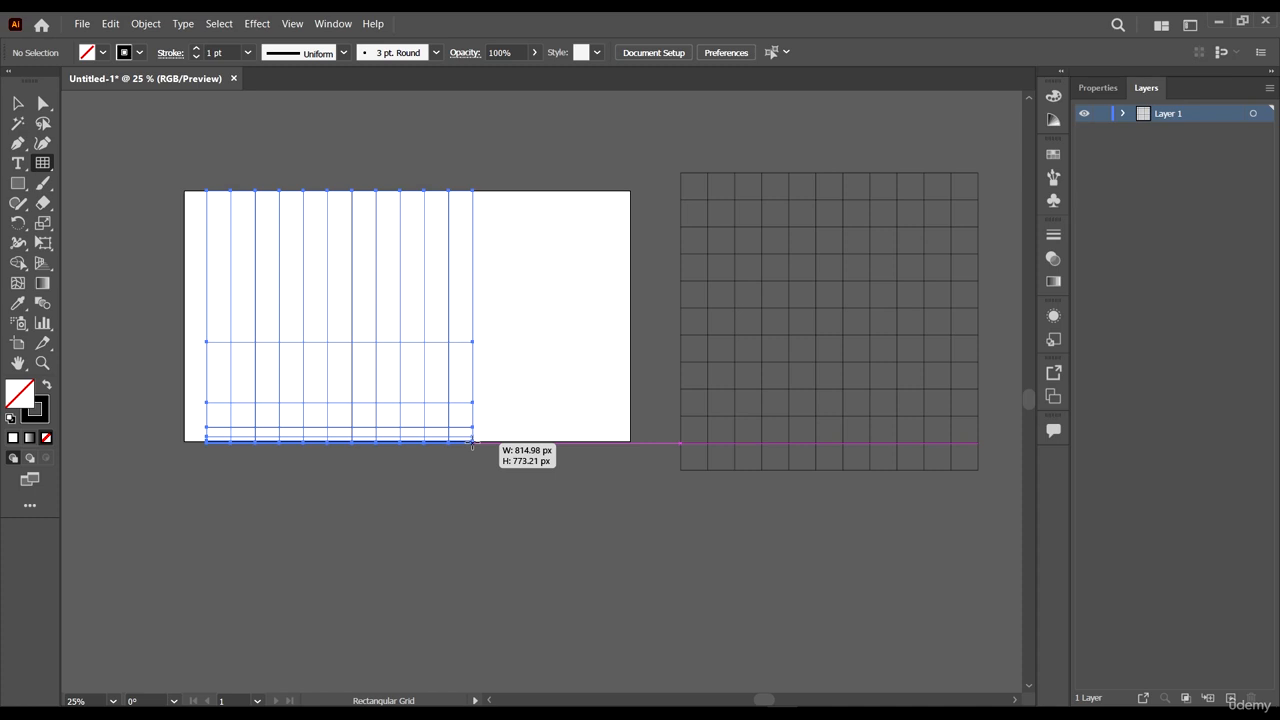
- While drawing the grid, shift its horizontal dividers upward to ease their skew toward the bottom
key("v")
key("v")
key("v")
key("v")
key("v")
key("v")
key("v")
key("v")
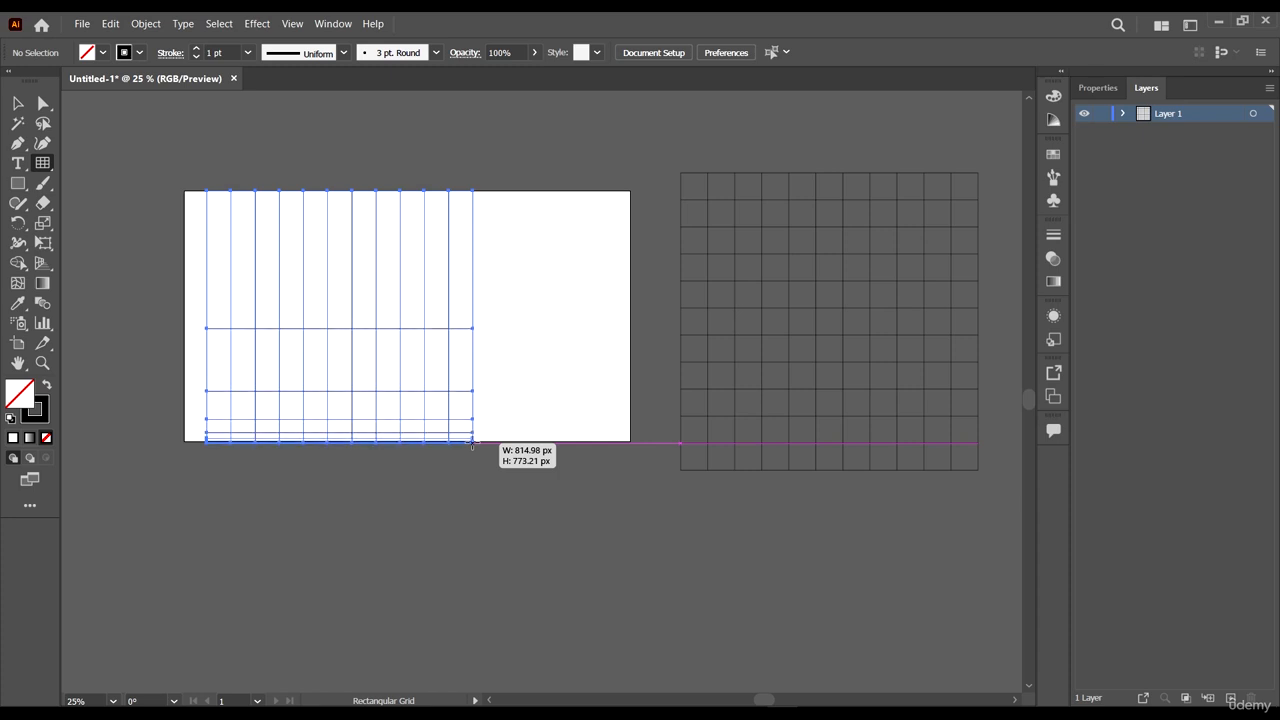
key("v")
key("v")
key("v")
key("v")
key("v")
key("v")
key("v")
key("v")
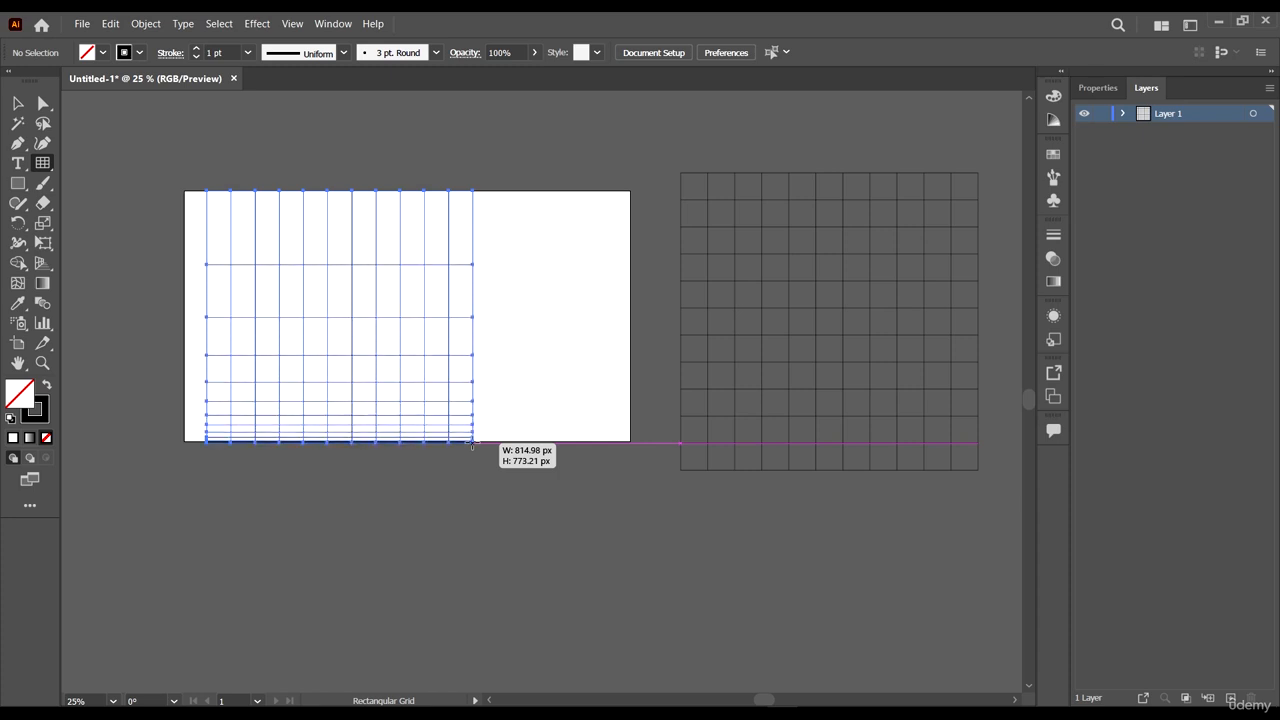
key("v")
key("v")
- Skew the horizontal dividers of the grid being drawn strongly toward its lower edge again
key("f")
key("f")
key("f")
key("f")
key("f")
key("f")
key("f")
key("f")
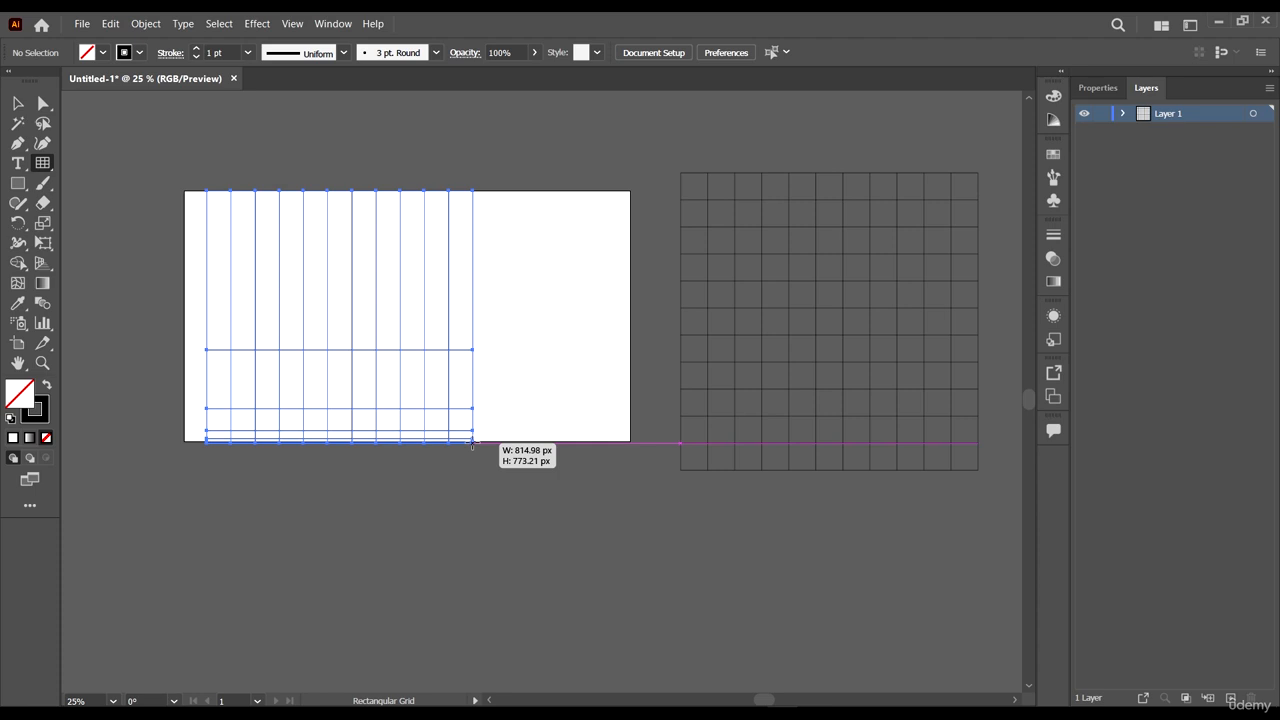
key("f")
key("f")
key("f")
key("f")
key("f")
- Skew the horizontal dividers of the grid being drawn past even spacing until they bunch toward its upper edge
key("v")
key("v")
key("v")
key("v")
key("v")
key("v")
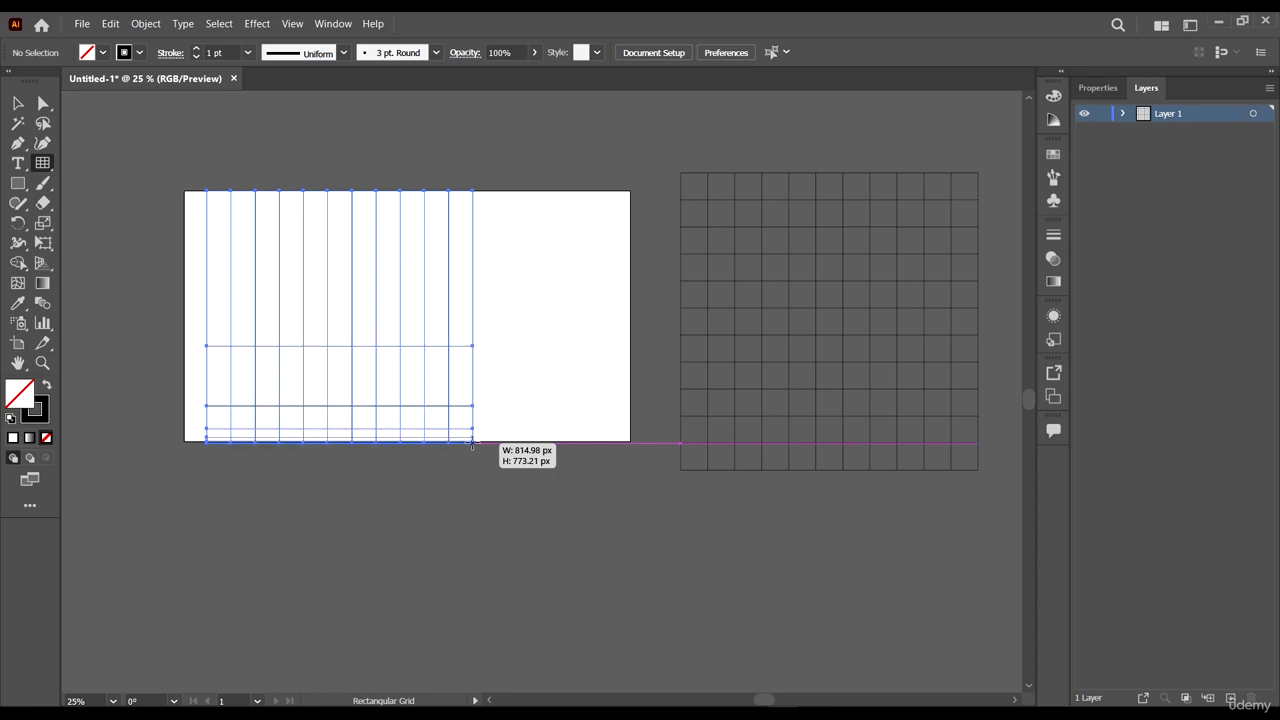
key("v")
key("v")
key("v")
key("v")
key("v")
key("v")
key("v")
key("v")
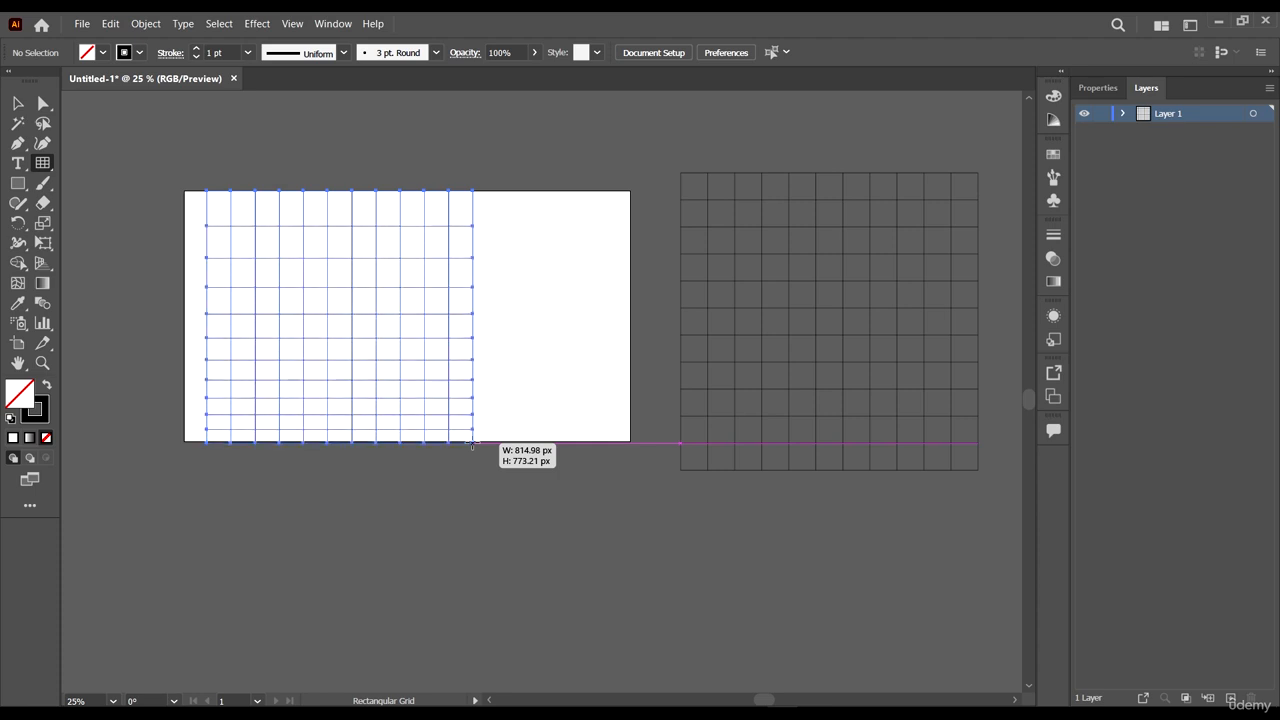
key("v")
key("v")
key("v")
key("v")
key("v")
key("v")
key("v")
key("v")
key("v")
key("v")
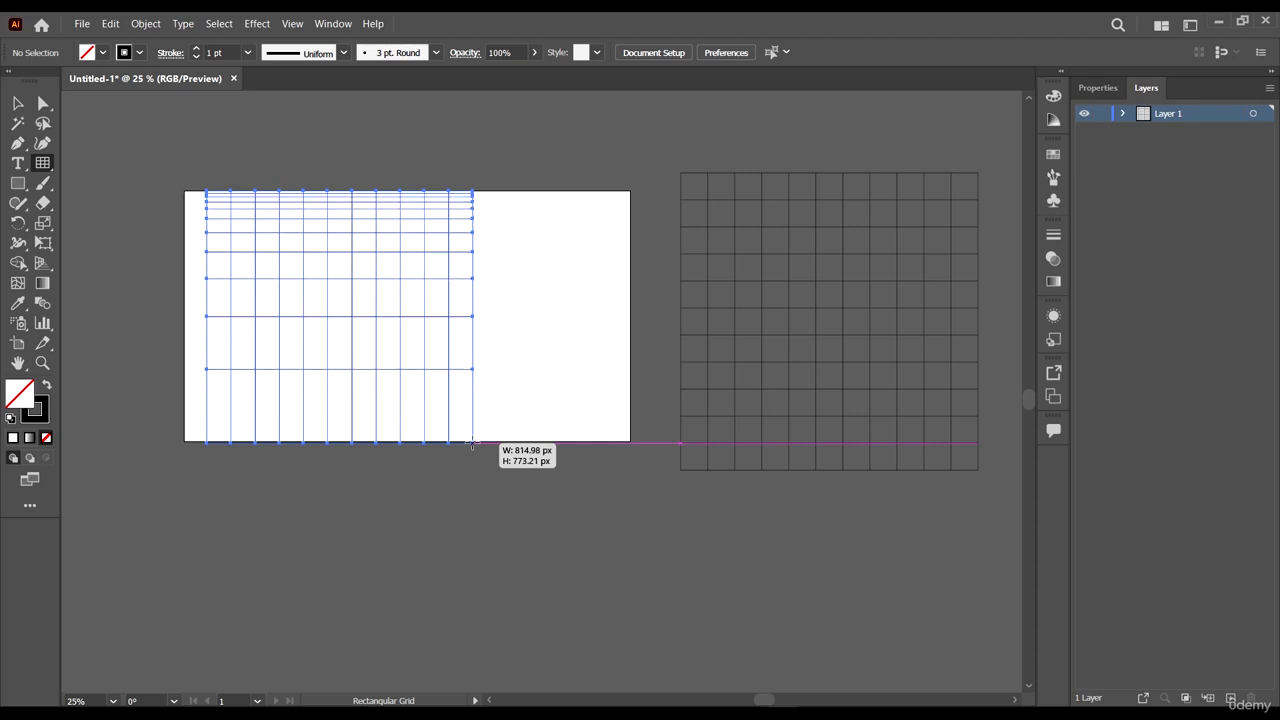
- Skew the vertical dividers of the grid being drawn strongly toward its left edge
key("x")
key("x")
key("x")
key("x")
key("x")
key("x")
key("x")
key("x")
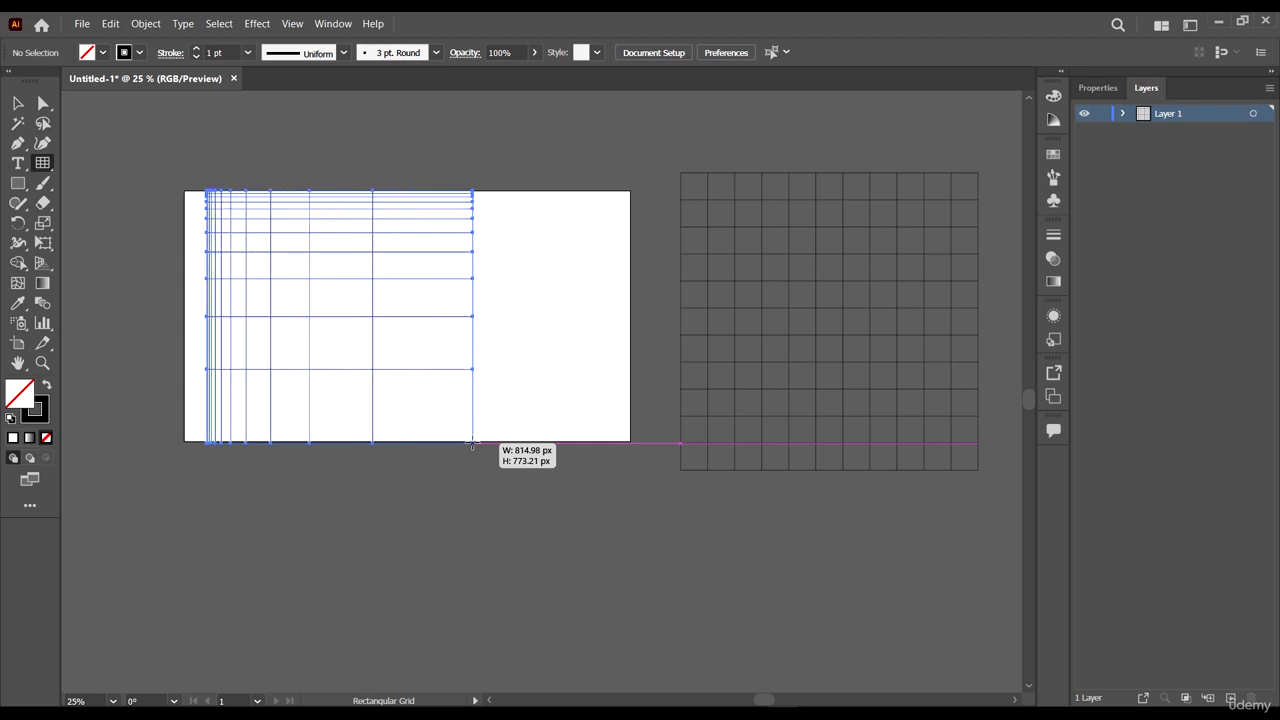
key("x")
key("x")
key("x")
key("x")
key("x")
key("x")
key("x")
key("x")
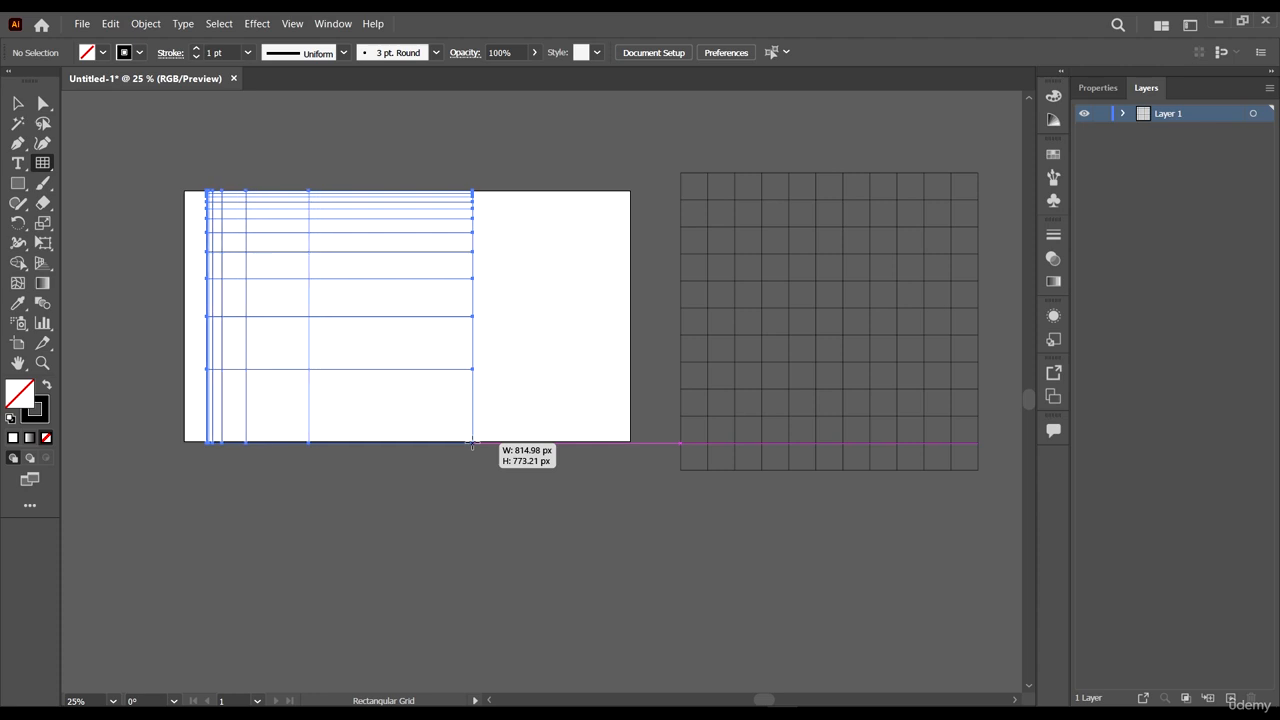
- Skew the vertical dividers of the grid being drawn the other way, toward its right edge
key("c")
key("c")
key("c")
key("c")
key("c")
key("c")
key("c")
key("c")
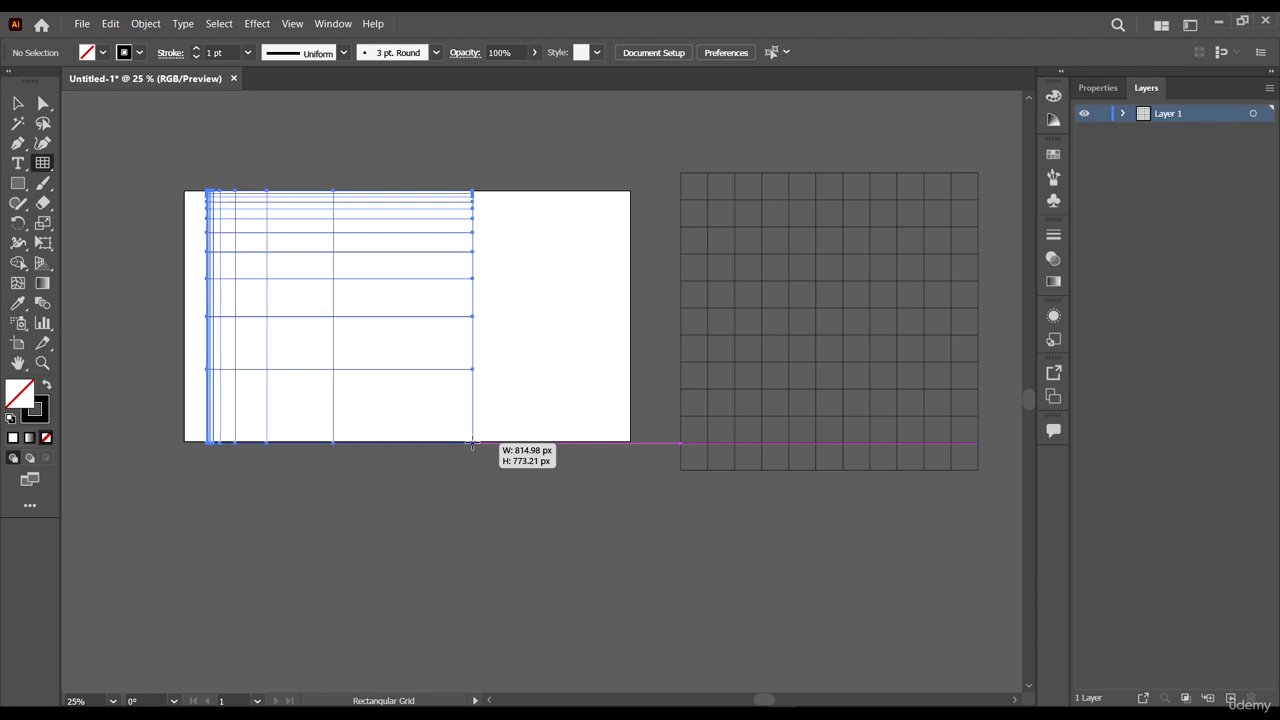
key("c")
key("c")
key("c")
key("c")
key("c")
key("c")
key("c")
key("c")
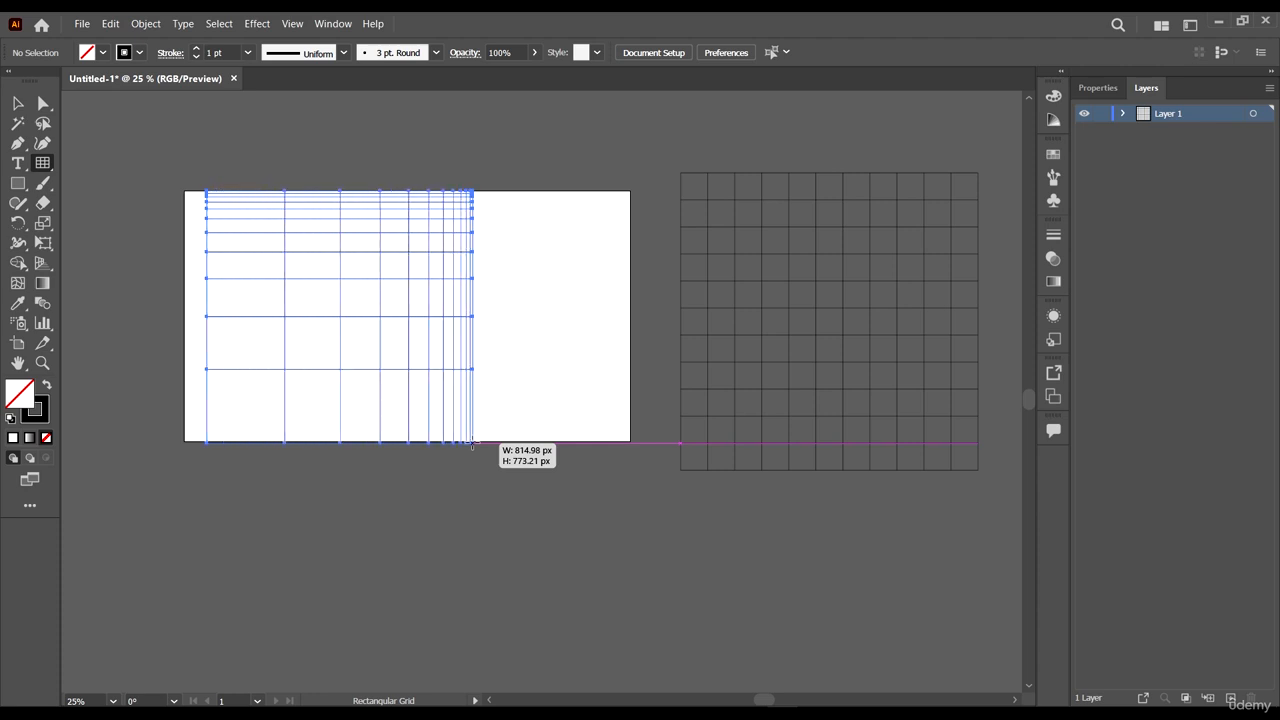
- Shift the vertical divider skew left and back to 40% toward the right, and finish drawing the grid
key("x")
key("x")
key("x")
key("x")
key("x")
key("x")
key("c")
key("c")
key("c")
left_click_drag(473, 445, 473, 445)
scroll(437, 294, "down", 2)
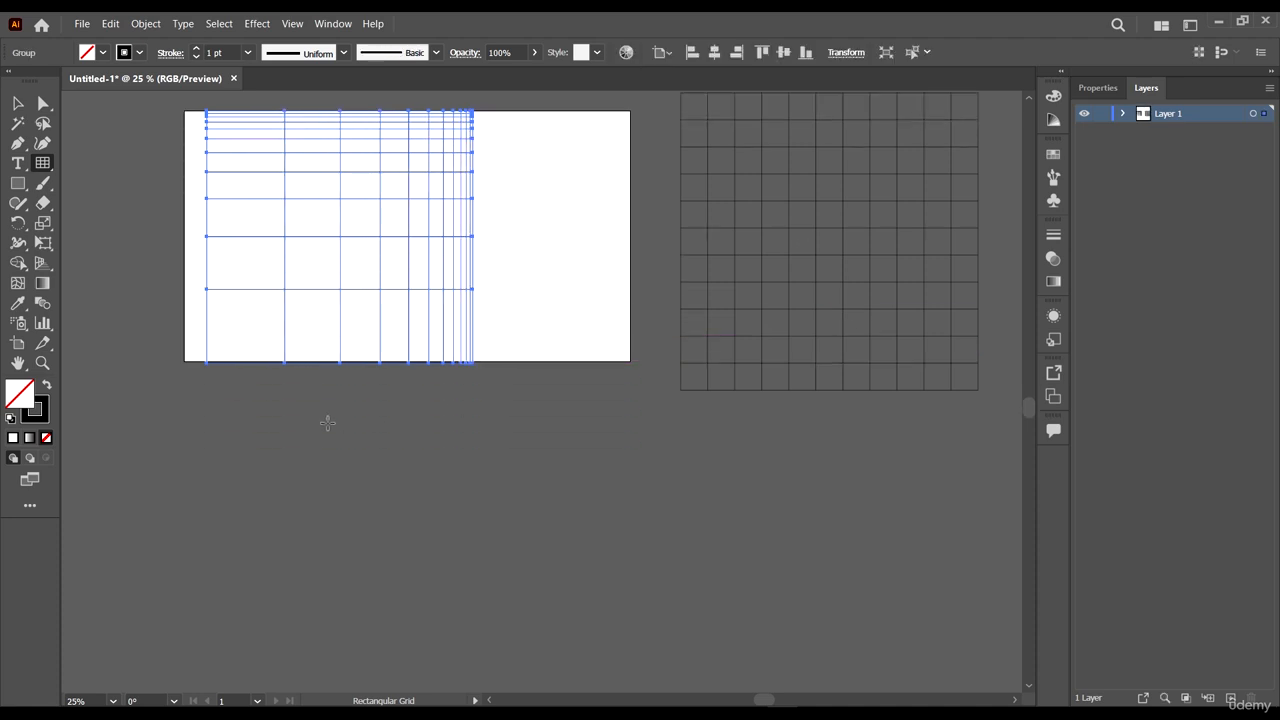
- Accept the Rectangular Grid options with skews of -40% and 40%, and draw a grid about 721 px square below the artboard
double_click(43, 163)
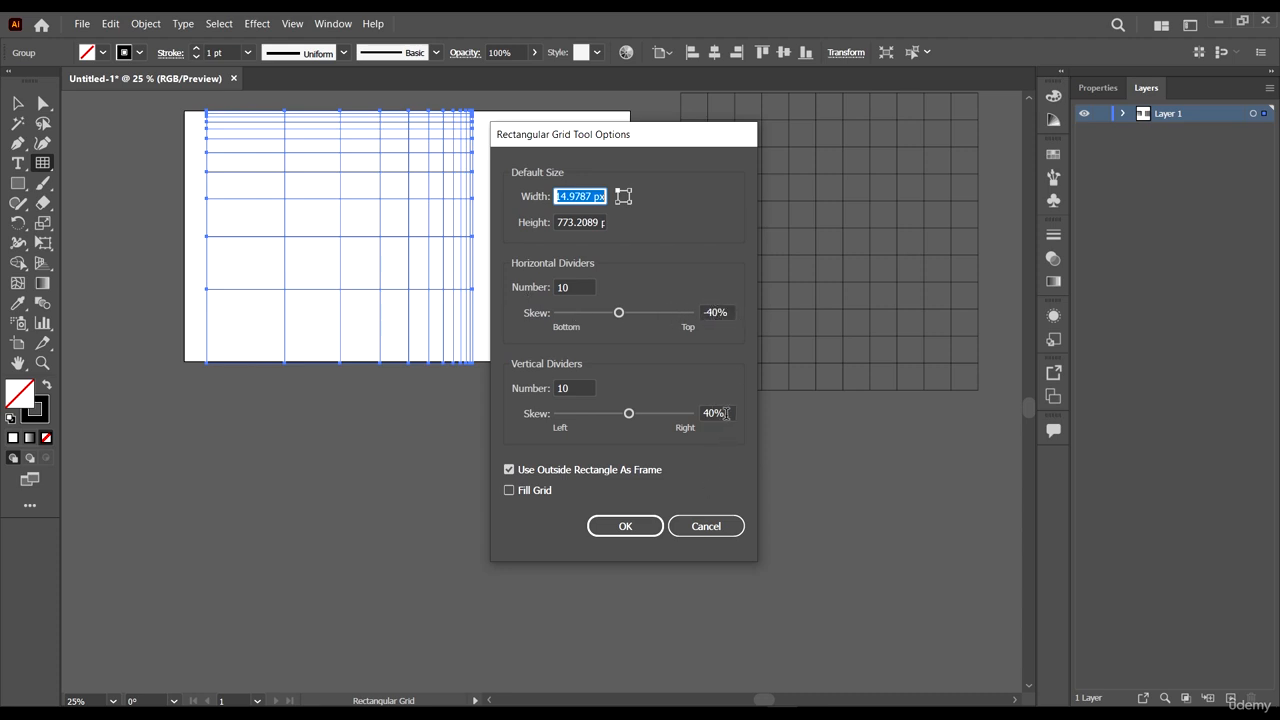
left_click(623, 528)
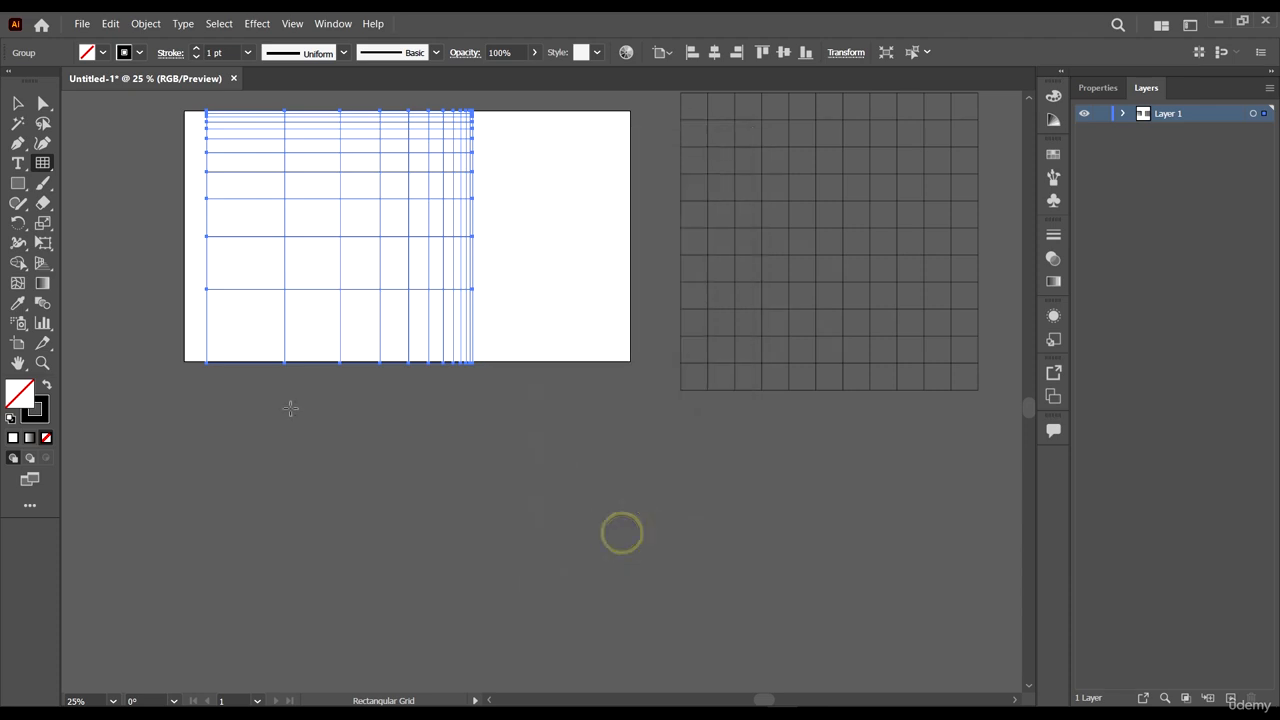
left_click_drag(289, 409, 538, 605)
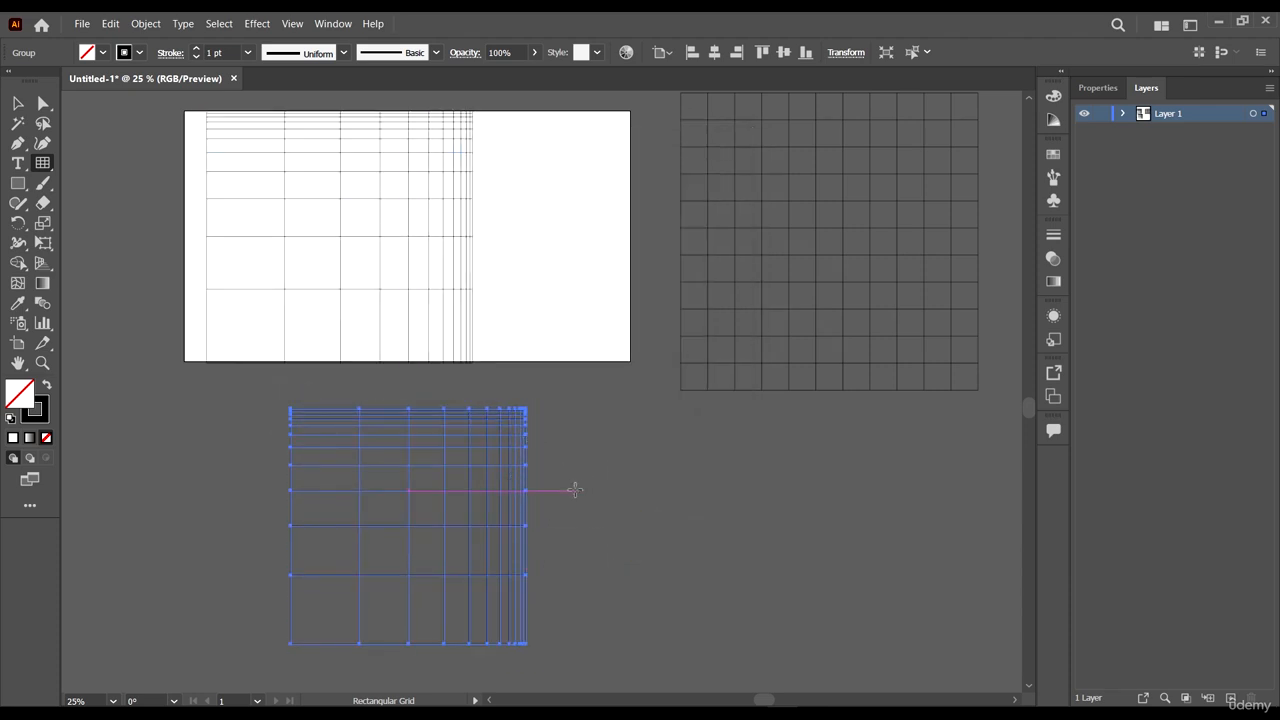
- Examine the divider skew values in the Rectangular Grid tool's options, accept them, and deselect the grid
double_click(43, 163)
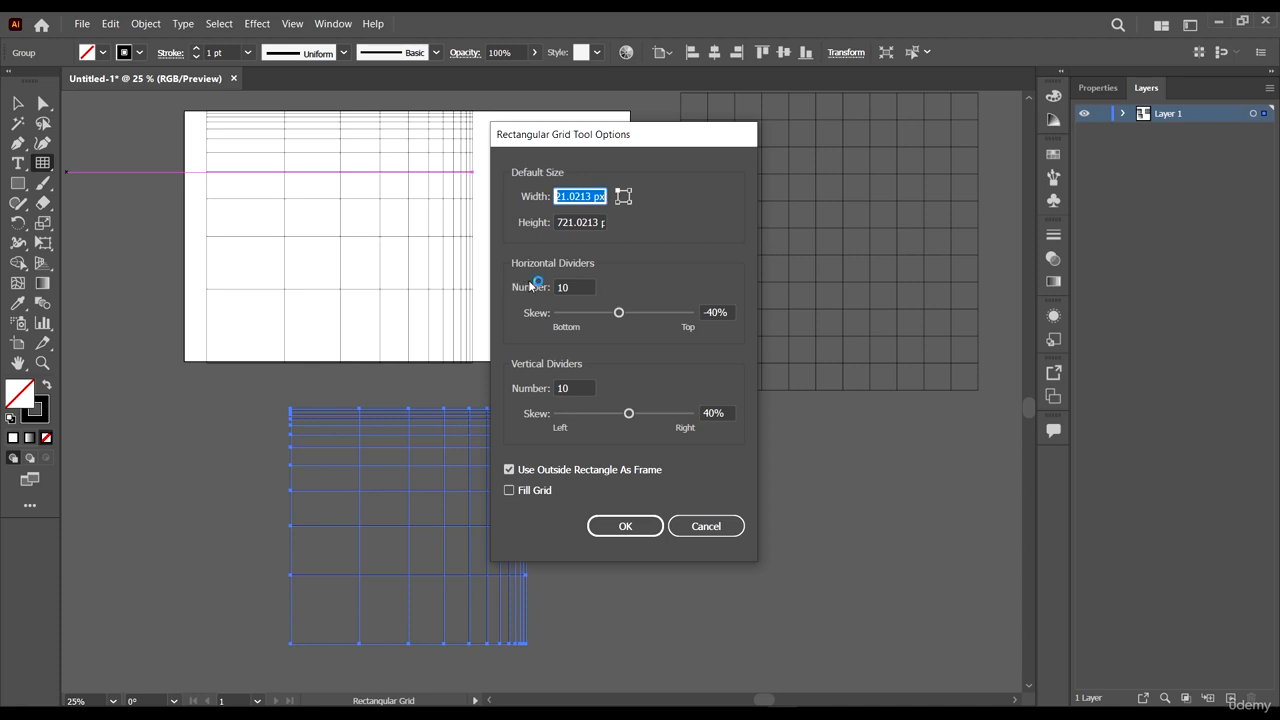
left_click(625, 526)
scroll(413, 177, "up", 3)
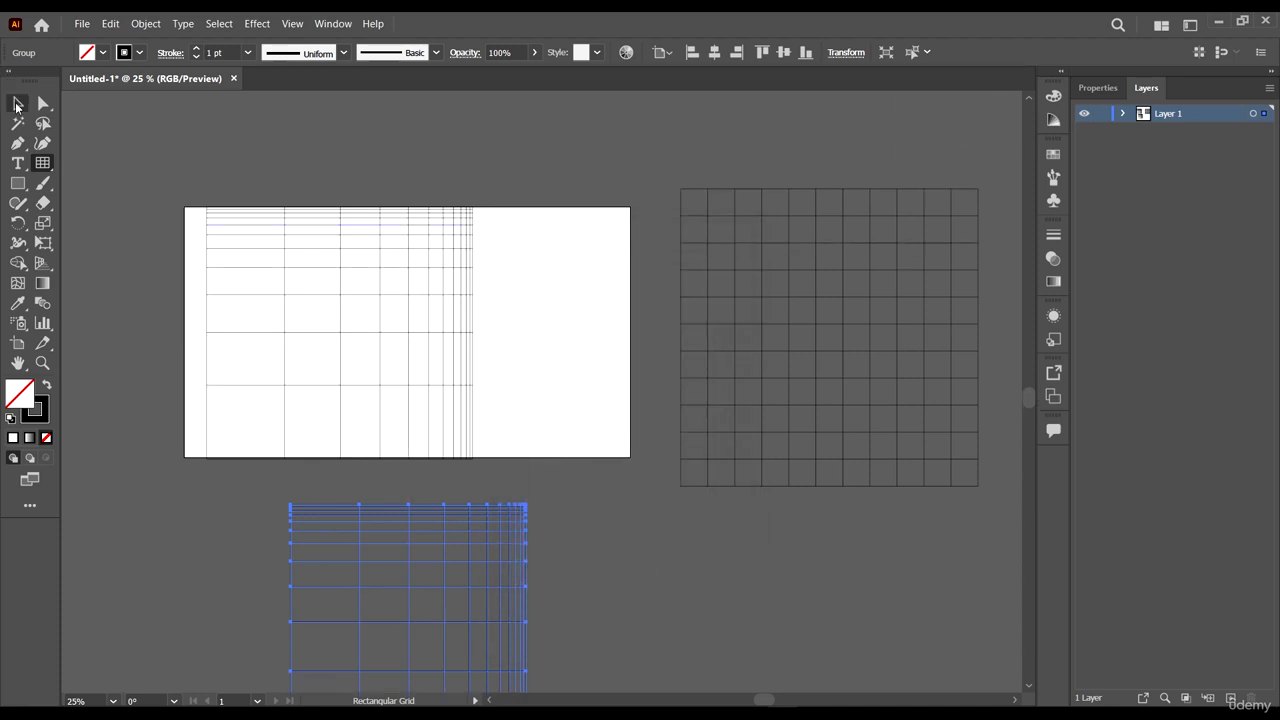
left_click(17, 103)
left_click(617, 482)
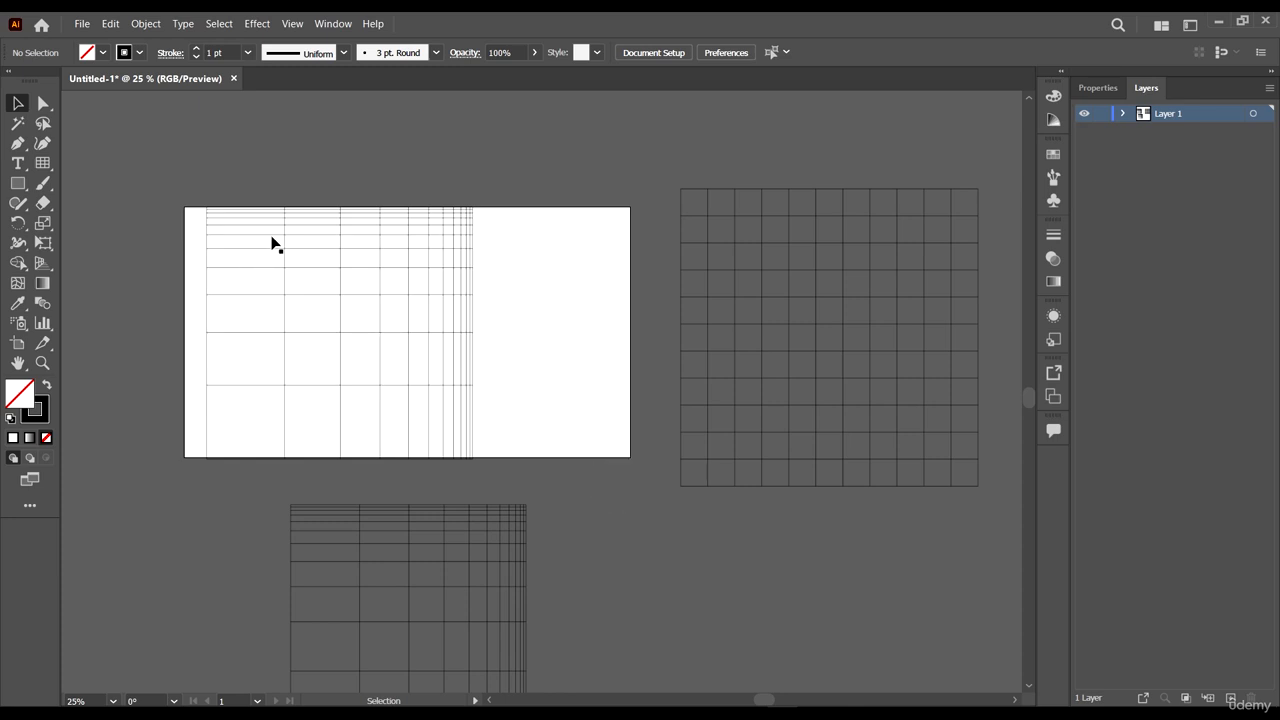
- Move the skewed grid on the artboard slightly to the right and deselect it
scroll(274, 272, "up", 1)
scroll(505, 178, "up", 3)
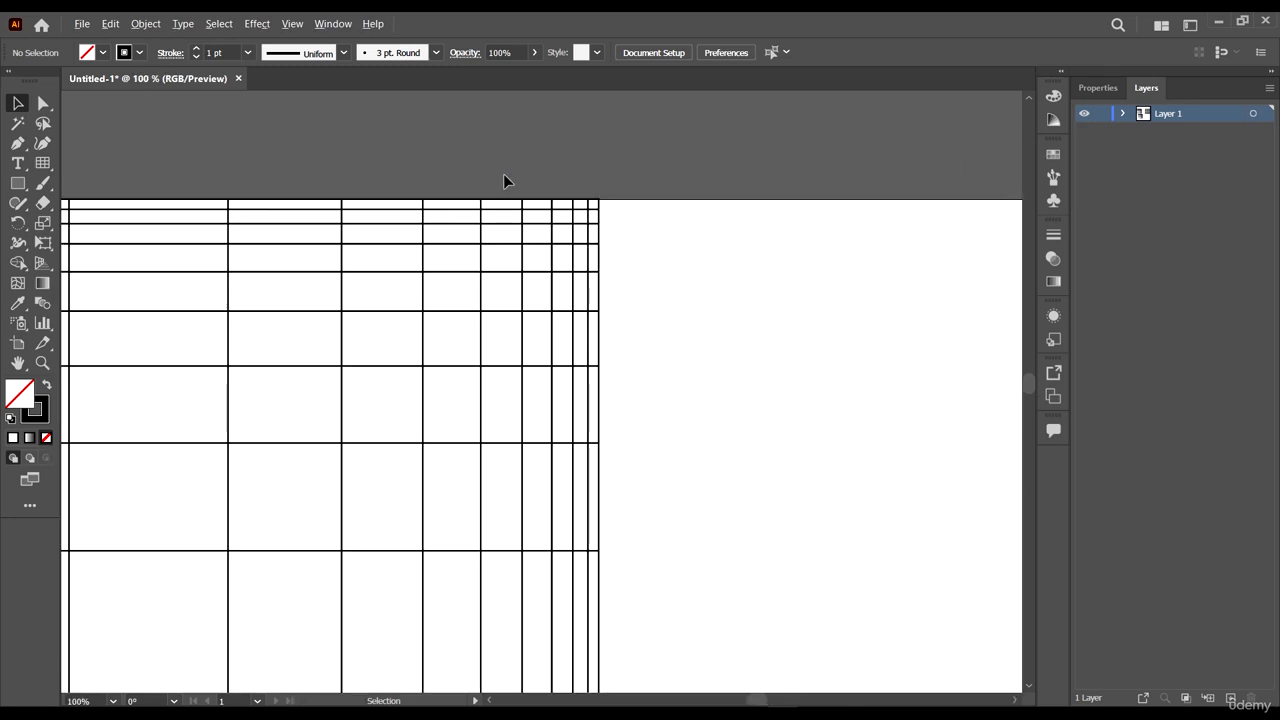
scroll(600, 320, "down", 4)
scroll(612, 340, "down", 1)
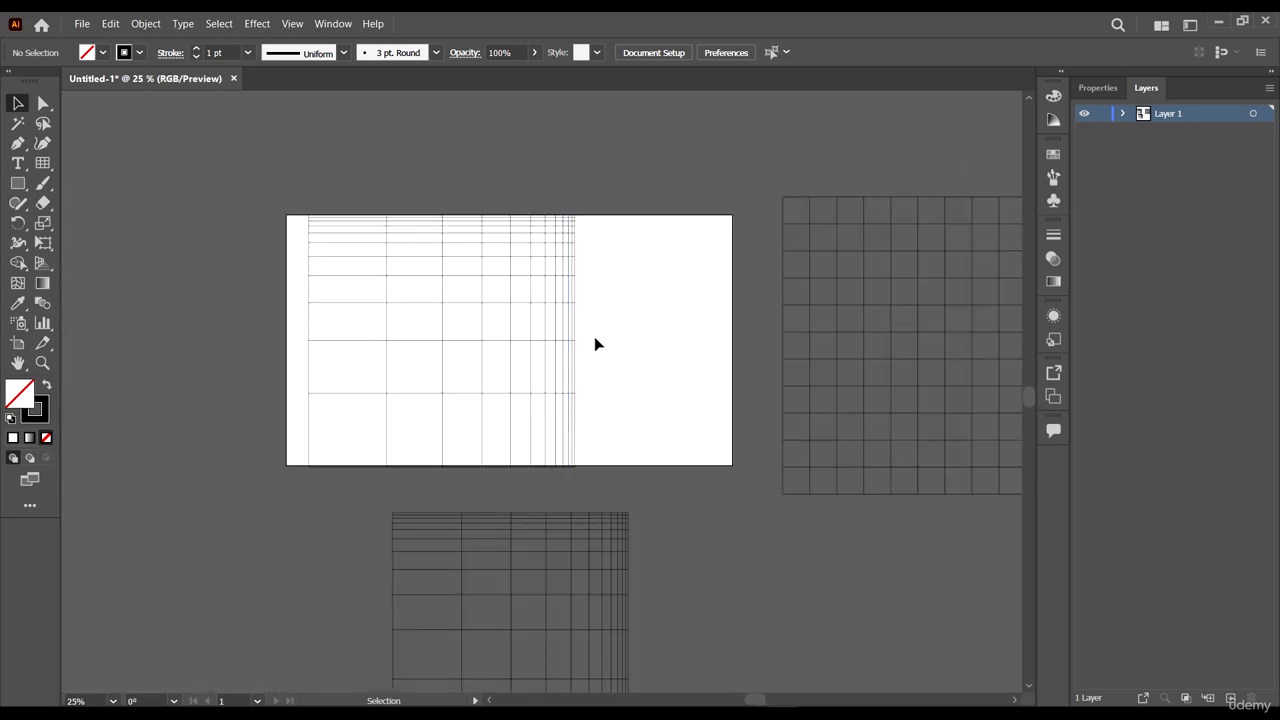
mouse_move(575, 345)
left_mouse_down()
mouse_move(557, 364)
mouse_move(578, 343)
left_mouse_up()
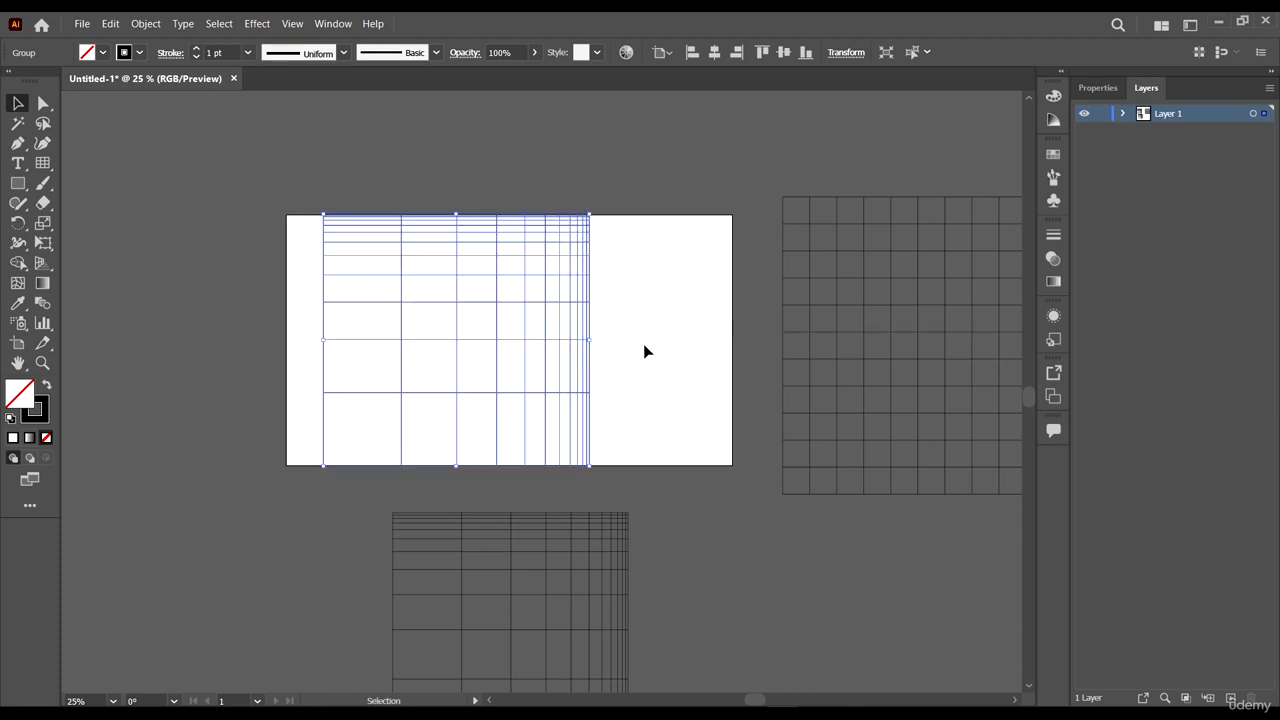
left_click(650, 354)
- Scale the artboard's skewed grid down to about half its size toward its upper-left corner and deselect it
left_click(588, 465)
left_click_drag(589, 465, 465, 348)
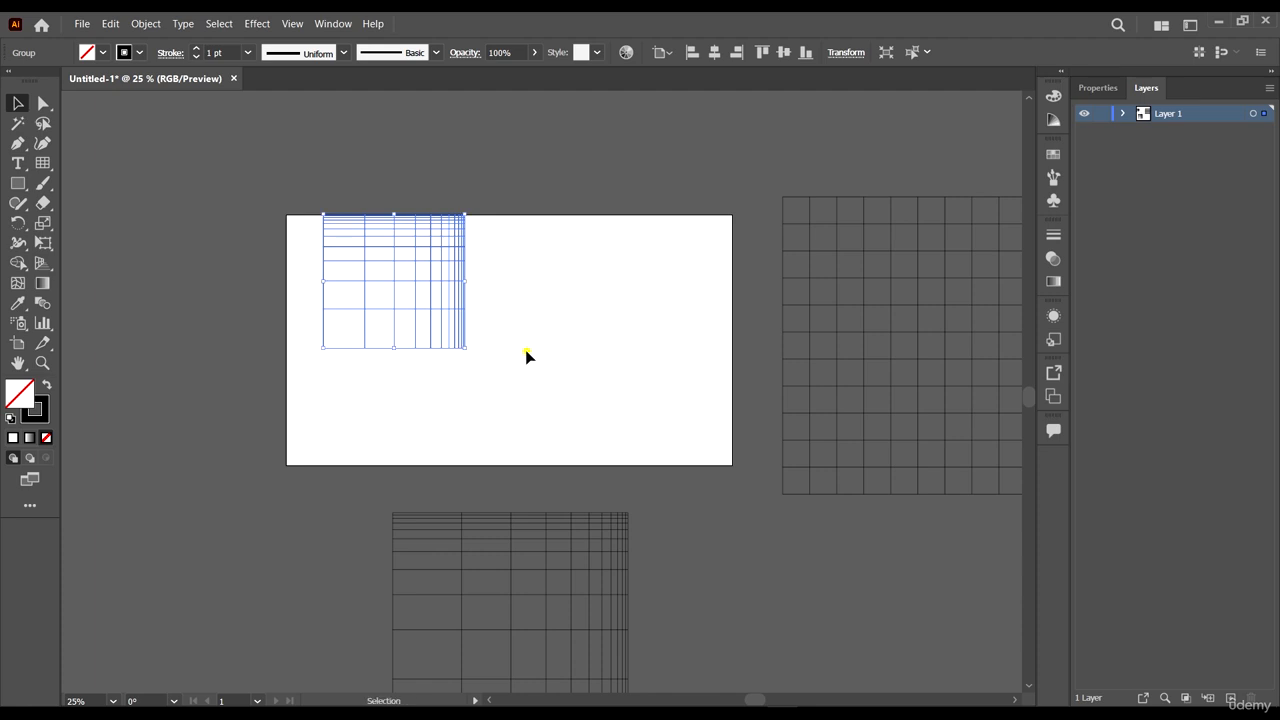
left_click(526, 354)
- Move the reduced grid down and right so it lies inside the artboard, and deselect it
scroll(378, 260, "up", 3, "alt")
scroll(526, 349, "up", 2)
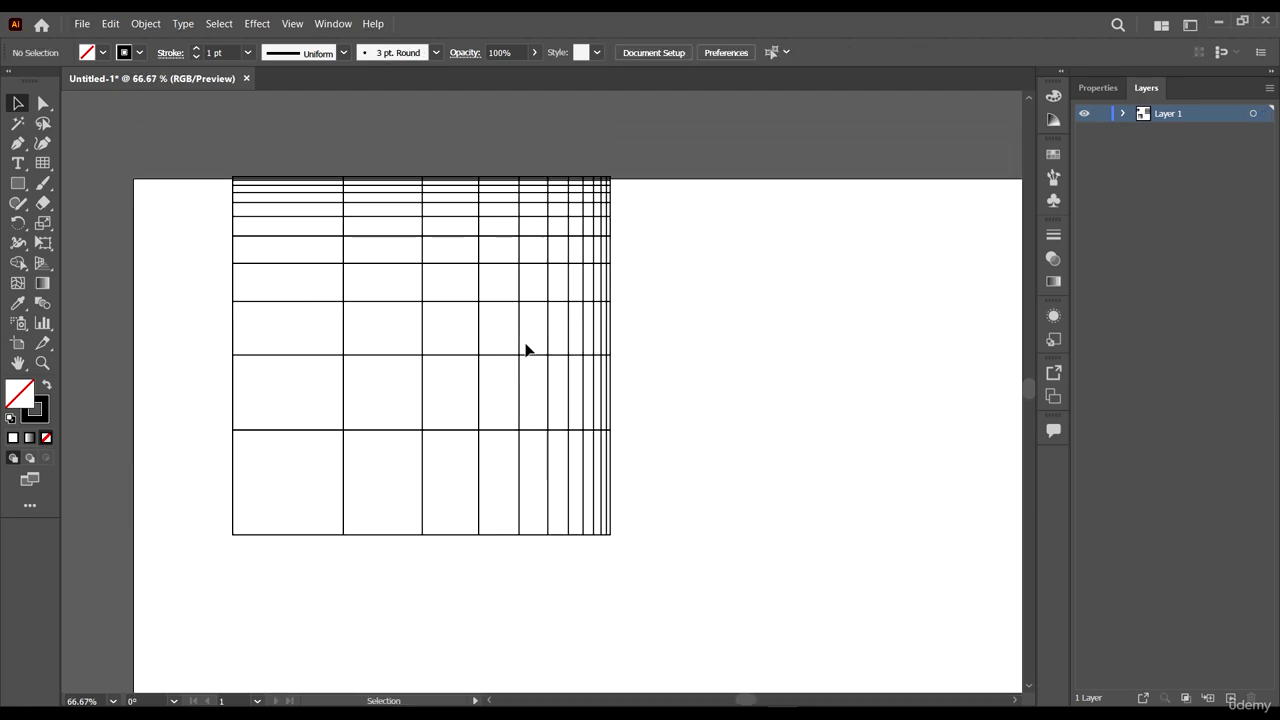
scroll(506, 303, "down", 1, "alt")
left_click_drag(514, 316, 602, 423)
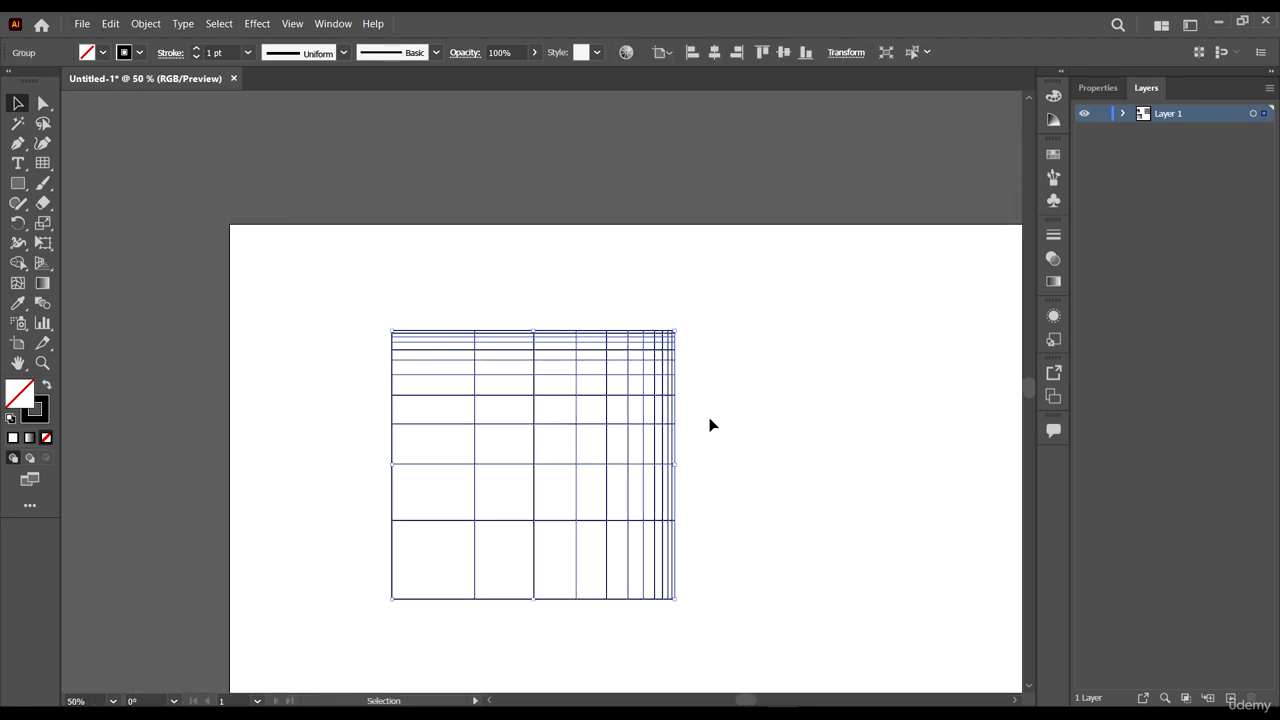
scroll(709, 423, "down", 2)
scroll(349, 223, "down", 4, "alt")
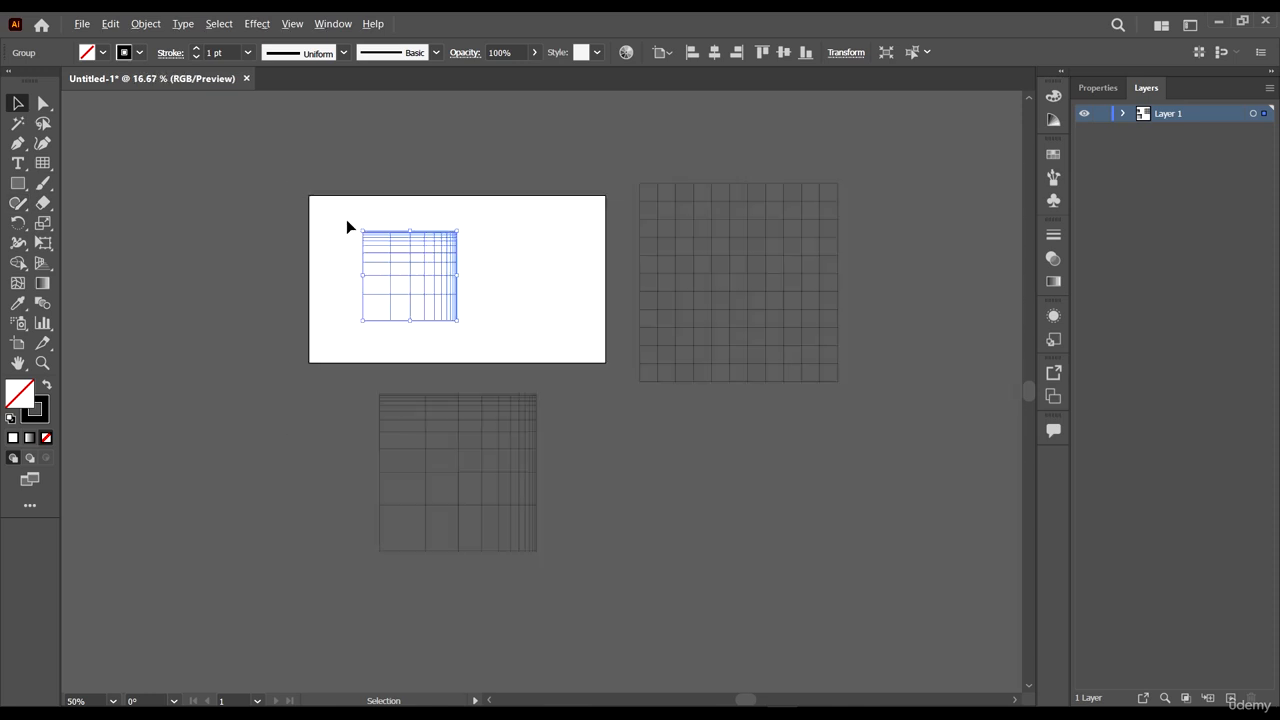
scroll(477, 311, "up", 3, "alt")
left_click(443, 228)
scroll(483, 337, "down", 2, "alt")
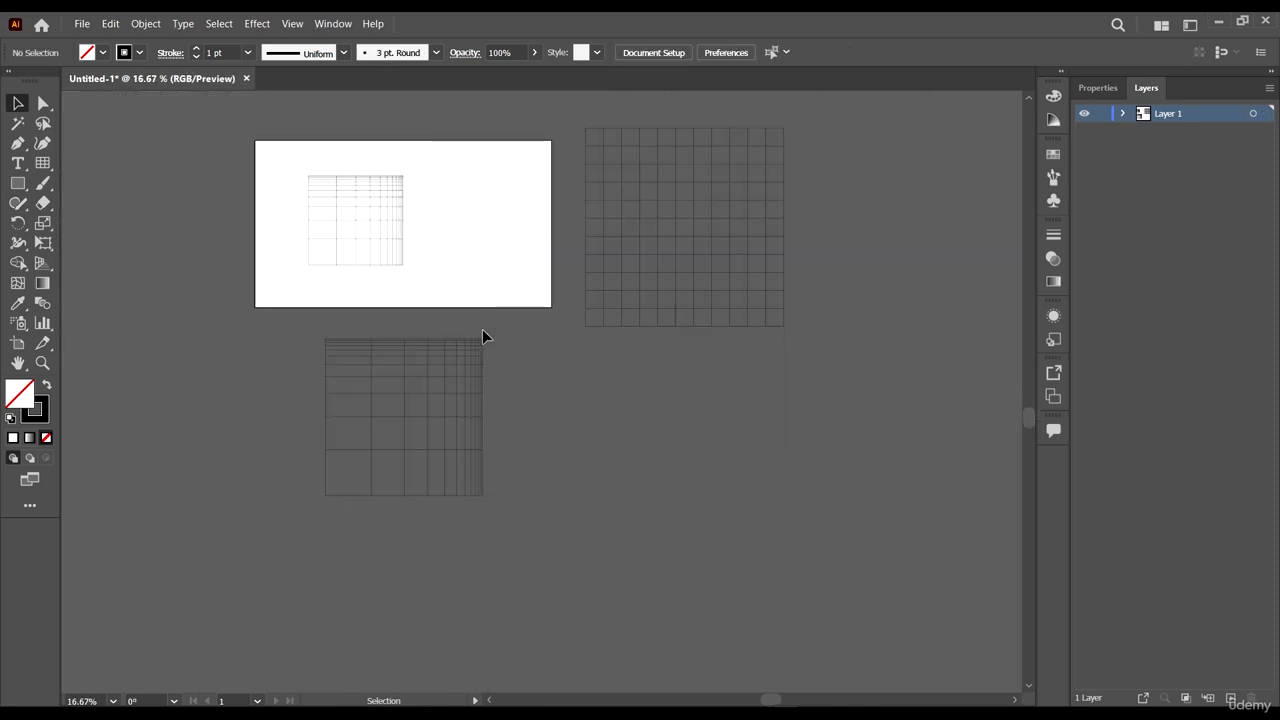
- Select both skewed grids, on and below the artboard, and delete them, keeping the evenly spaced grid
scroll(483, 335, "up", 1)
left_click(535, 494)
left_click_drag(535, 494, 155, 106)
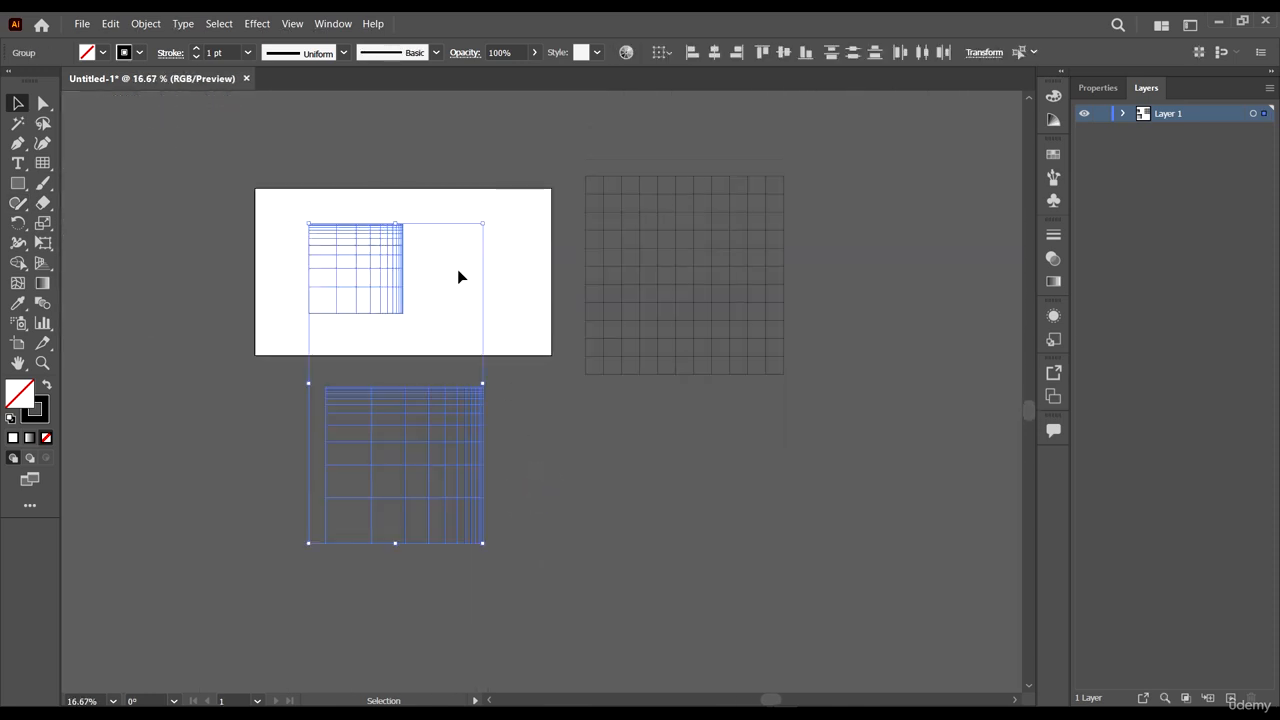
key("Delete")
- Draw a polar grid about 800 × 833 px over the artboard, skewing its radial dividers clockwise and counterclockwise
left_click(43, 163)
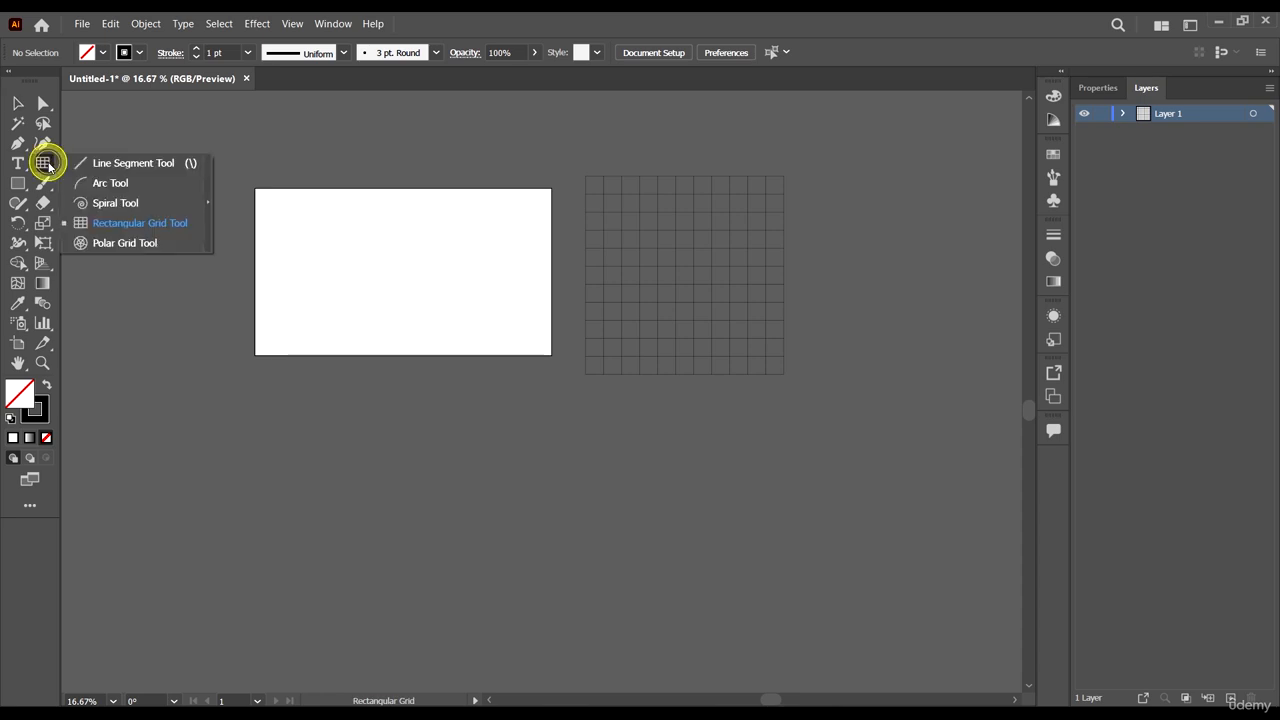
left_click(114, 244)
left_click_drag(318, 210, 489, 388)
key("f")
key("f")
key("f")
key("f")
key("f")
key("f")
key("f")
key("f")
key("v")
key("v")
key("v")
key("v")
key("v")
key("v")
key("v")
key("v")
key("v")
key("v")
key("v")
key("v")
key("v")
key("v")
key("f")
key("f")
key("f")
key("f")
key("f")
- Skew the polar grid's concentric dividers inward and outward, leaving the rings bunched toward the outer edge
key("x")
key("x")
key("x")
key("x")
key("x")
key("x")
key("x")
key("x")
key("x")
key("x")
key("x")
key("x")
key("x")
key("x")
key("c")
key("c")
key("c")
key("c")
key("c")
key("c")
key("c")
key("c")
key("c")
key("c")
key("x")
key("x")
- Remove all radial dividers from the polar grid so only its concentric rings are drawn
key("shift")
key("Left")
key("Left")
key("Left")
key("Left")
key("Left")
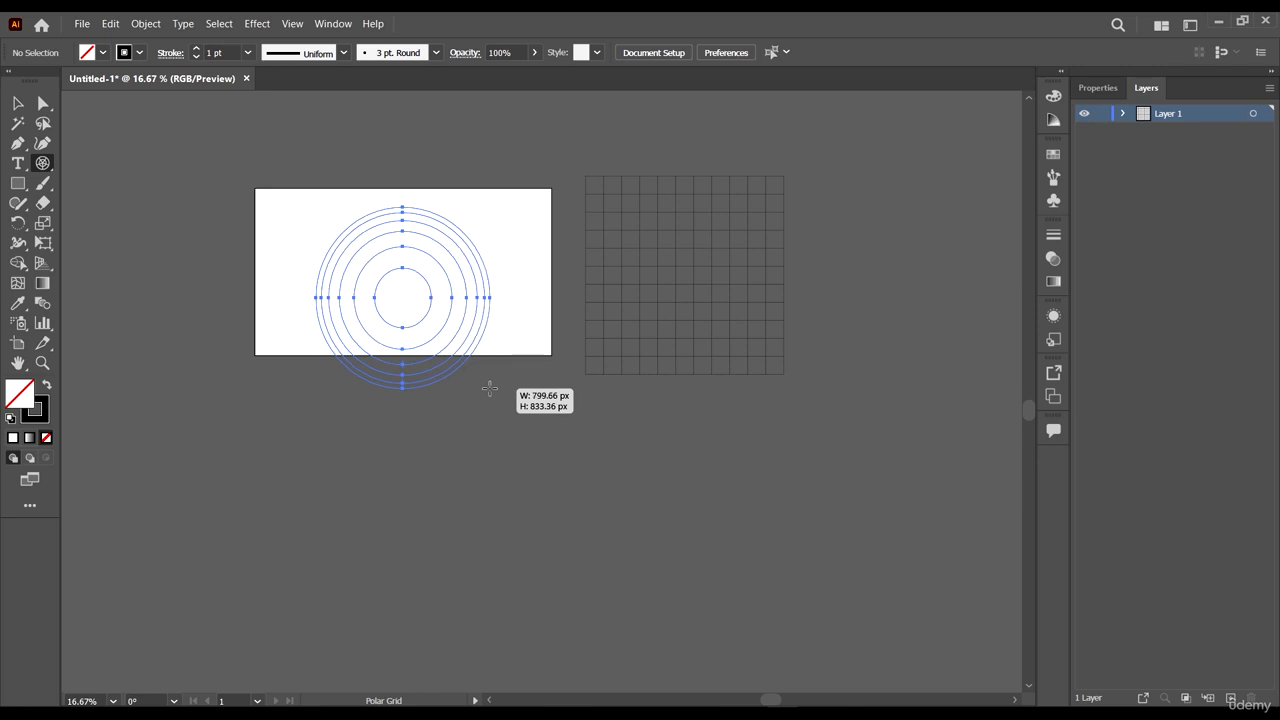
- Constrain the polar grid to a perfect circle and add several radial dividers
left_click_drag(489, 388, 489, 388)
key("shift")
left_click_drag(489, 388, 489, 388)
key("shift")
key("shift")
key("Right")
key("Right")
key("Right")
key("Right")
key("Right")
key("Right")
key("Right")
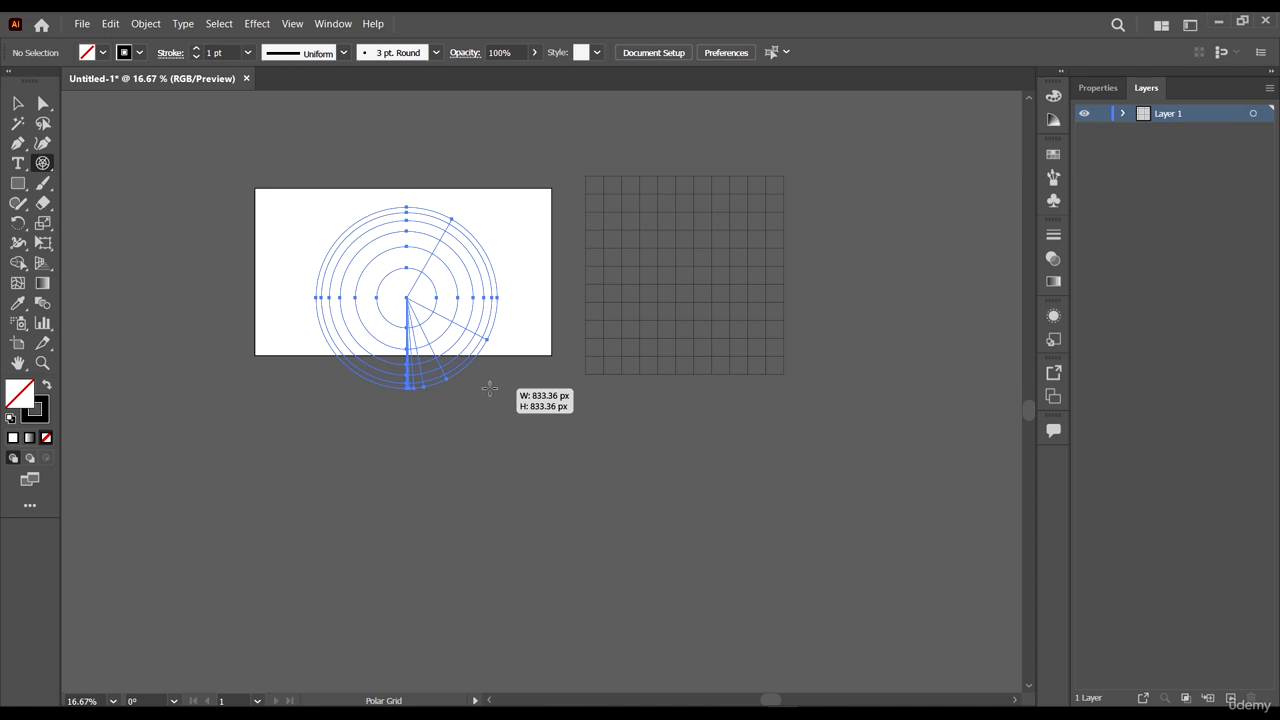
- Release the circle constraint and take the added radial dividers out of the polar grid again
left_click_drag(489, 388, 489, 388)
key("shift")
key("Left")
key("Left")
key("Left")
key("Left")
key("Left")
key("Left")
key("Left")
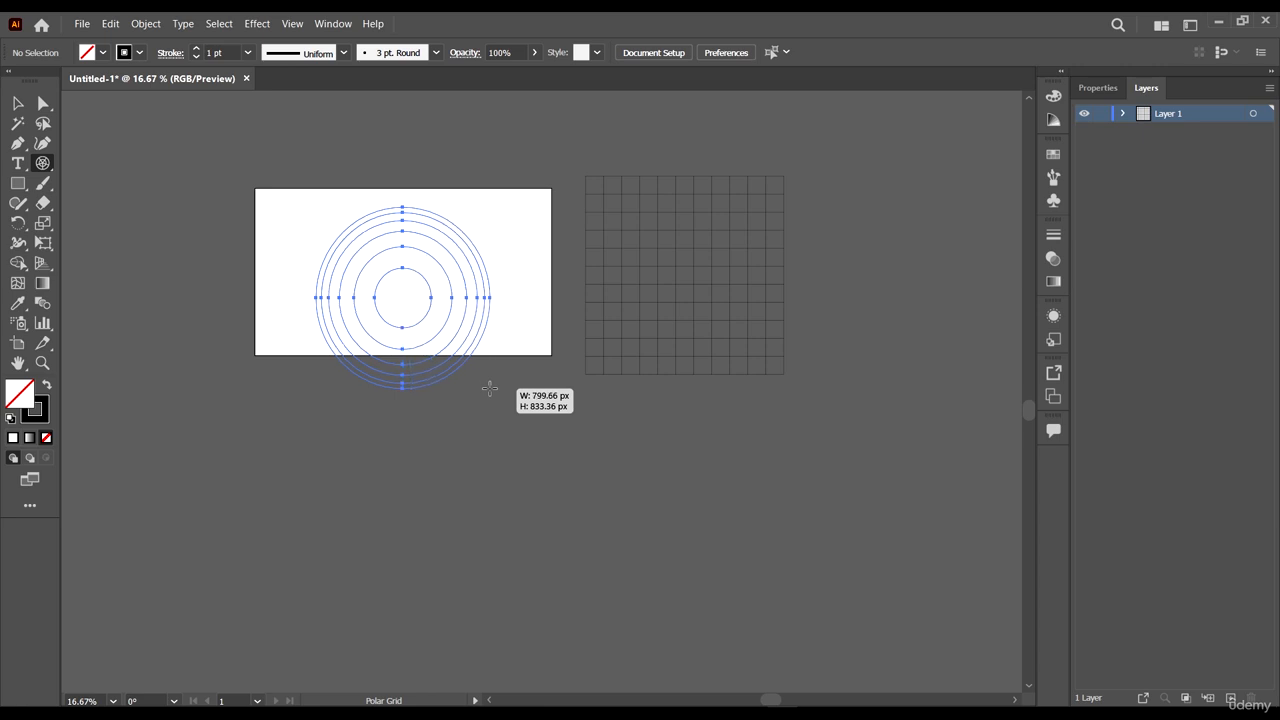
- Raise and lower the number of concentric dividers, ending with a polar grid of five rings in total
key("shift")
left_click_drag(489, 388, 489, 388)
key("Up")
key("Up")
key("Up")
key("Up")
key("Up")
key("Up")
key("Down")
key("Down")
key("Down")
key("Down")
key("Down")
key("Down")
key("Down")
key("Down")
key("Down")
key("Down")
key("Down")
key("Down")
key("Down")
key("Down")
key("Down")
key("Up")
key("Up")
key("Up")
key("Up")
- Move the ringed polar grid off the artboard to just below the evenly spaced square grid
left_click(17, 103)
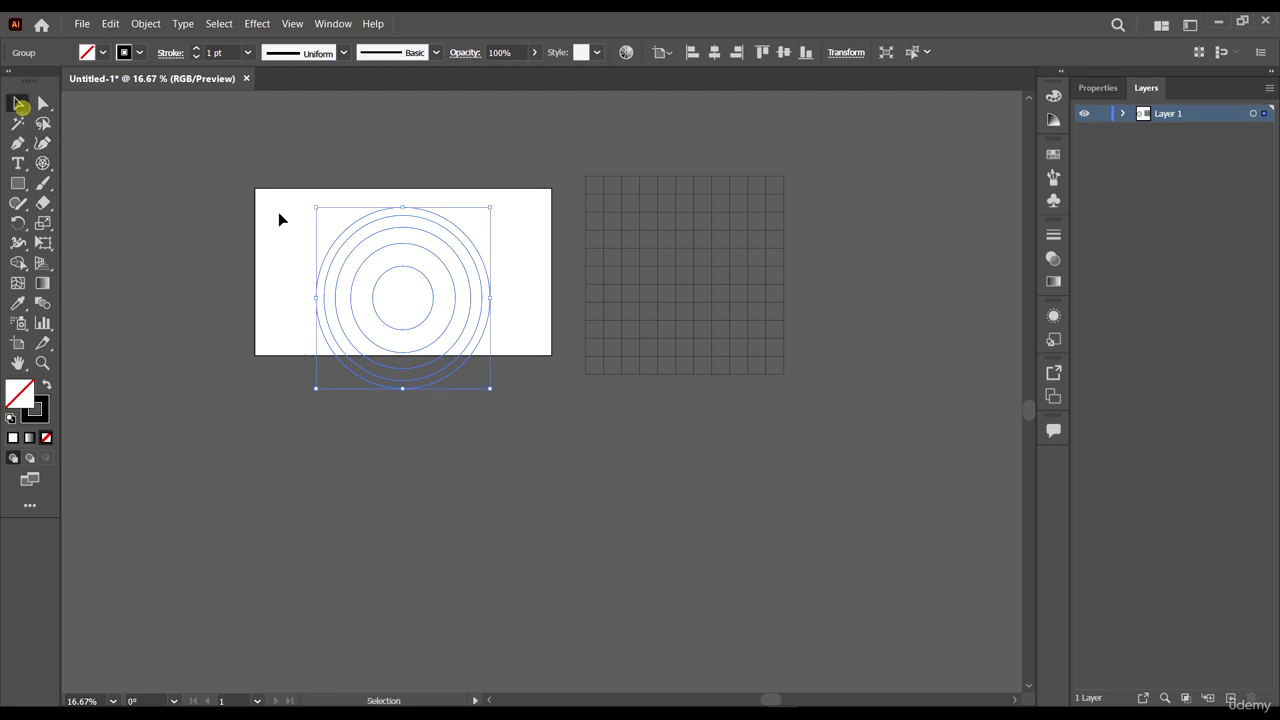
left_click_drag(466, 268, 797, 442)
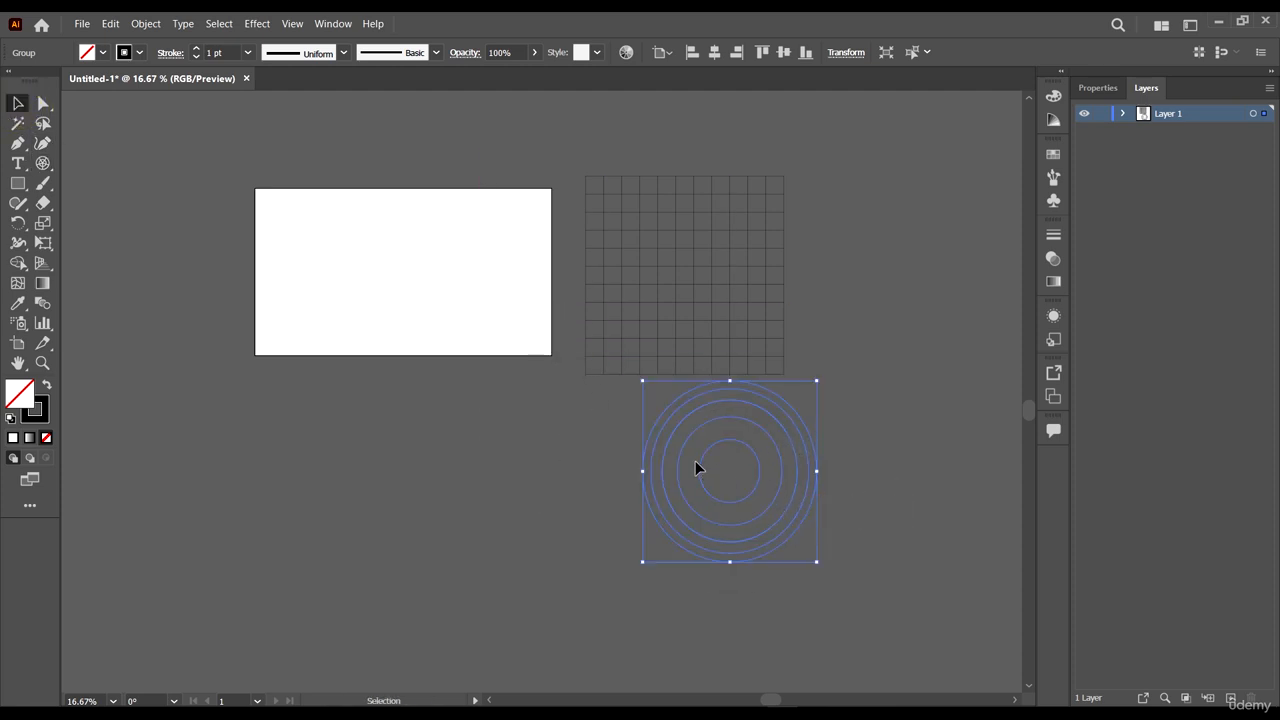
- Draw a rectangular grid from the artboard's upper left to below its lower edge, removing most of its horizontal dividers
left_click(43, 164)
left_click_drag(43, 164, 129, 223)
left_click_drag(311, 205, 501, 380)
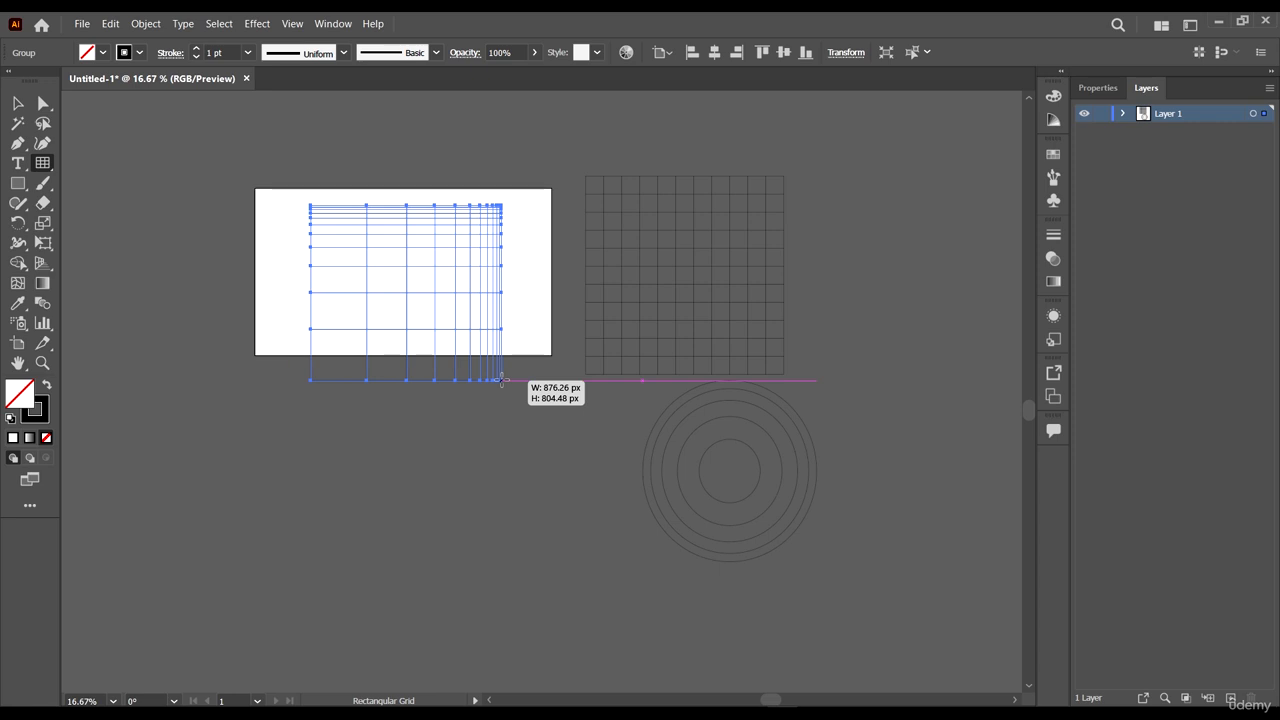
left_click_drag(501, 380, 531, 412)
key("Down")
key("Down")
key("Down")
key("Down")
key("Down")
key("Down")
key("Down")
key("Down")
key("Down")
key("Up")
key("Down")
- Reduce and readjust the rectangular grid's dividers to three vertical and three horizontal ones
key("Left")
key("Left")
key("Left")
key("Left")
key("Left")
key("Left")
key("Left")
key("Left")
key("Left")
key("Left")
key("Up")
key("Up")
key("Down")
key("Right")
key("Right")
key("Right")
- Skew the dividers both ways, finishing the grid with vertical dividers skewed toward the right and horizontal ones toward the top
key("x")
key("x")
key("x")
key("c")
key("c")
key("c")
key("f")
key("v")
key("v")
key("v")
key("x")
key("x")
key("c")
key("f")
left_click(17, 103)
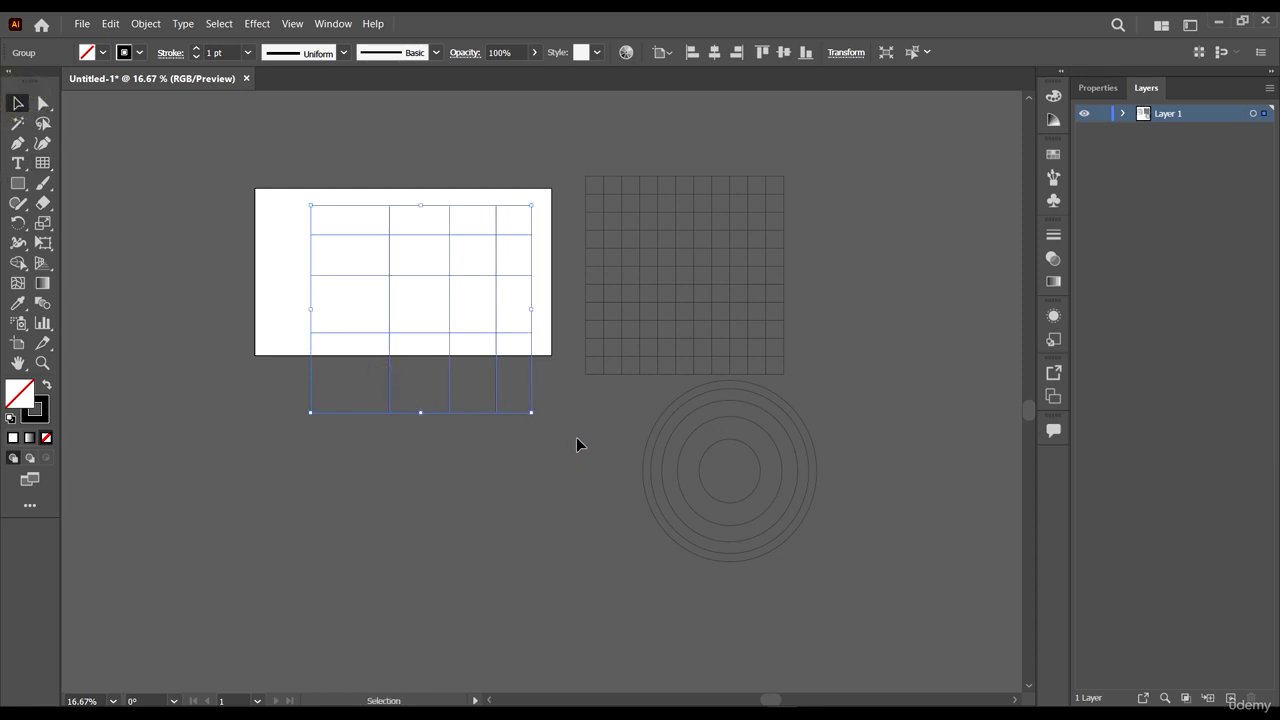
- Delete the skewed rectangular grid, the evenly spaced square grid and the ringed polar grid, emptying the canvas
left_click(562, 410)
left_click(49, 160)
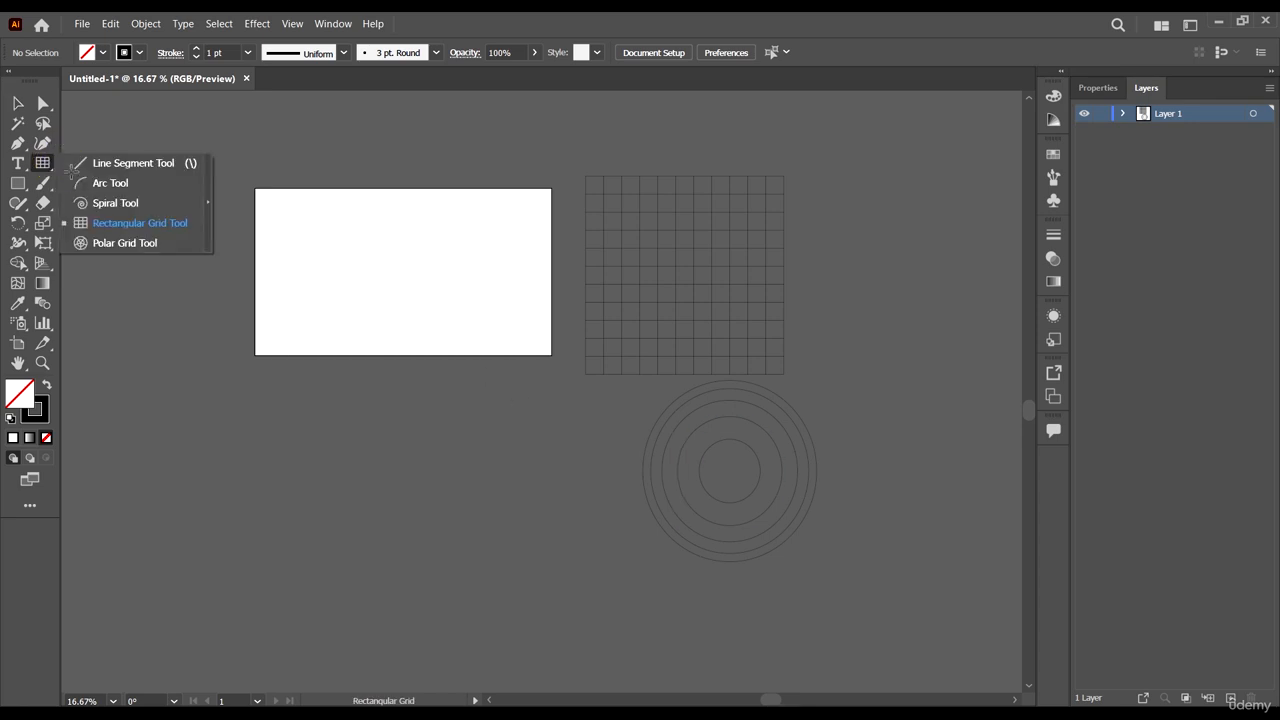
left_click(17, 103)
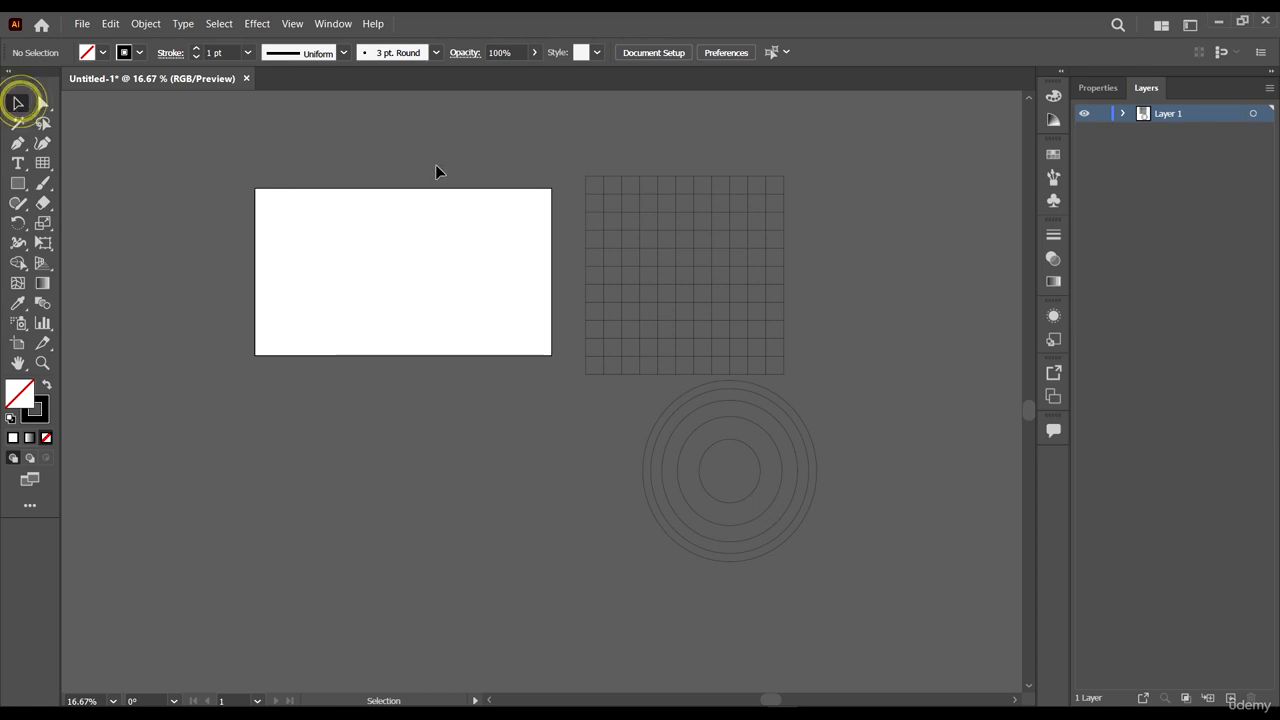
left_click_drag(435, 168, 869, 592)
key("Delete")
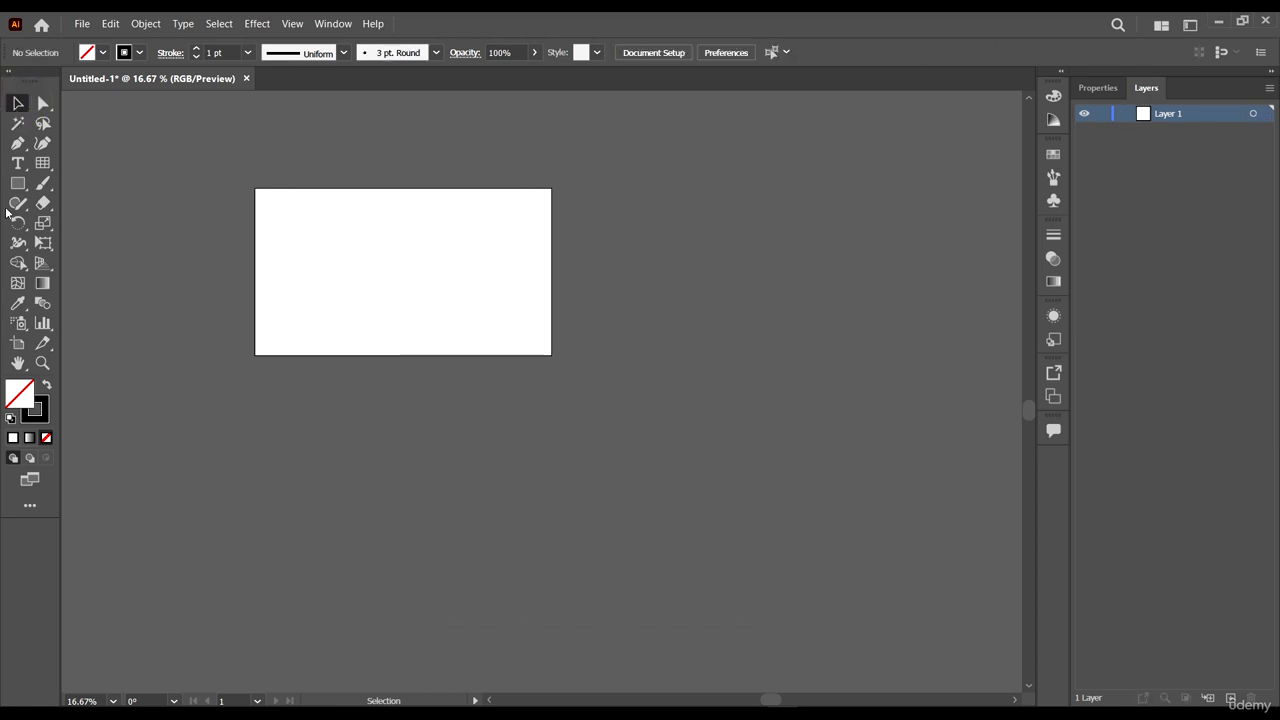
- Draw a straight vertical line across the artboard's full height in its left part with the Line Segment tool
left_click(42, 164)
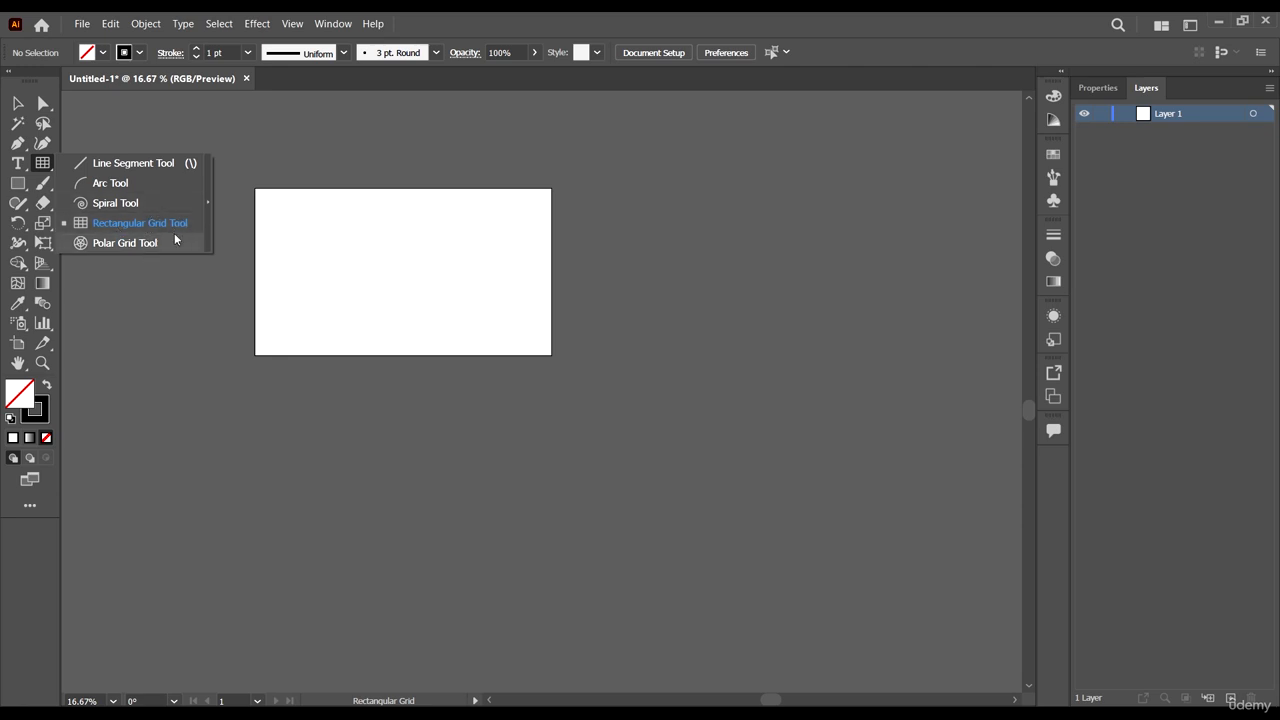
left_click(116, 244)
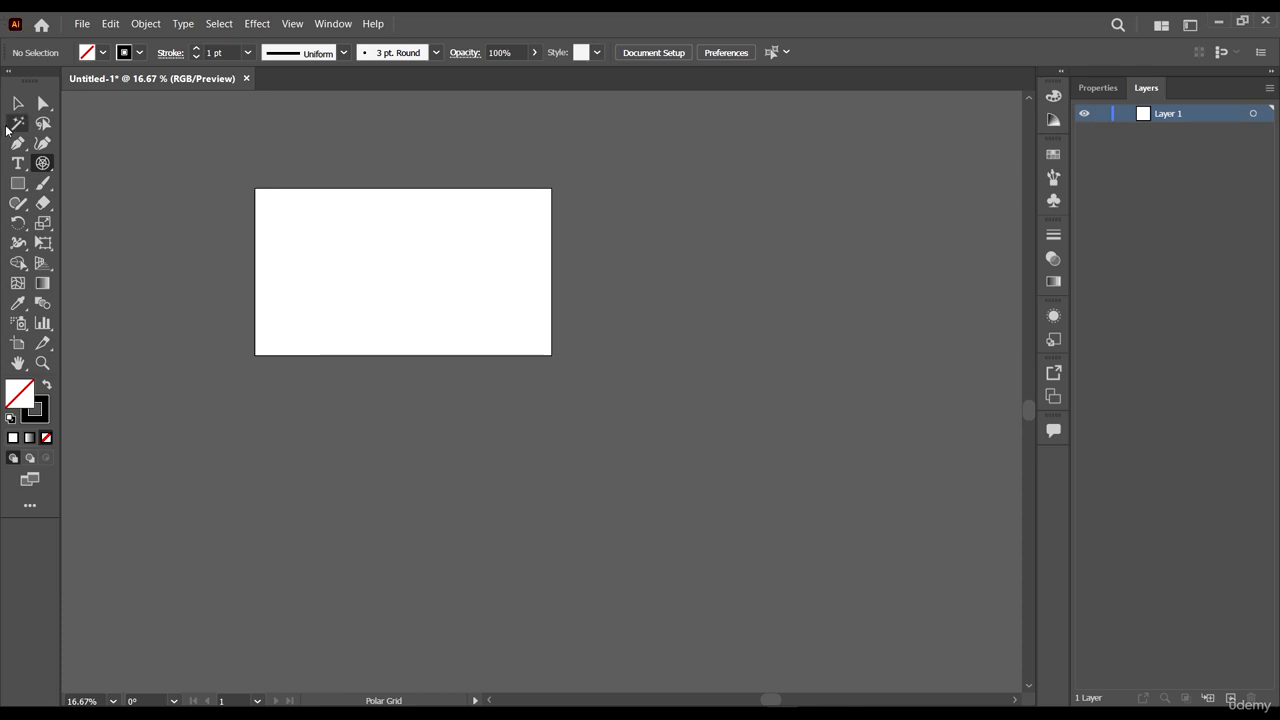
left_click(41, 165)
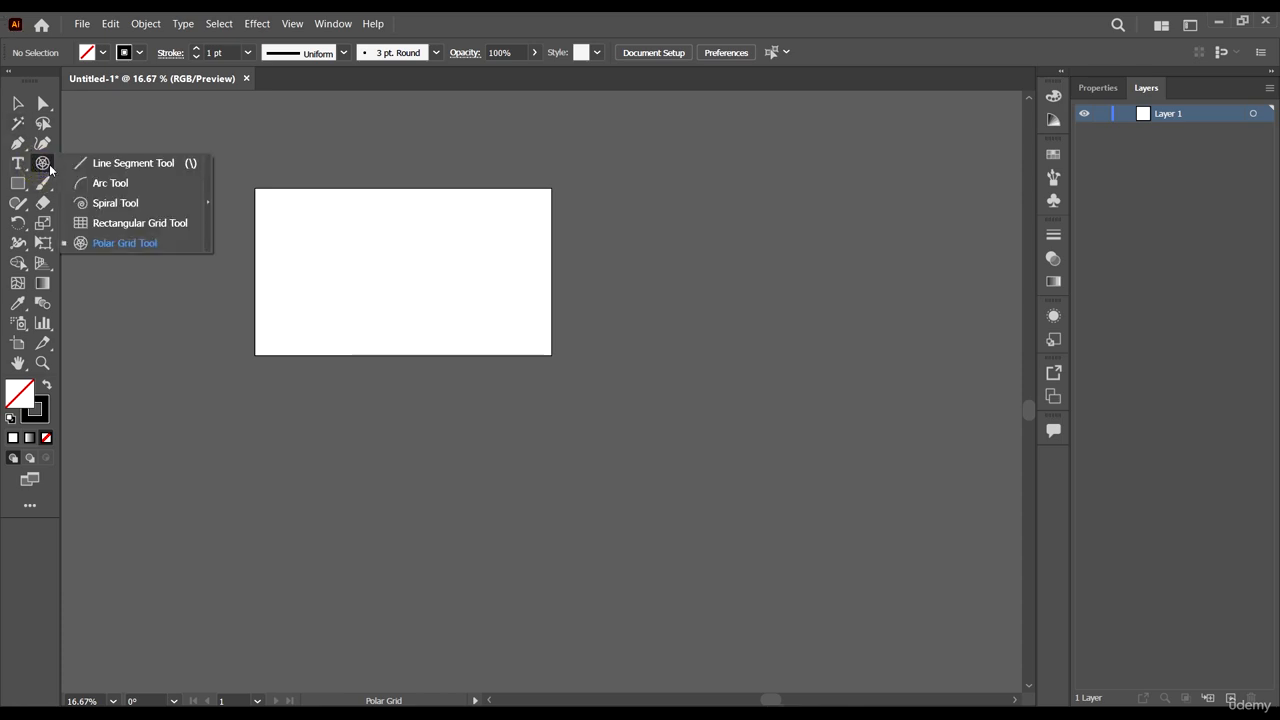
left_click(175, 163)
scroll(261, 207, "up", 2)
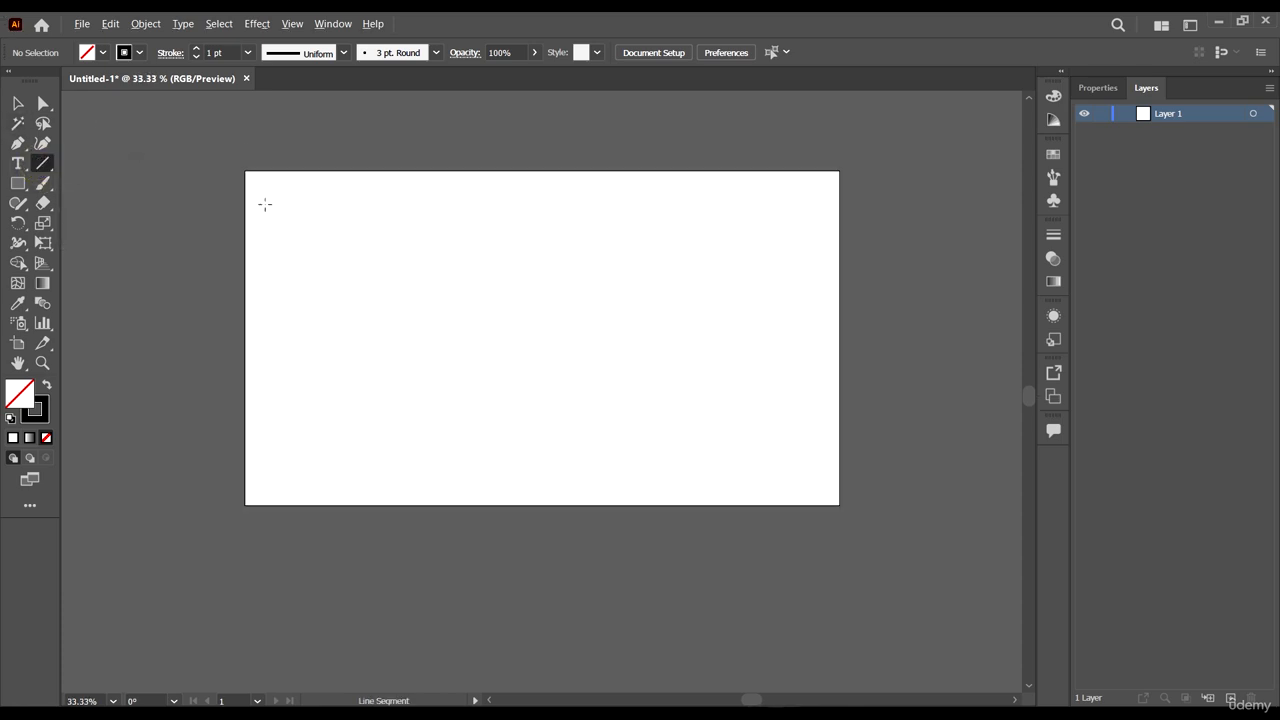
scroll(261, 207, "down", 1)
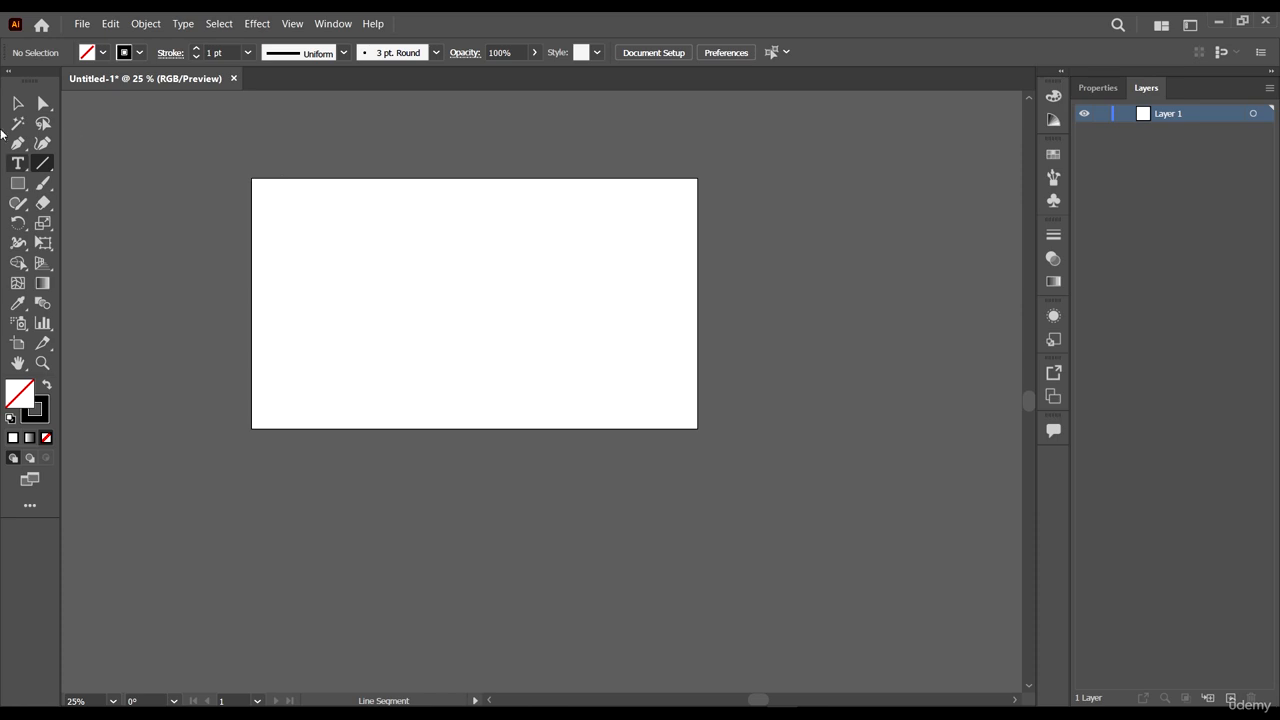
left_click(38, 165)
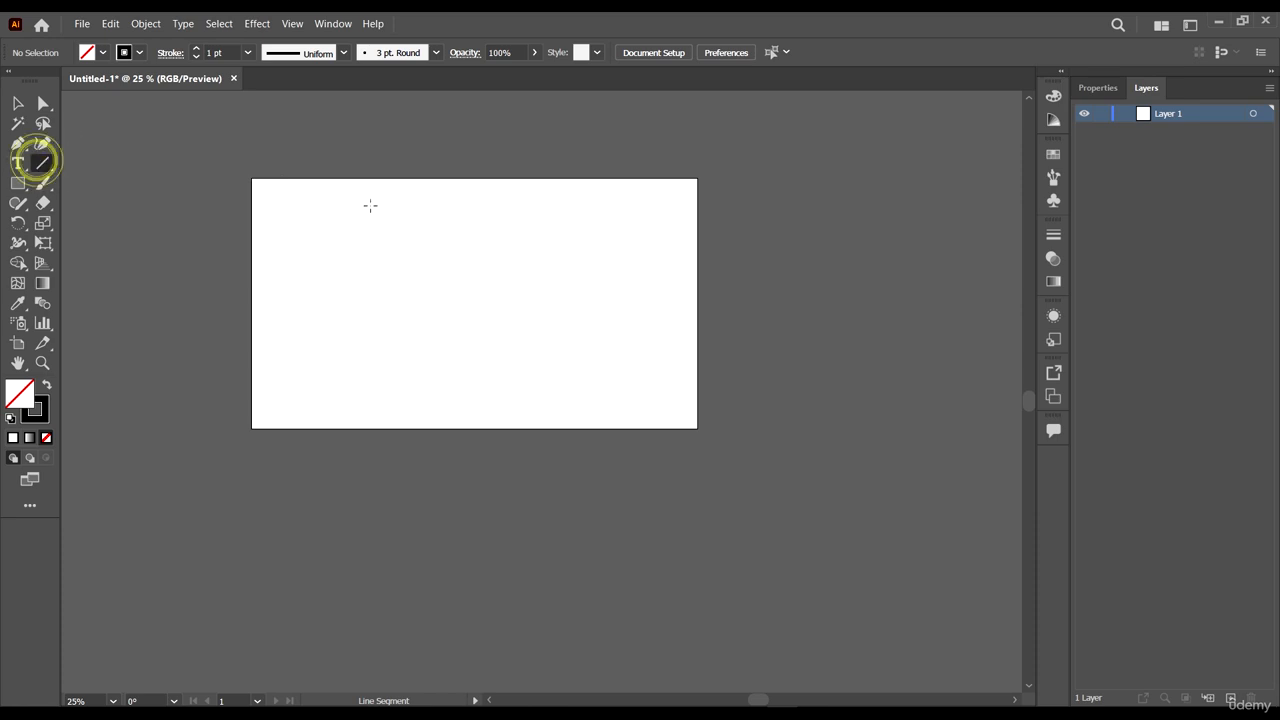
left_click_drag(345, 179, 349, 428)
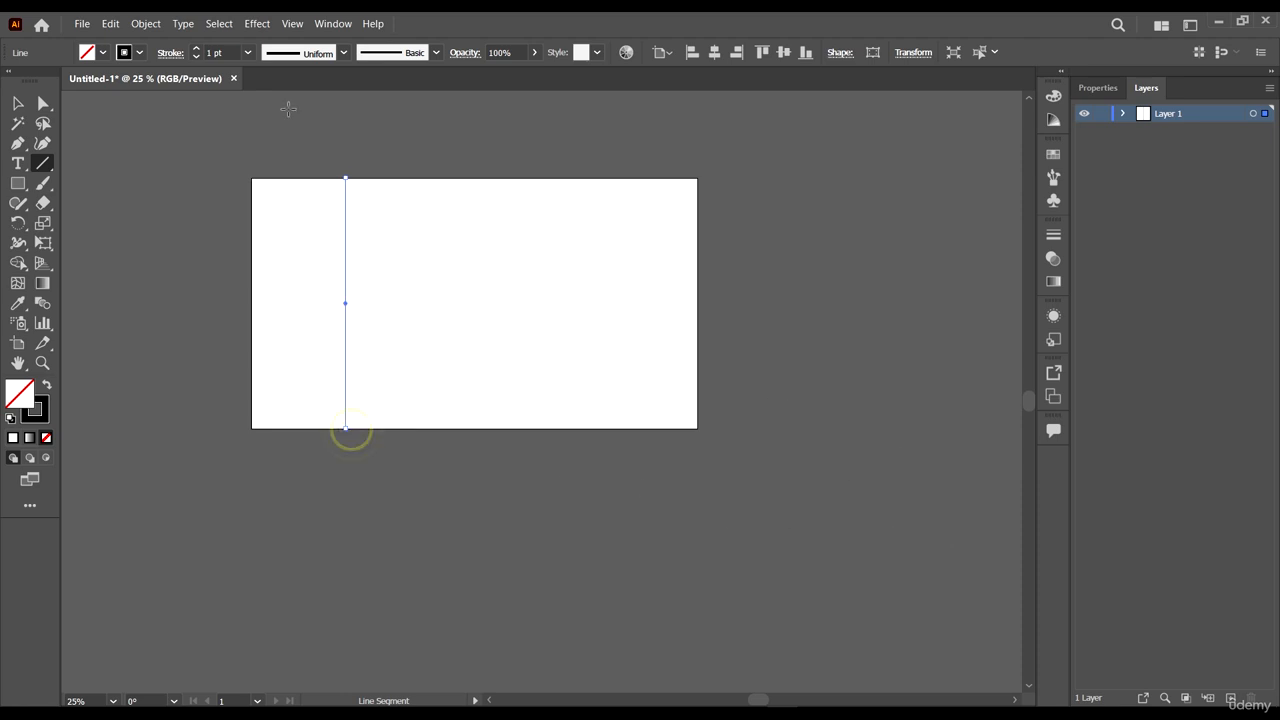
- Duplicate the vertical line into the artboard's right part and shift the original about 57 px toward the left edge
left_click(17, 104)
left_click(533, 432)
scroll(307, 222, "up", 2)
scroll(489, 253, "down", 1)
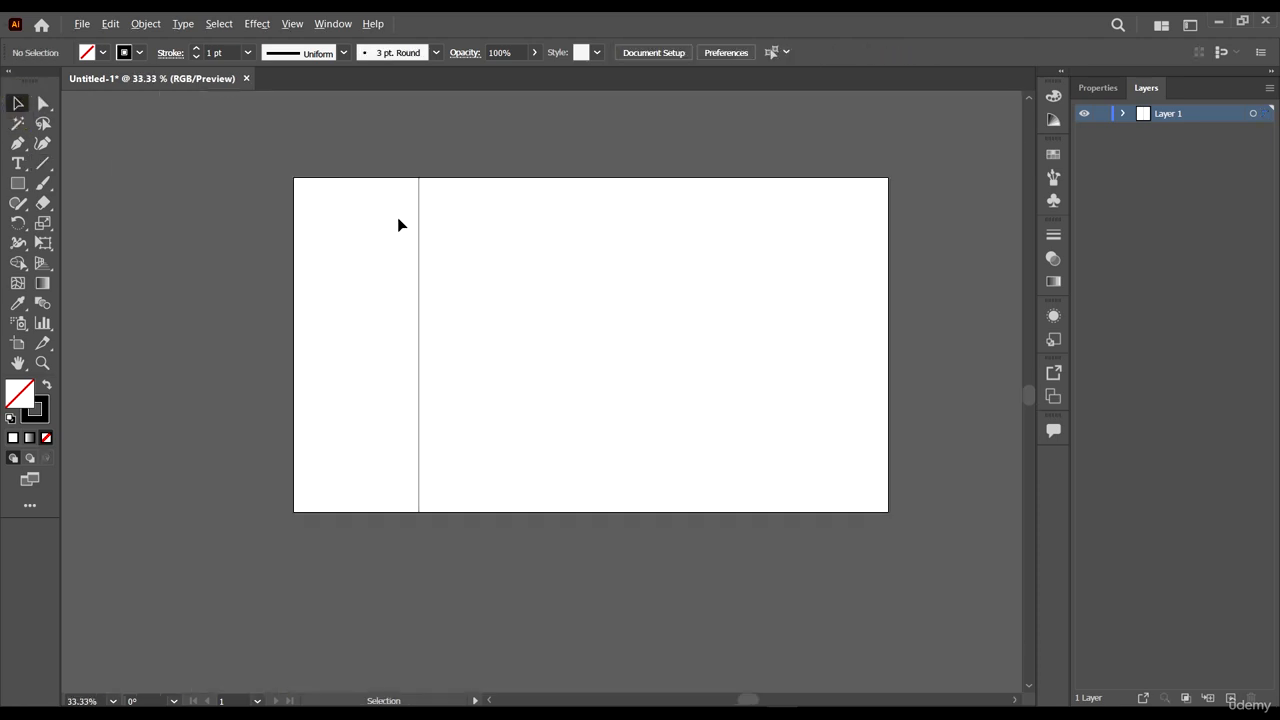
left_click_drag(586, 425, 376, 331)
left_click_drag(637, 397, 505, 389)
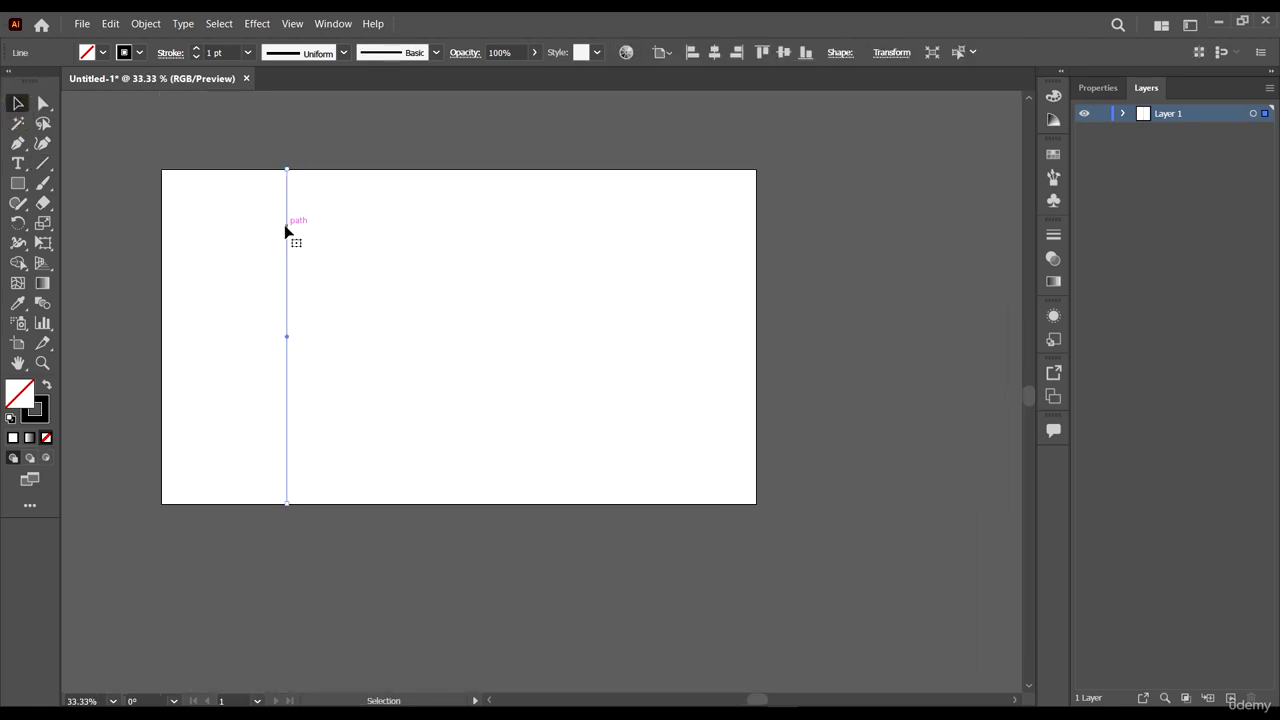
left_click_drag(285, 230, 673, 294)
left_click_drag(769, 380, 62, 208)
left_click_drag(317, 257, 294, 257)
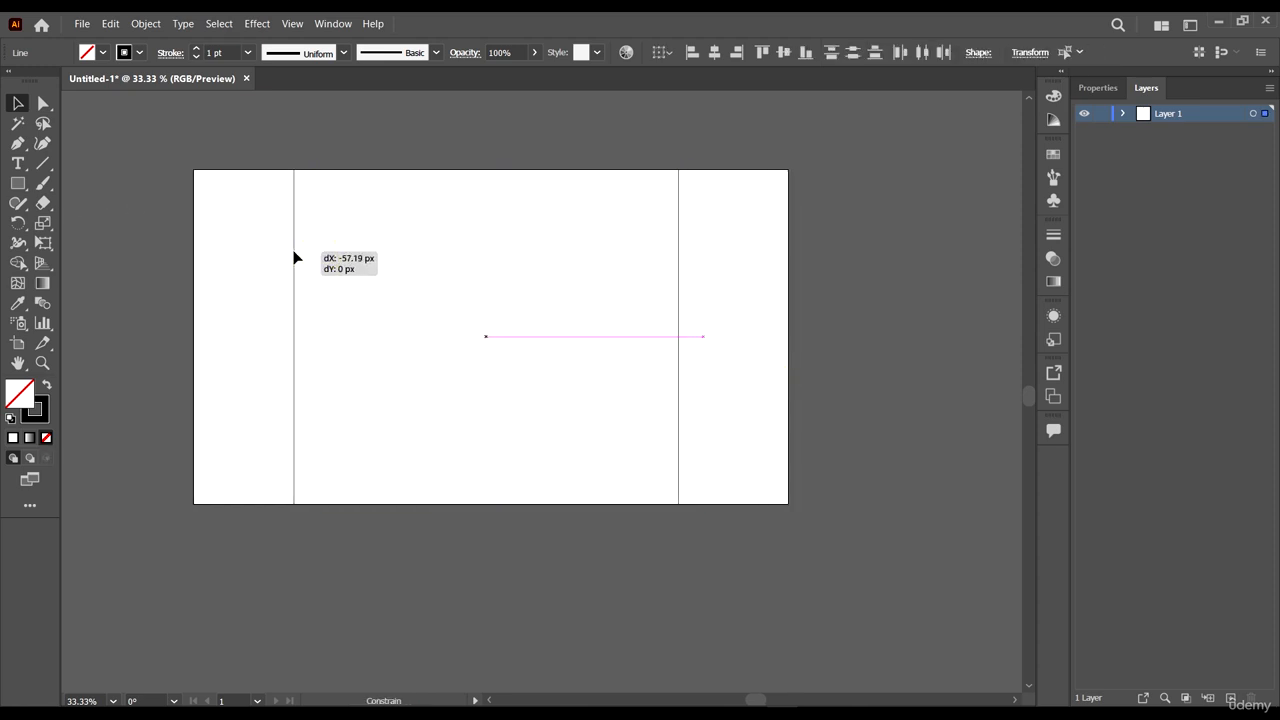
- Make a blend between the two vertical lines
left_click(439, 288)
key("ctrl+a")
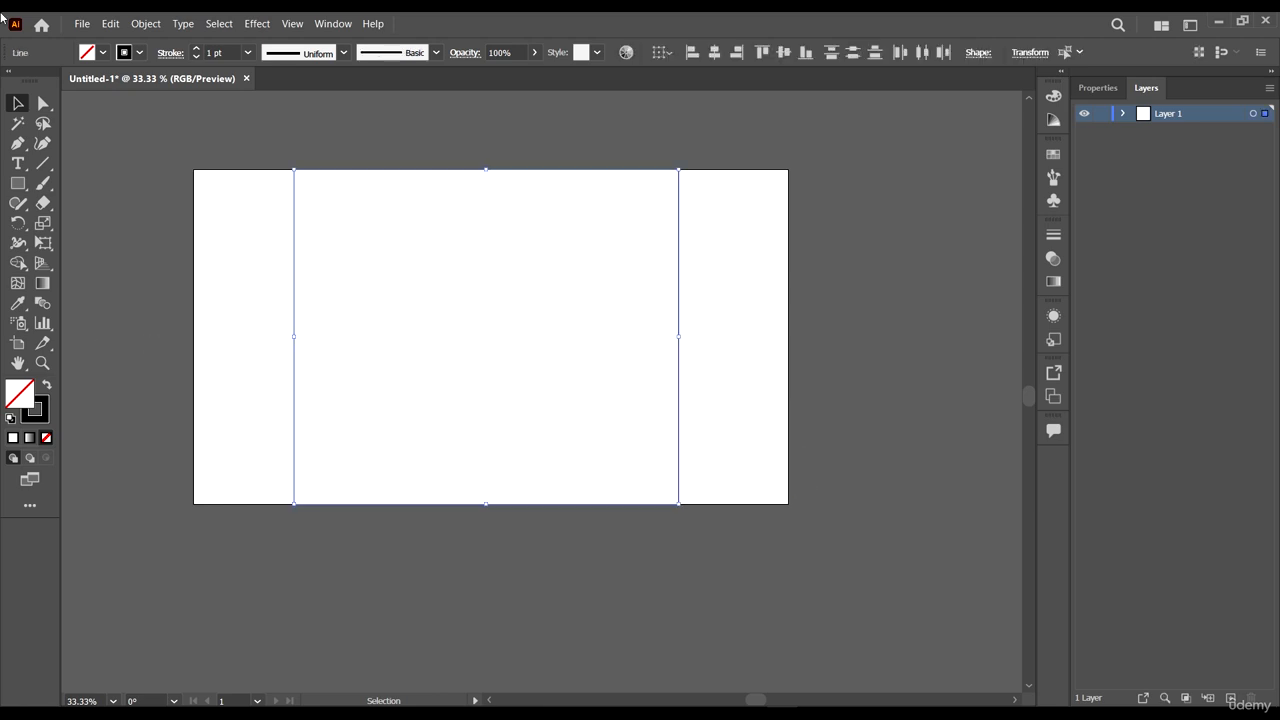
left_click(146, 23)
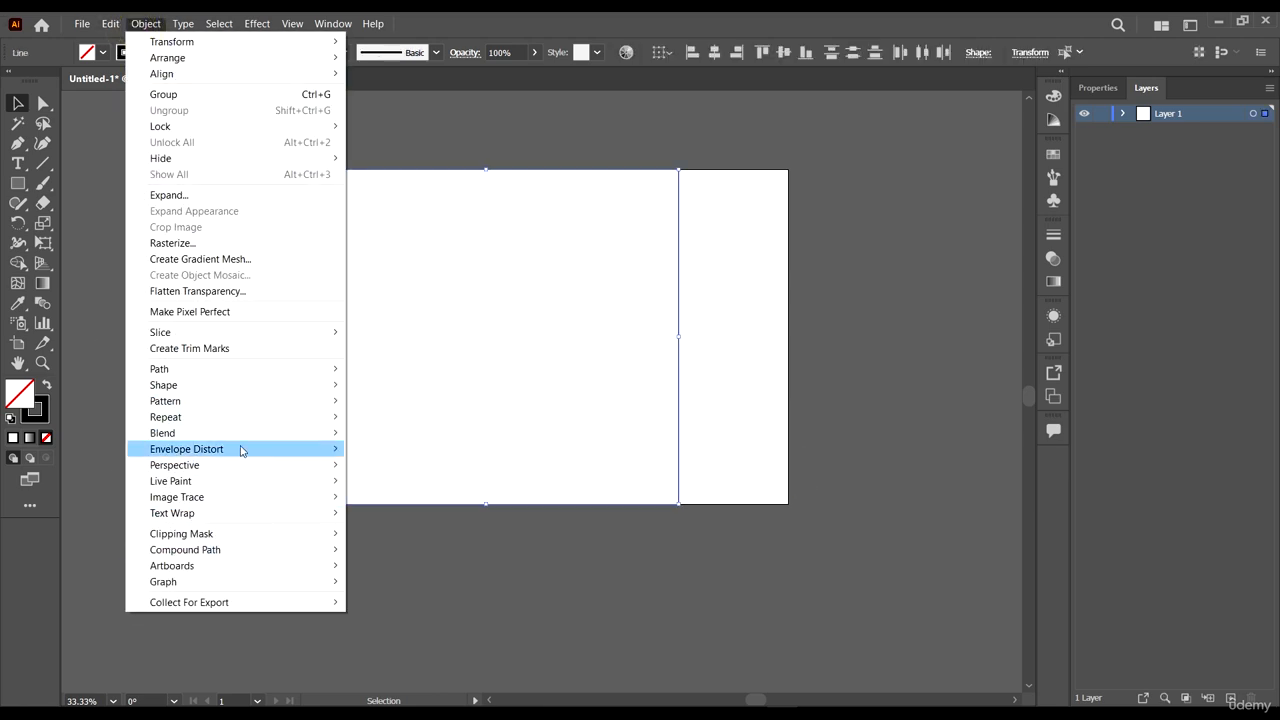
mouse_move(230, 432)
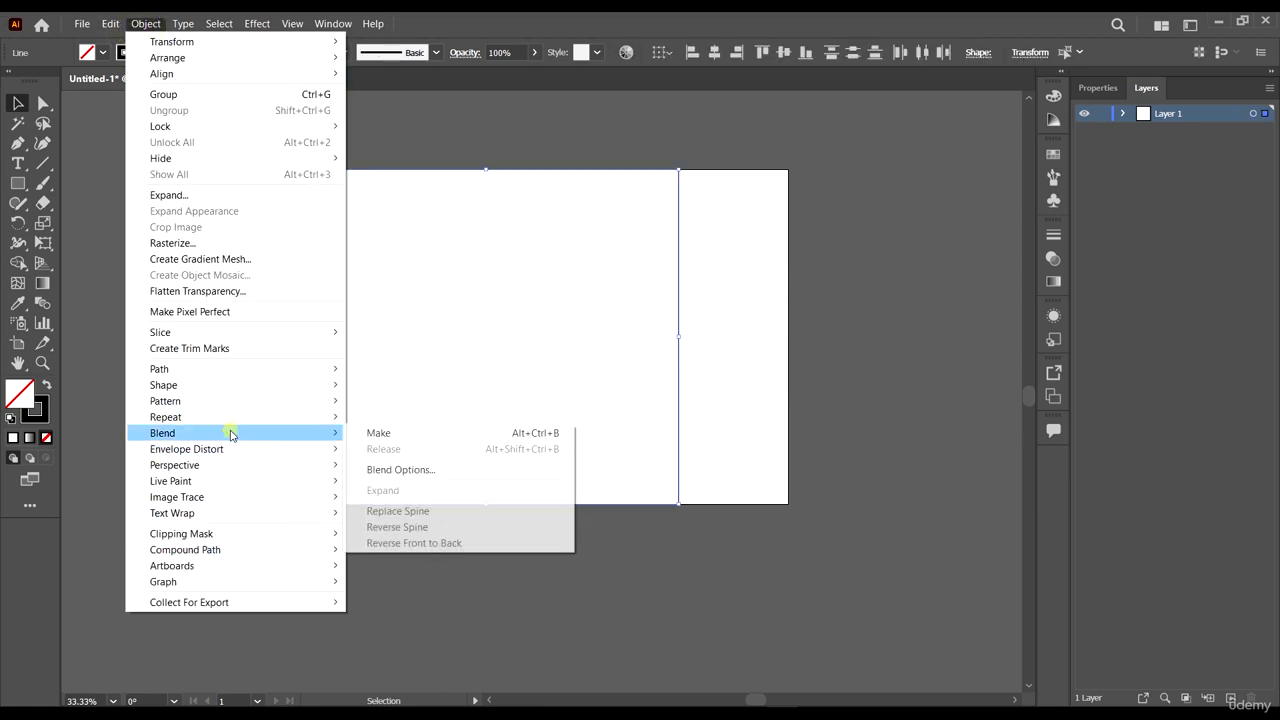
left_click(400, 436)
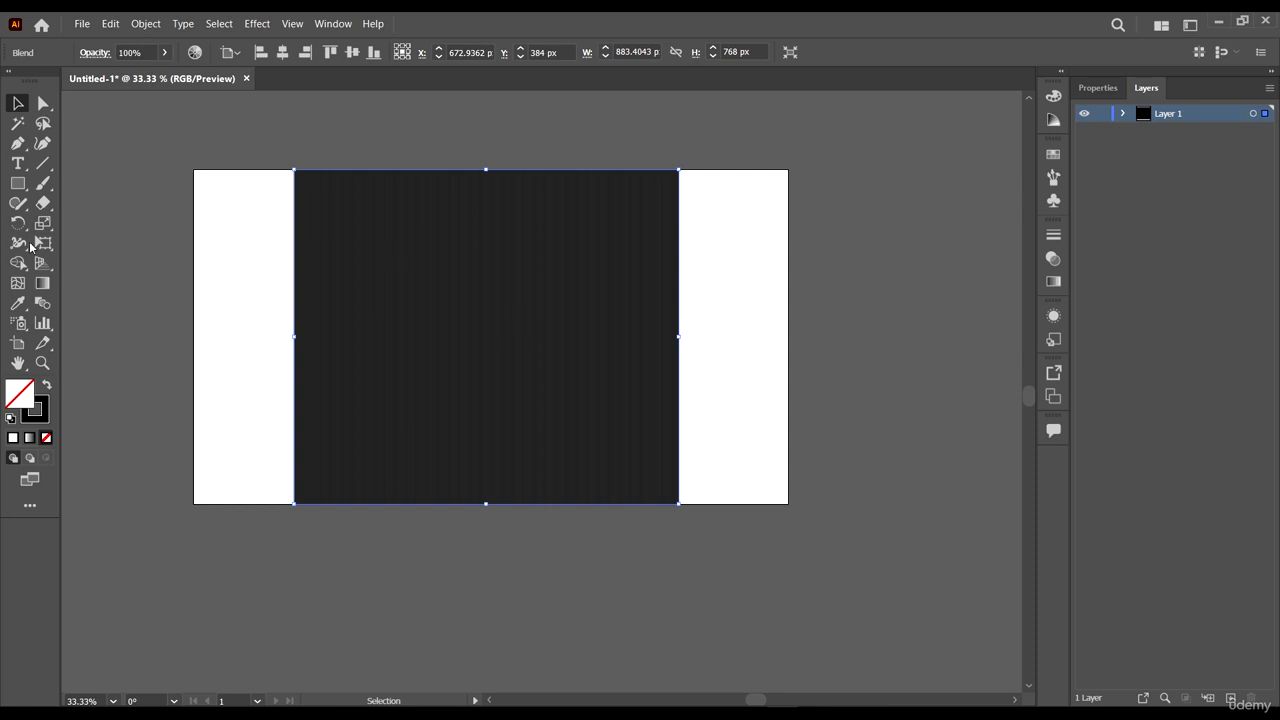
- Set the blend's spacing to Specified Steps with 10 steps
double_click(42, 305)
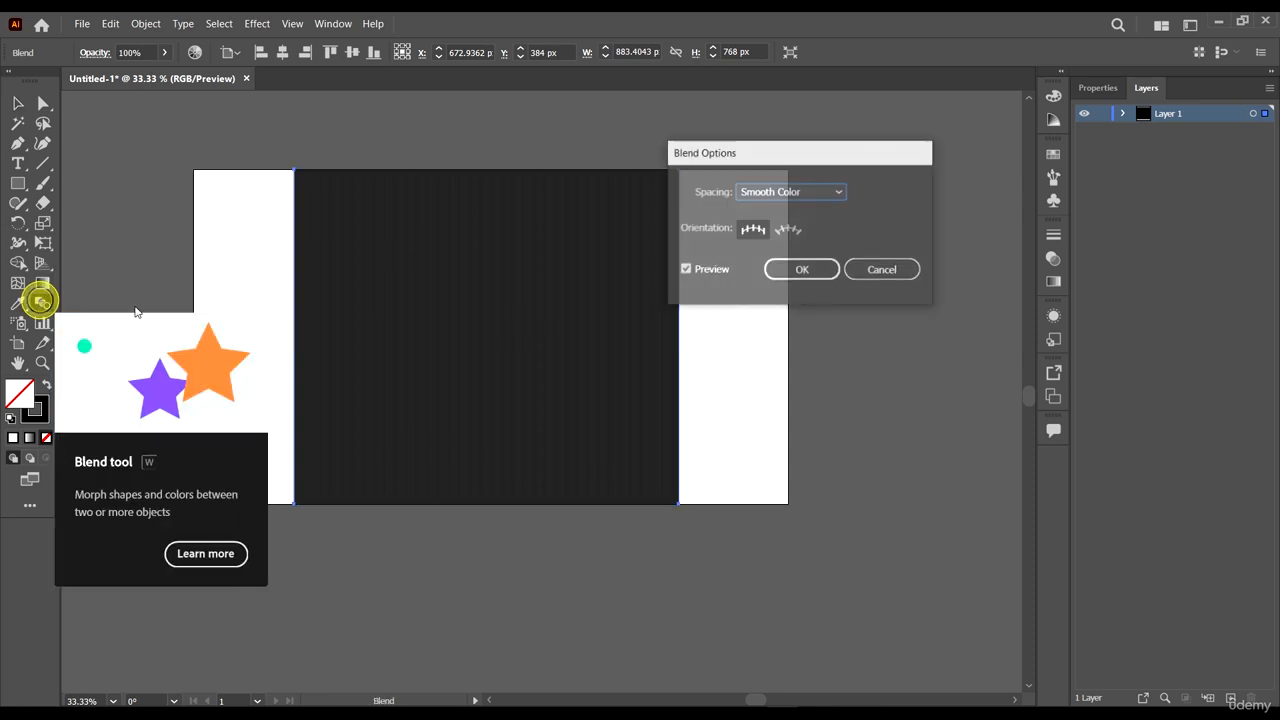
left_click(785, 191)
left_click(787, 228)
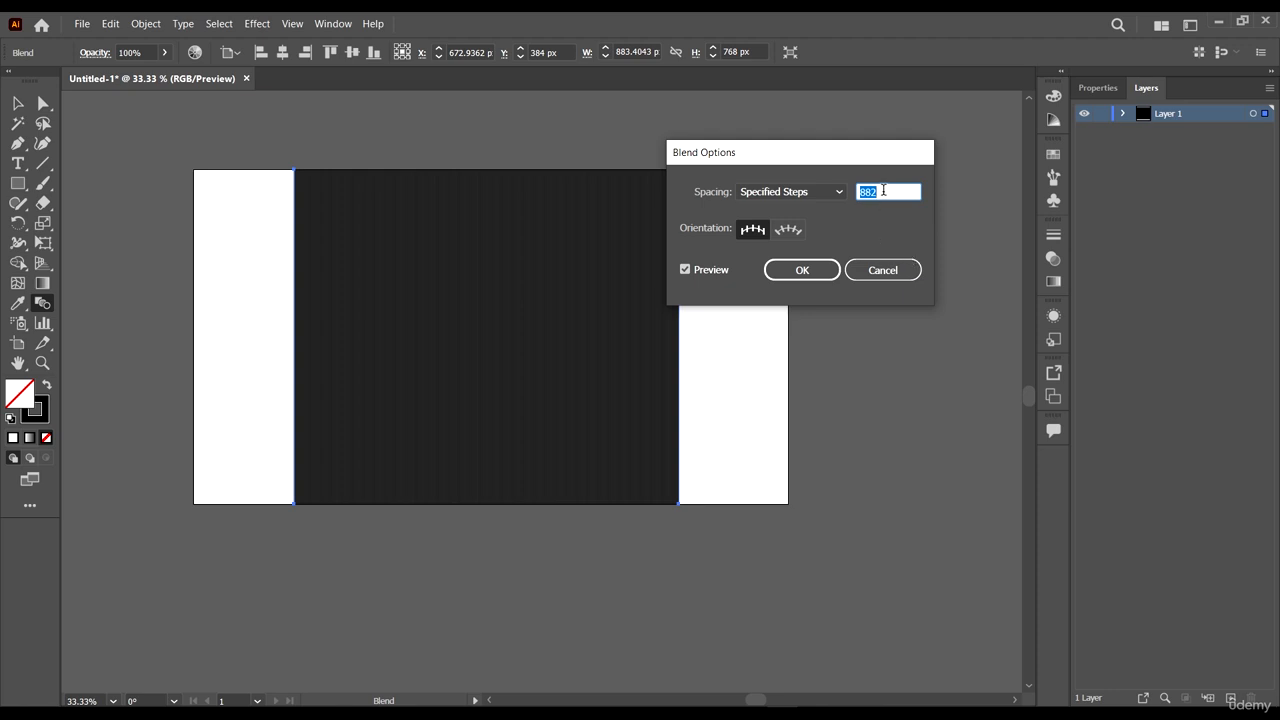
type("10")
left_click(822, 266)
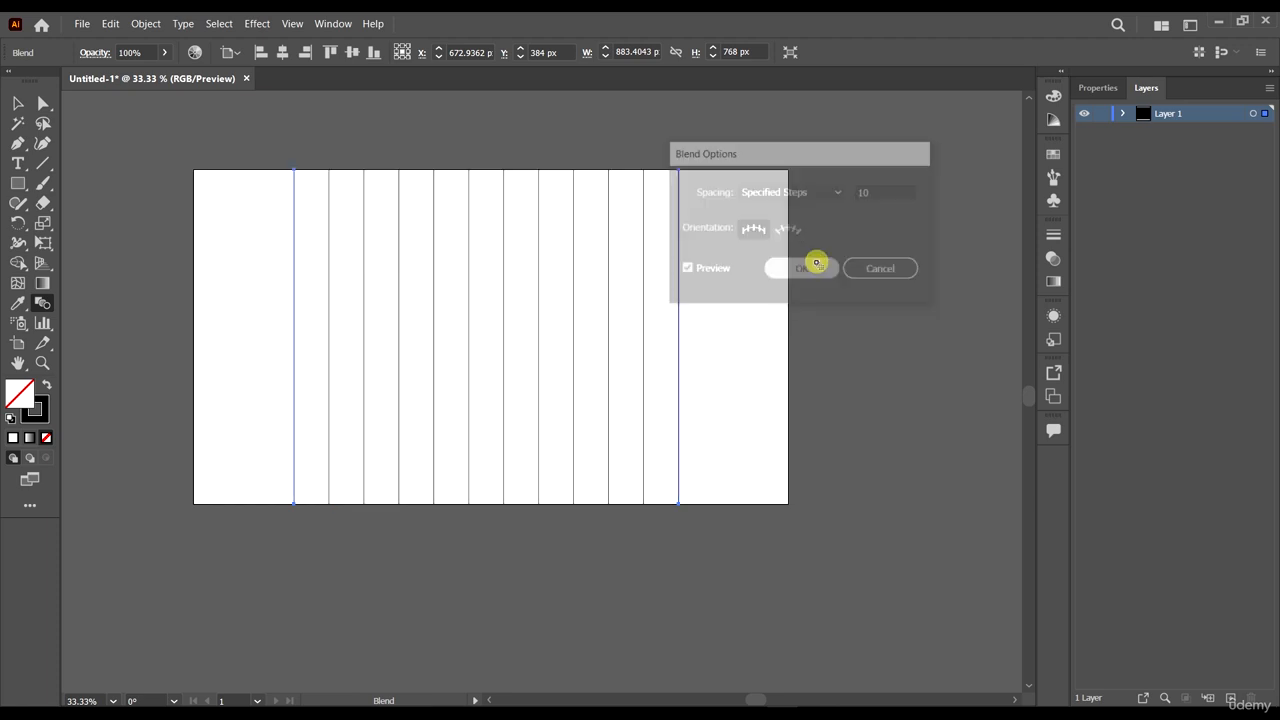
- Stretch the blended lines from their centre to about 1036 px tall and create a copy rotated 90°
left_click(17, 104)
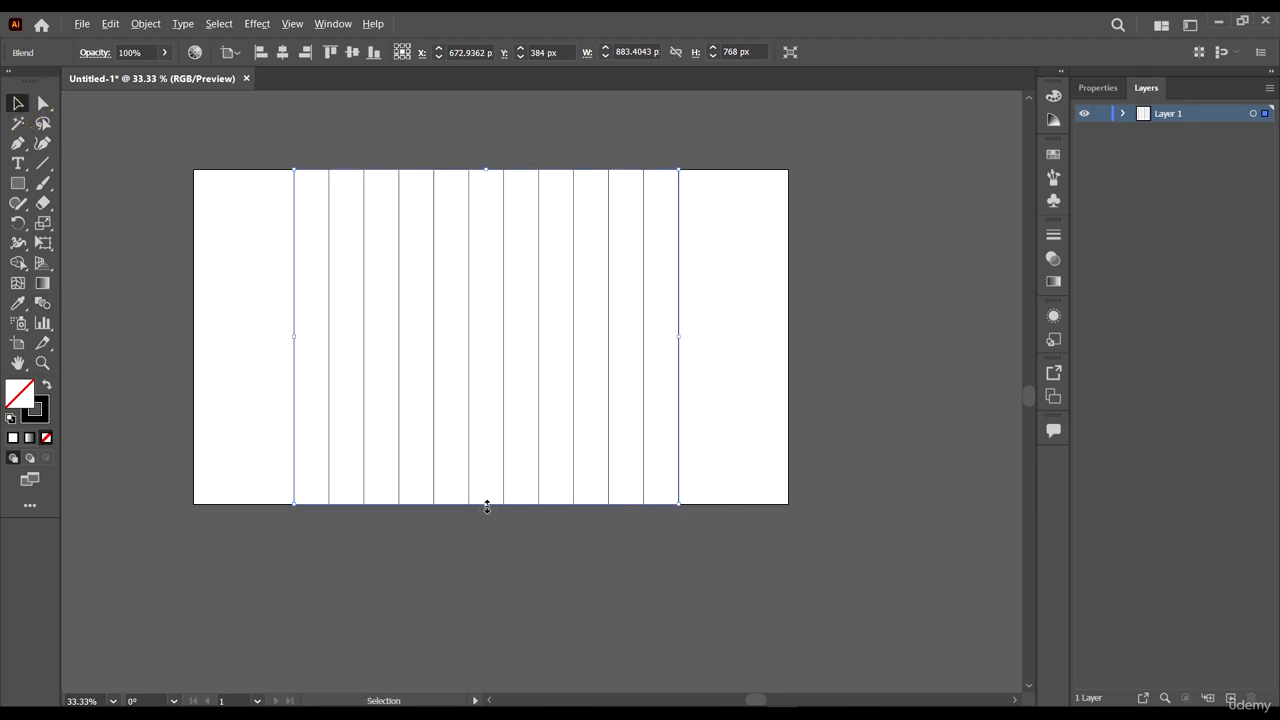
left_click_drag(487, 507, 486, 561)
right_click(557, 457)
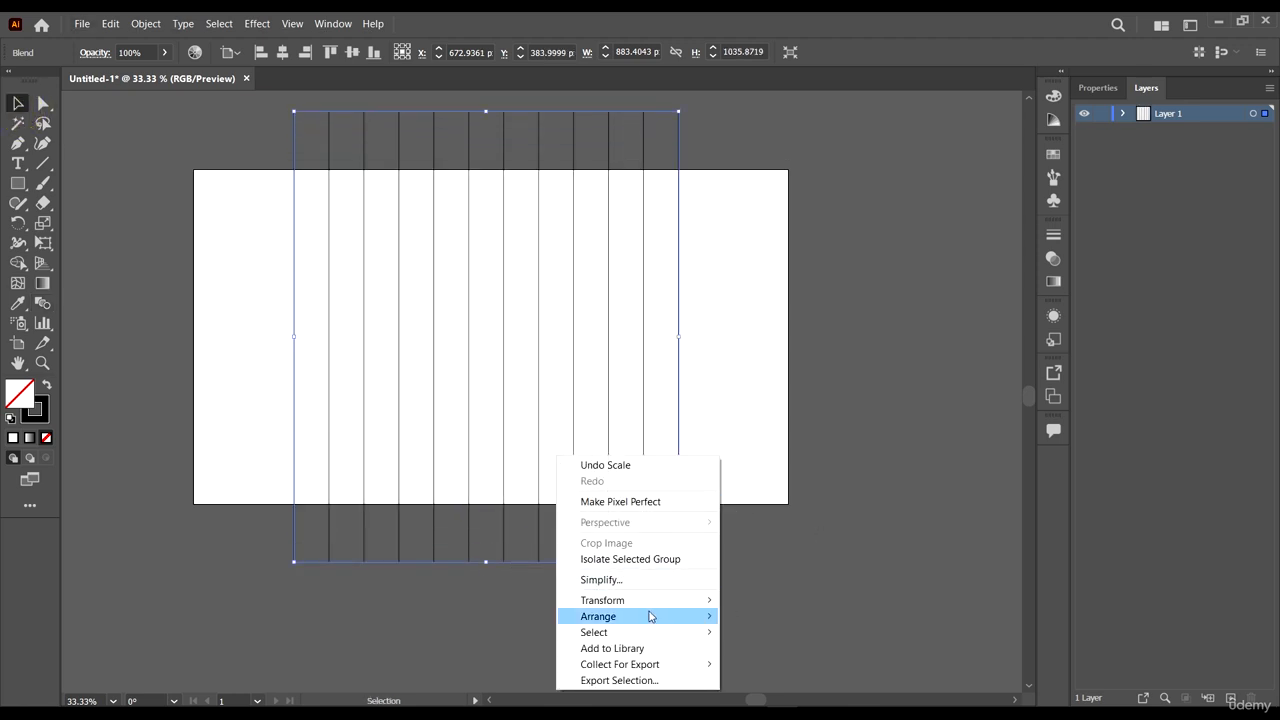
mouse_move(655, 600)
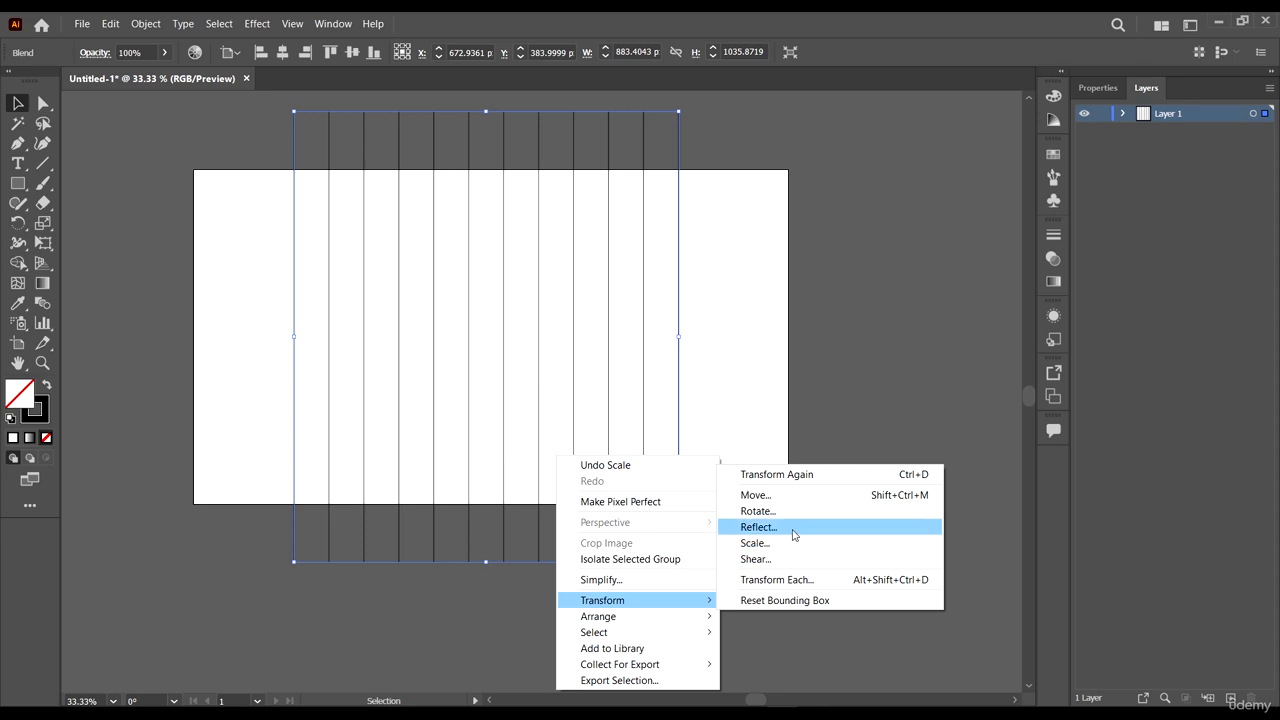
left_click(758, 511)
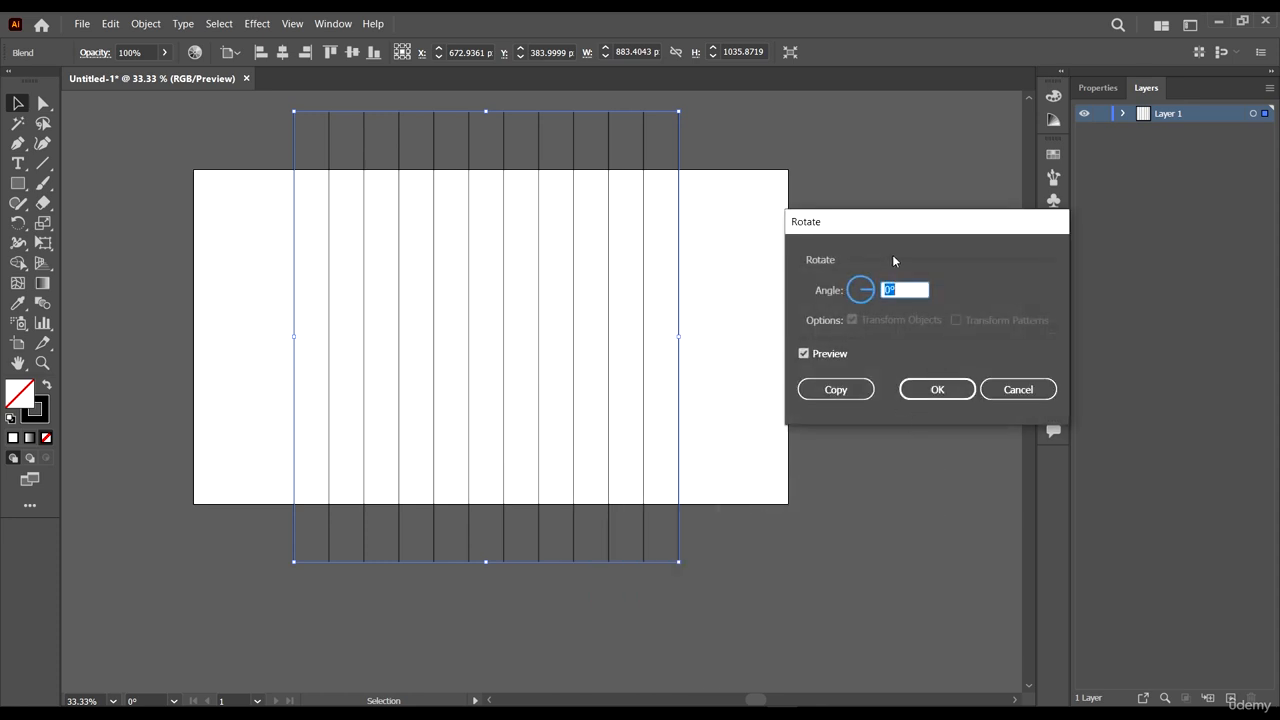
type("90")
left_click(819, 355)
left_click(819, 355)
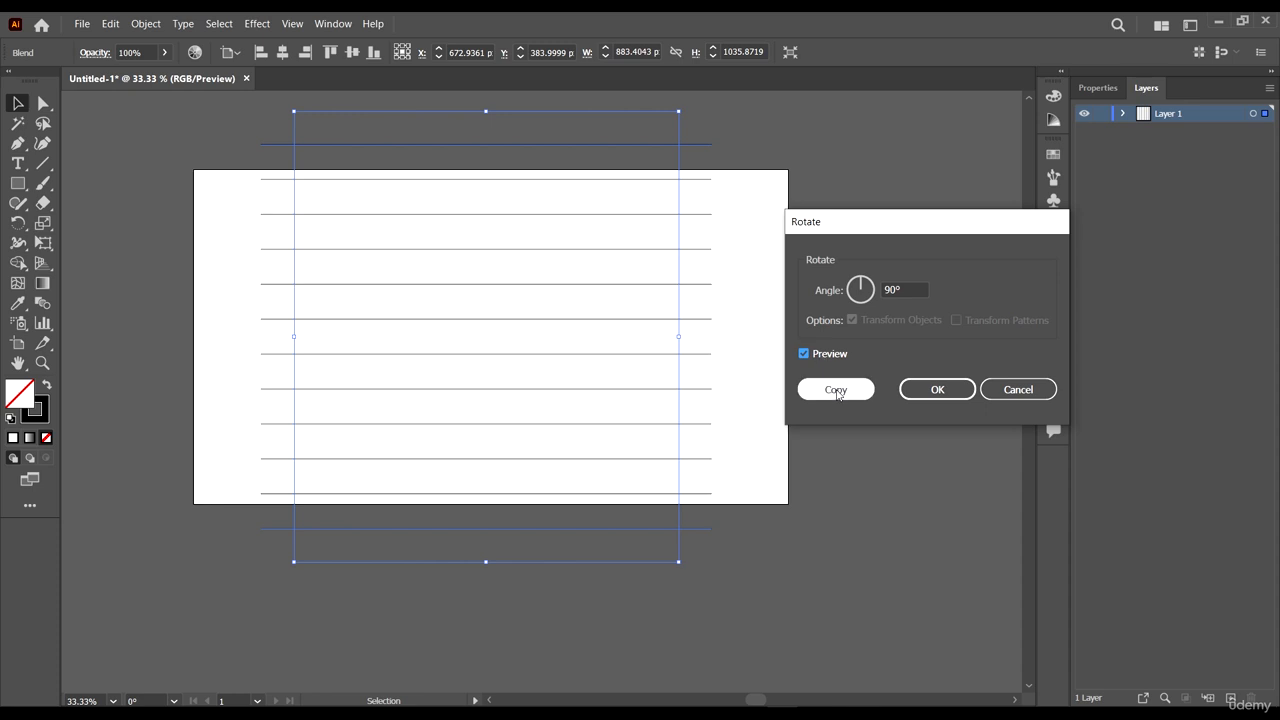
left_click(835, 390)
left_click(883, 441)
- Scale both line blends down together about their centre to about 689 px square so they fit inside the artboard
scroll(740, 325, "up", 1)
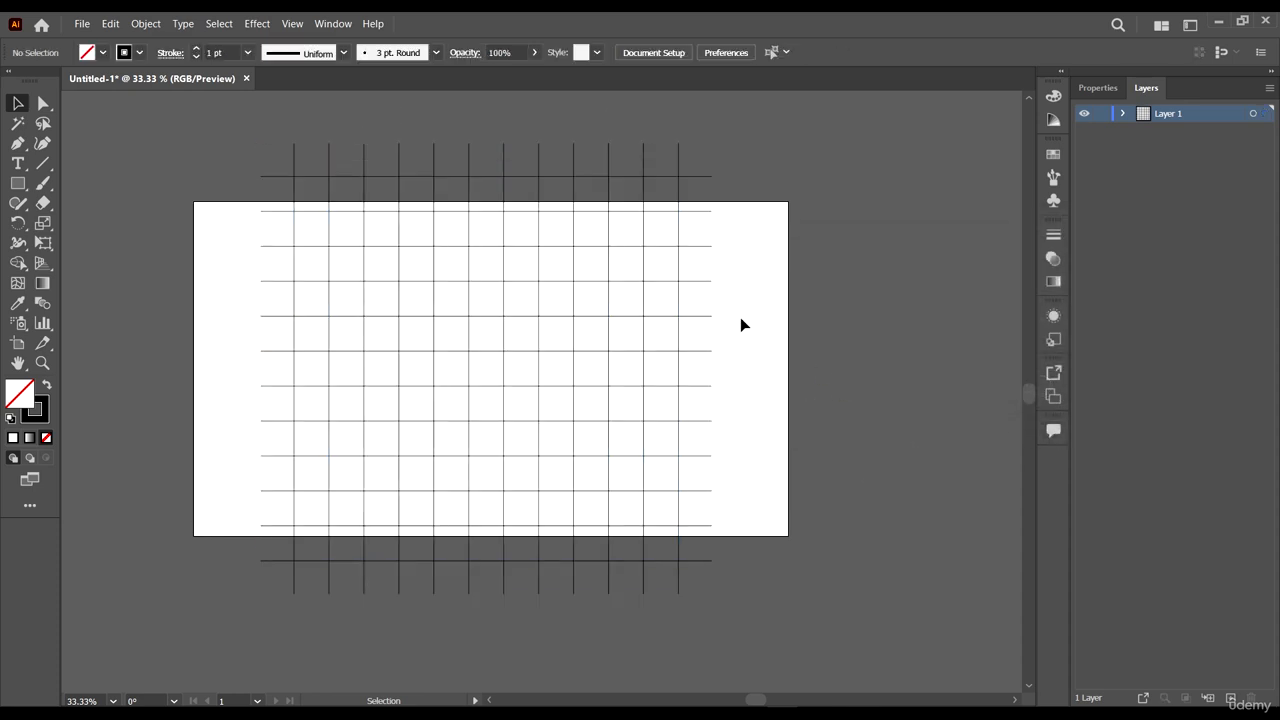
left_click_drag(883, 494, 7, 141)
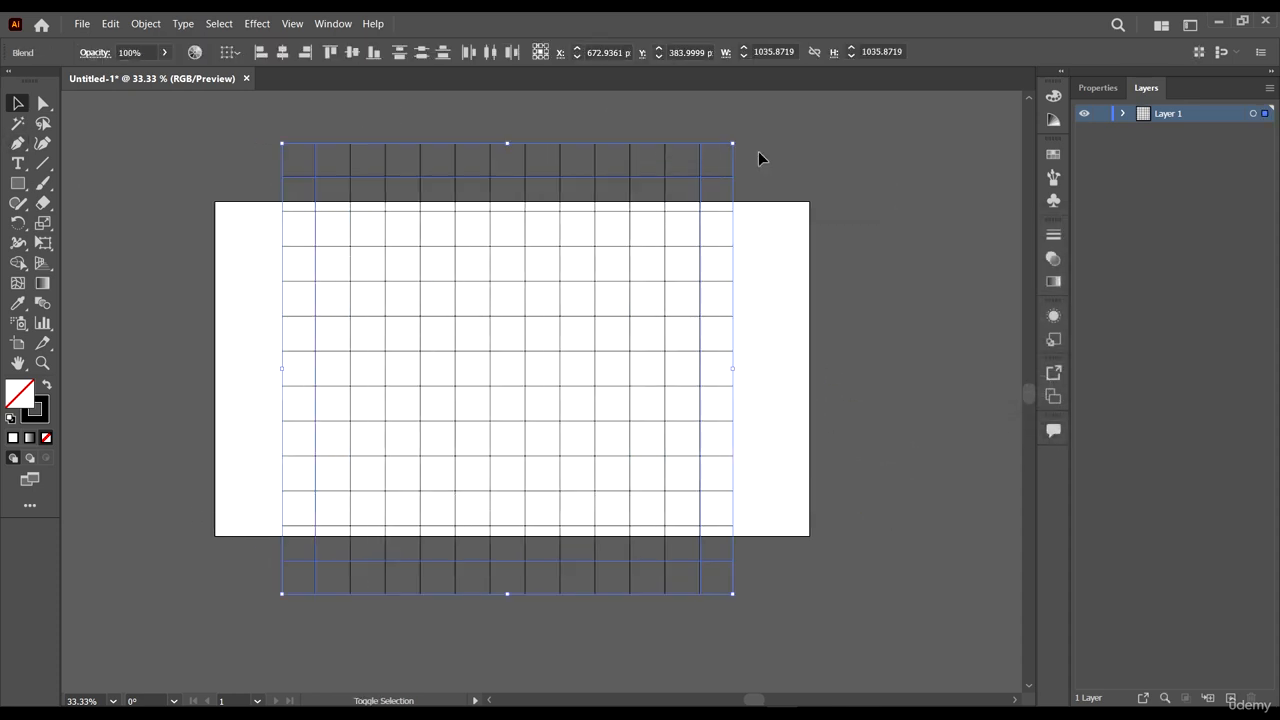
left_click_drag(733, 145, 658, 219)
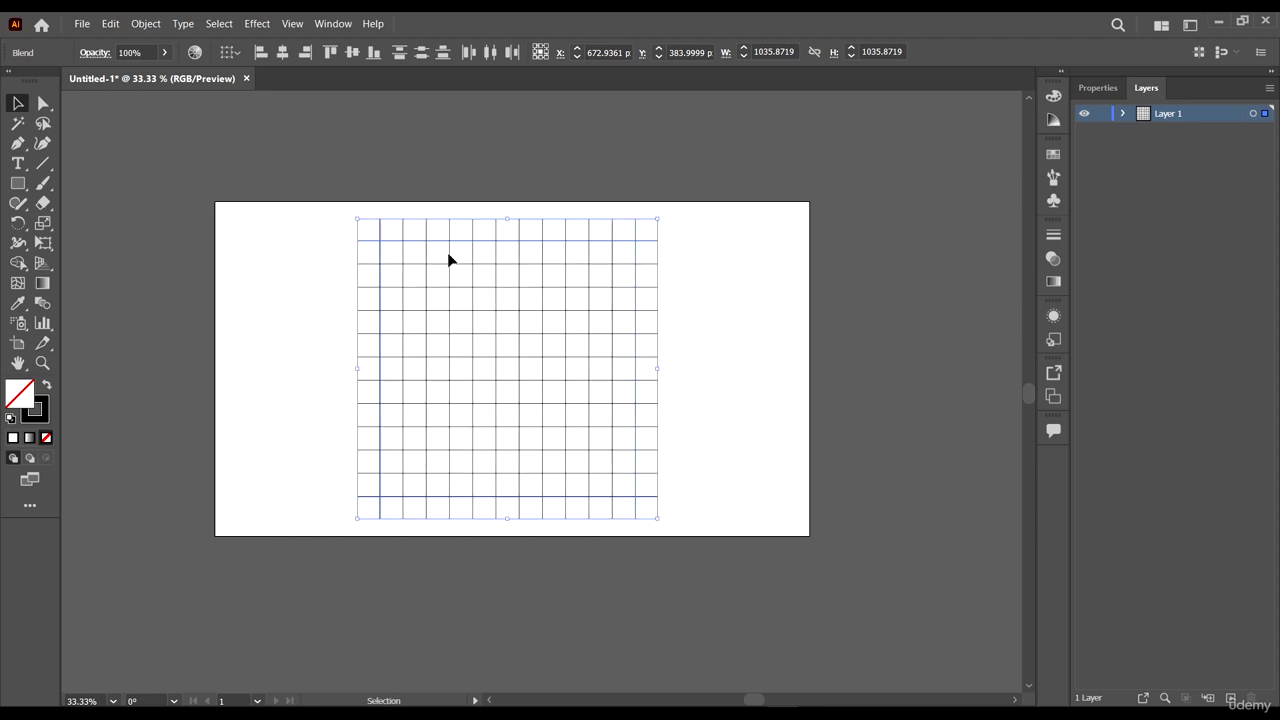
scroll(770, 368, "down", 1)
left_click(757, 381)
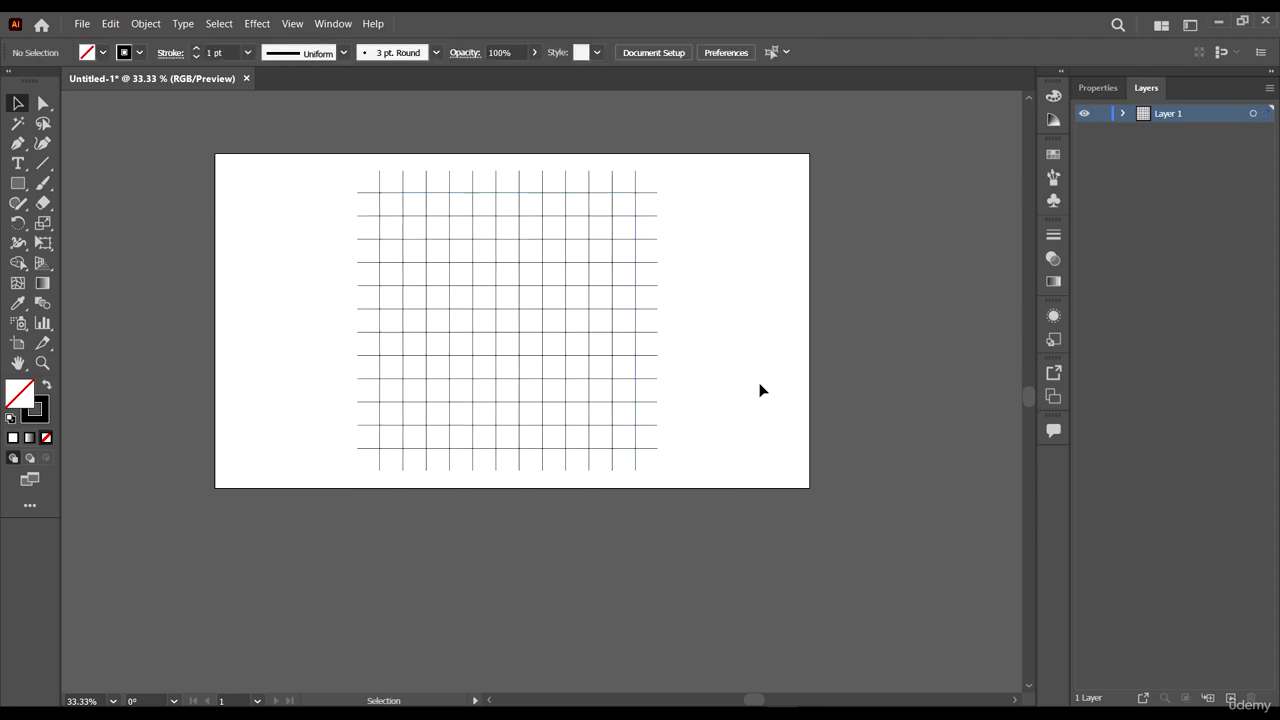
- Expand the vertical and horizontal blends into individual line paths
left_click(43, 163)
left_click_drag(319, 154, 735, 440)
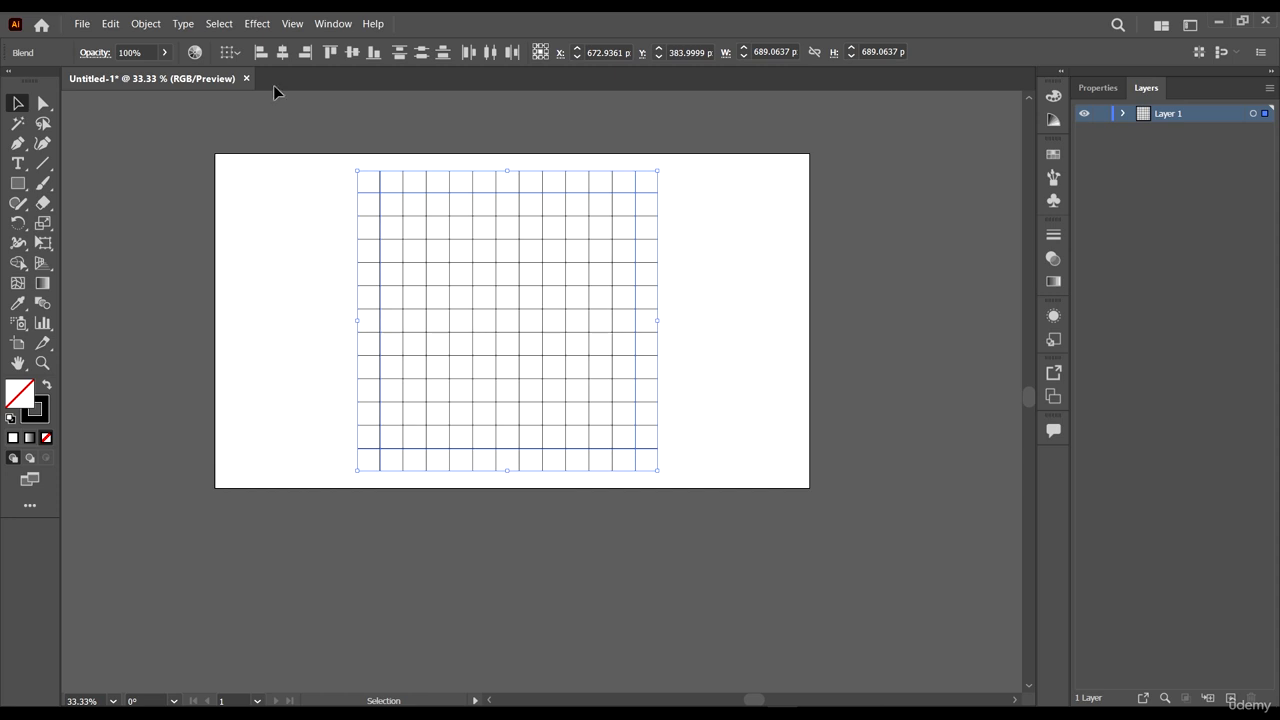
left_click(145, 23)
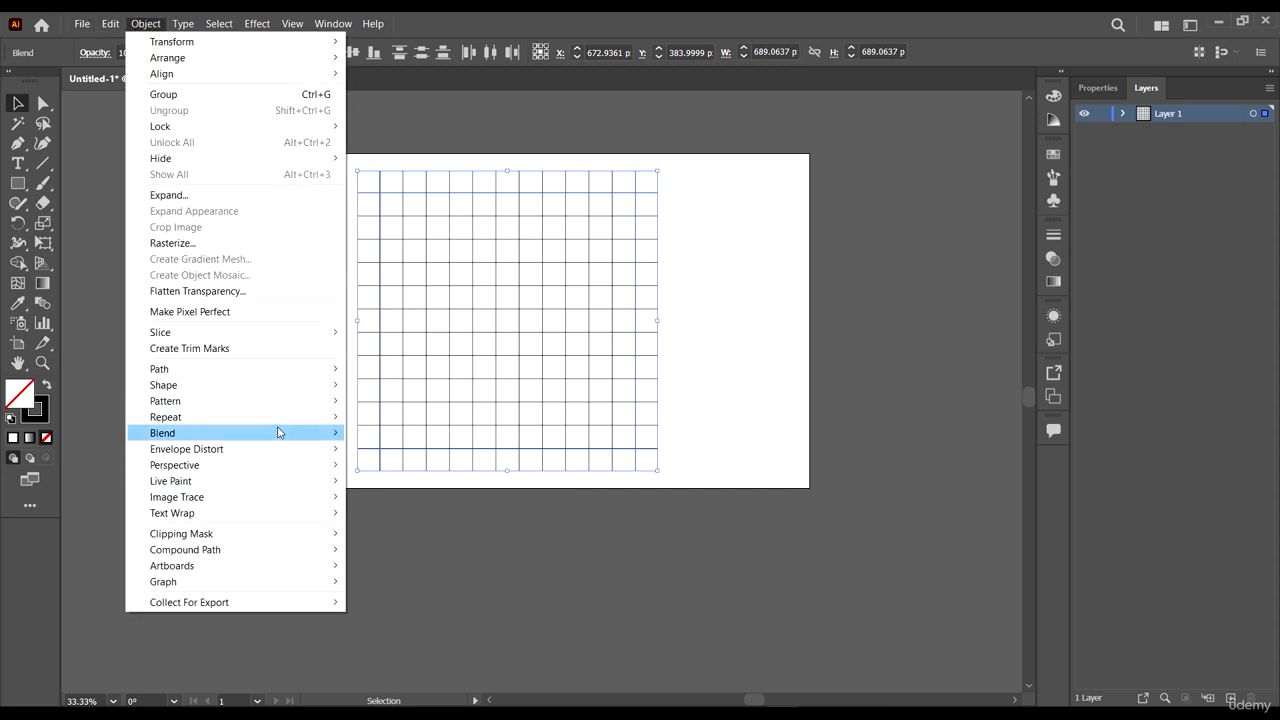
mouse_move(278, 432)
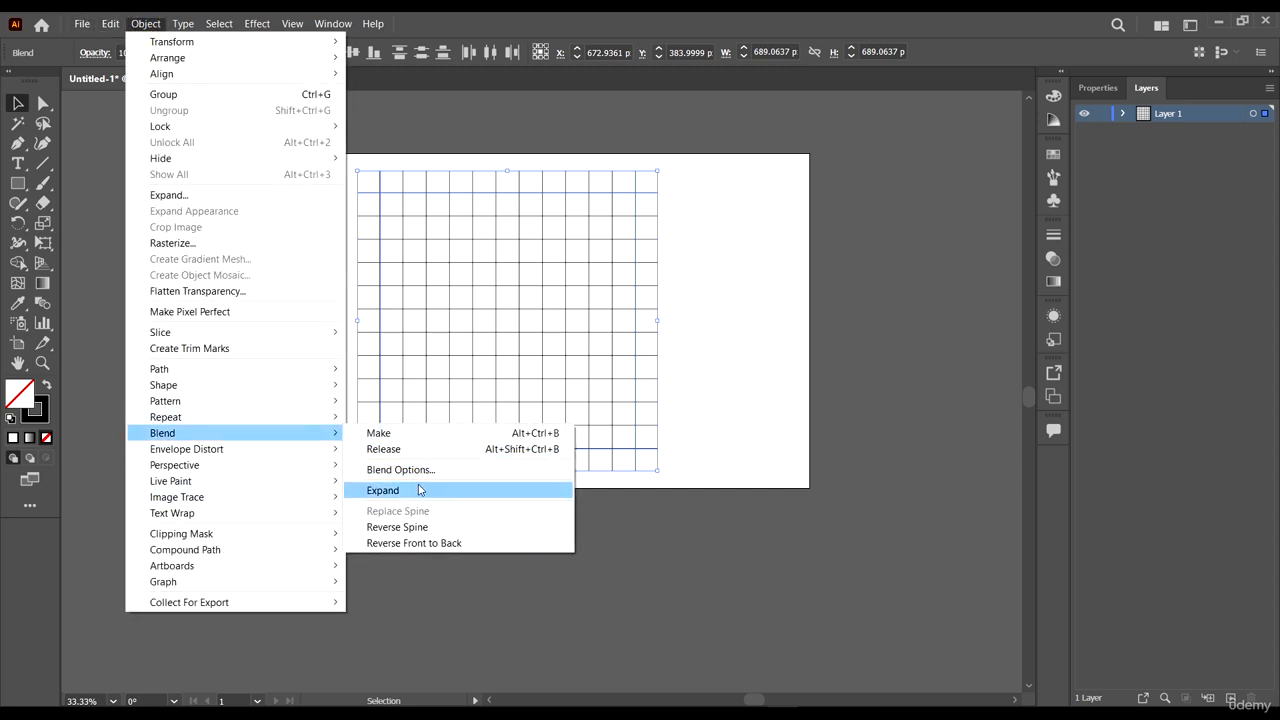
left_click(420, 489)
- Ungroup the expanded grid lines and deselect them
key("ctrl+1")
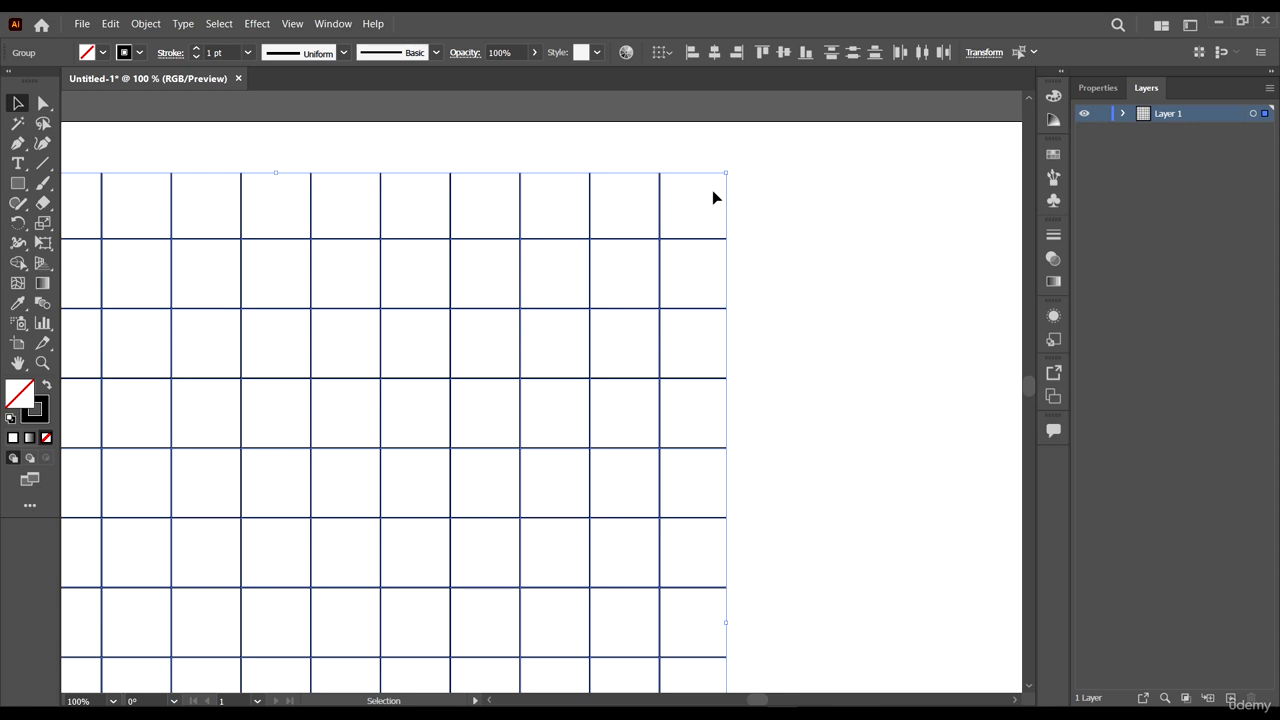
scroll(712, 191, "up", 4)
scroll(694, 326, "down", 8)
scroll(694, 323, "down", 1)
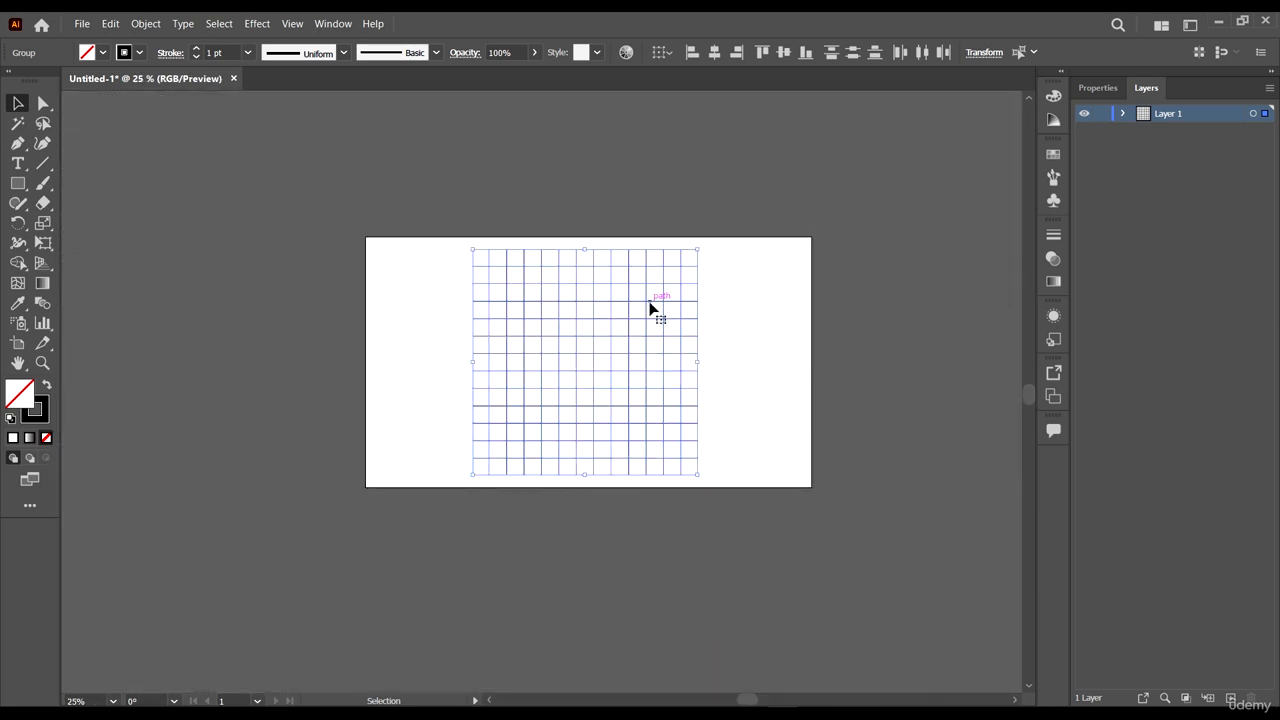
right_click(650, 302)
left_click(711, 412)
left_click(757, 480)
scroll(676, 368, "up", 2)
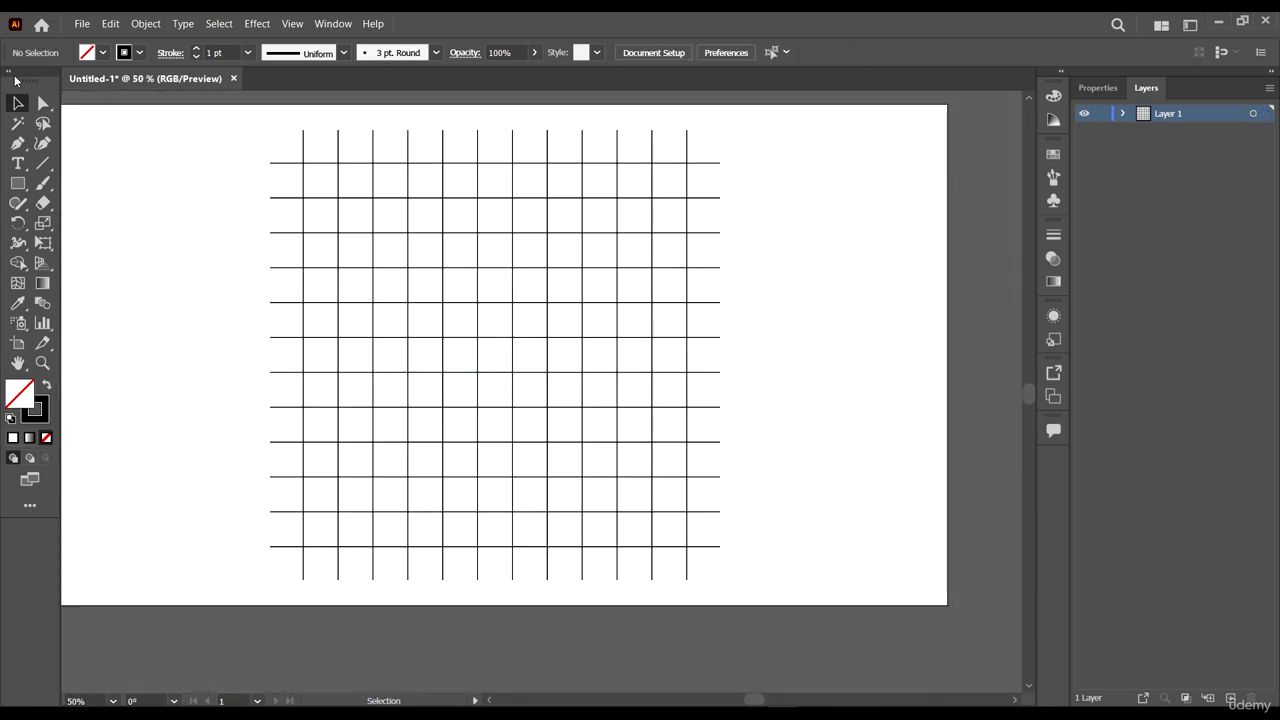
- Draw an open S-shaped curve with the Pen tool, placing its four anchor points on grid intersections, and deselect it
left_click(17, 143)
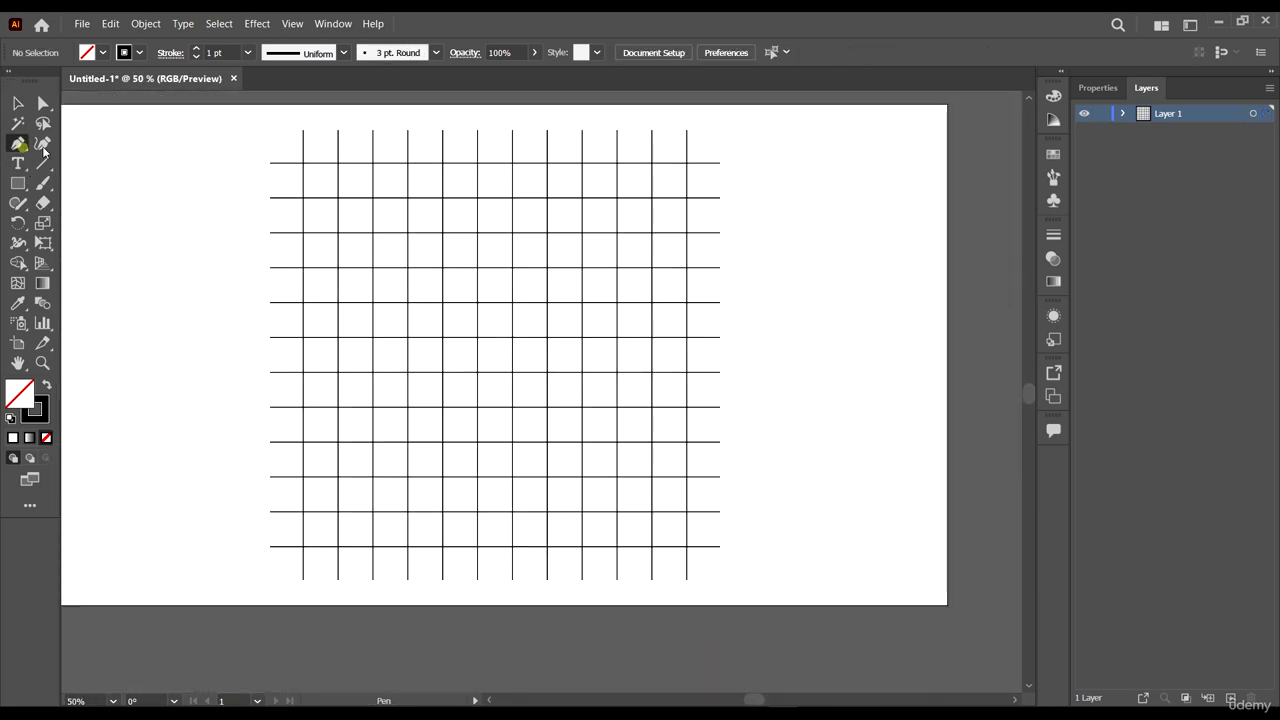
left_click(372, 232)
left_click_drag(407, 302, 458, 302)
left_click_drag(480, 372, 426, 406)
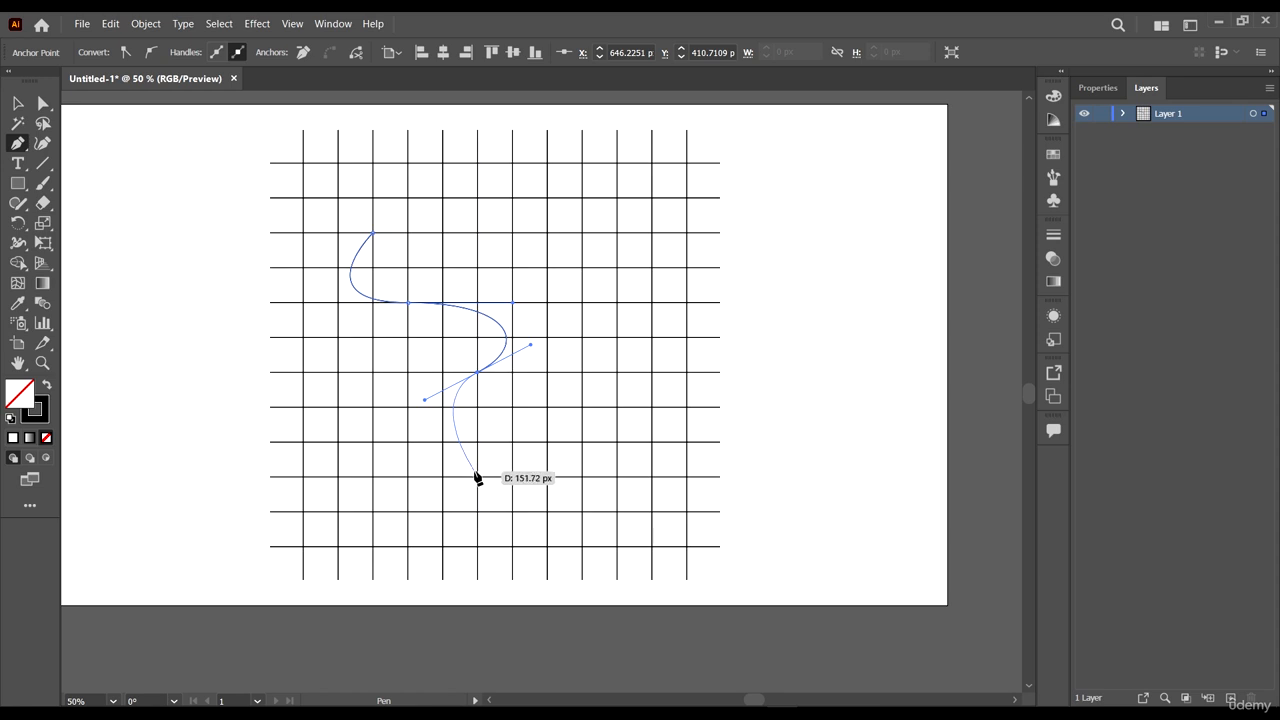
left_click_drag(477, 476, 632, 495)
left_click(17, 103)
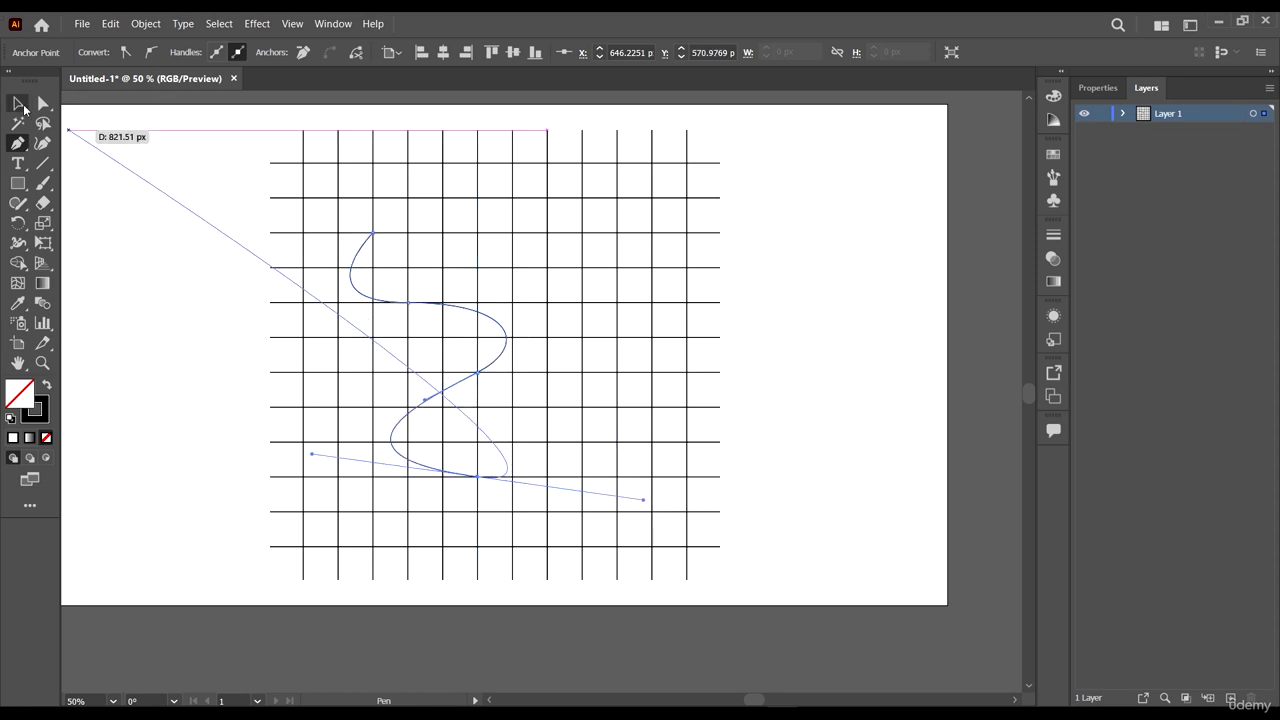
left_click(166, 257)
scroll(726, 408, "down", 1)
scroll(566, 337, "up", 1)
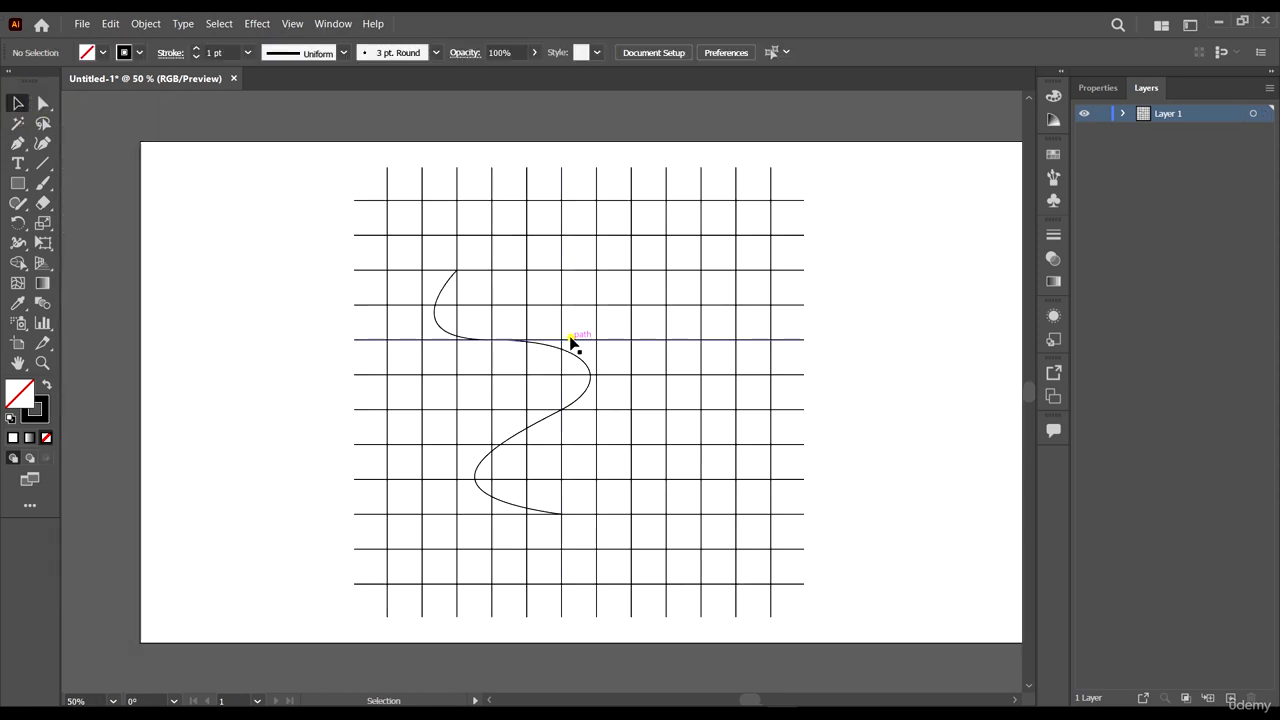
- Delete the whole line grid together with the curve drawn over it
left_click(571, 338)
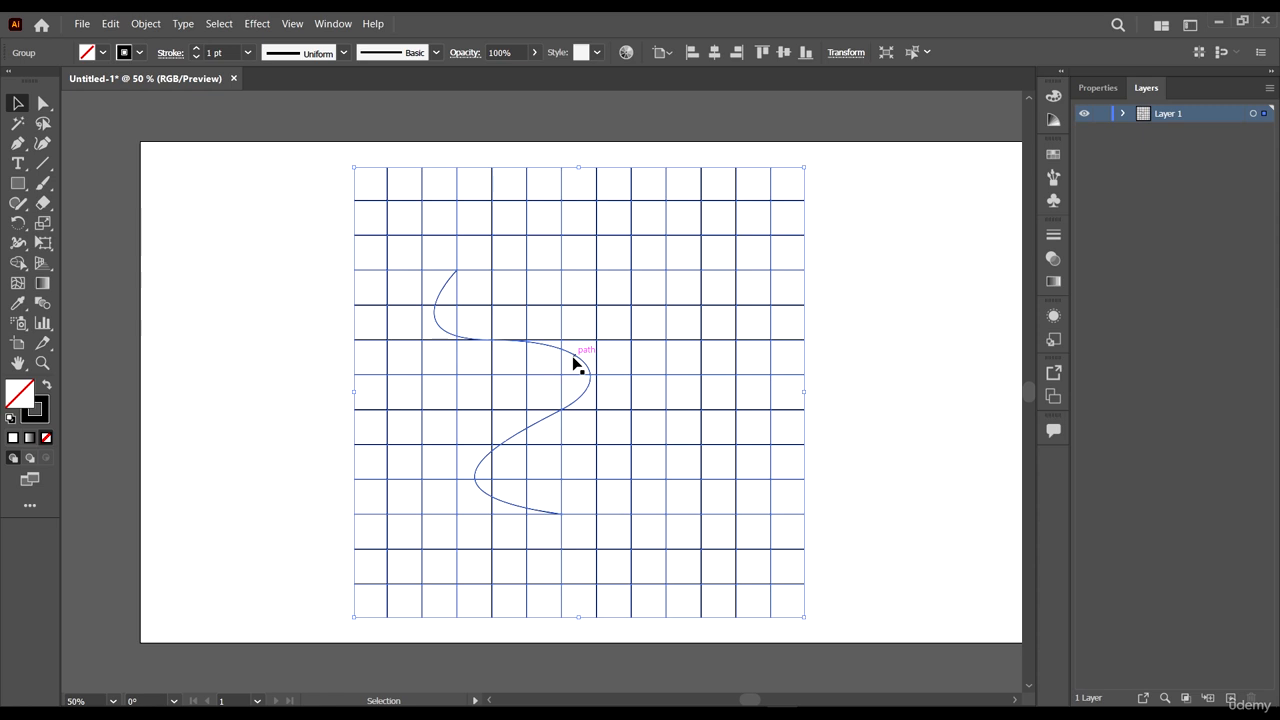
scroll(598, 343, "down", 2)
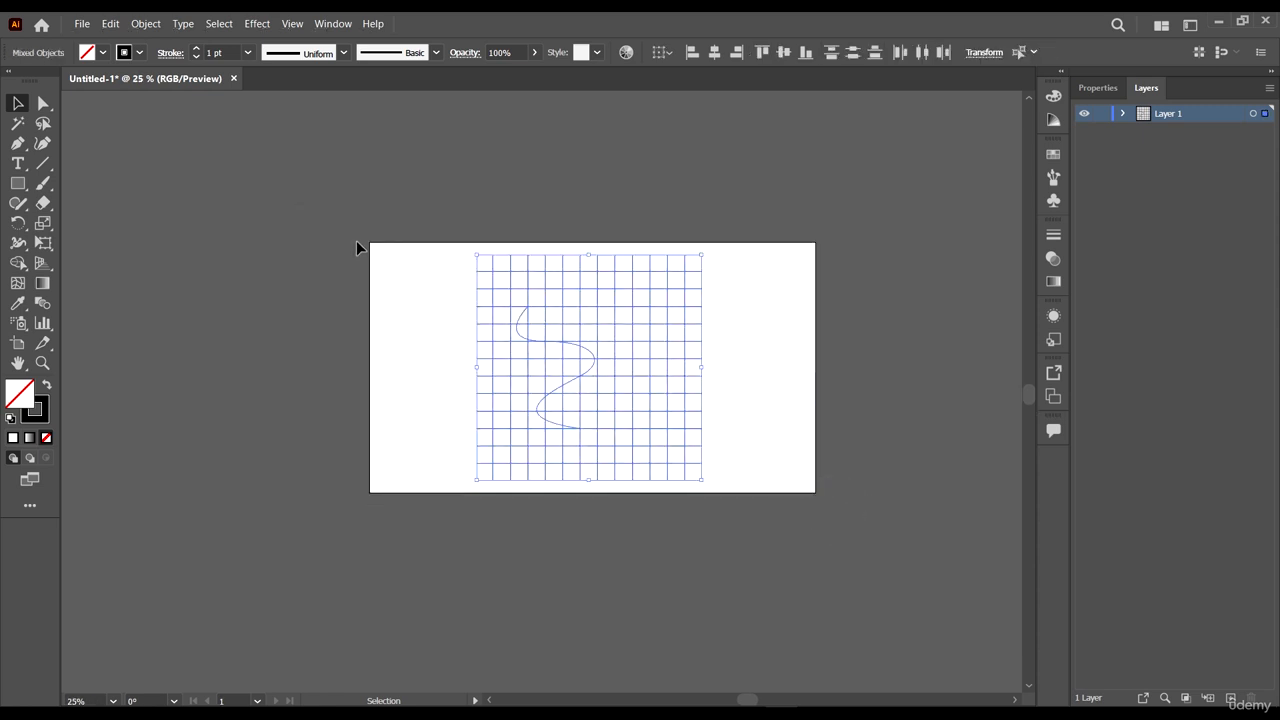
key("Delete")
scroll(652, 368, "up", 1)
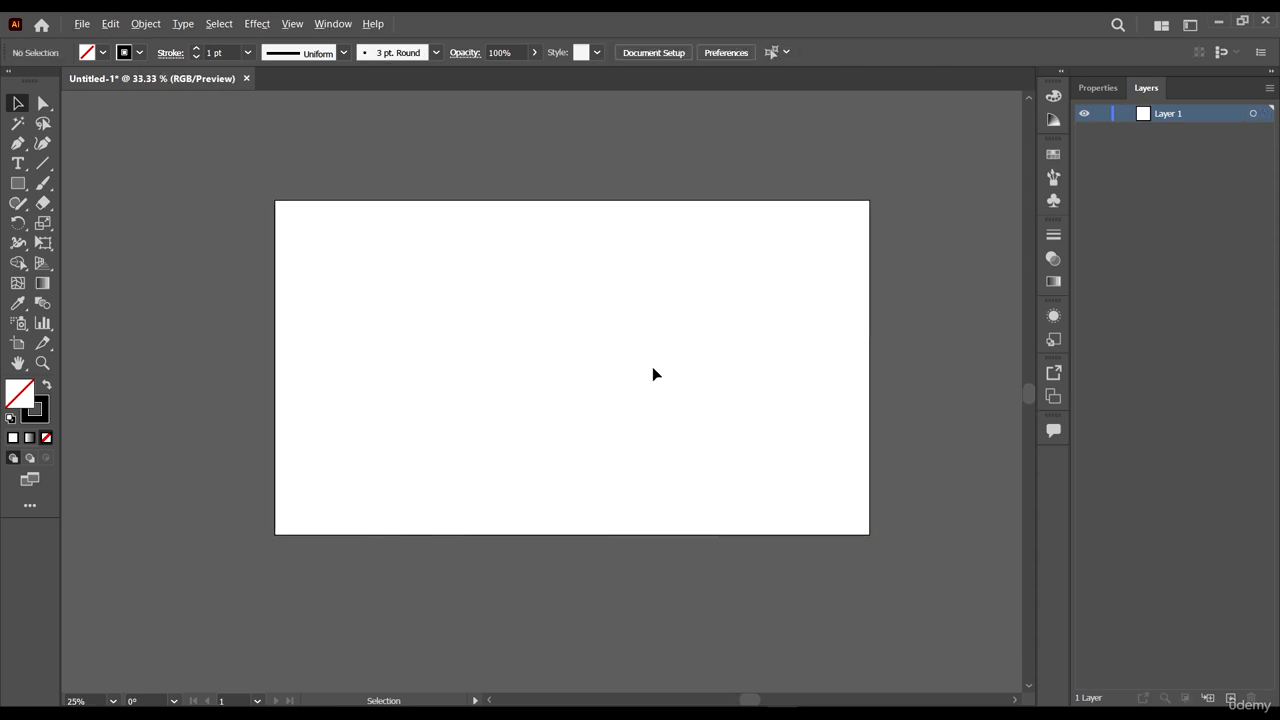
- Draw a square about 669 px wide in the middle of the artboard and leave it with no fill
left_click(17, 183)
mouse_move(420, 227)
left_mouse_down()
mouse_move(814, 543)
mouse_move(712, 424)
left_mouse_up()
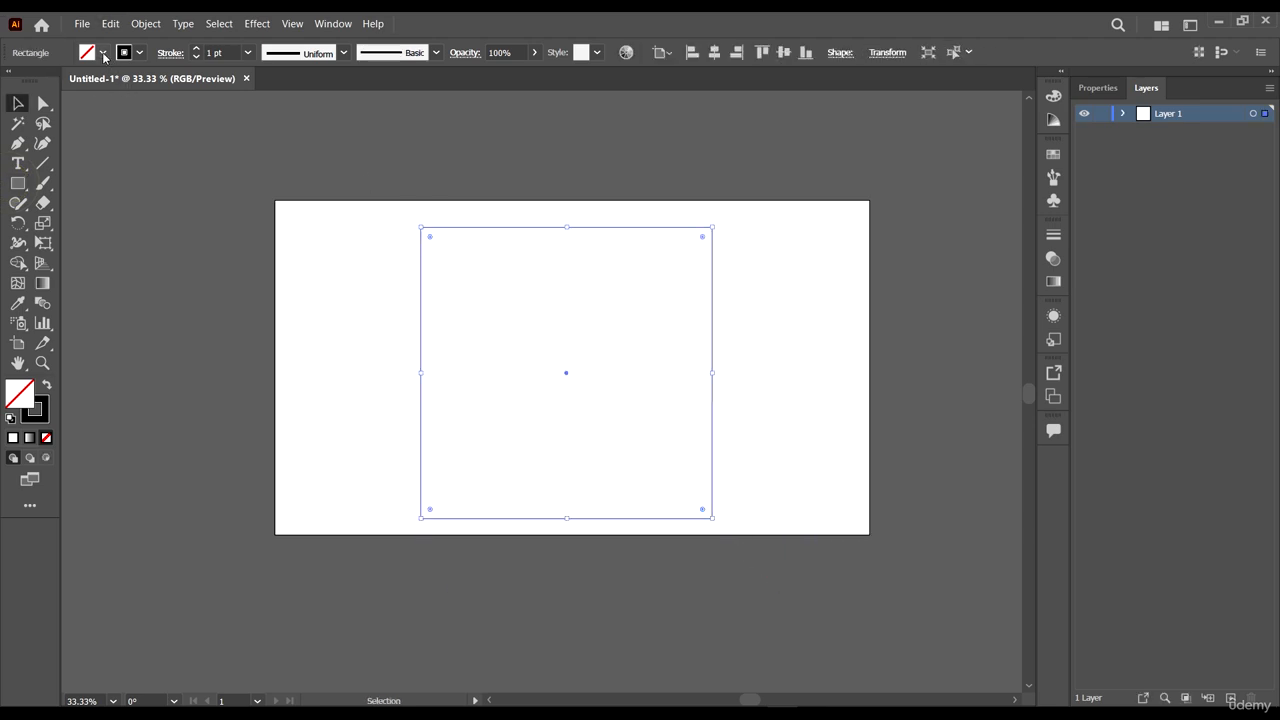
left_click(101, 52)
left_click(79, 85)
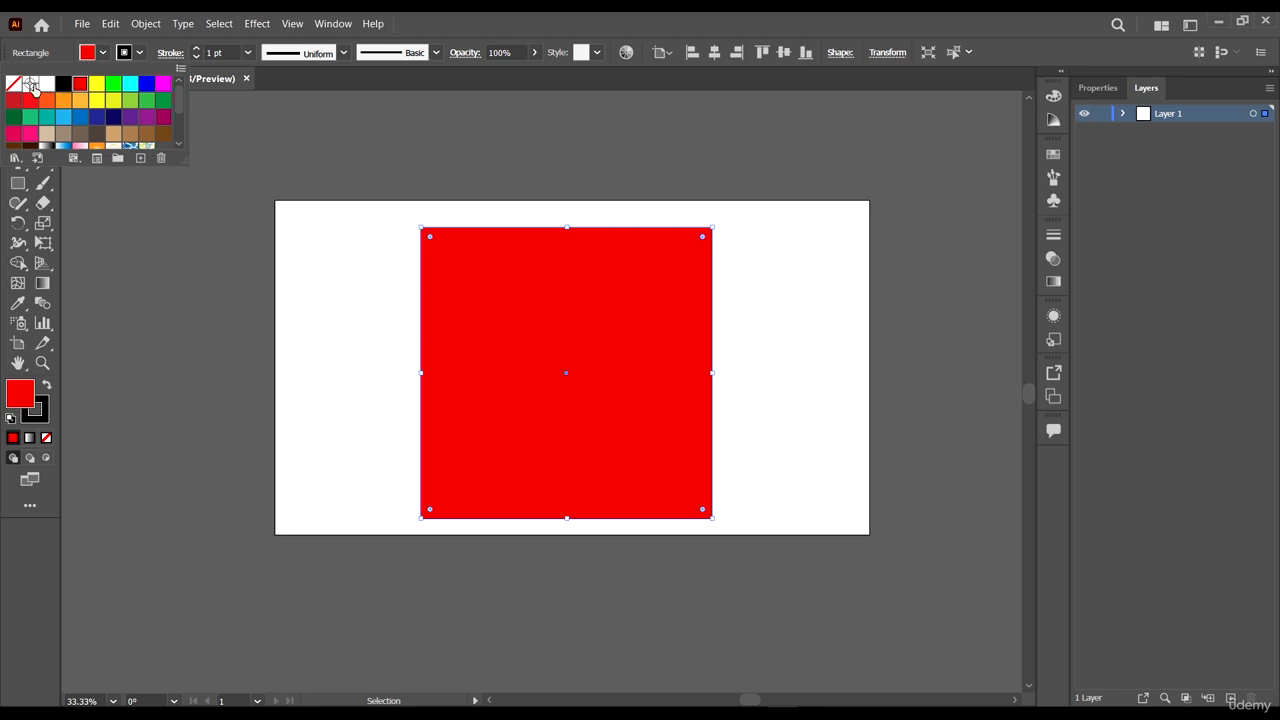
left_click(14, 84)
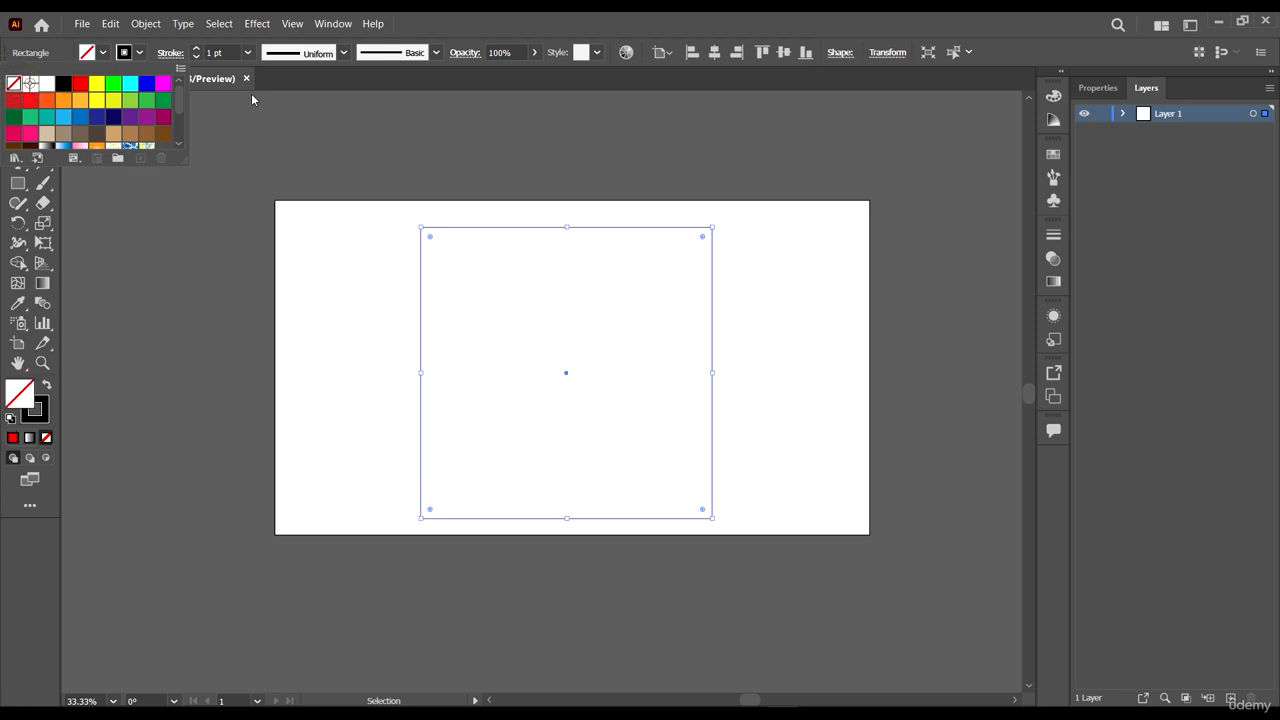
- Set the square's stroke weight to 2 pt
left_click(200, 46)
left_click(247, 52)
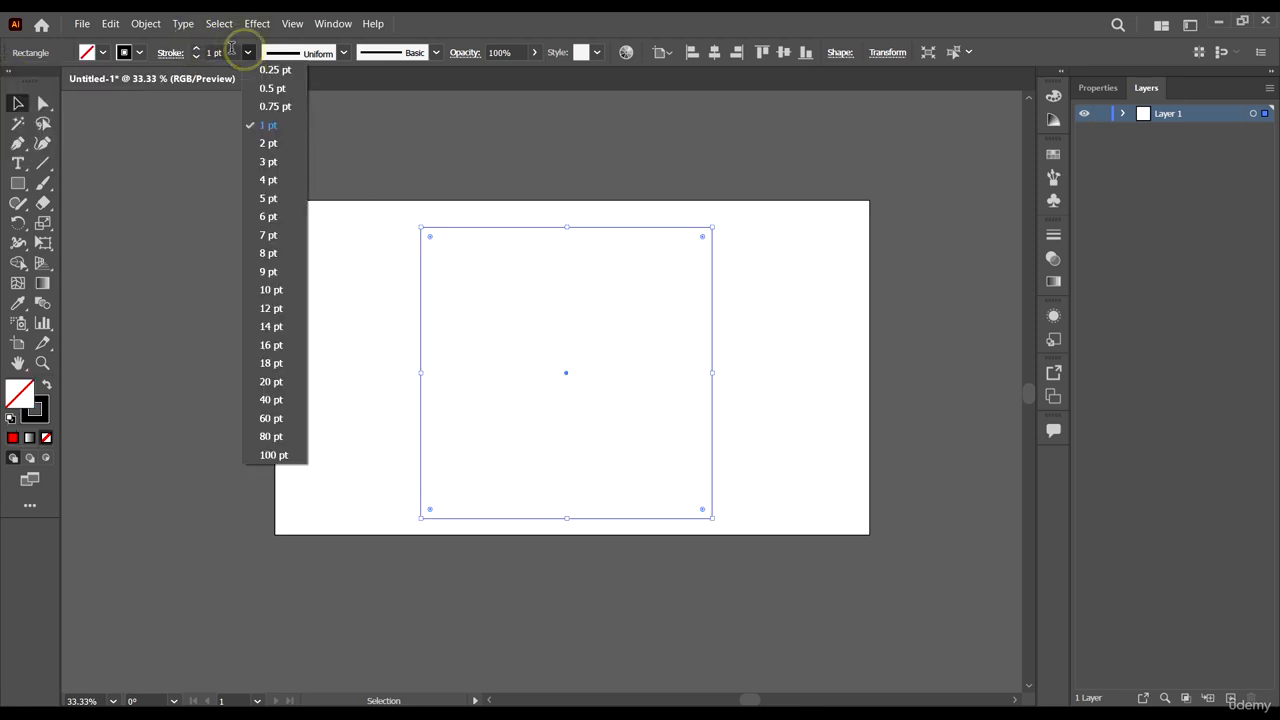
left_click(272, 137)
left_click(444, 192)
mouse_move(449, 174)
left_mouse_down()
mouse_move(648, 237)
mouse_move(715, 439)
left_mouse_up()
- Start Split Into Grid on the square with the preview turned on and the artwork in view
key("alt+o")
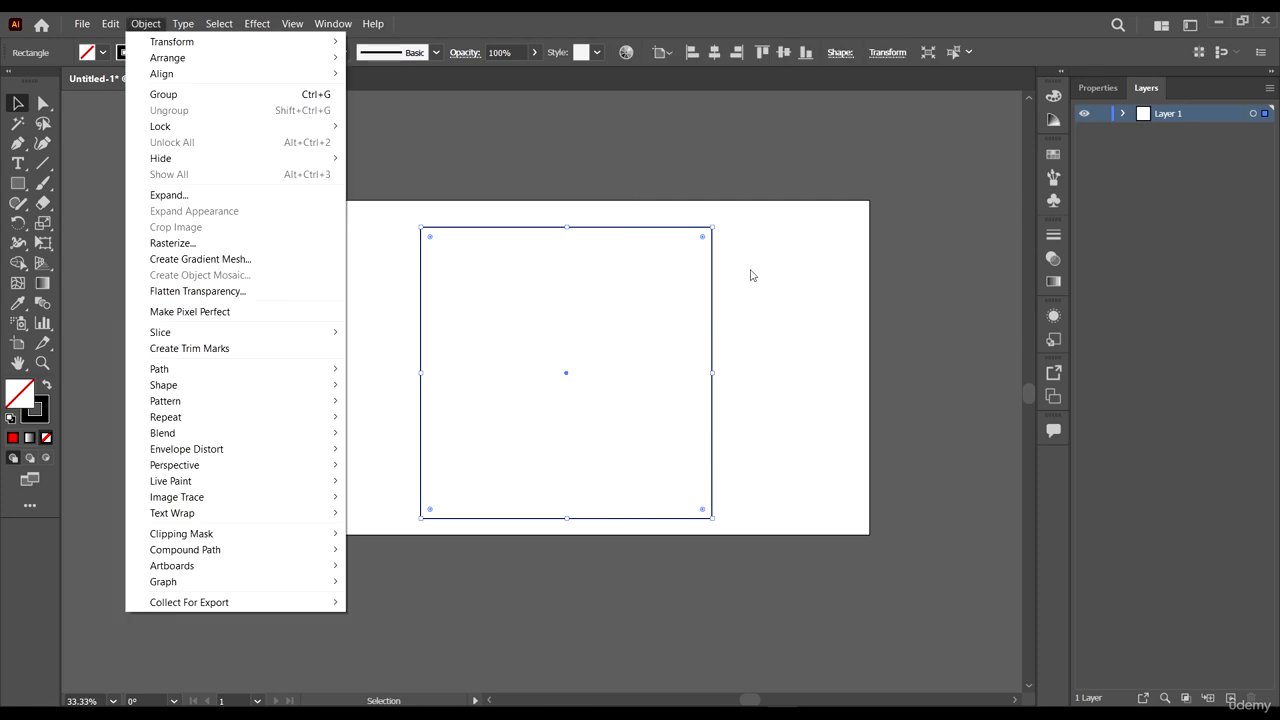
left_click(763, 243)
key("alt+o")
mouse_move(175, 370)
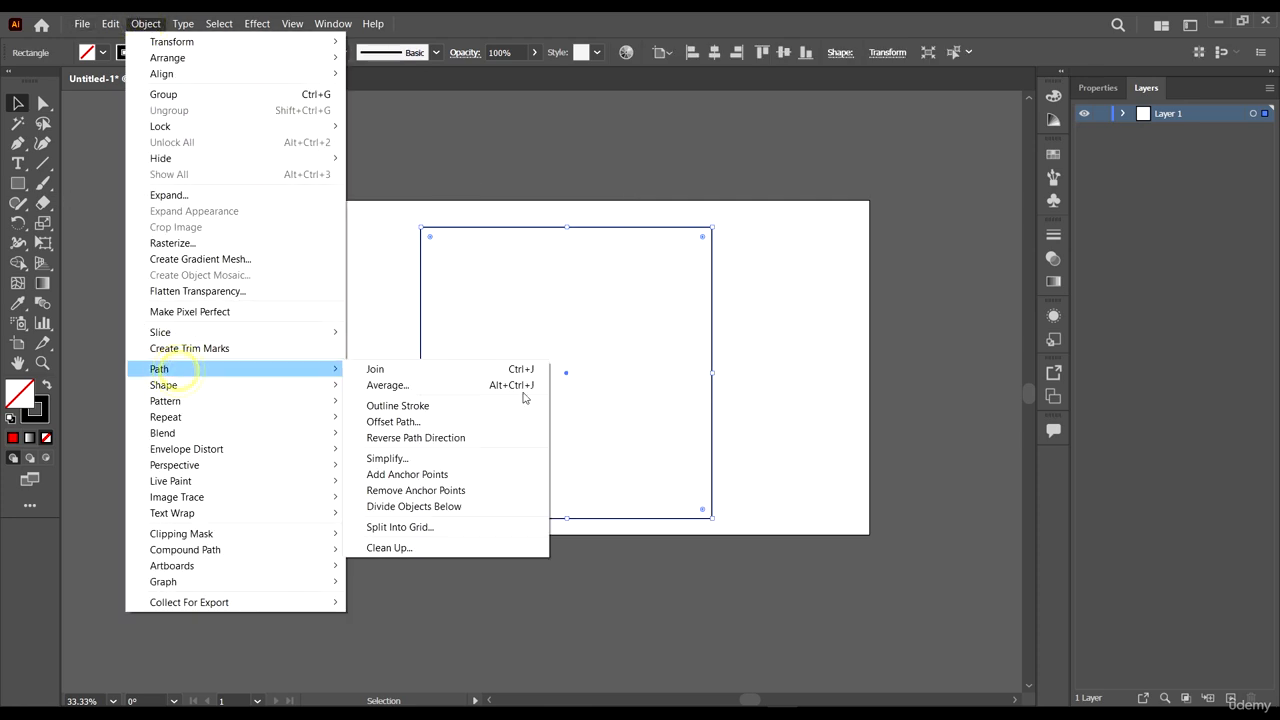
left_click(393, 528)
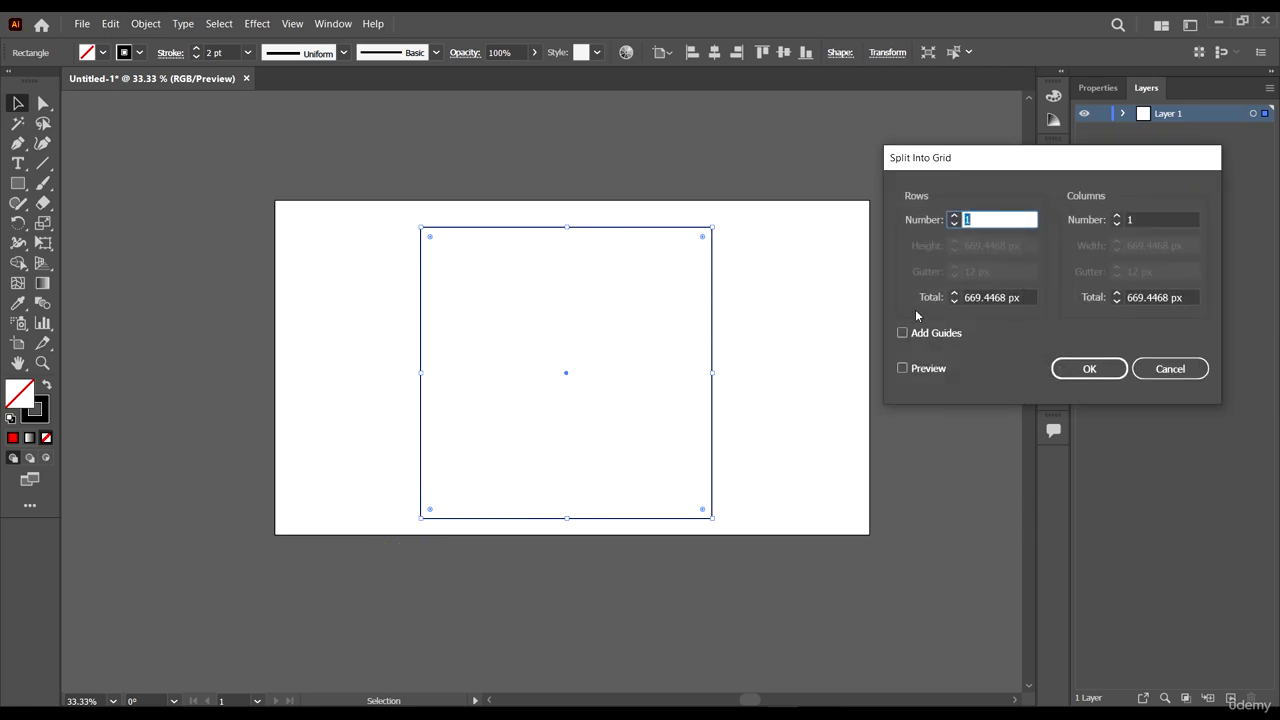
left_click_drag(1040, 163, 928, 176)
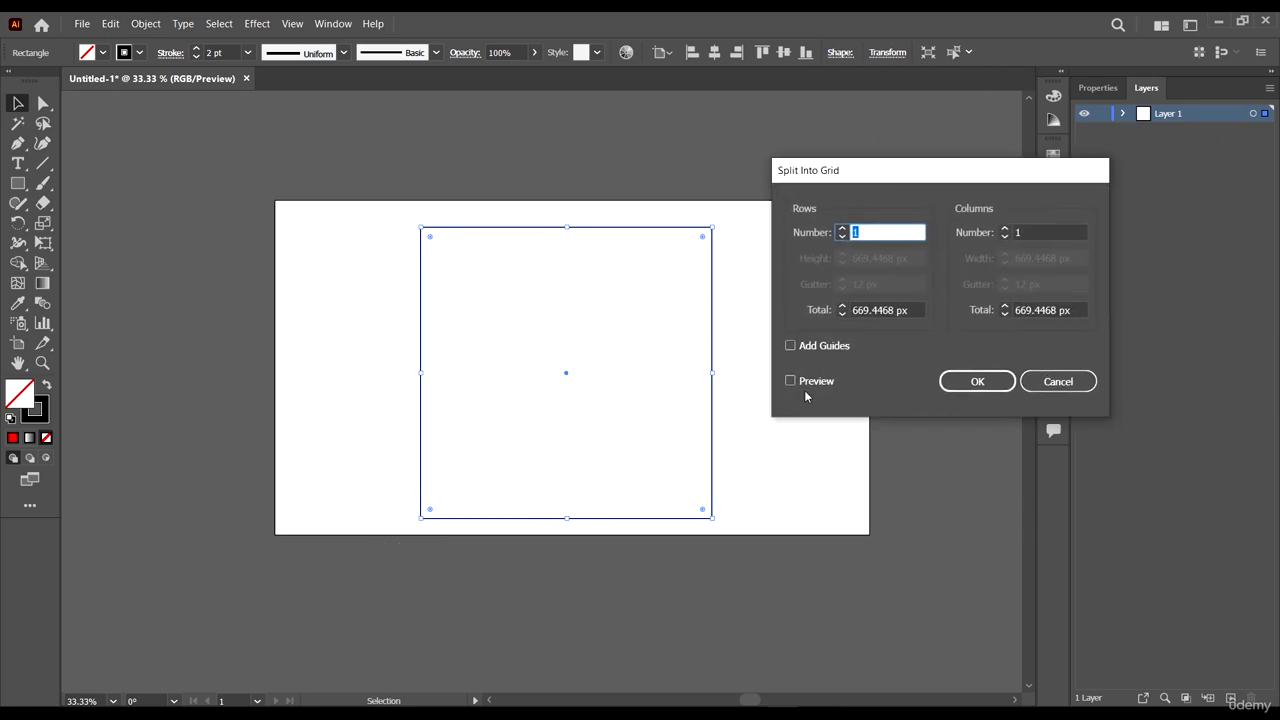
left_click(790, 381)
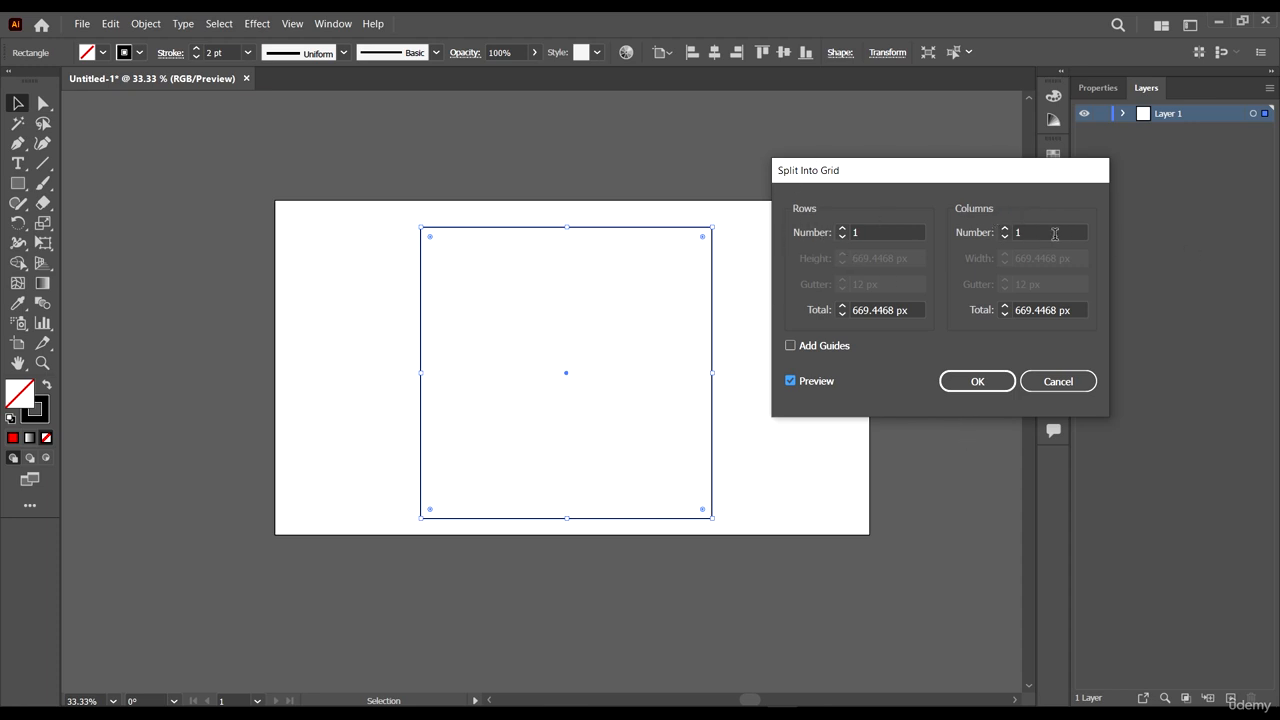
- Divide the square into 4 rows and 4 columns
left_click(842, 229)
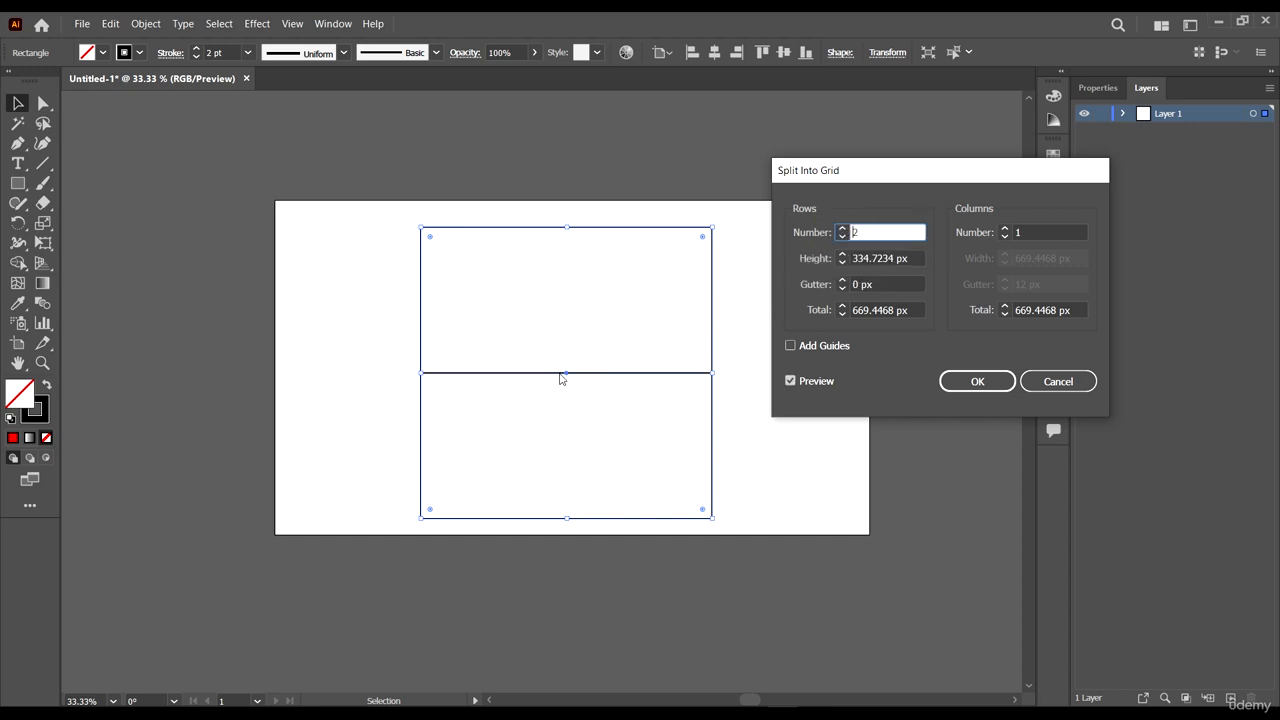
left_click(1003, 229)
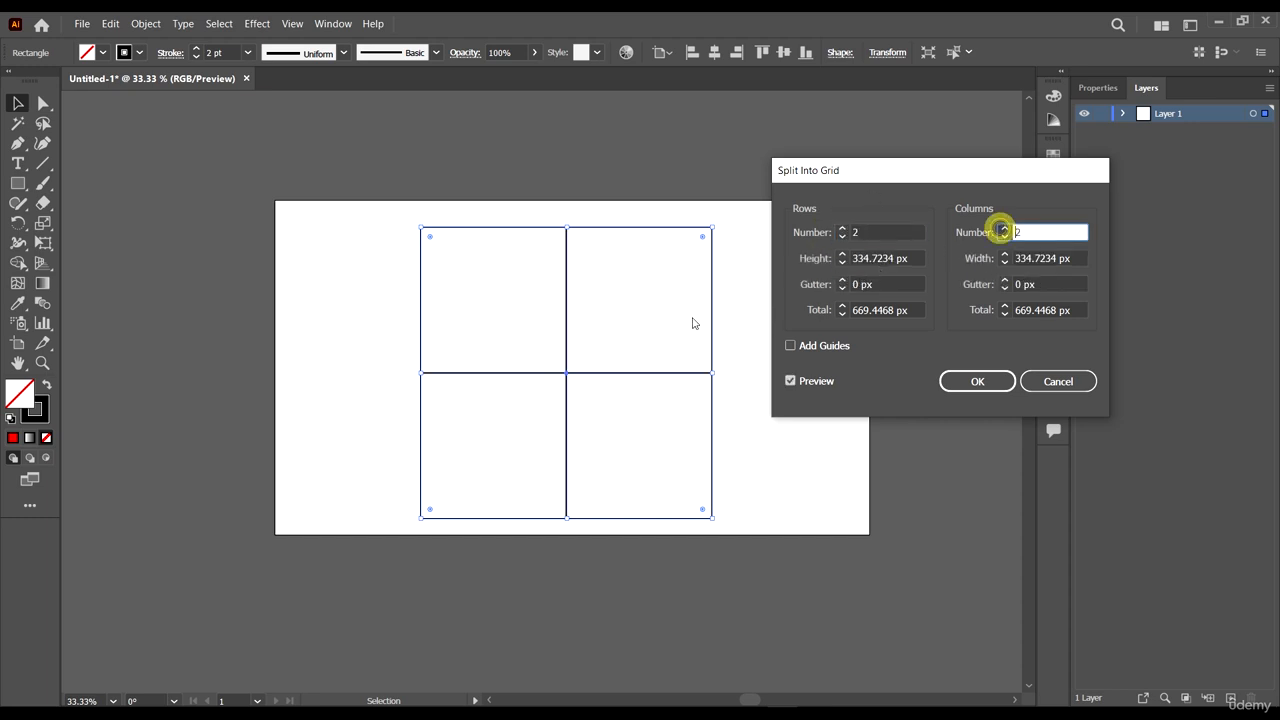
left_click(842, 228)
left_click(842, 228)
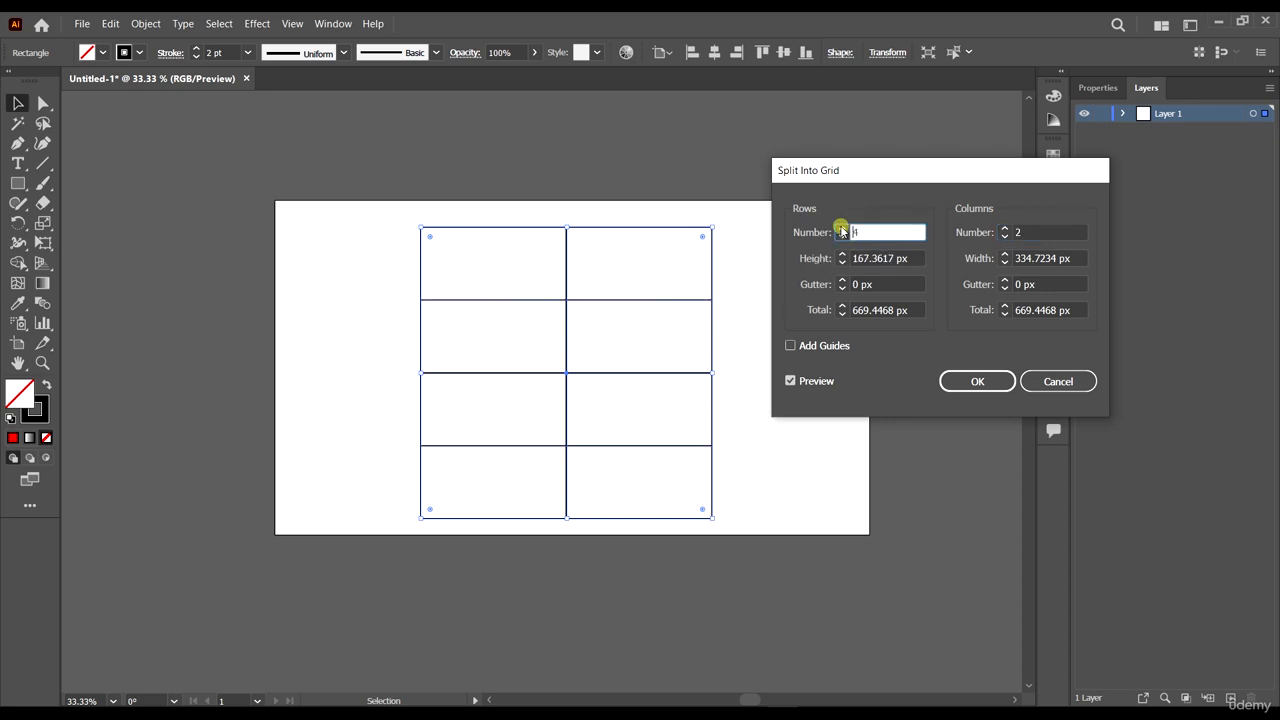
left_click(1004, 229)
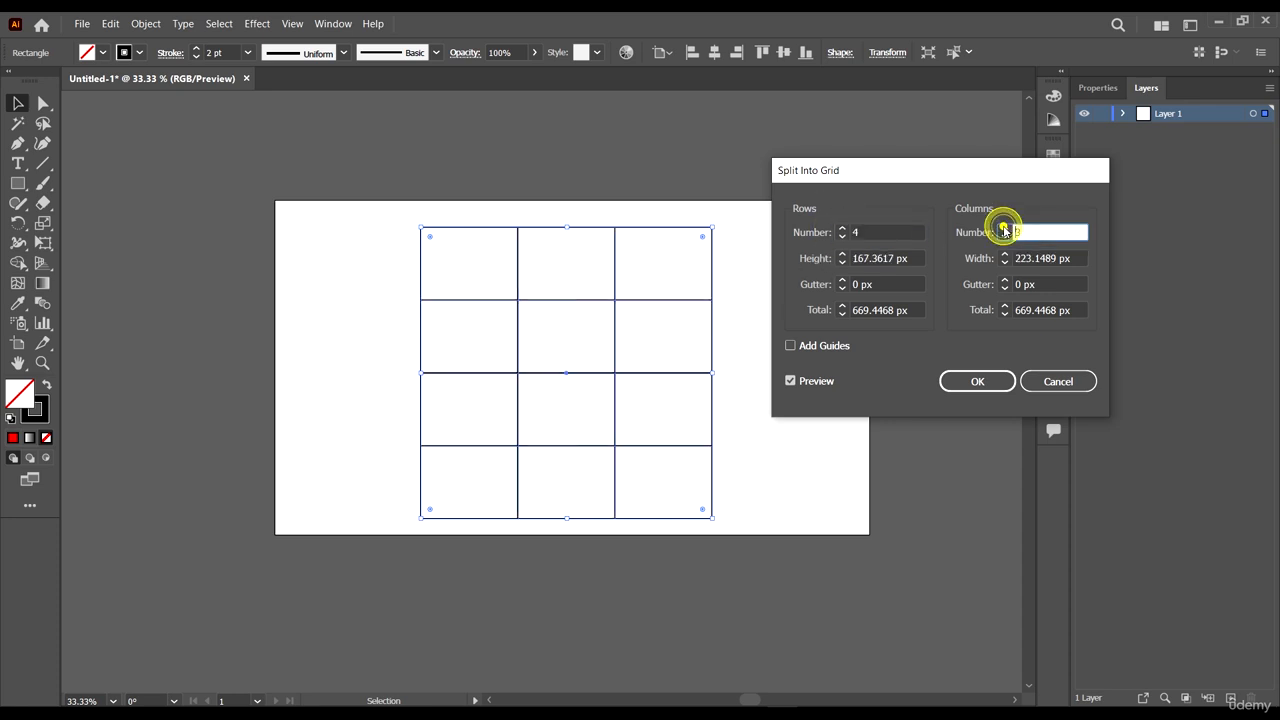
left_click(1004, 229)
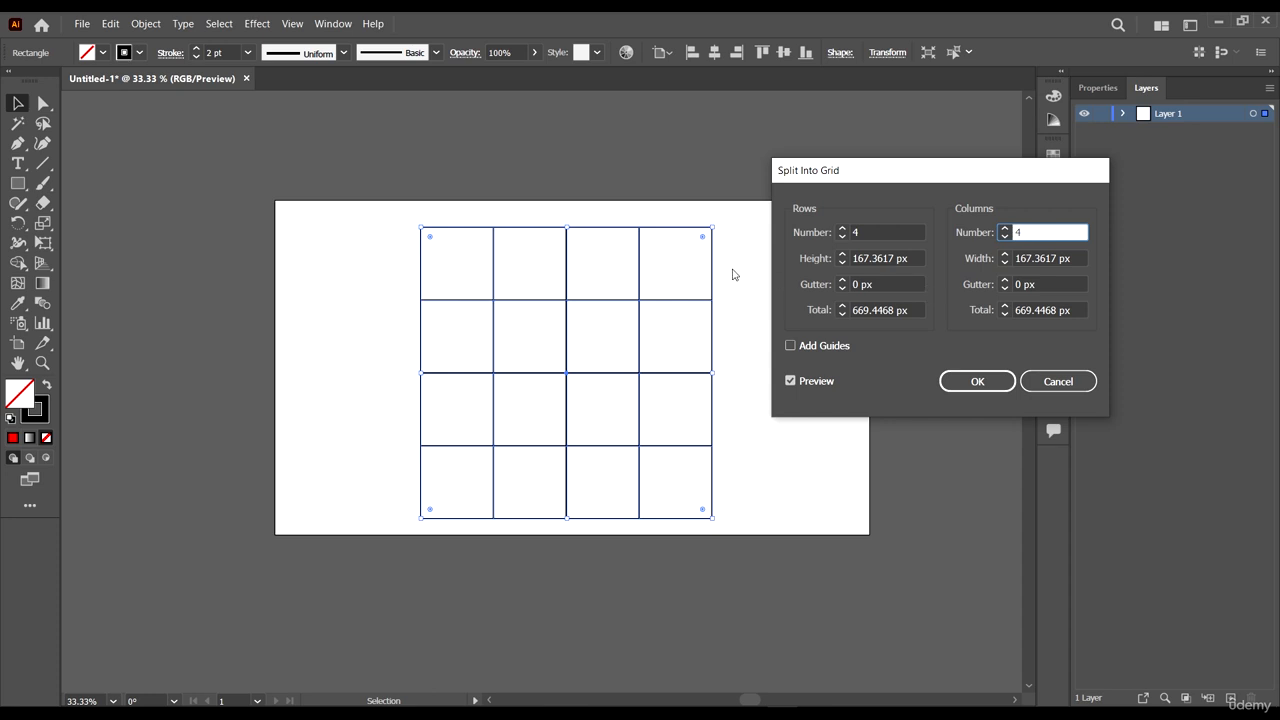
- Increase the gutter between the rows to 23 px
left_click(866, 281)
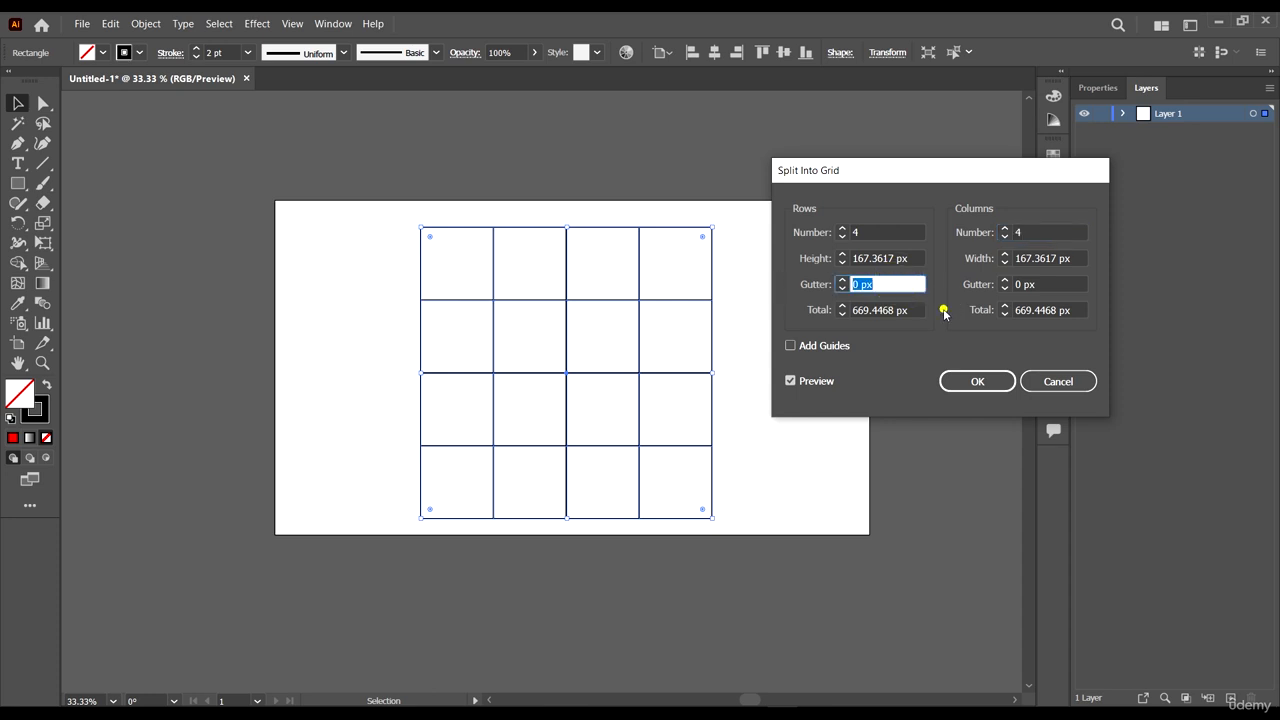
left_click(842, 280)
left_click(842, 280)
left_click(842, 280)
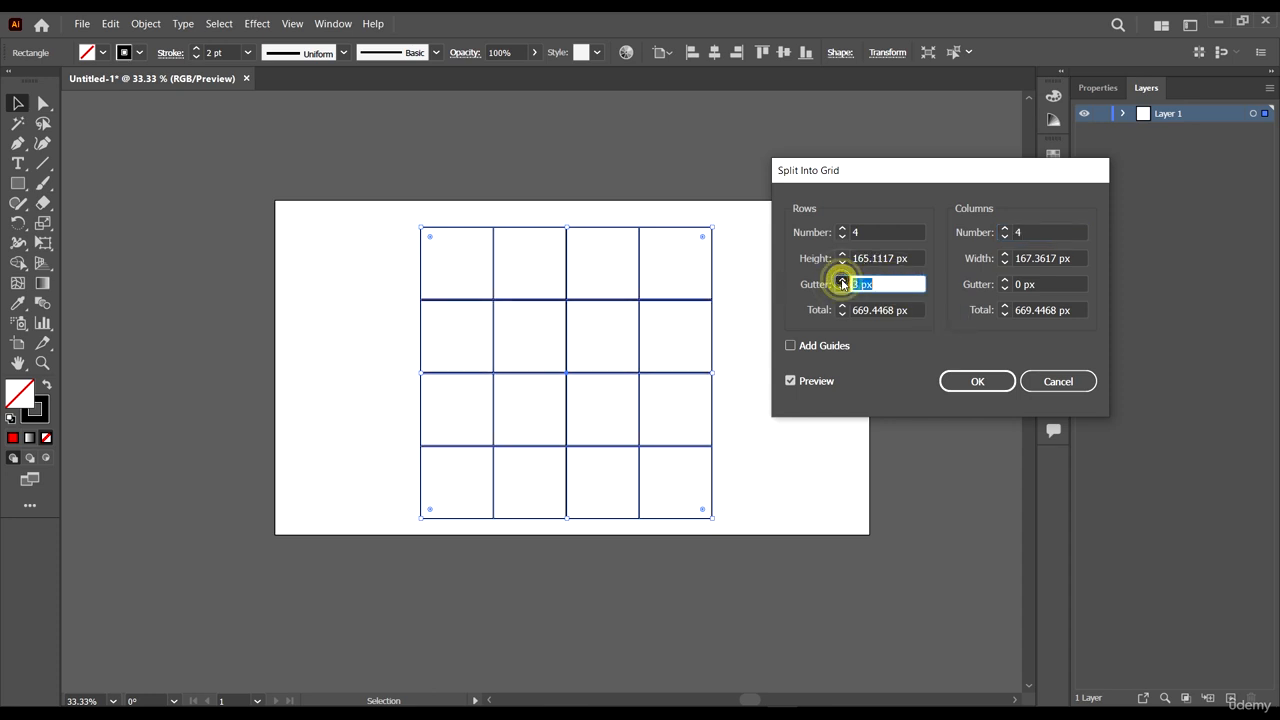
left_click(842, 280)
left_click(842, 280)
left_click(842, 280)
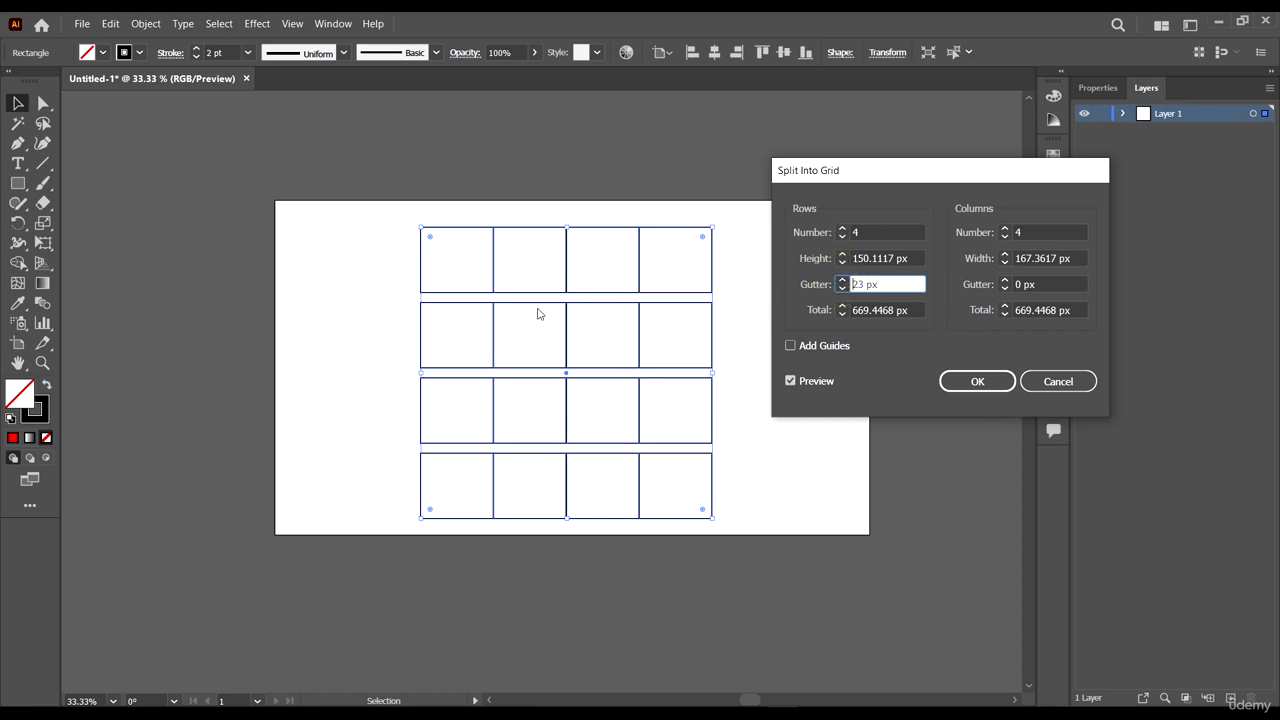
- Increase the gutter between the columns to 28 px
left_click(1005, 280)
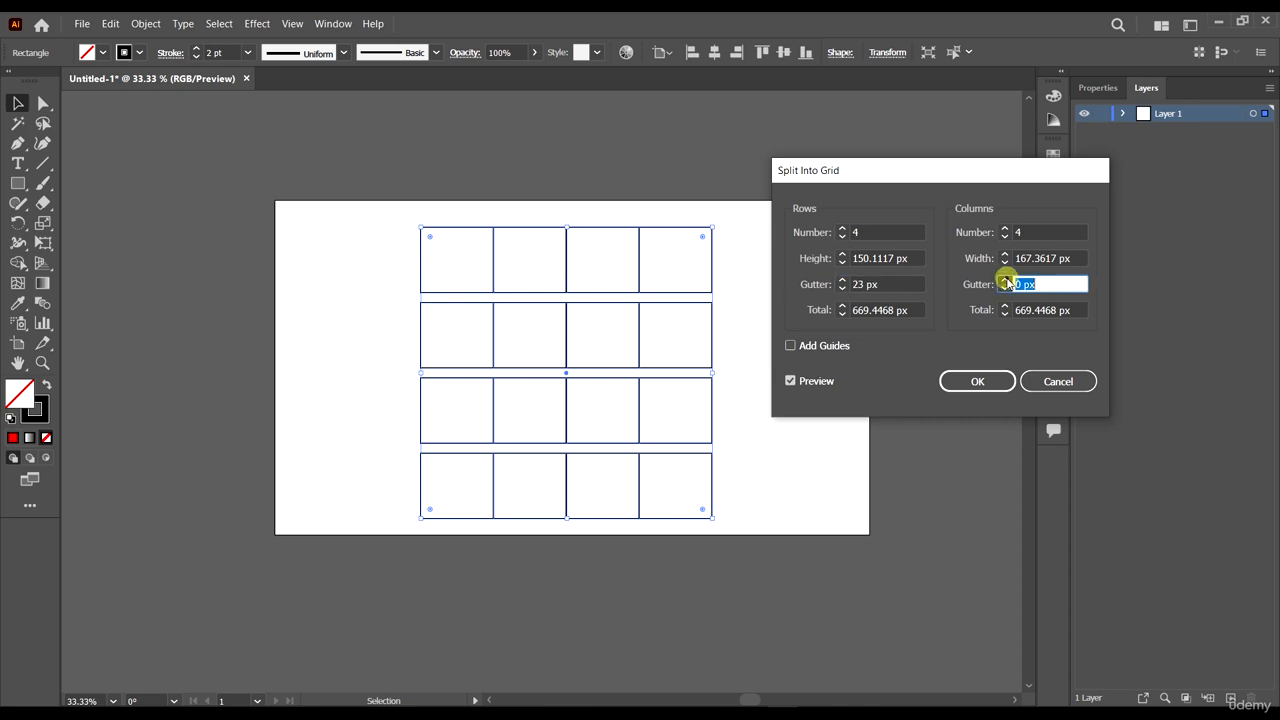
left_click(1005, 280)
left_click(1005, 280)
left_click(1005, 280)
left_click(1005, 280)
left_click(1005, 280)
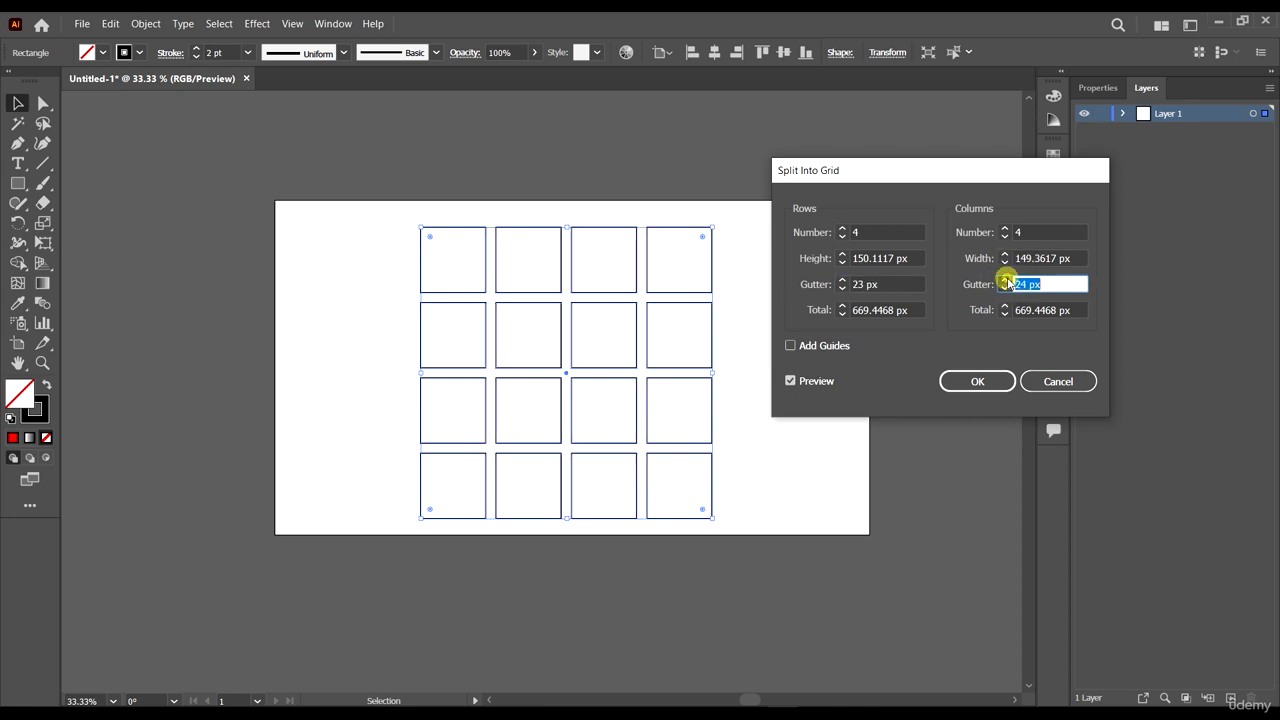
left_click(1005, 280)
left_click(1005, 280)
left_click(1005, 280)
left_click(1005, 280)
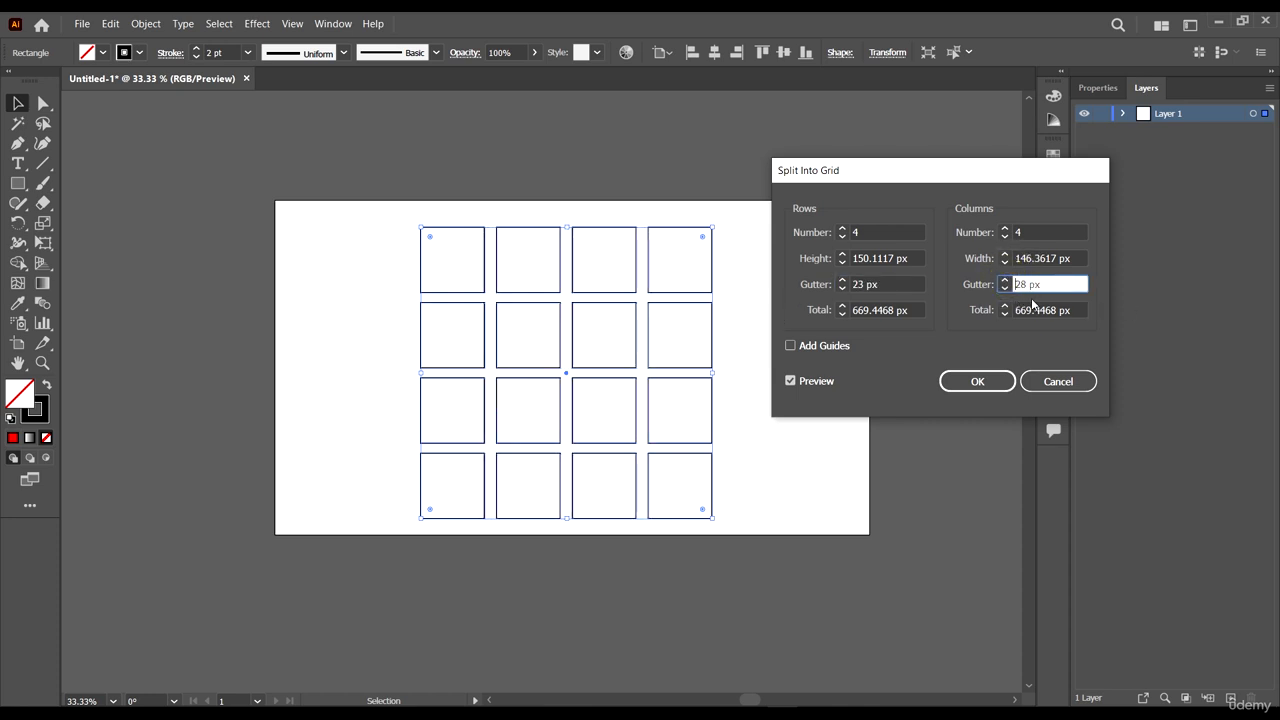
- Match the row gutter to the column gutter at 28 px
left_click(843, 281)
left_click(843, 281)
left_click(843, 281)
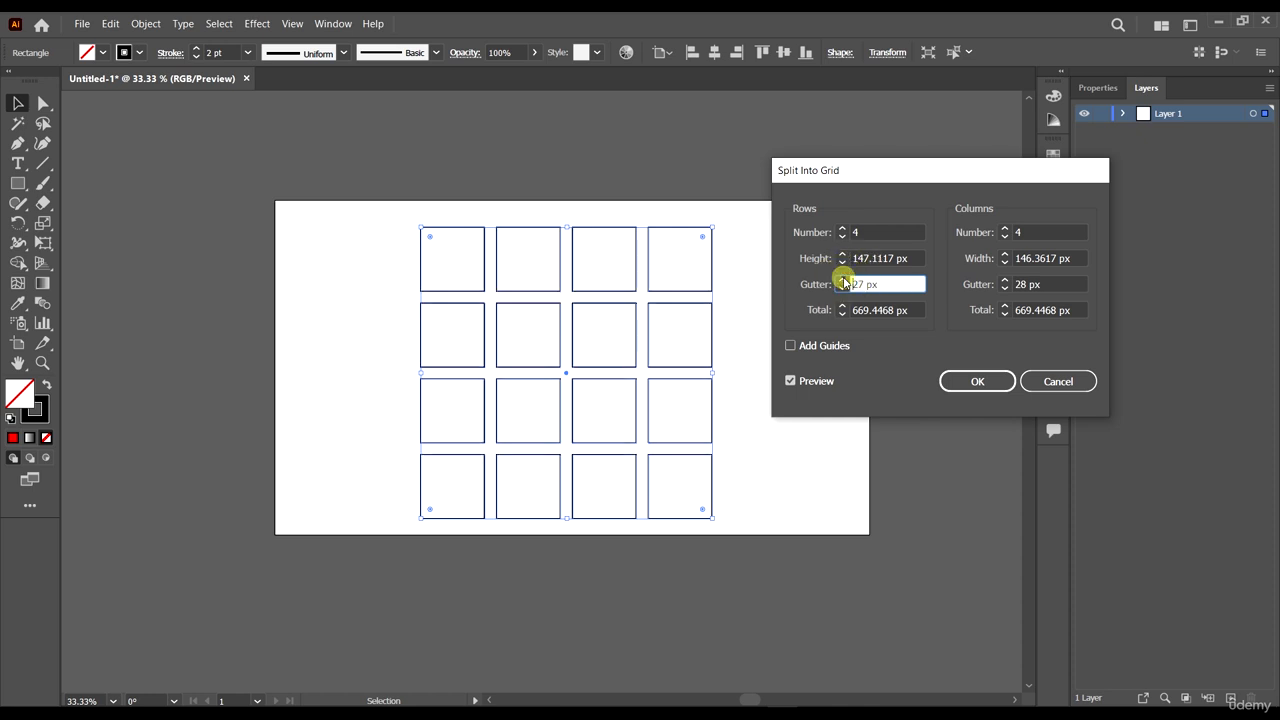
left_click(843, 281)
left_click(843, 281)
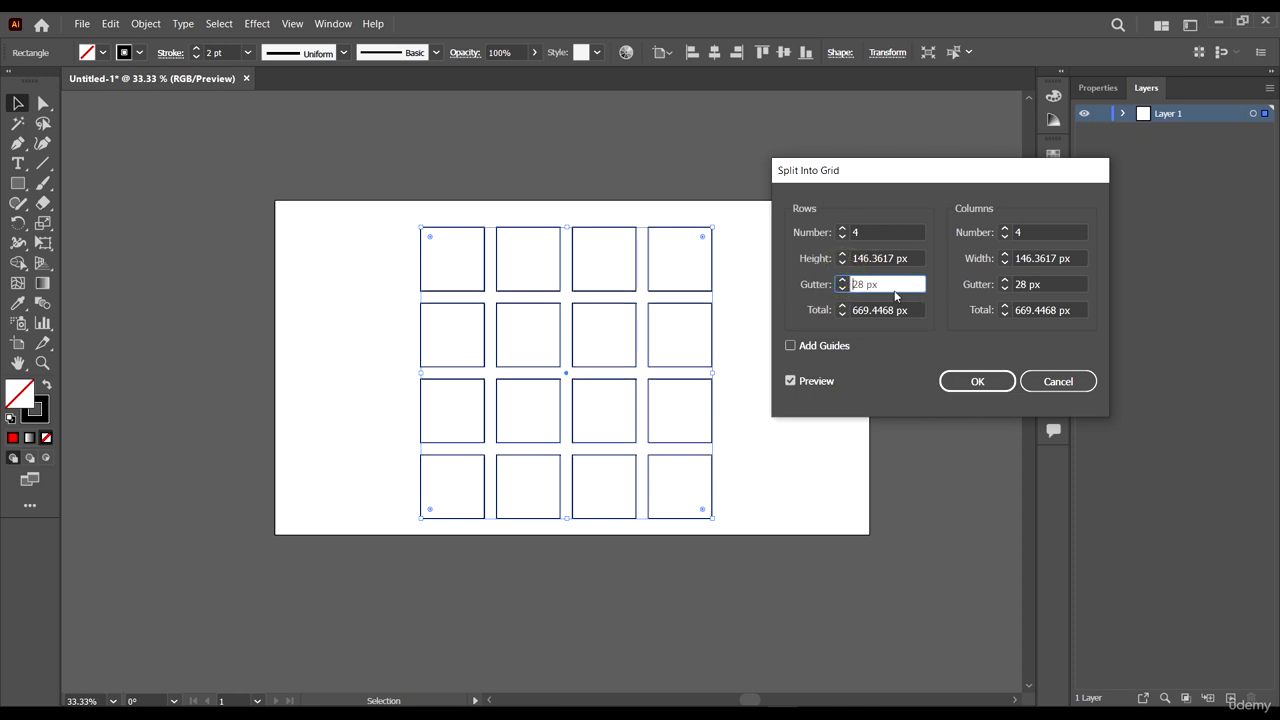
- Try a larger total height of 696 px for the rows
left_click(843, 306)
left_click(843, 306)
left_click(843, 306)
left_click(843, 306)
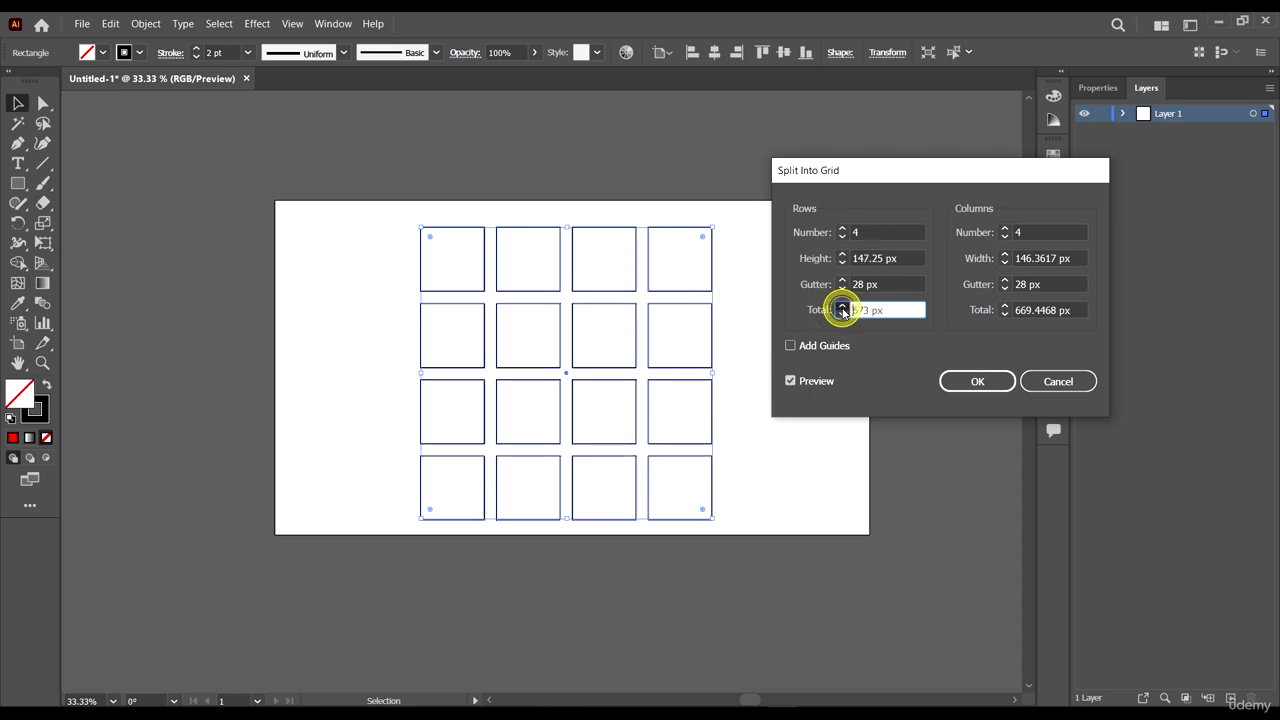
left_click_drag(873, 311, 880, 311)
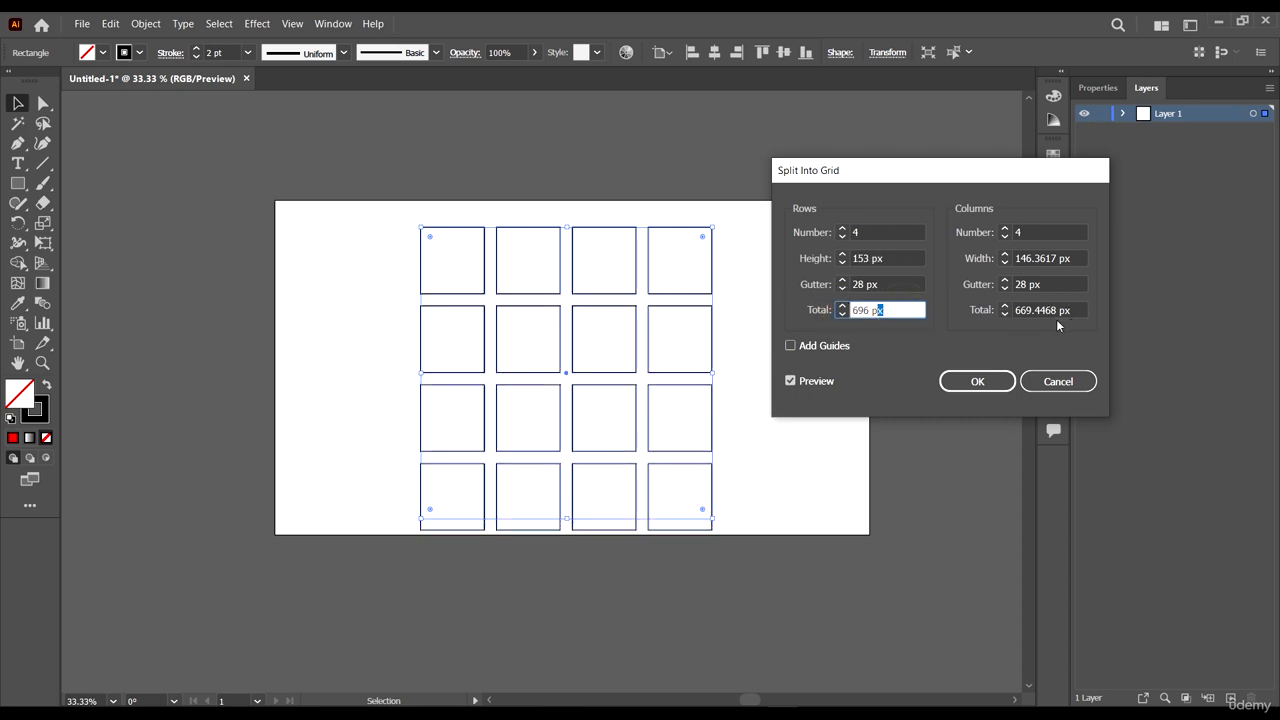
- Copy the columns' total of 669.4468 px into the rows' total so the grid is square
left_click(1012, 316)
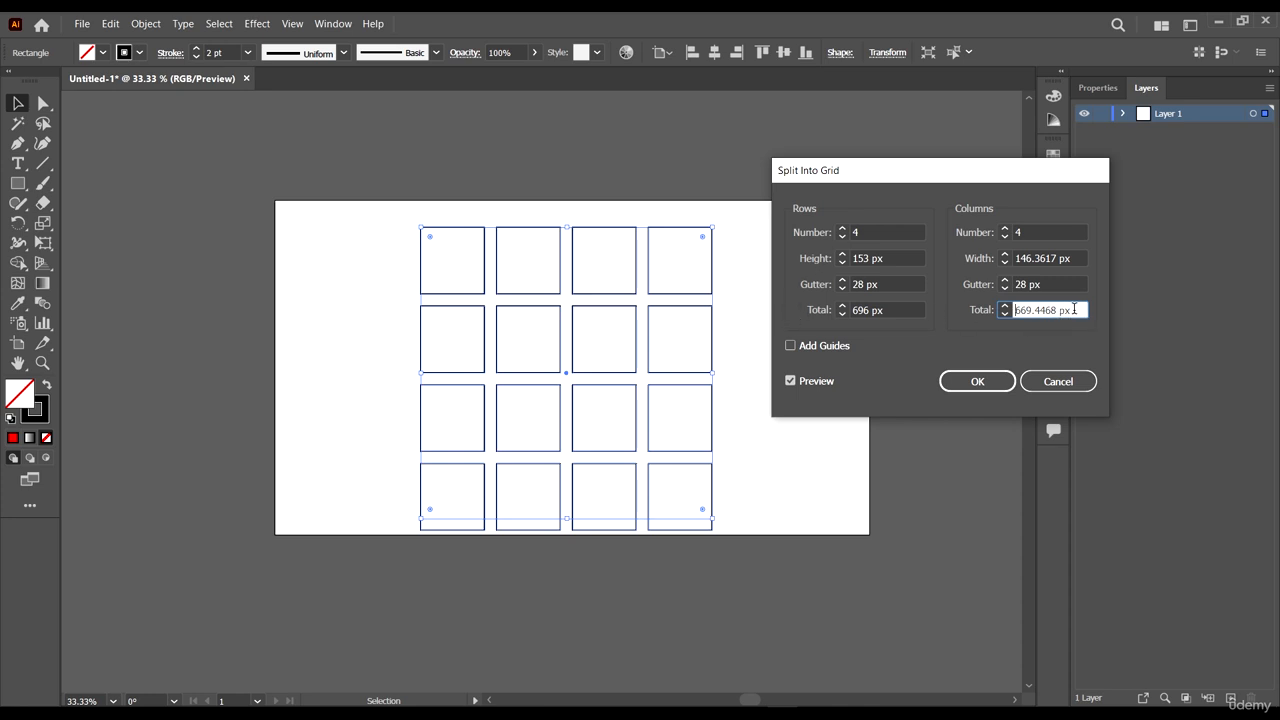
left_click_drag(1074, 310, 880, 310)
key("ctrl+c")
triple_click(900, 312)
key("ctrl+v")
left_click(1030, 313)
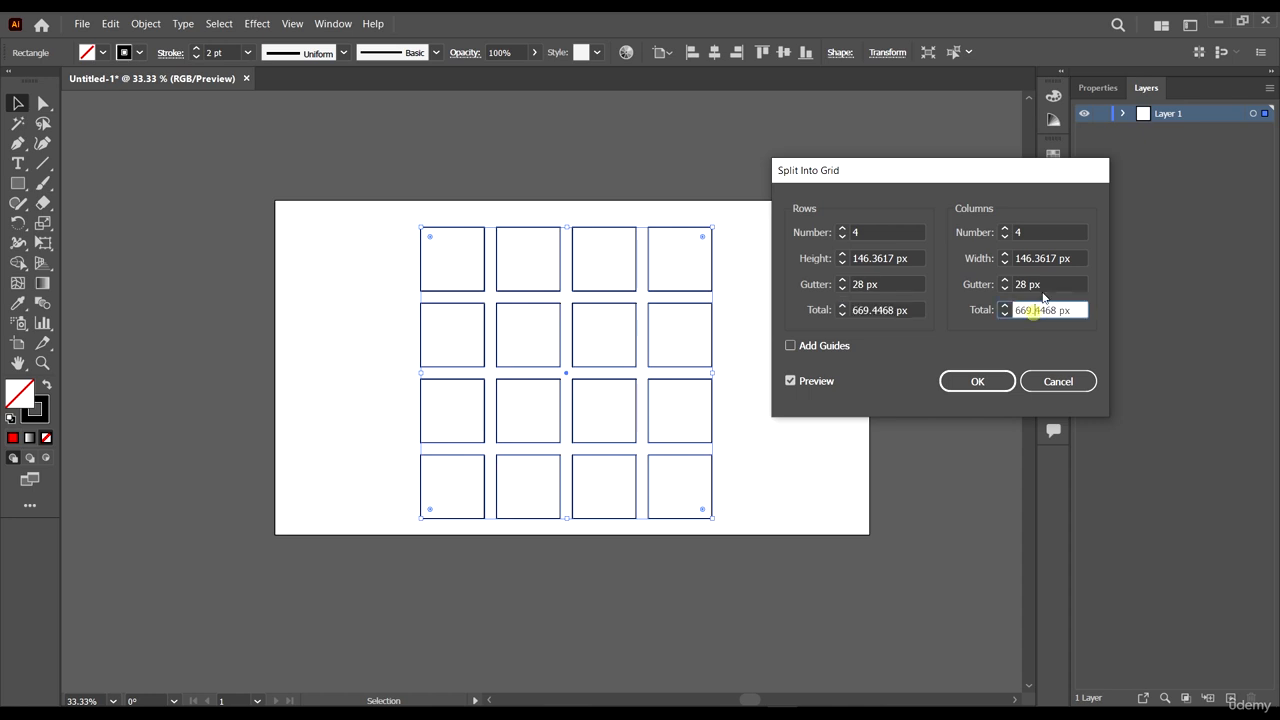
left_click(1051, 286)
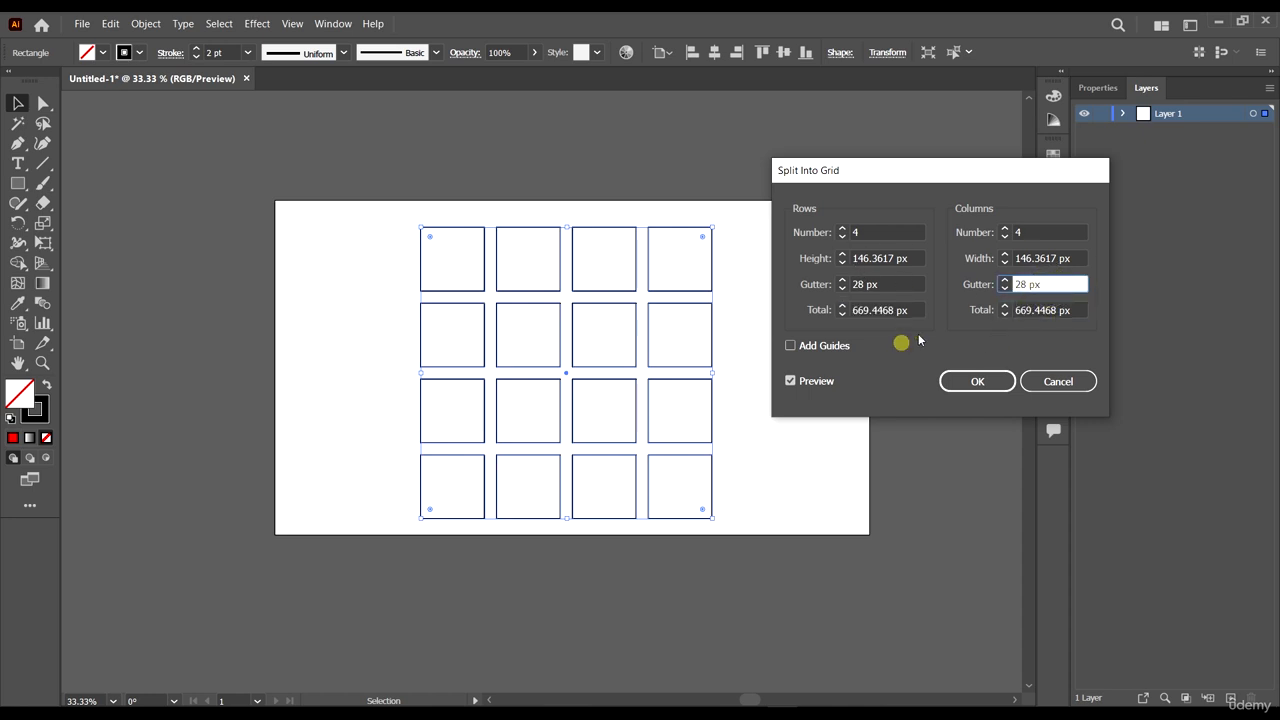
left_click_drag(985, 176, 1024, 133)
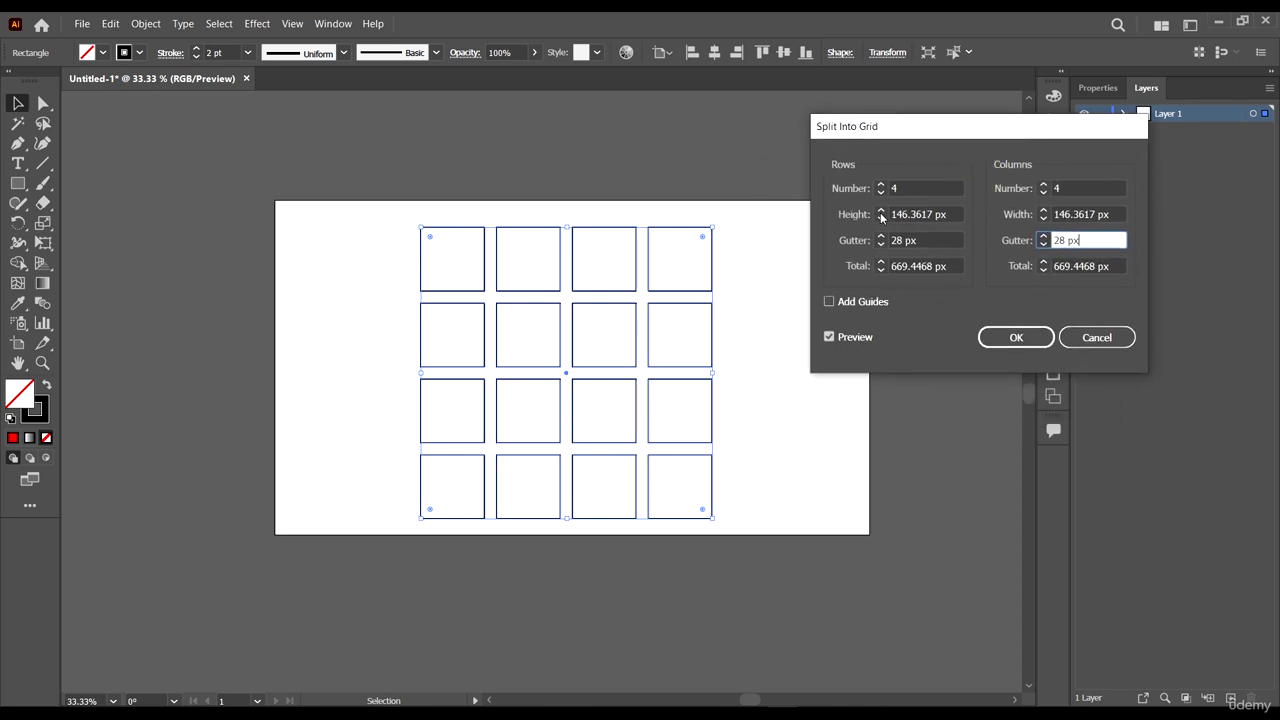
- Preview the grid with guides, turn Add Guides off again and split the square into the four-by-four grid
left_click(849, 302)
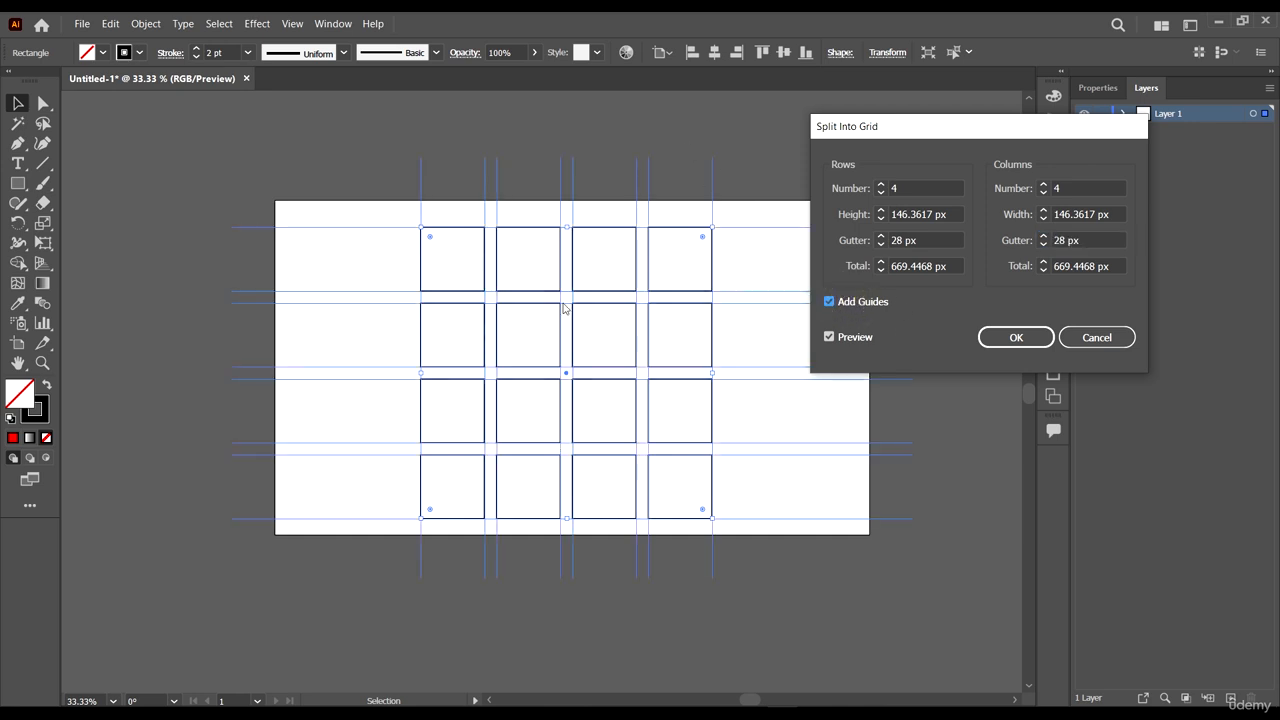
left_click(831, 304)
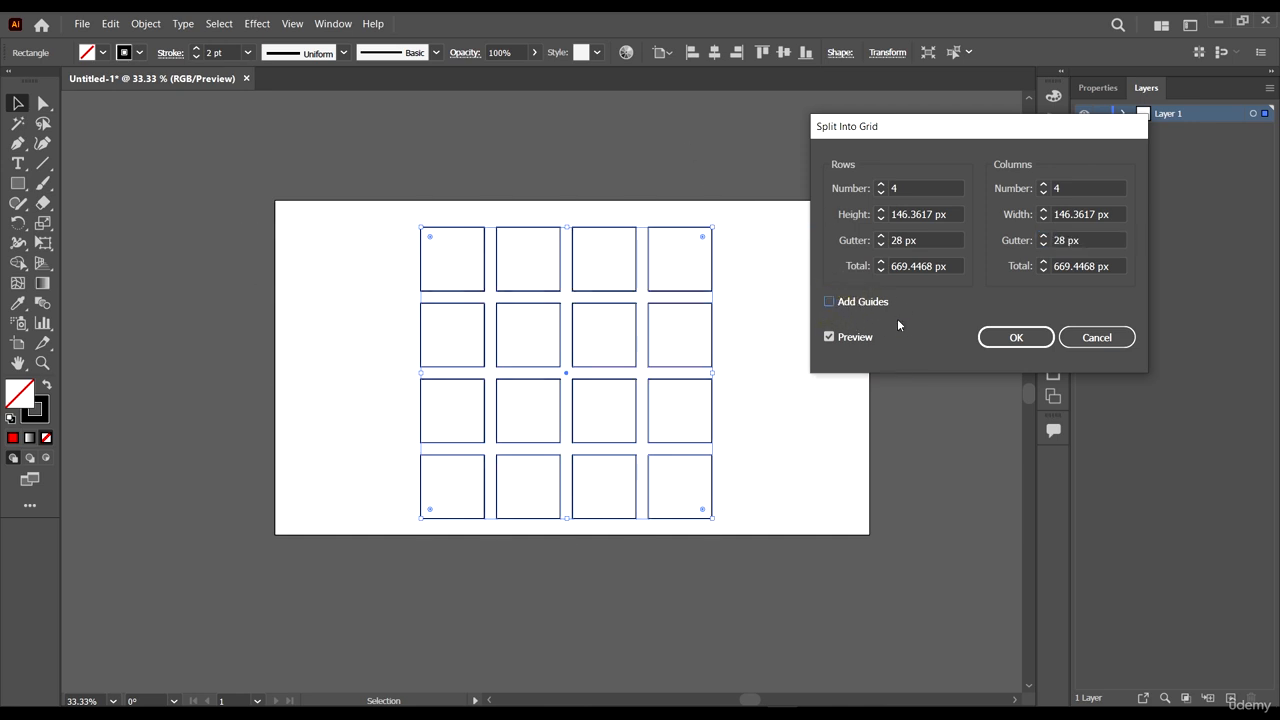
left_click_drag(981, 140, 925, 164)
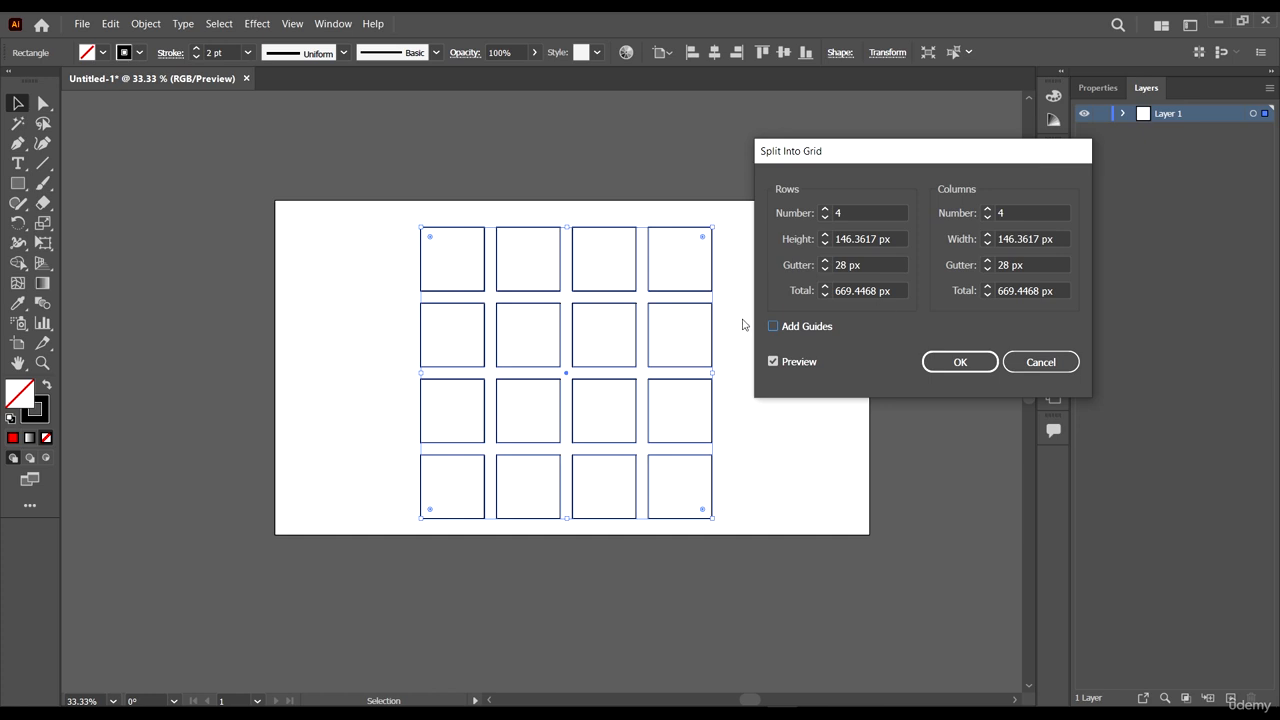
left_click(945, 362)
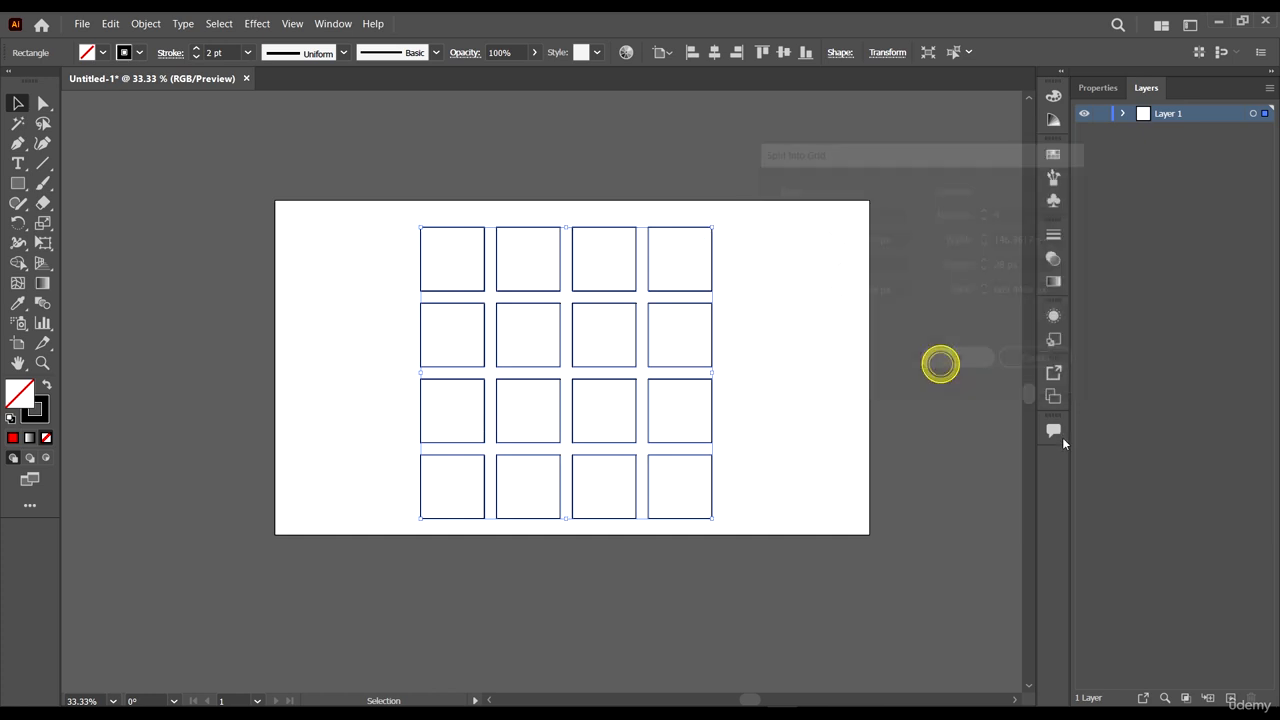
left_click(886, 453)
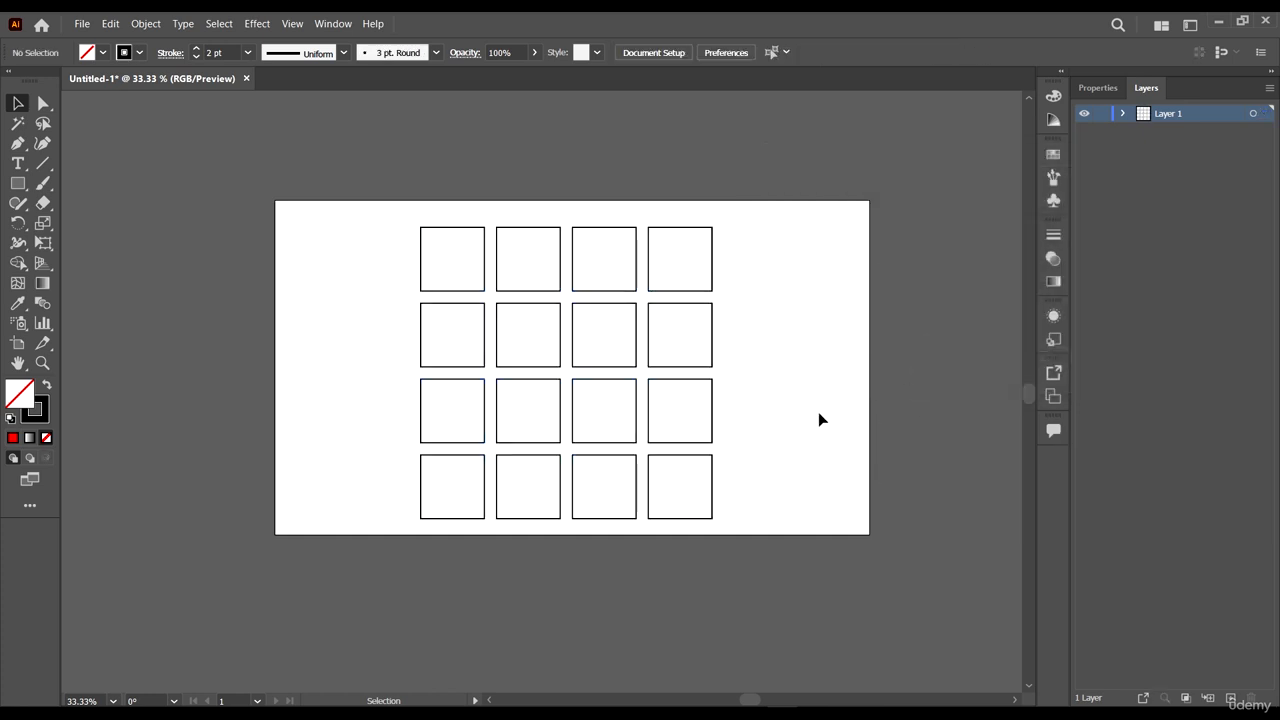
scroll(617, 203, "up", 4)
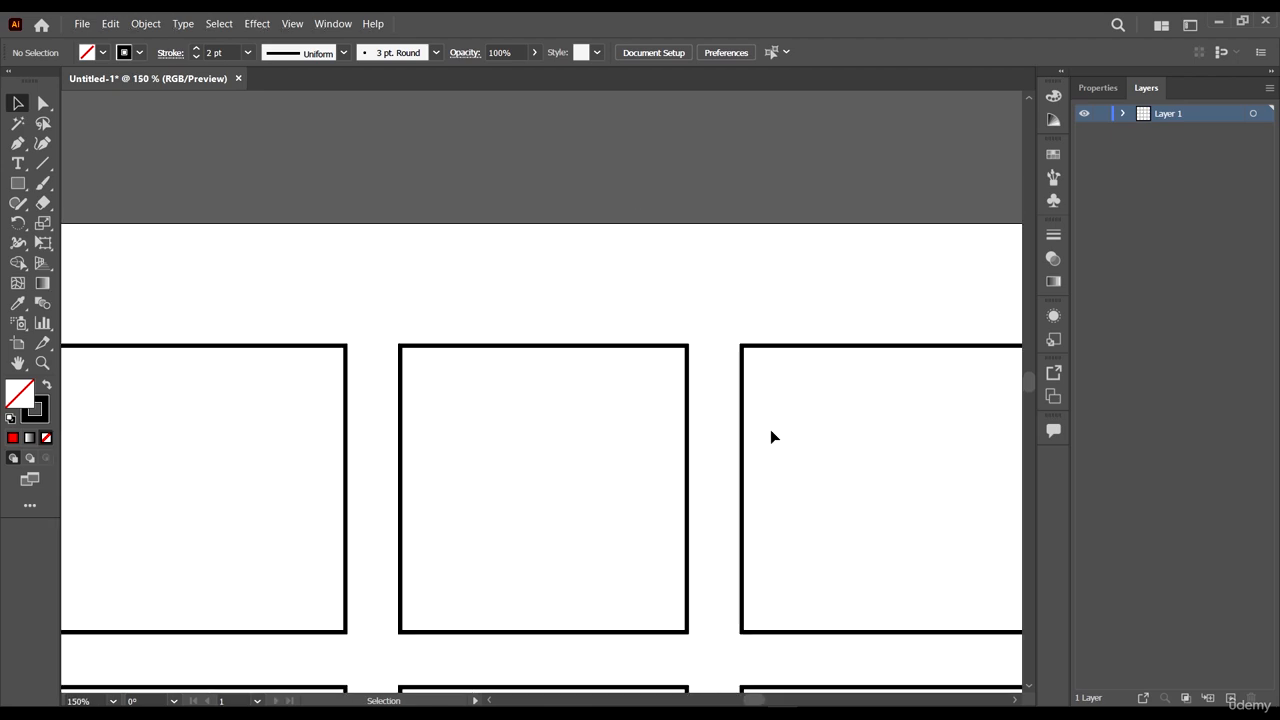
scroll(611, 405, "down", 5)
scroll(660, 423, "down", 1)
scroll(630, 321, "up", 1)
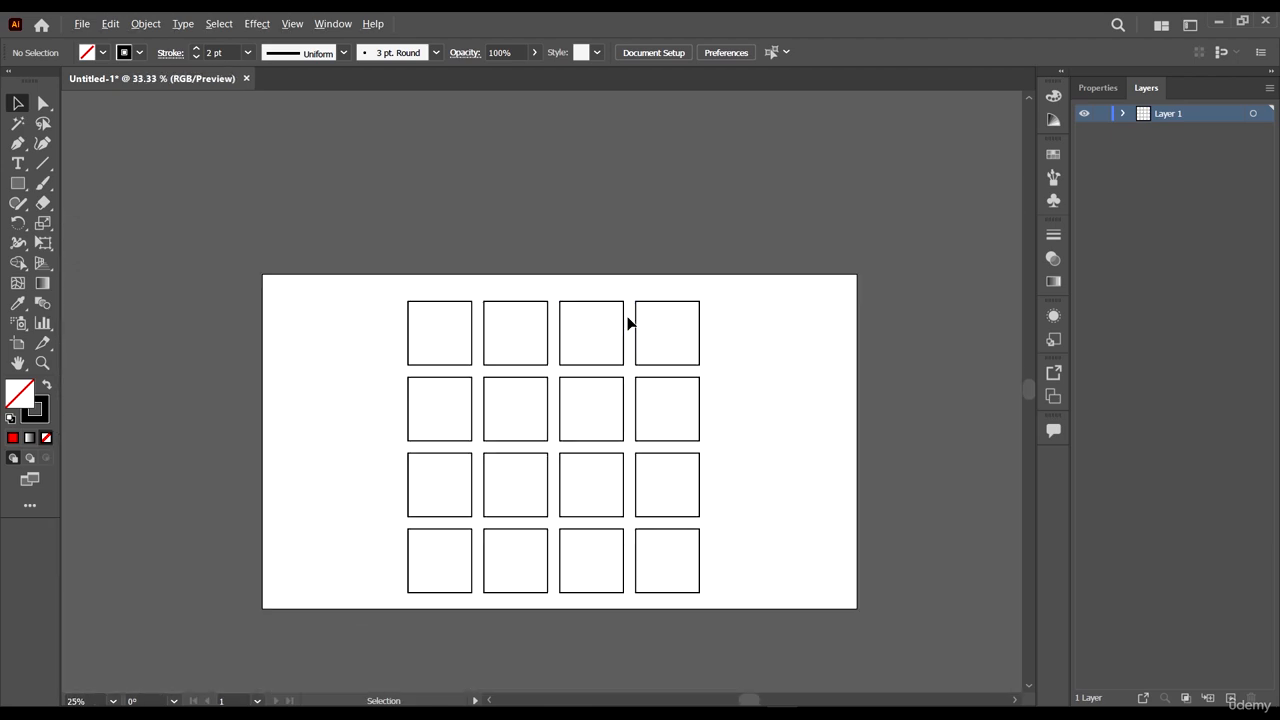
- Try moving three single squares out of the grid, and undo those moves
left_click(679, 328)
left_click_drag(686, 304, 787, 135)
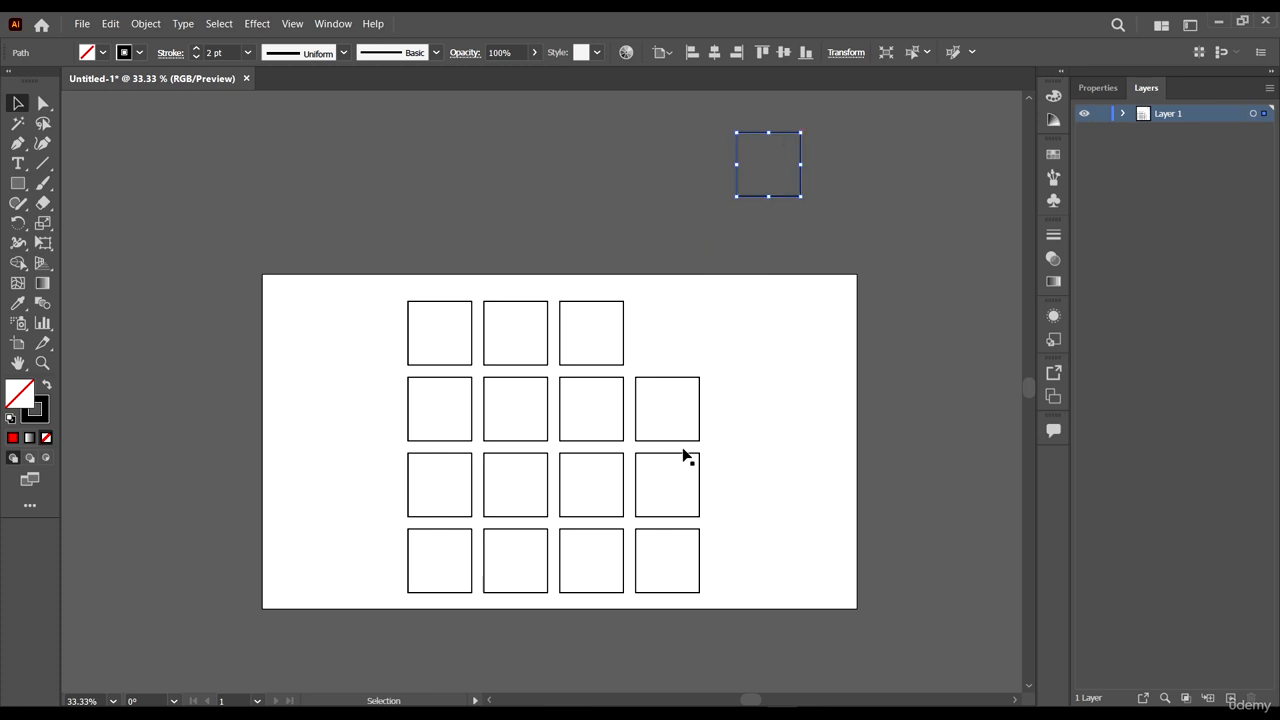
left_click_drag(671, 387, 856, 220)
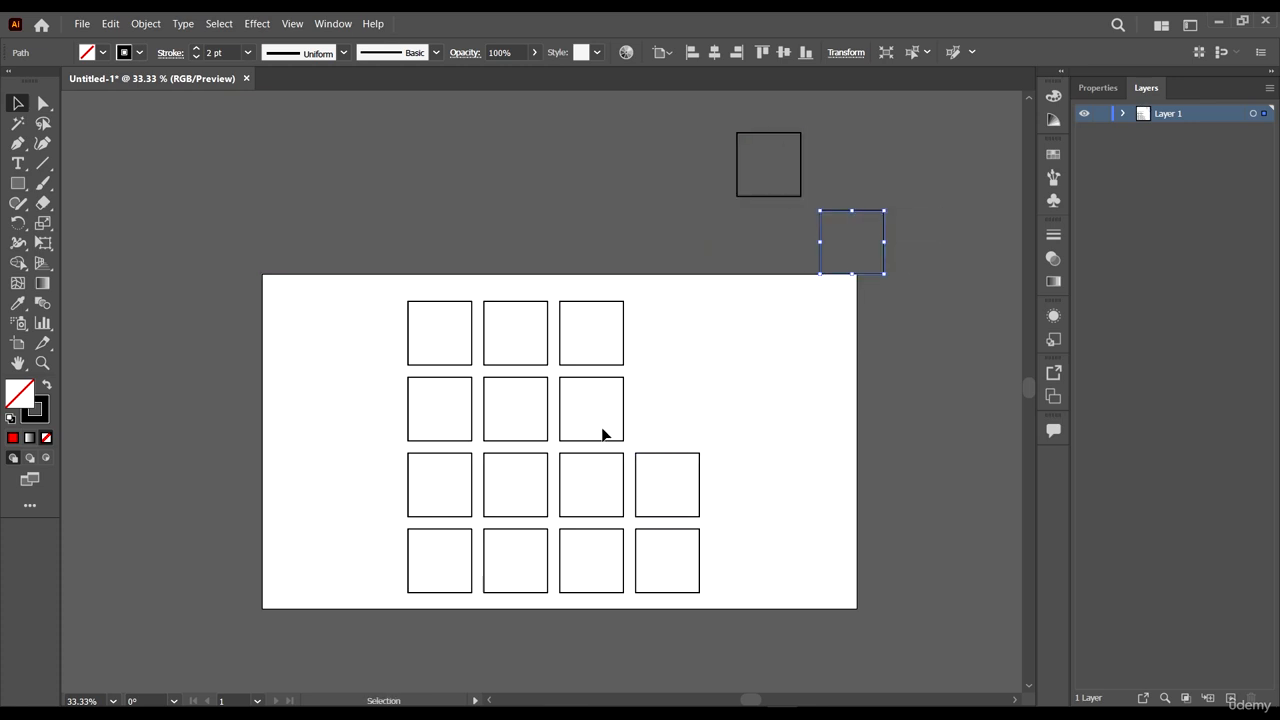
left_click_drag(578, 442, 962, 414)
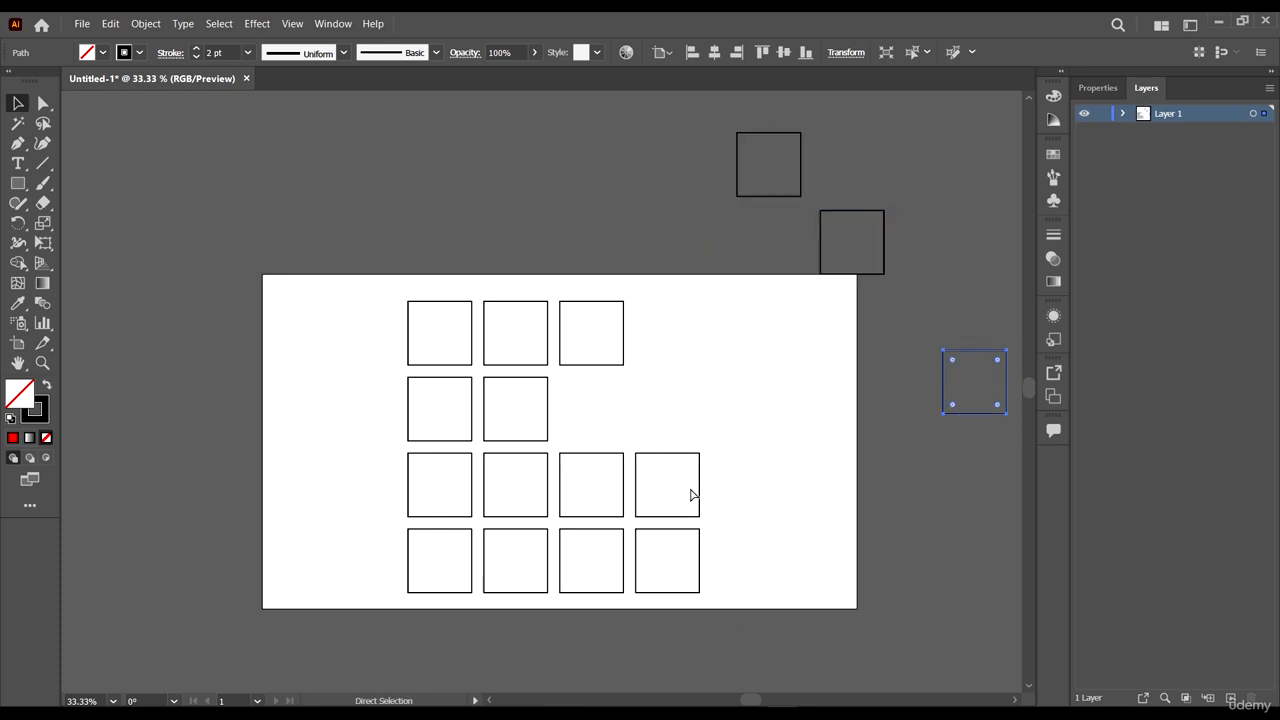
key("ctrl+z")
key("ctrl+z")
key("ctrl+z")
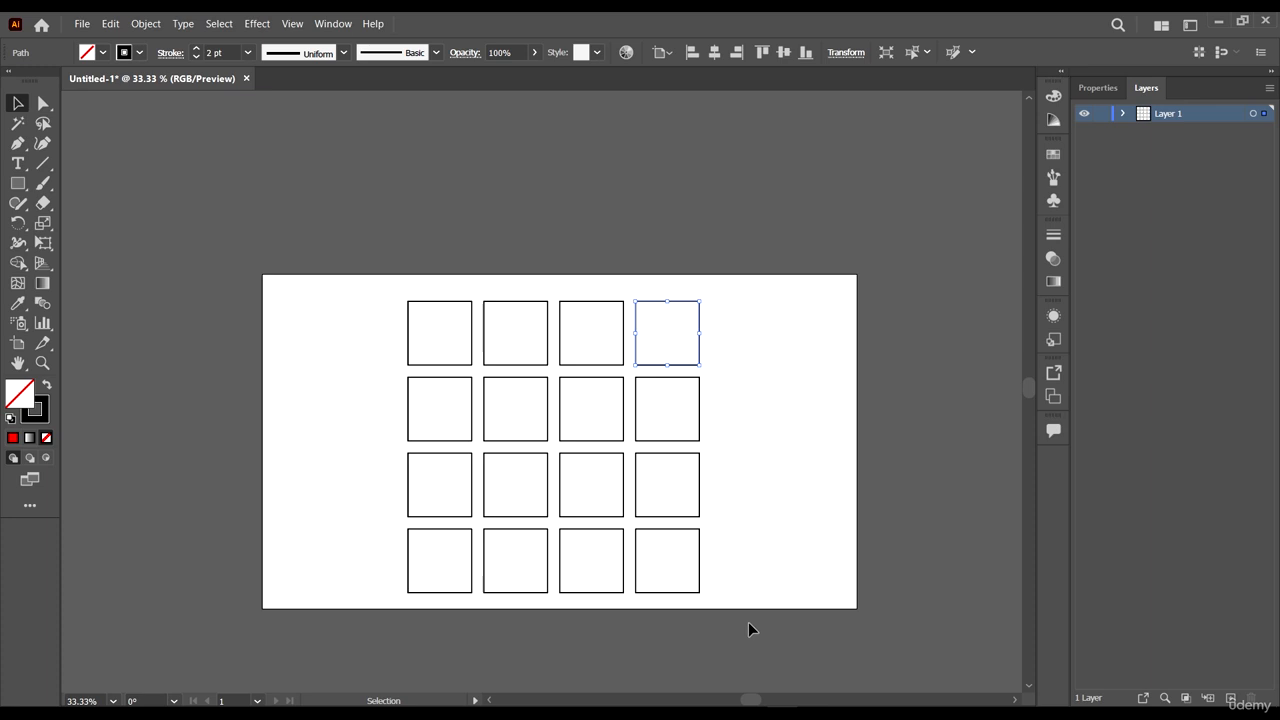
- Group all sixteen squares and shift the group slightly upward
left_click_drag(752, 628, 199, 352)
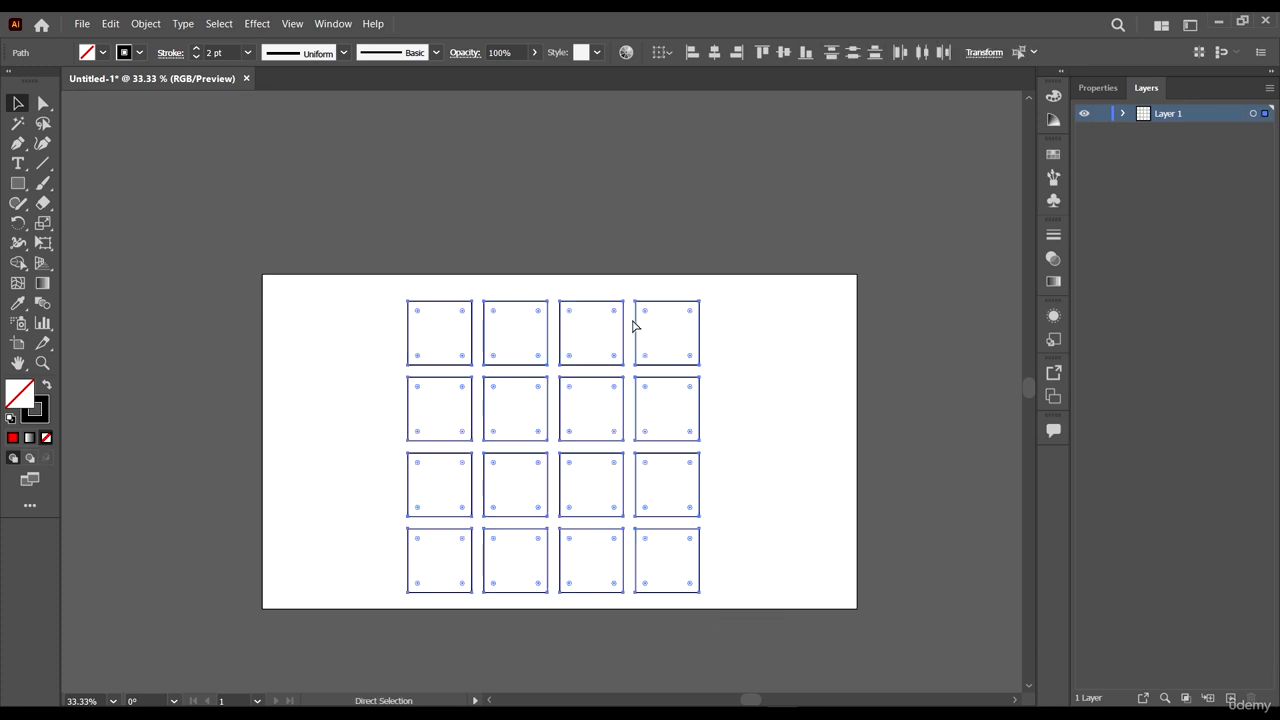
key("ctrl+g")
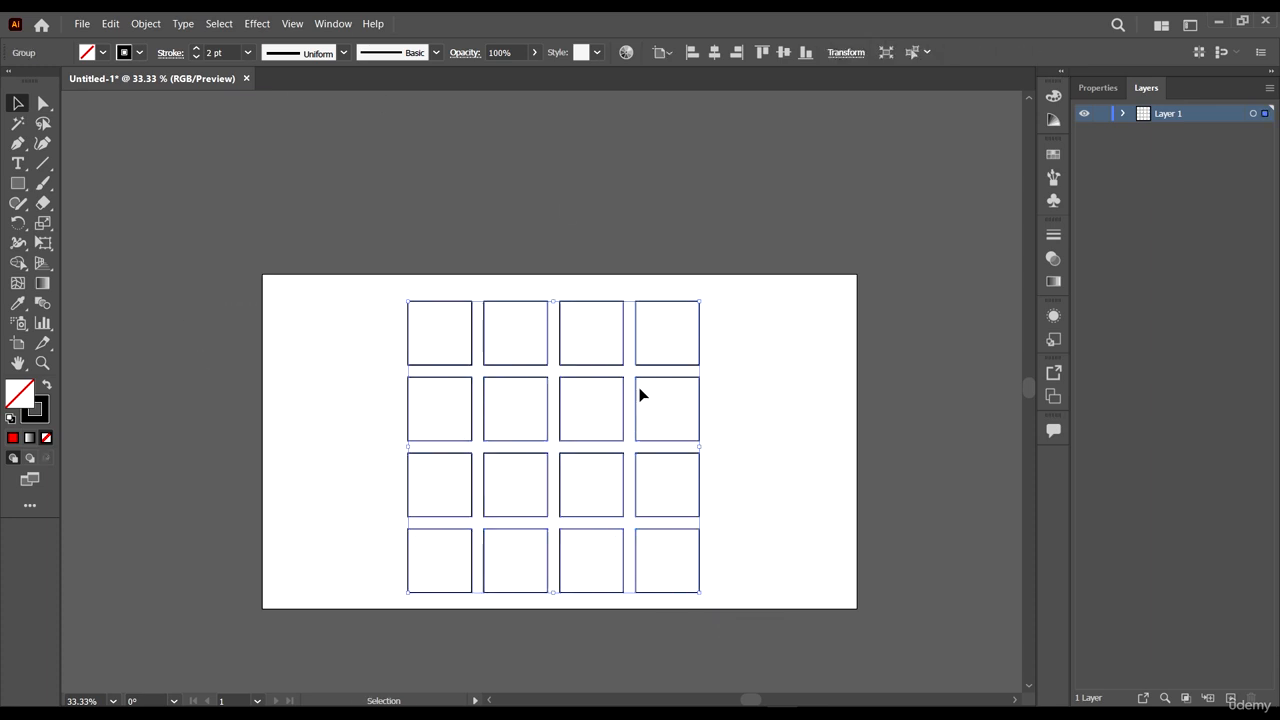
mouse_move(635, 383)
left_mouse_down()
mouse_move(806, 351)
mouse_move(689, 382)
mouse_move(640, 376)
left_mouse_up()
left_click(823, 377)
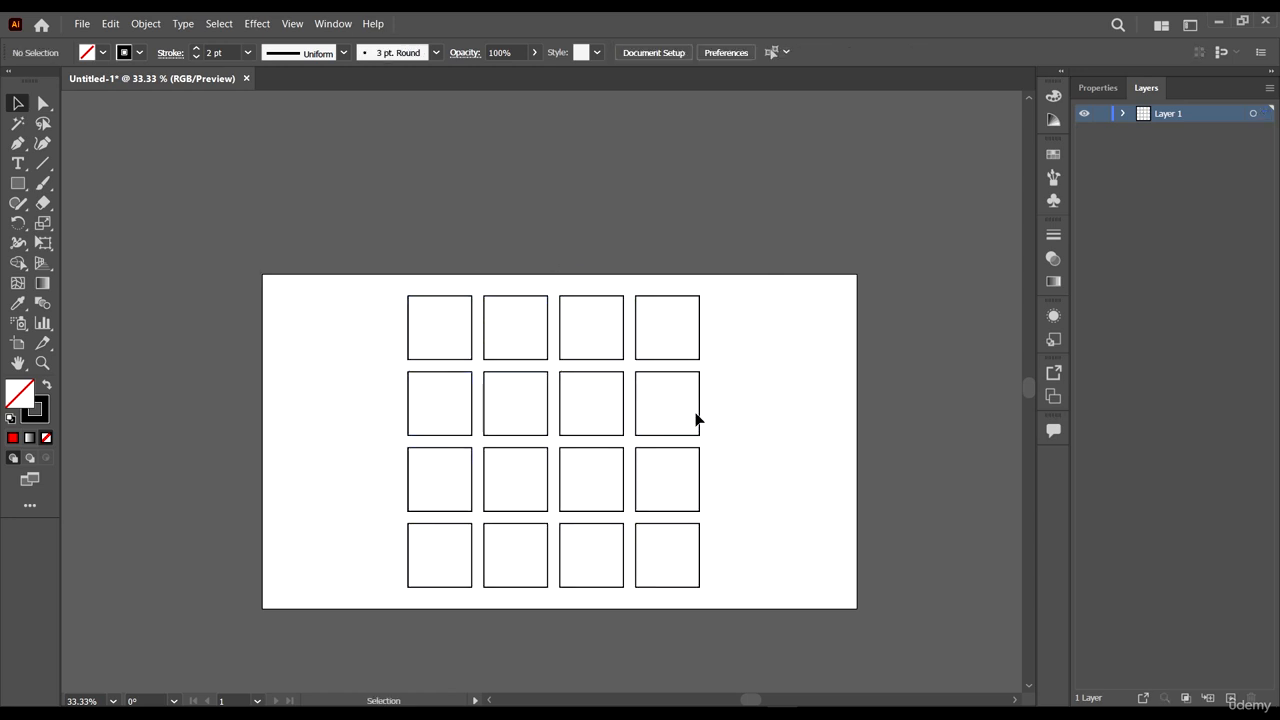
- Isolate the group and fill the third square of the second row with black
double_click(697, 415)
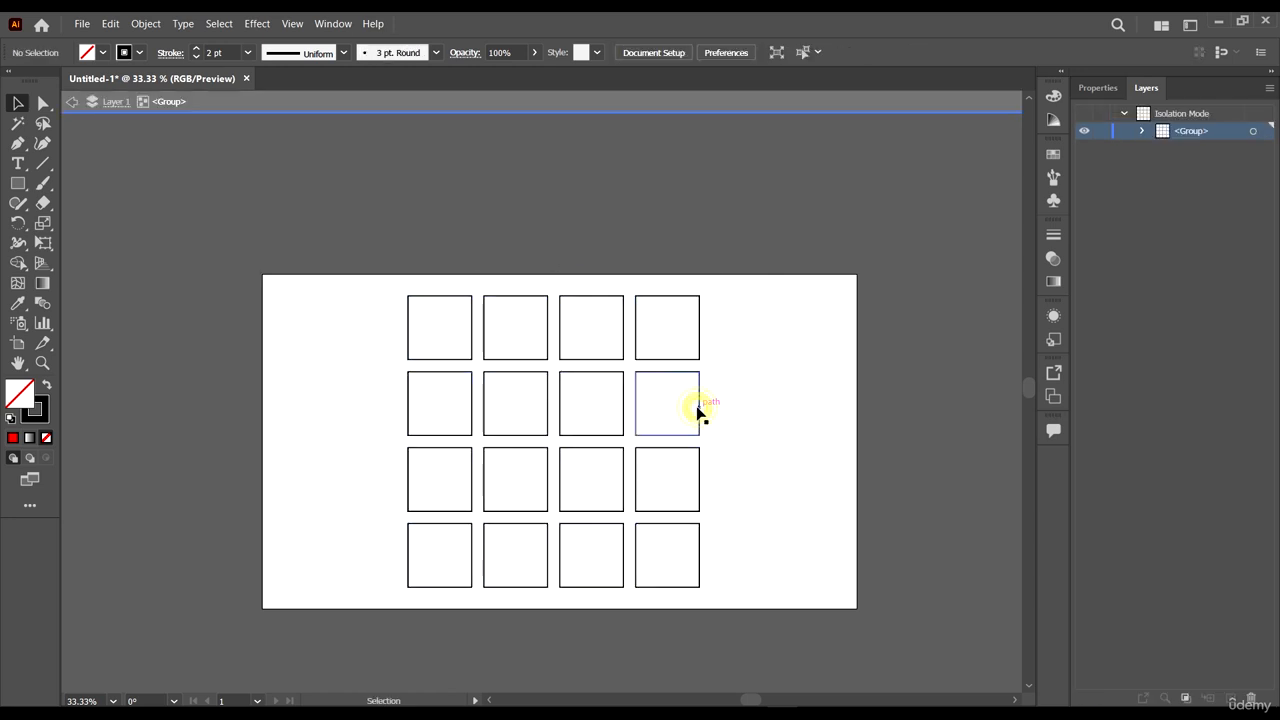
left_click(620, 383)
left_click(103, 52)
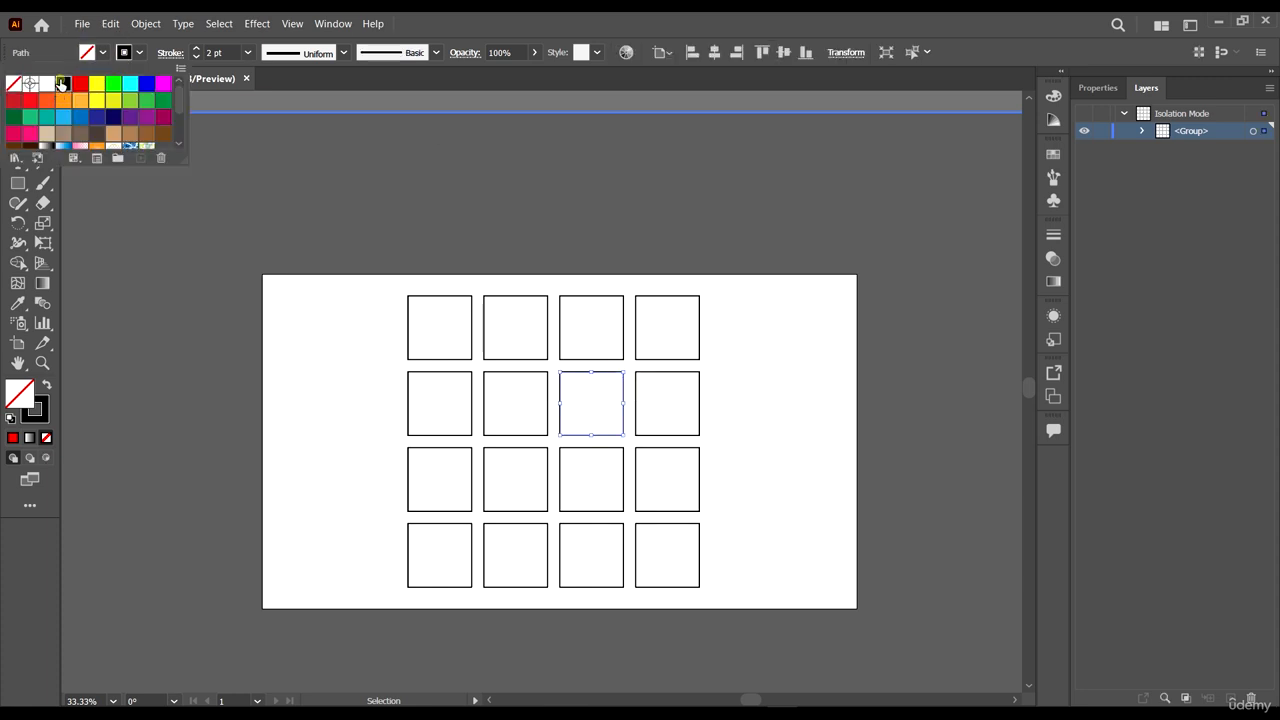
left_click(62, 84)
left_click(385, 343)
left_click(427, 304)
left_click(424, 298)
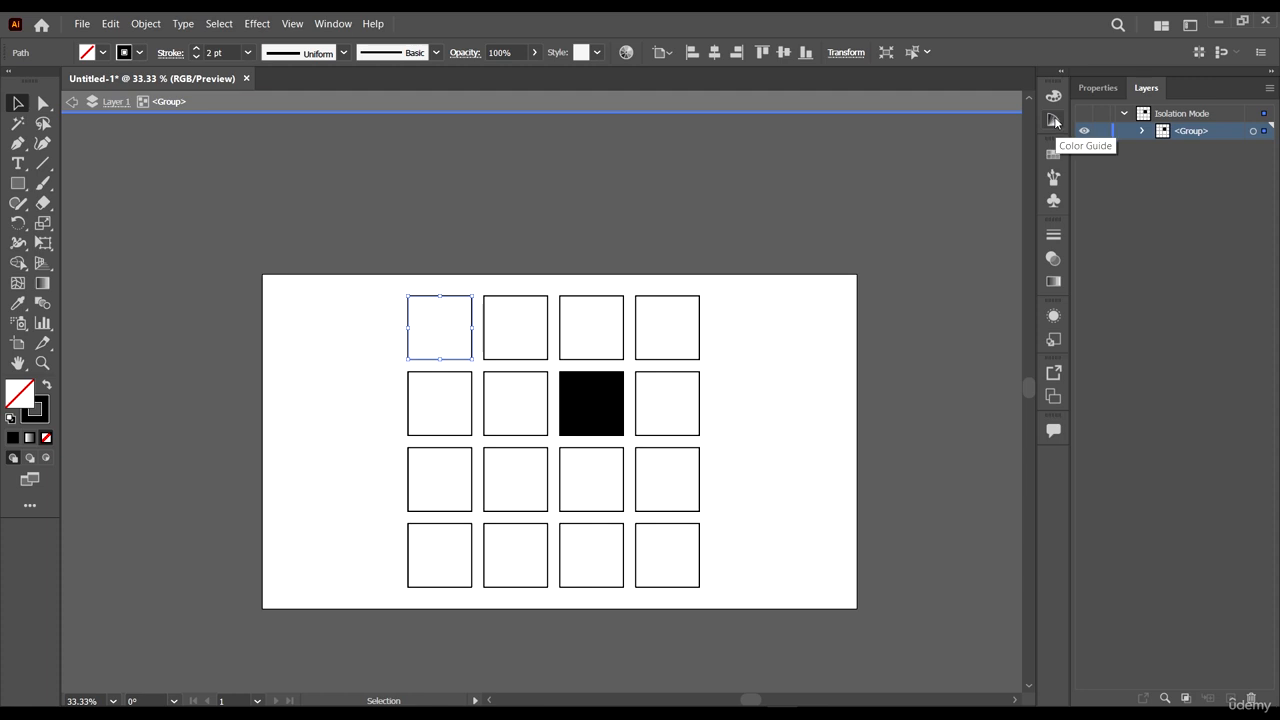
left_click(18, 102)
double_click(18, 102)
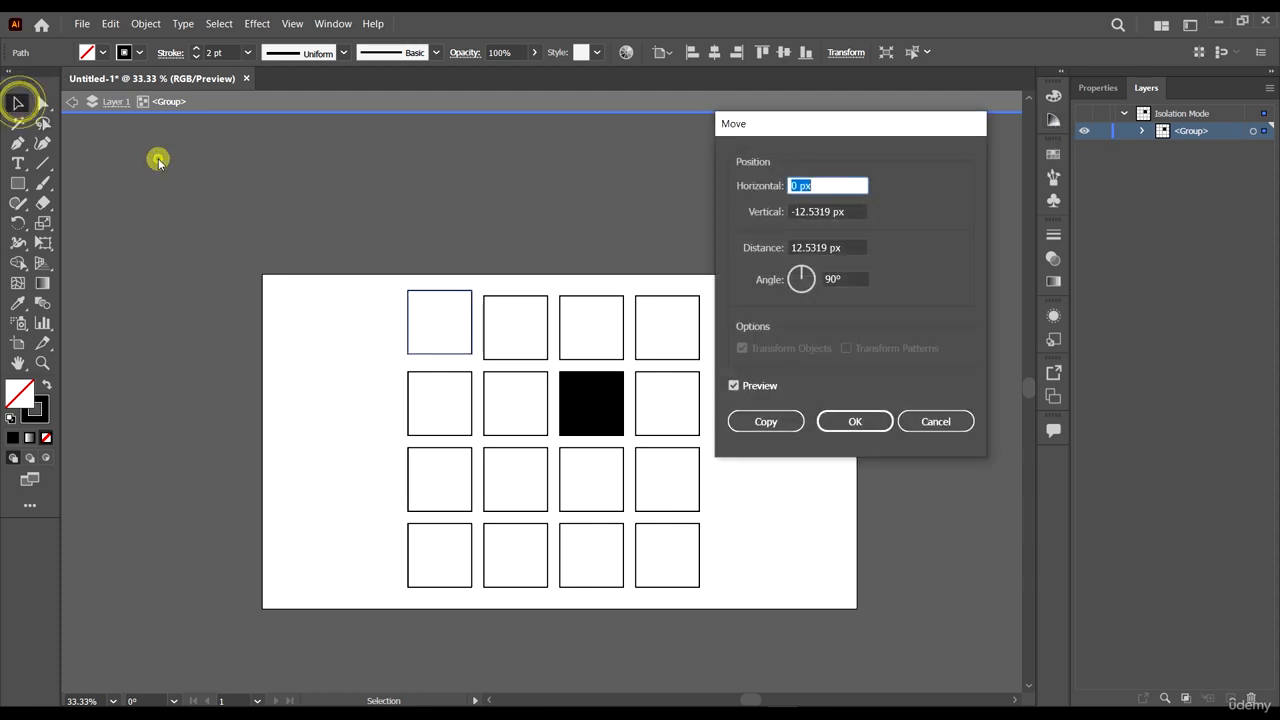
left_click(918, 416)
- Leave the group's isolation mode and select the whole grid for the Shape Builder tool
left_click(918, 413)
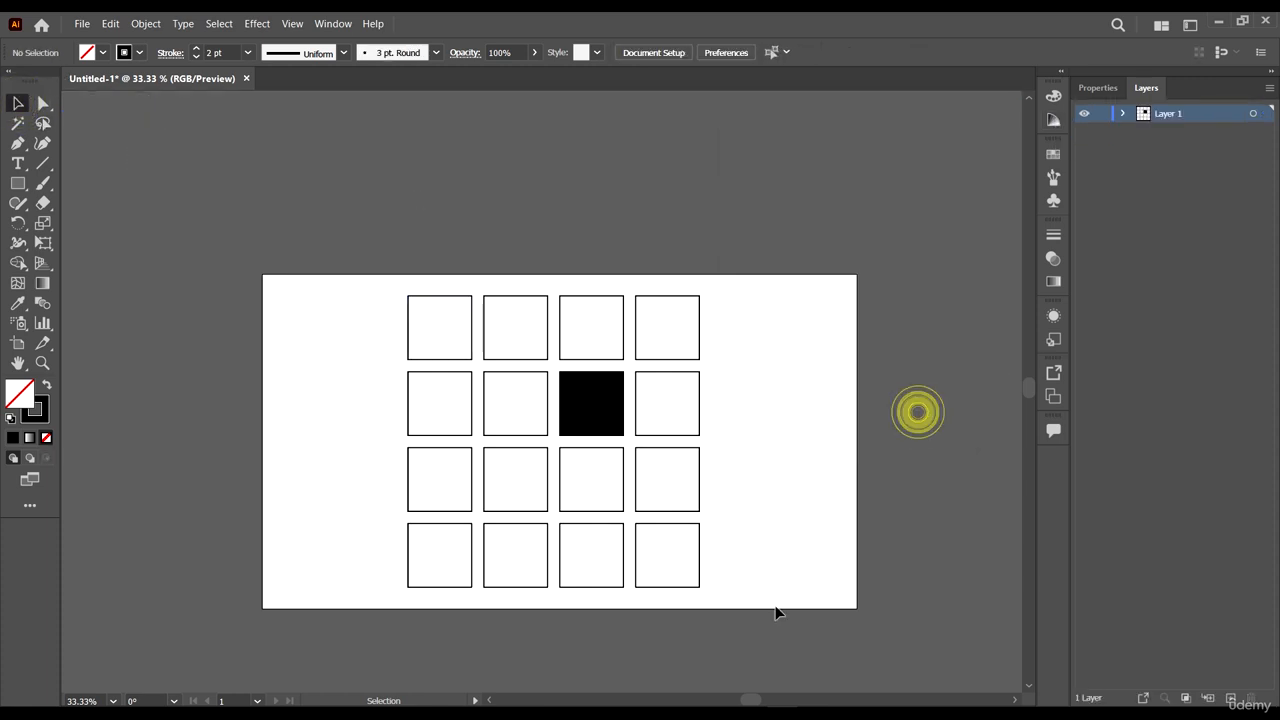
left_click_drag(737, 646, 294, 214)
left_click(18, 263)
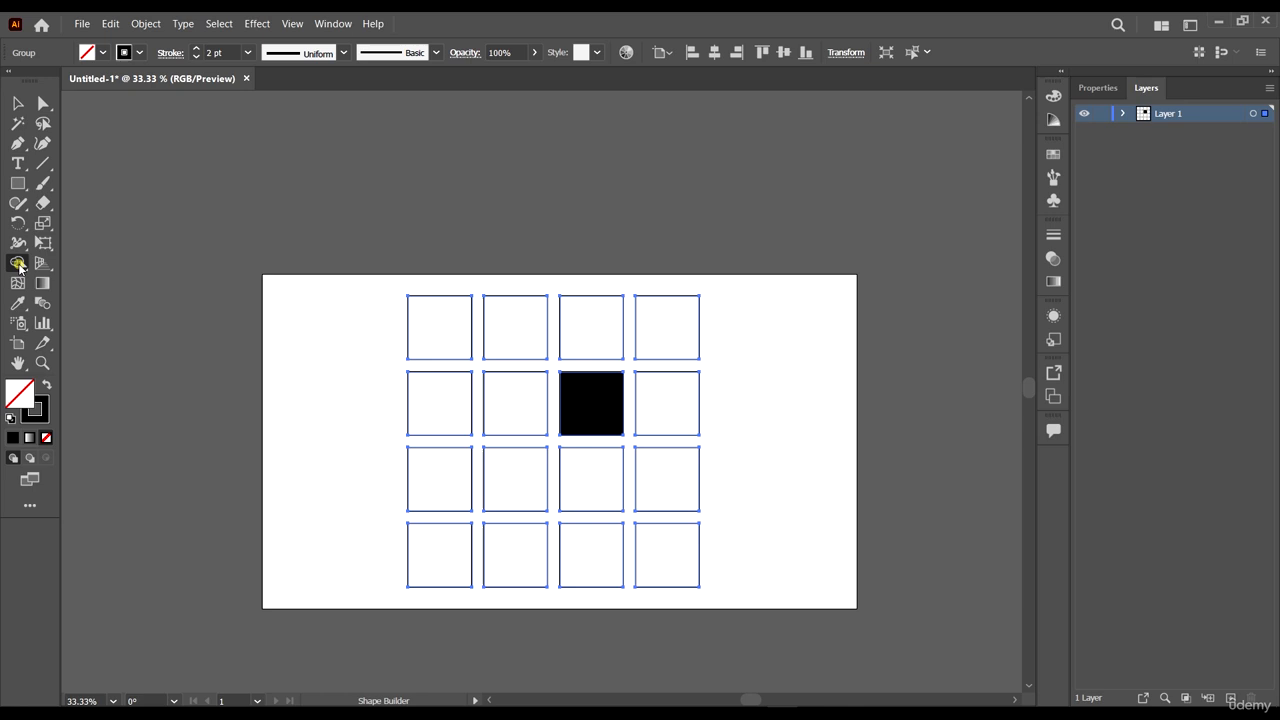
- Open the Color Guide and load its High Contrast 2 harmony
left_click(1053, 155)
left_click(1053, 119)
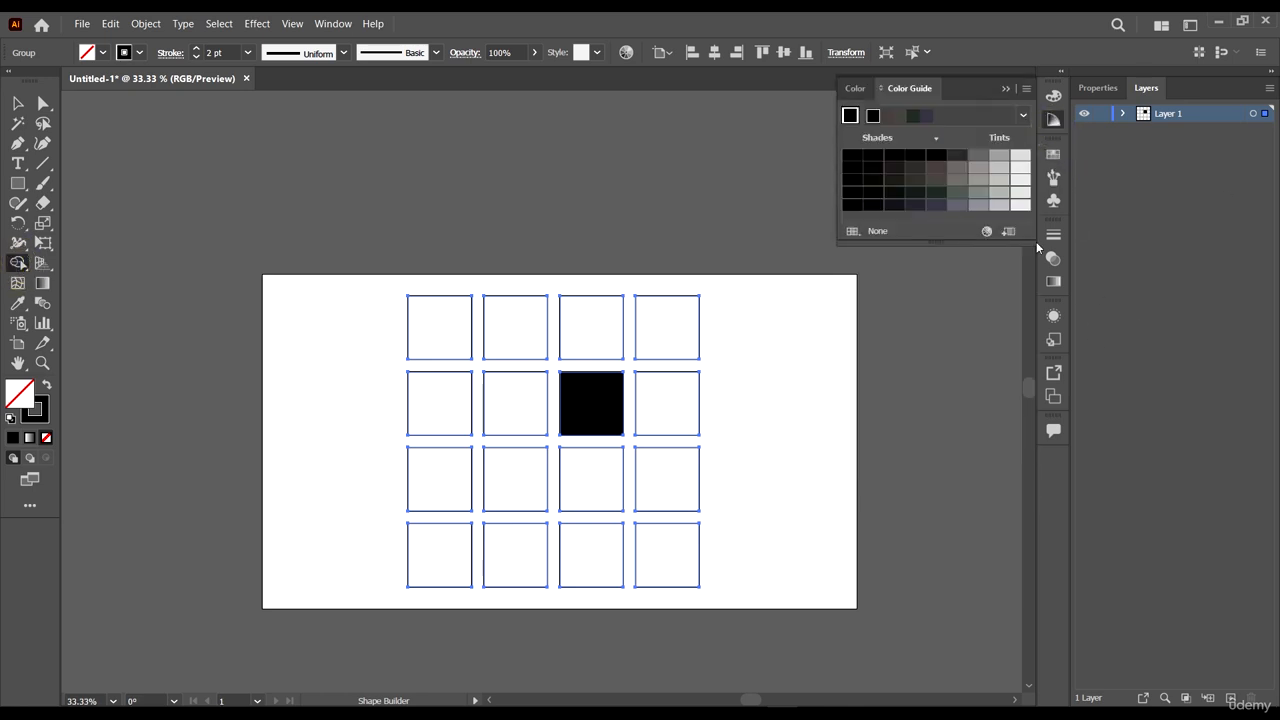
left_click(1023, 118)
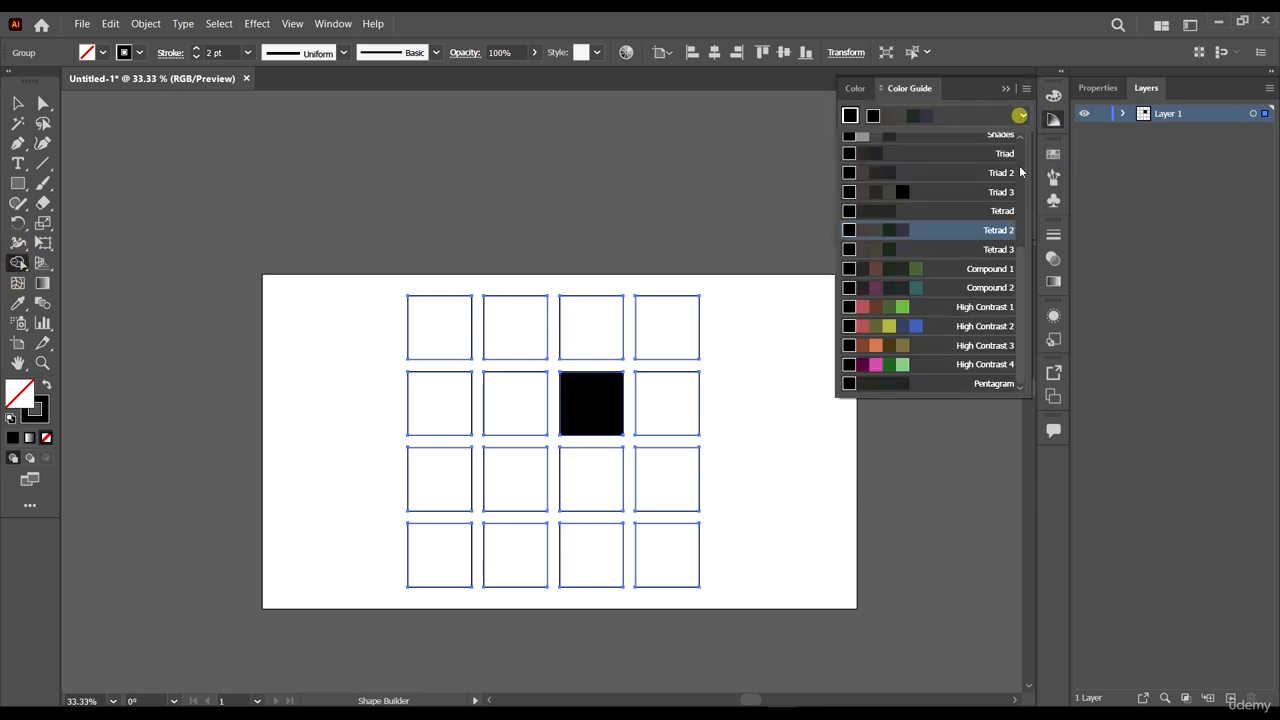
left_click(928, 325)
- Fill the grid's top-left square with salmon red, the top-right with olive and the third row's second square with dark blue
left_click(950, 167)
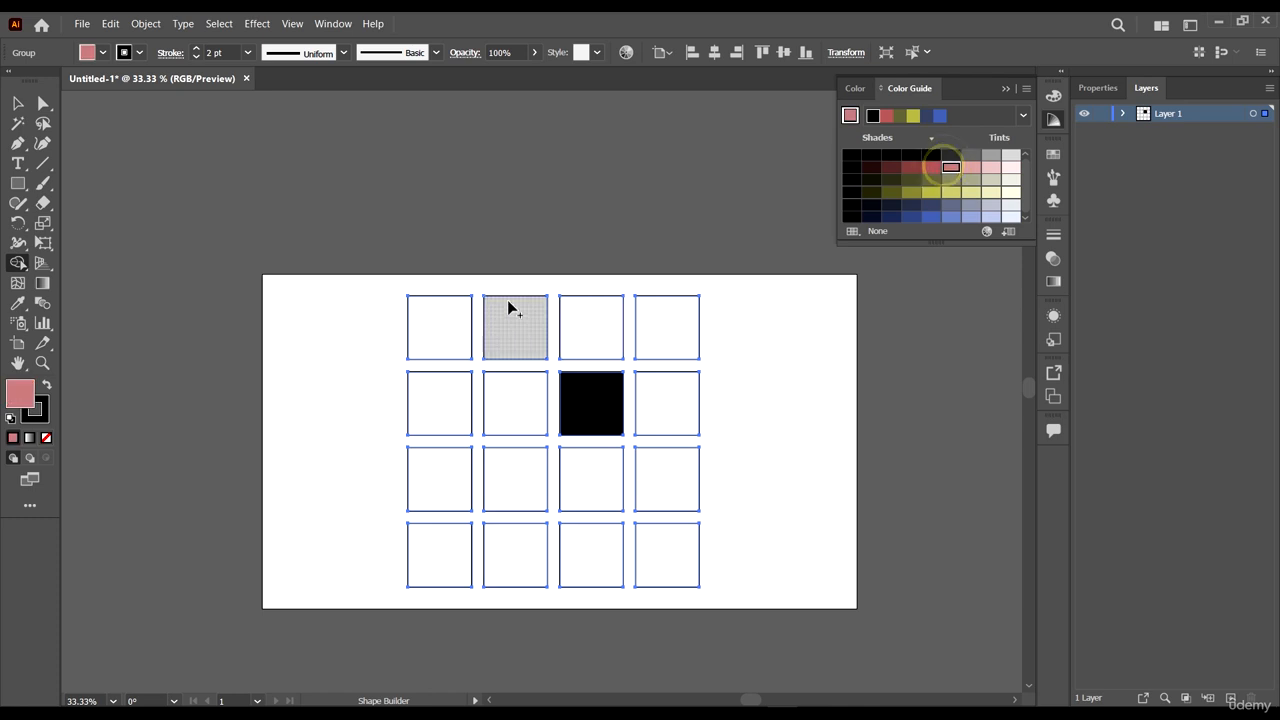
left_click(463, 310)
left_click(911, 191)
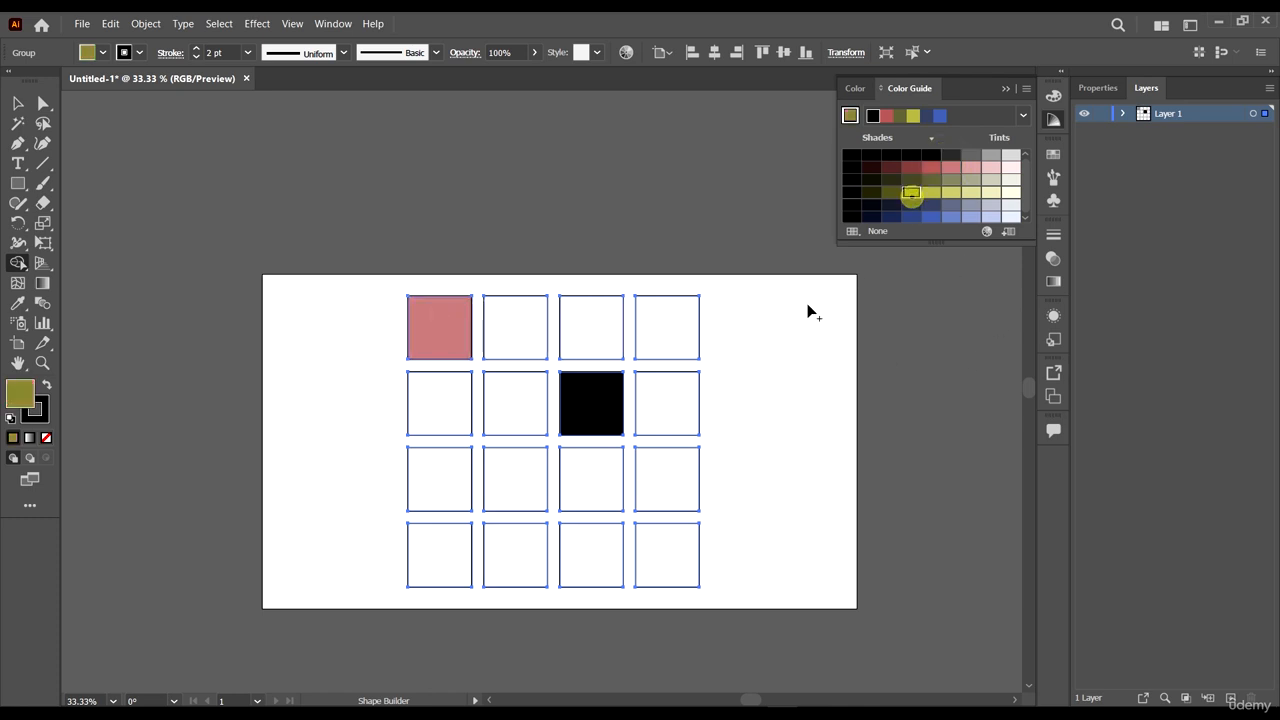
left_click(683, 333)
left_click(910, 216)
left_click(510, 466)
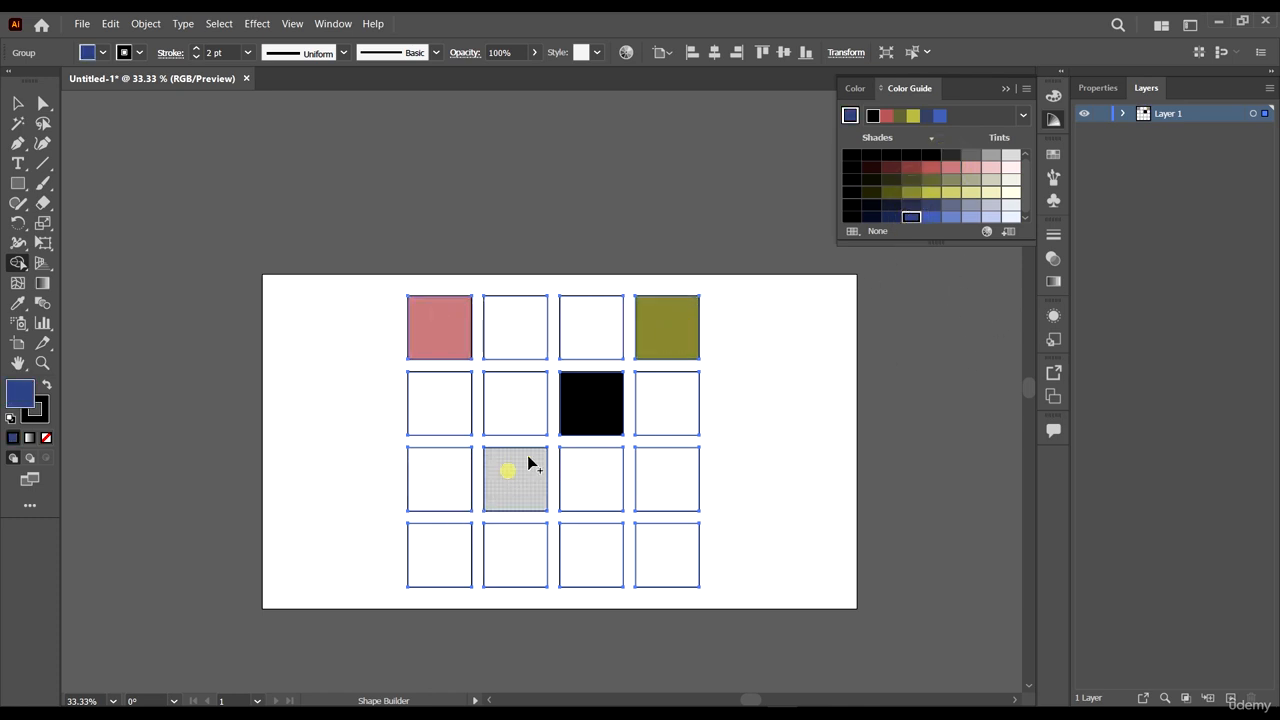
- Fill the bottom-left square with light blue, the bottom row's third with dark red and the third row's first with pale pink
left_click(971, 216)
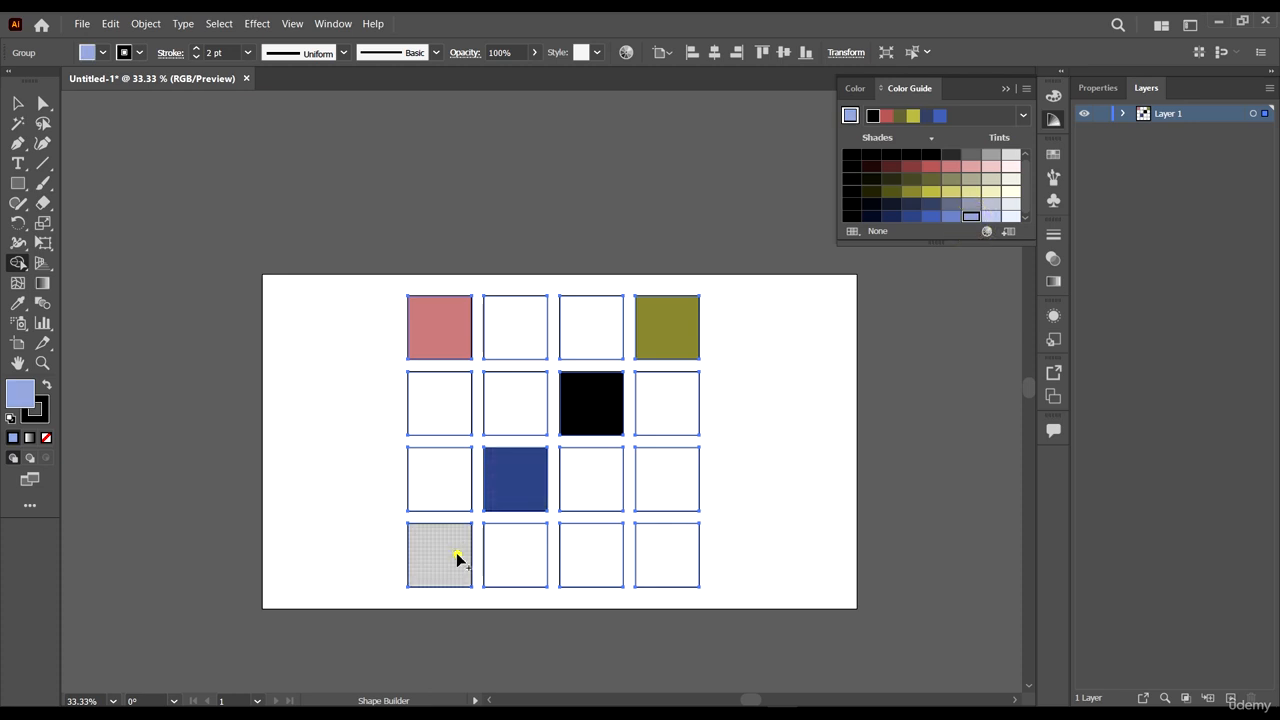
left_click(455, 557)
left_click(911, 166)
left_click(576, 568)
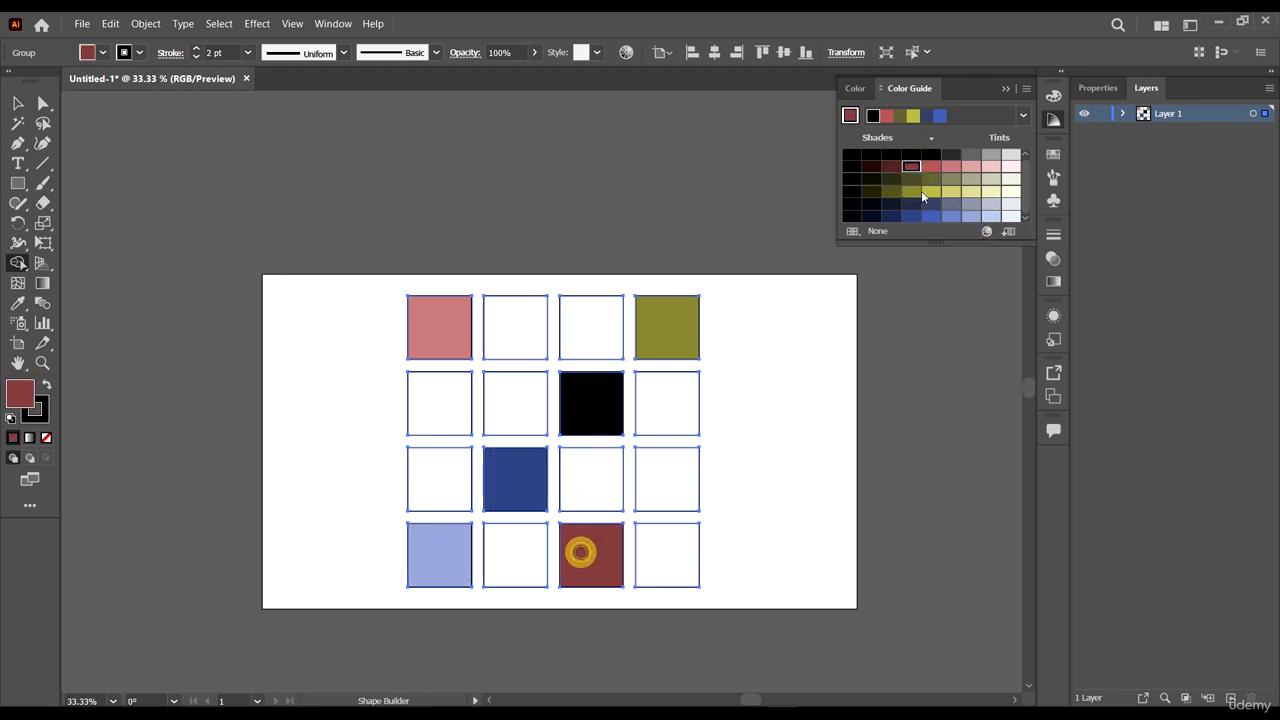
left_click(990, 167)
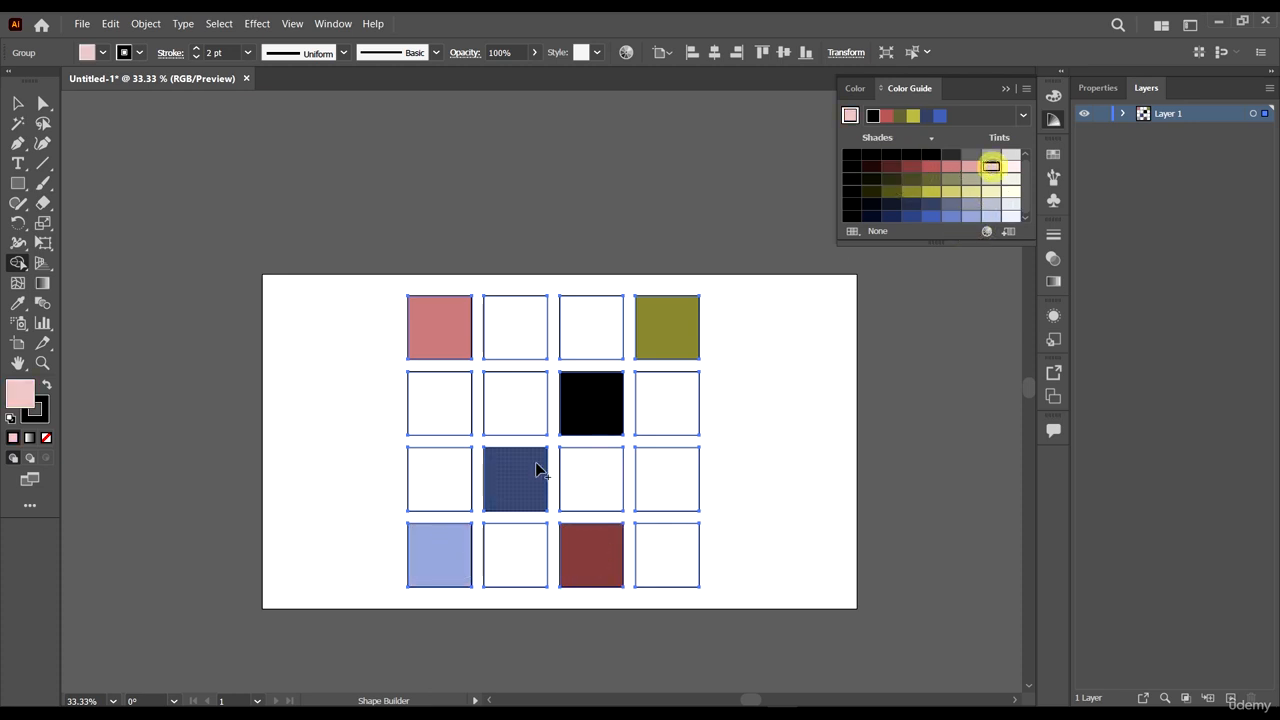
left_click(443, 486)
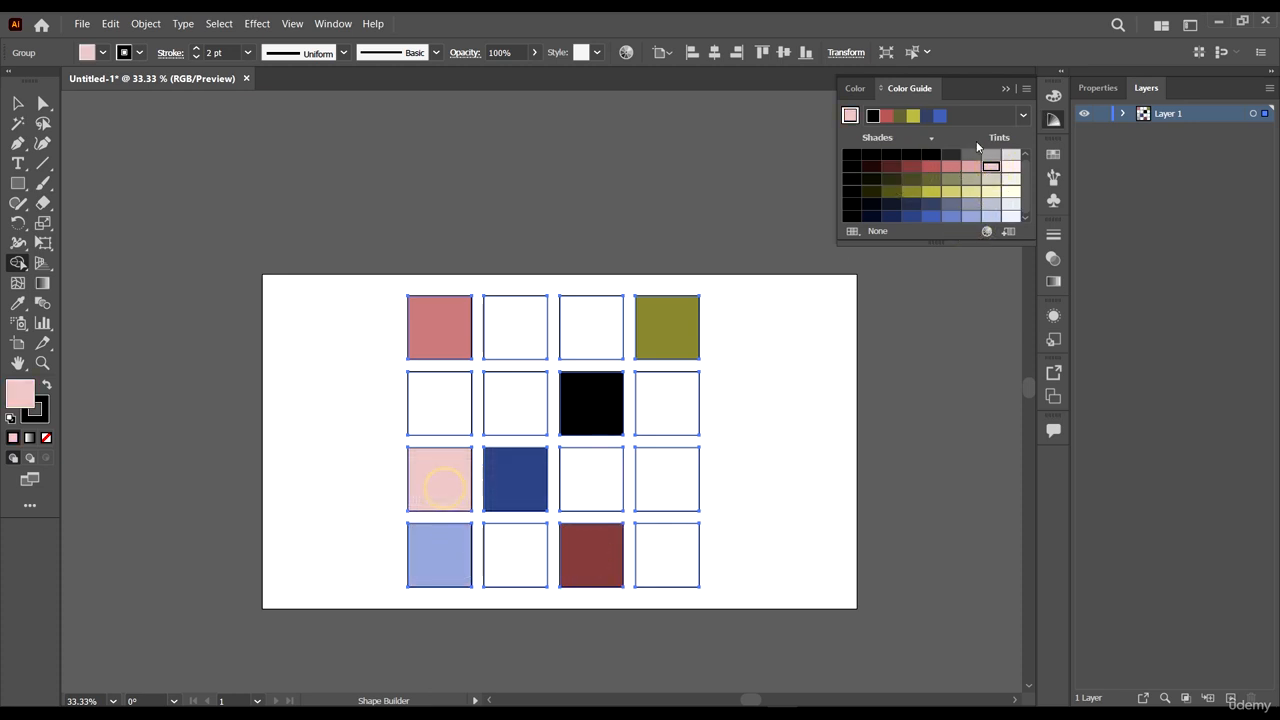
- Switch to the High Contrast 4 harmony and fill the third row's last square with light pink and the second row's second with magenta
left_click(1020, 115)
left_click(934, 362)
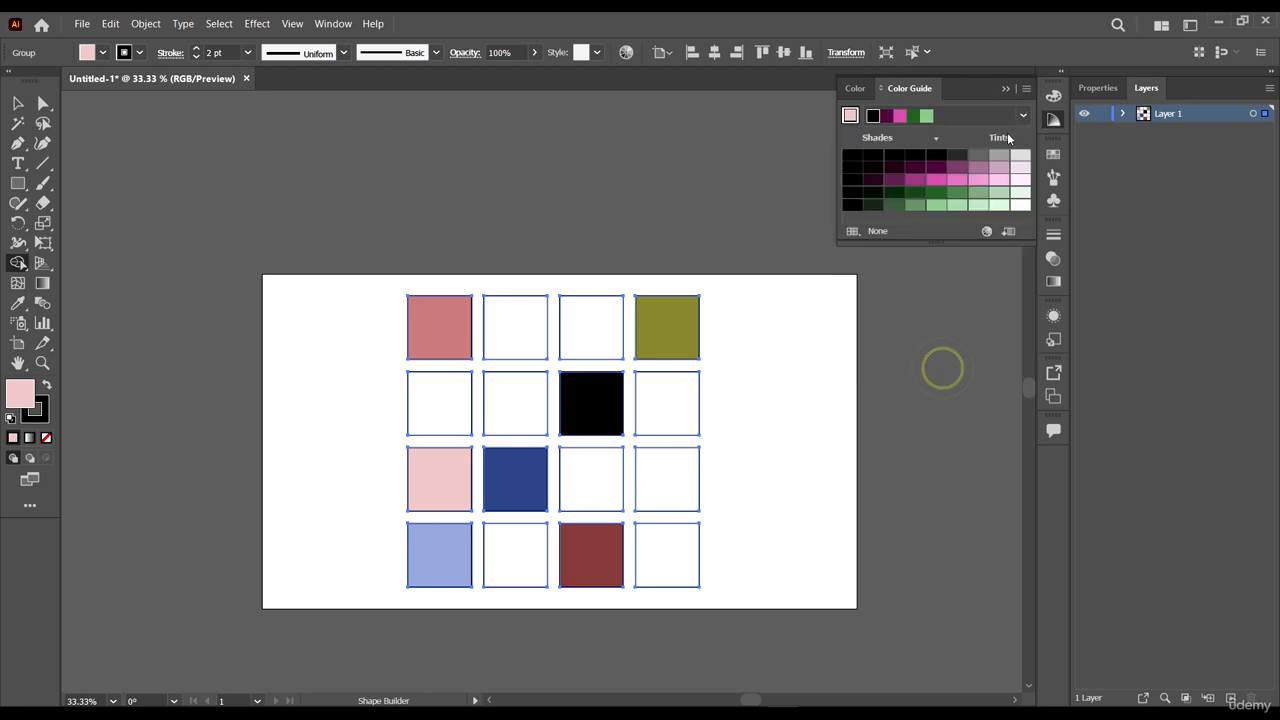
left_click(995, 180)
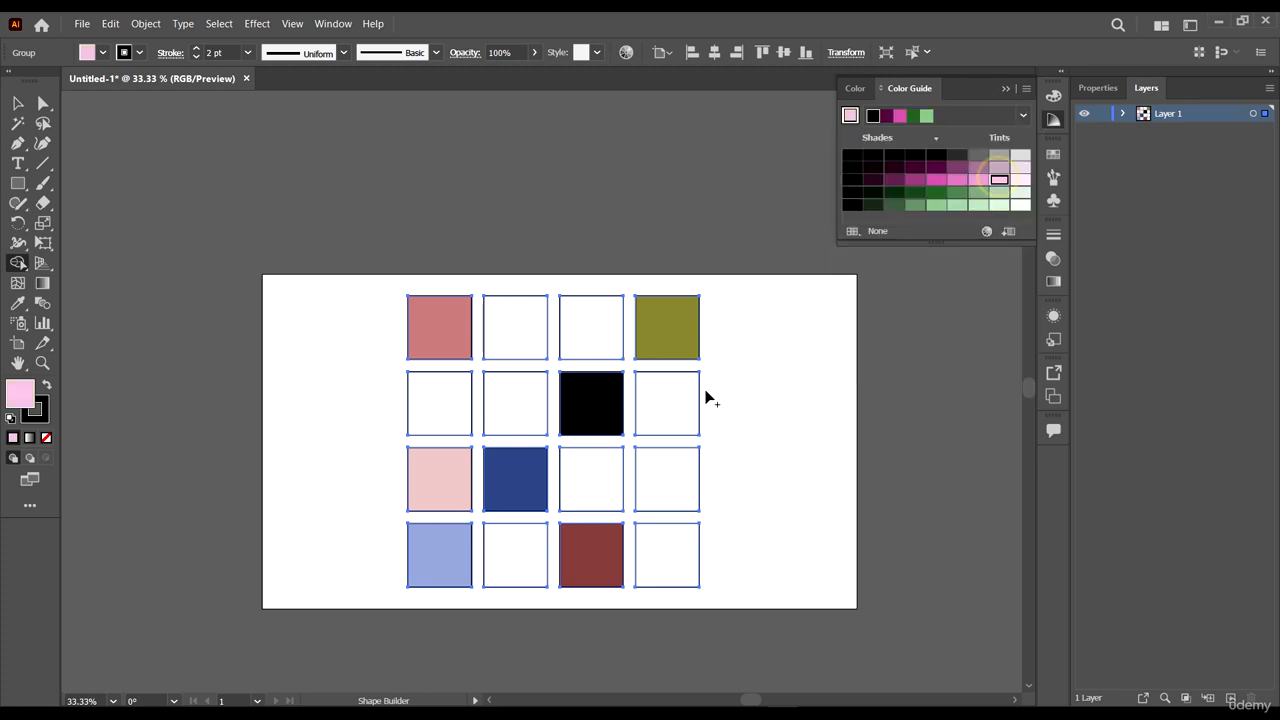
left_click(651, 482)
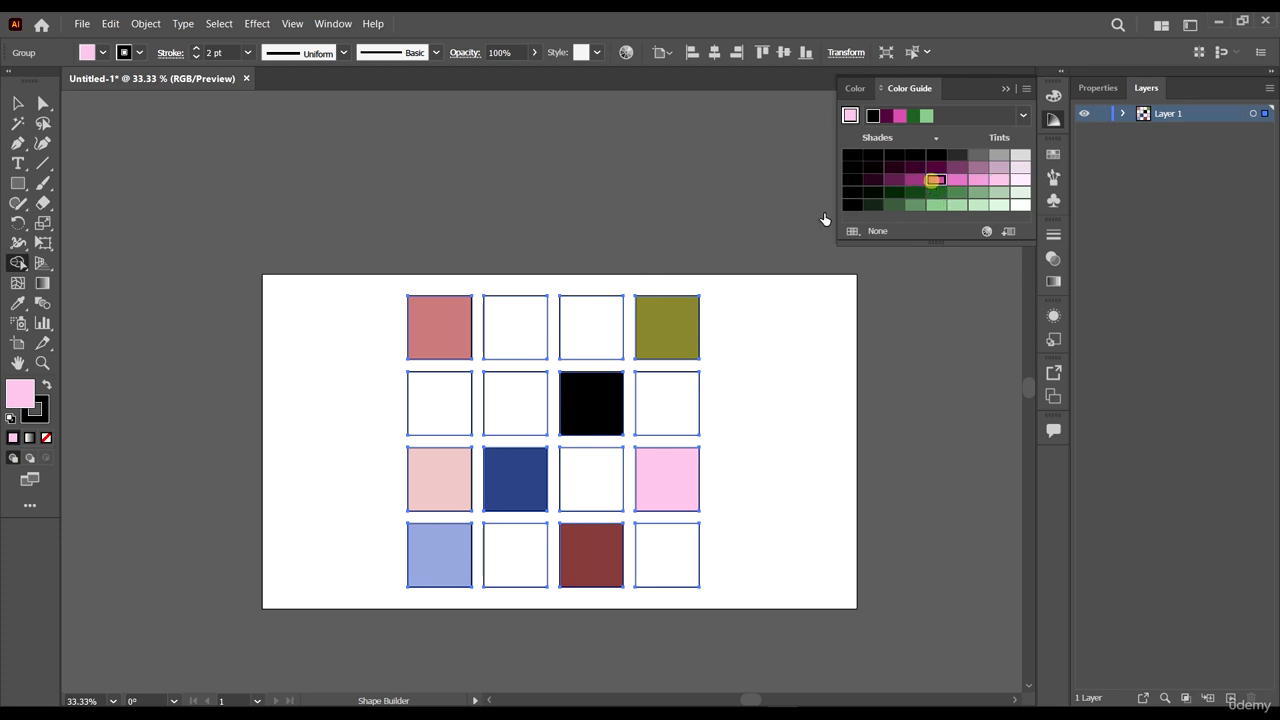
left_click(936, 179)
left_click(516, 383)
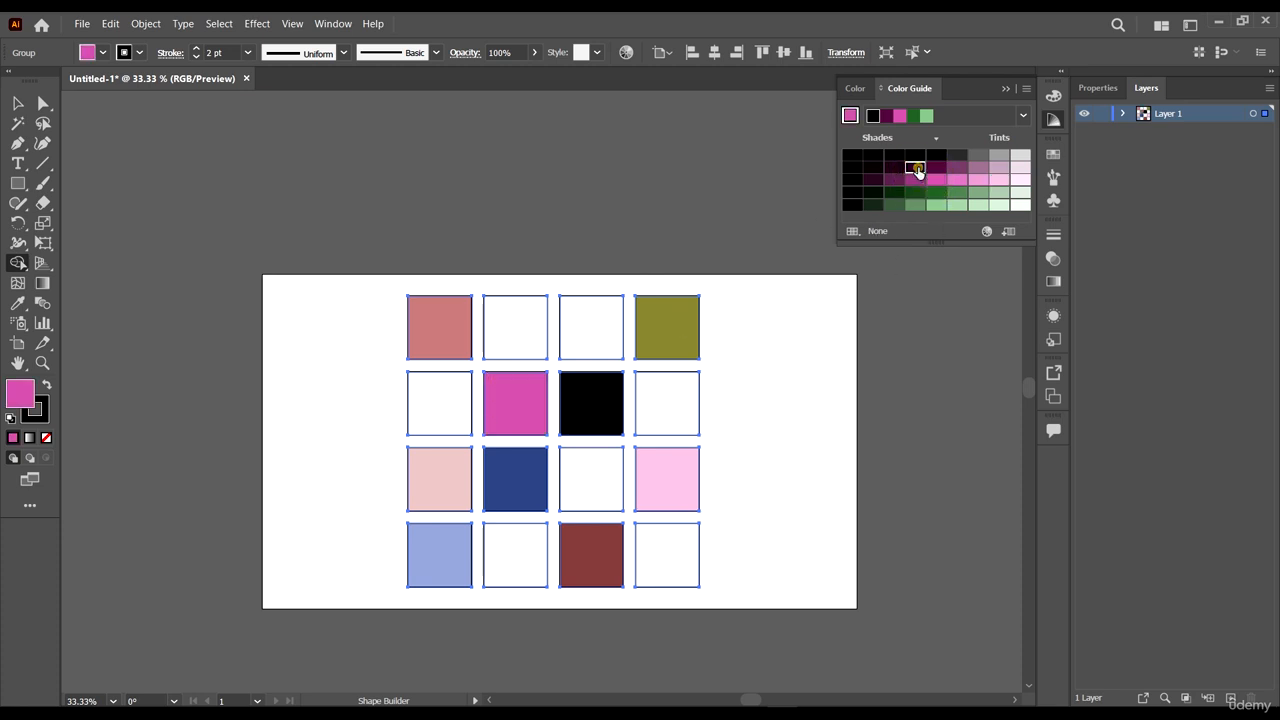
- Fill the top row's third square with dark purple and recolor the black square dark gray
left_click(915, 167)
left_click(617, 342)
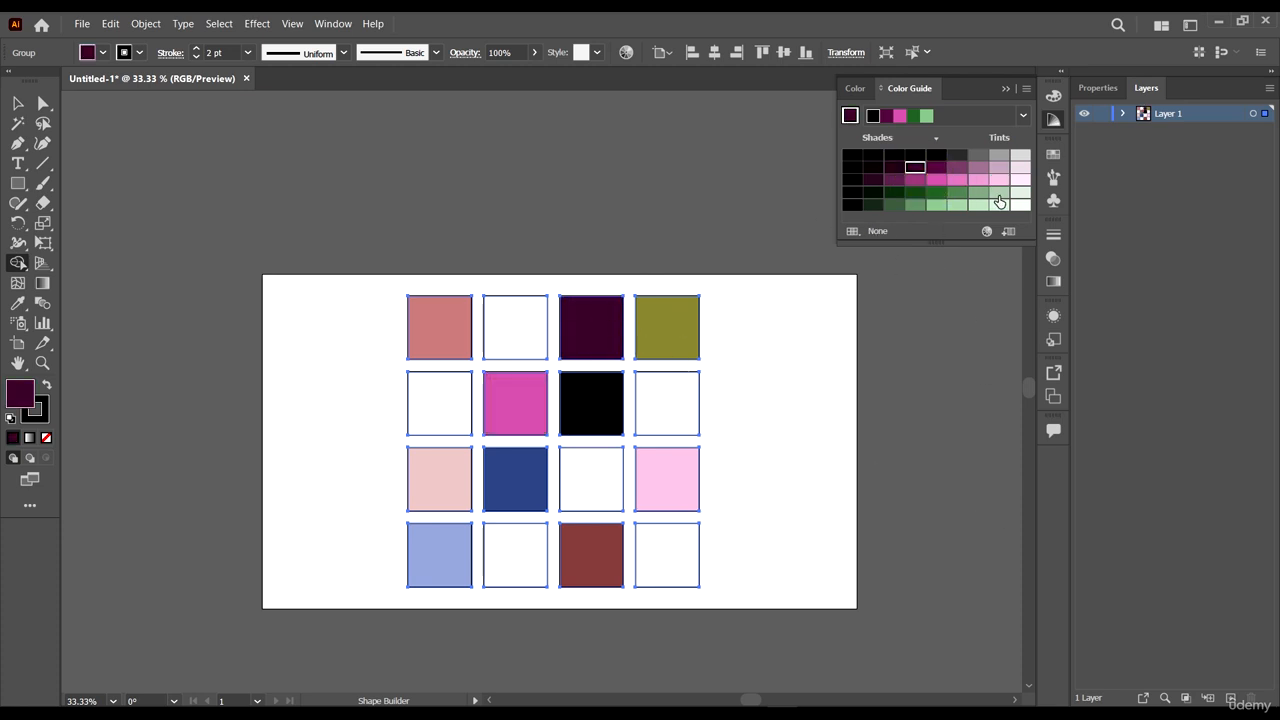
left_click(978, 155)
left_click(572, 427)
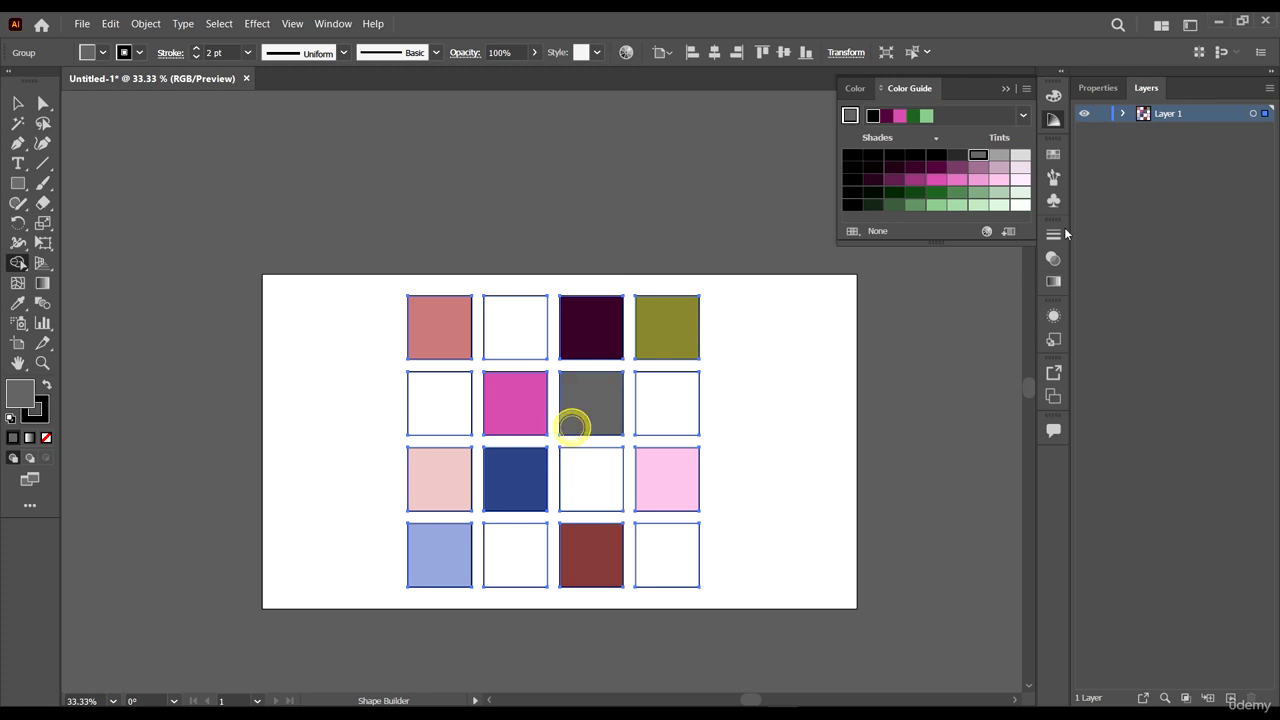
- Fill the second row's last square with pale mint, the third row's third with light green and the bottom-right with purple
left_click(999, 204)
left_click(670, 425)
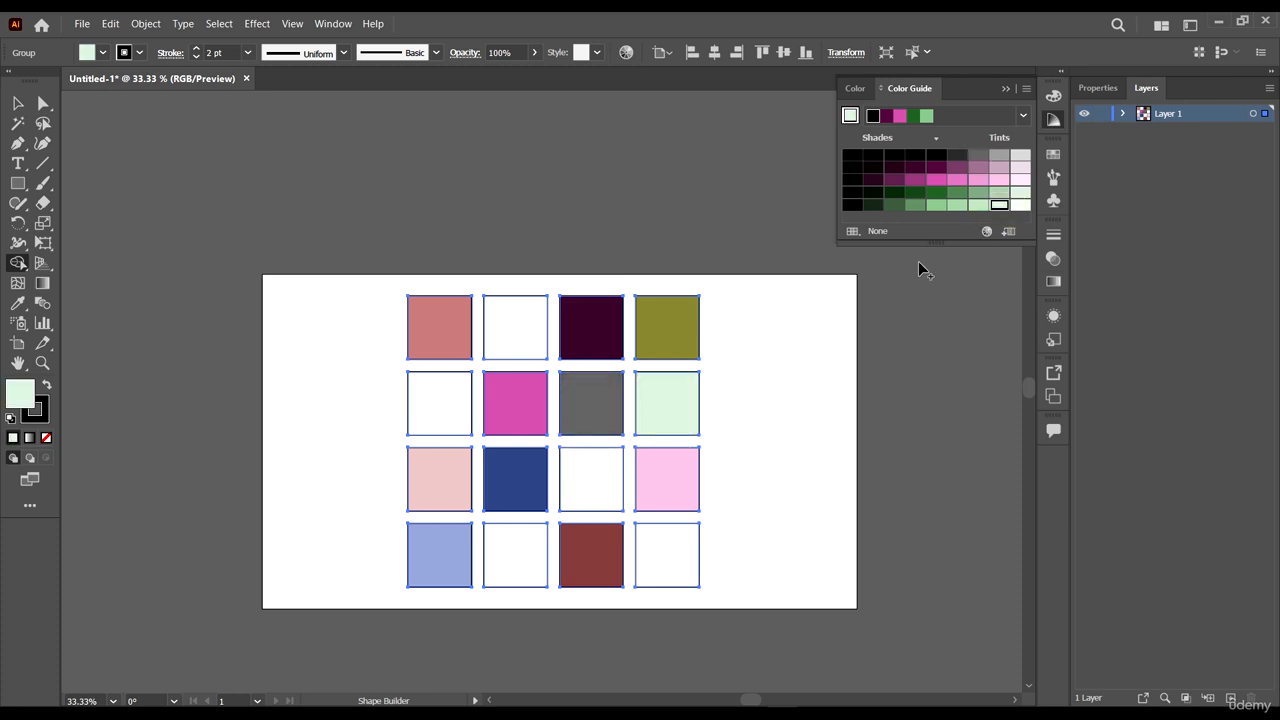
left_click(957, 204)
left_click(598, 488)
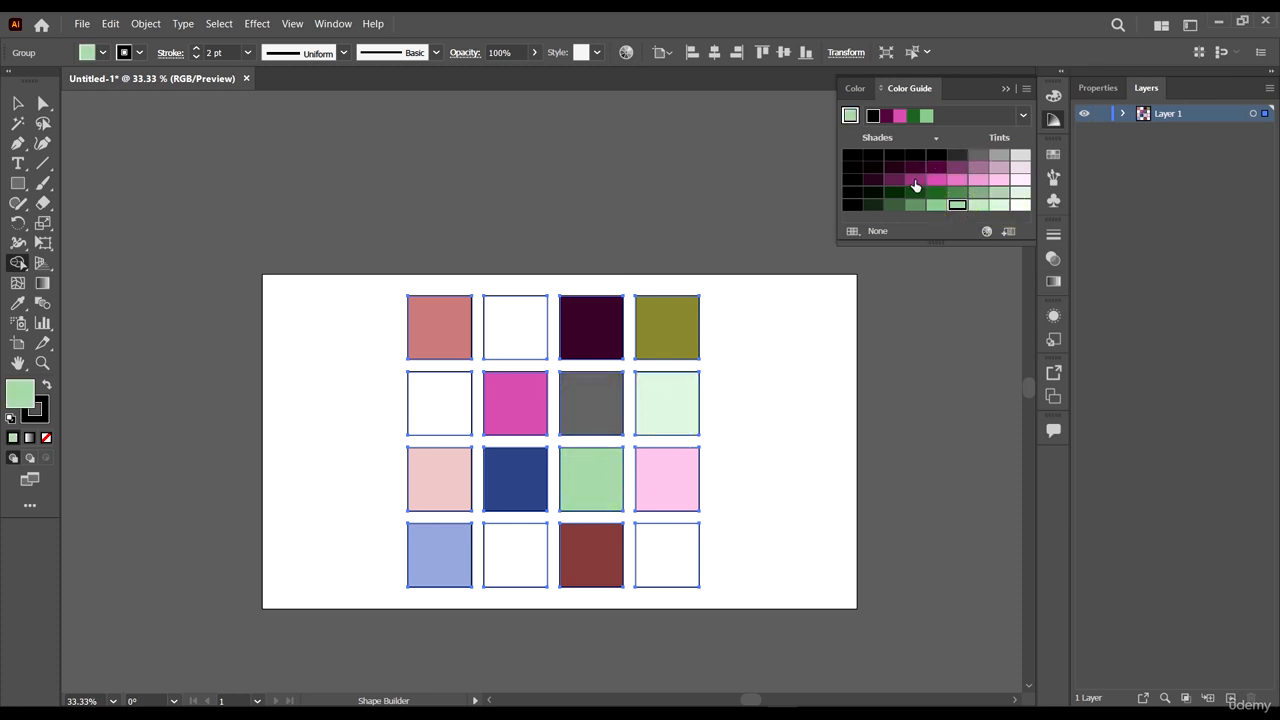
left_click(915, 181)
left_click(673, 547)
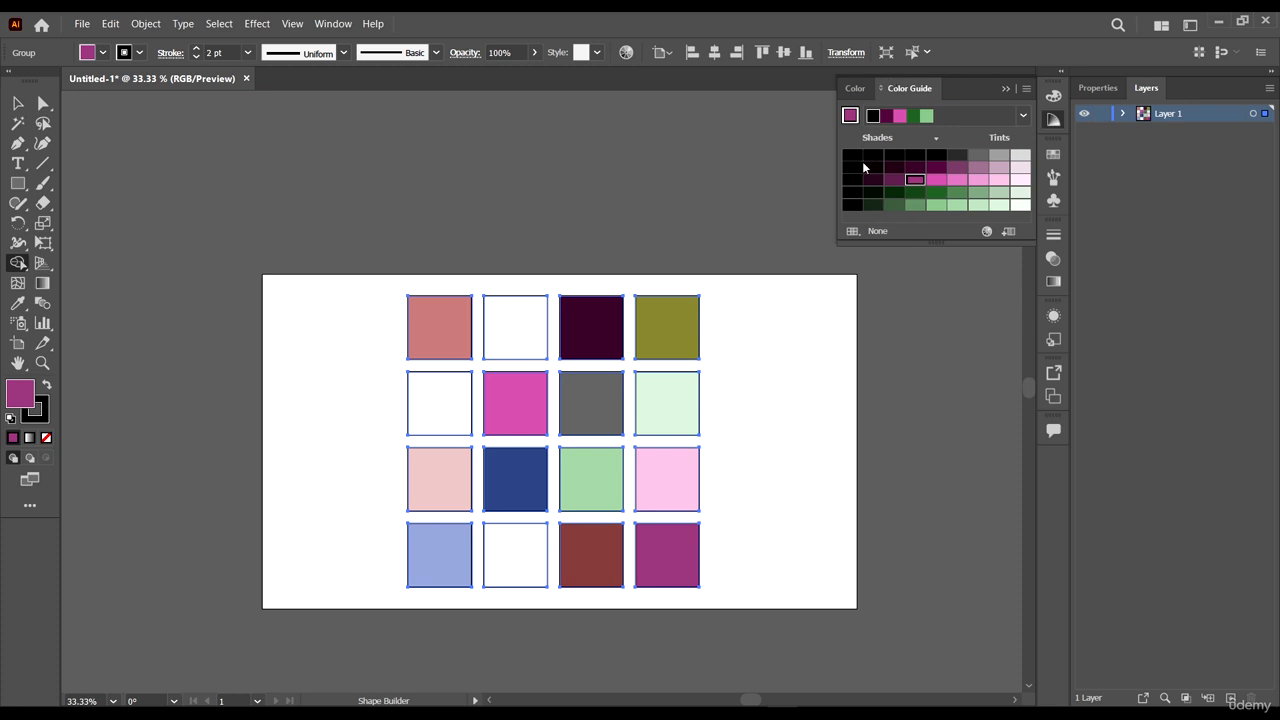
- Fill the second row's first square with near-black, the top row's second with sage green and the bottom row's second with pale lilac
left_click(873, 167)
left_click(431, 421)
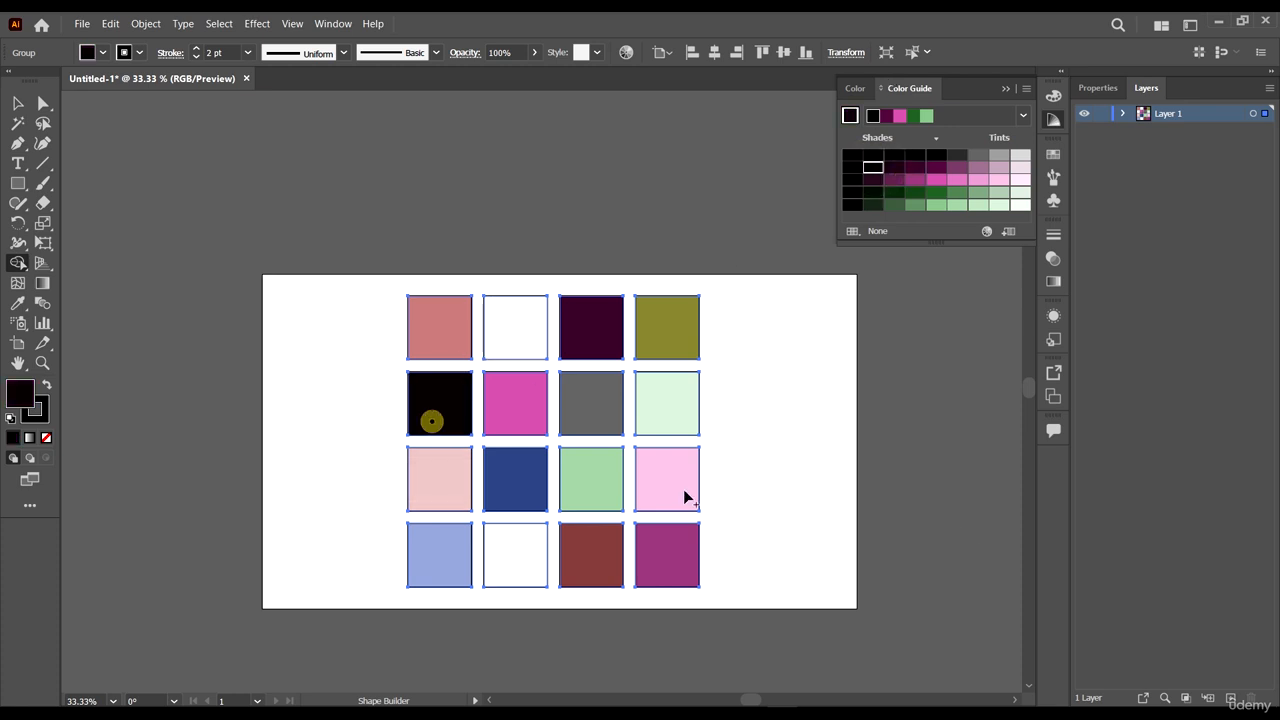
left_click(910, 167)
left_click(443, 396)
left_click(981, 193)
left_click(517, 323)
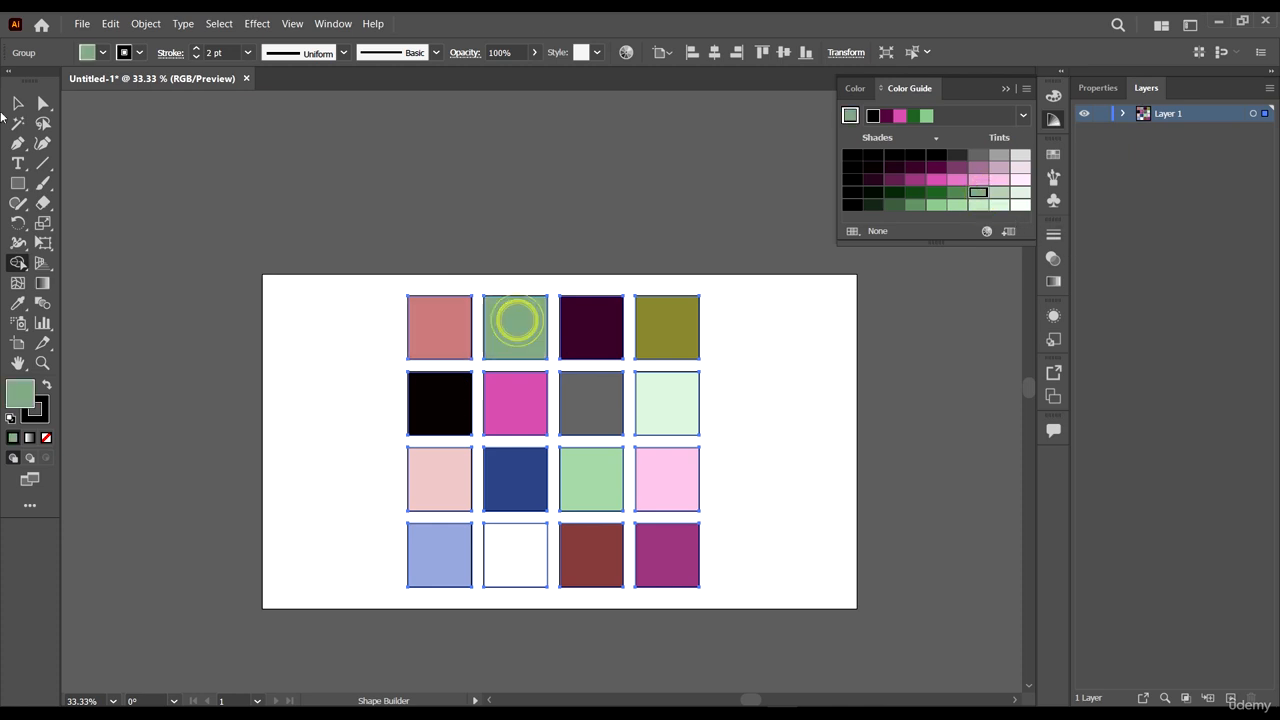
left_click(1020, 167)
left_click(515, 552)
key("v")
left_click(817, 240)
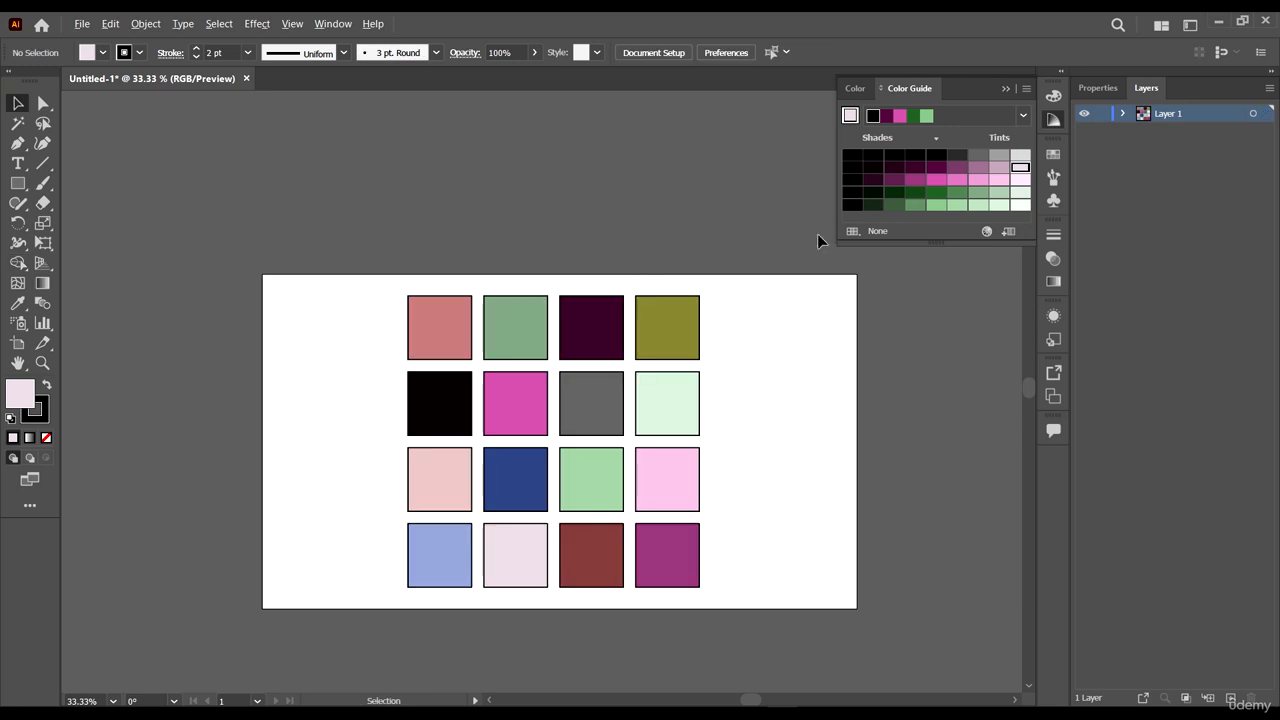
- Remove the stroke from all squares of the colored grid
scroll(698, 411, "down", 1)
scroll(698, 440, "up", 3)
left_click(641, 340)
scroll(642, 340, "down", 3)
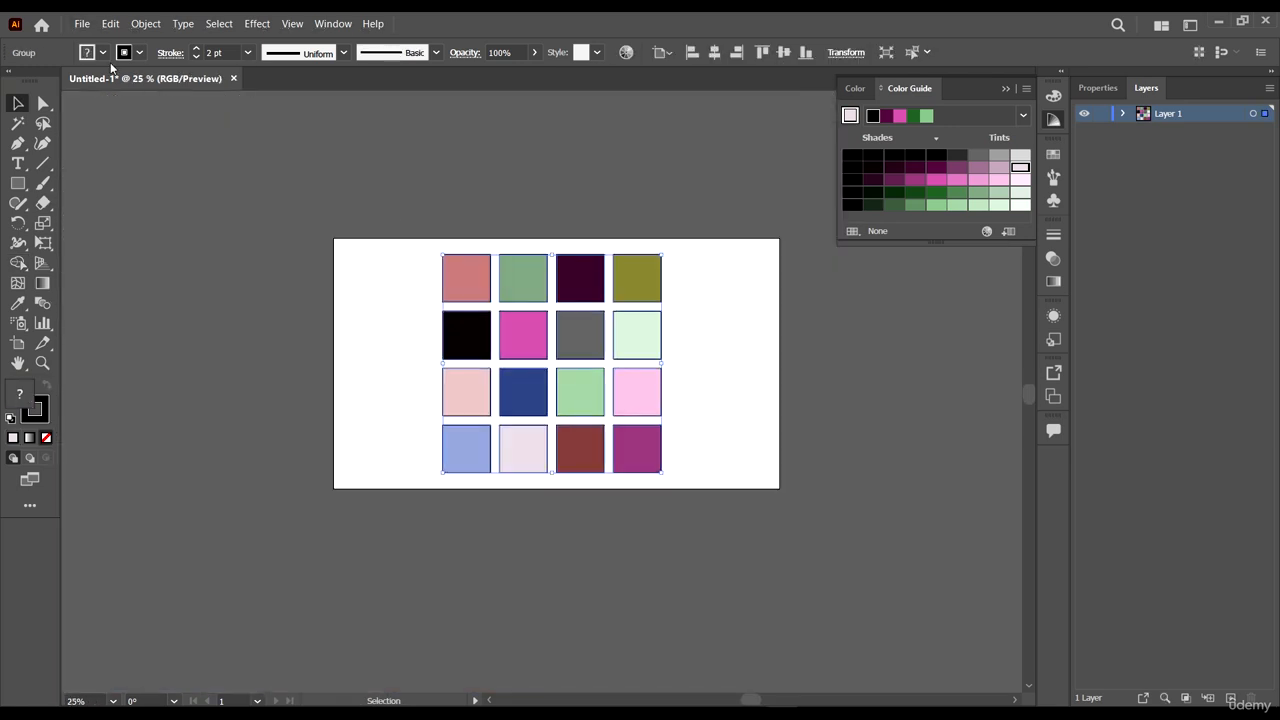
left_click(139, 52)
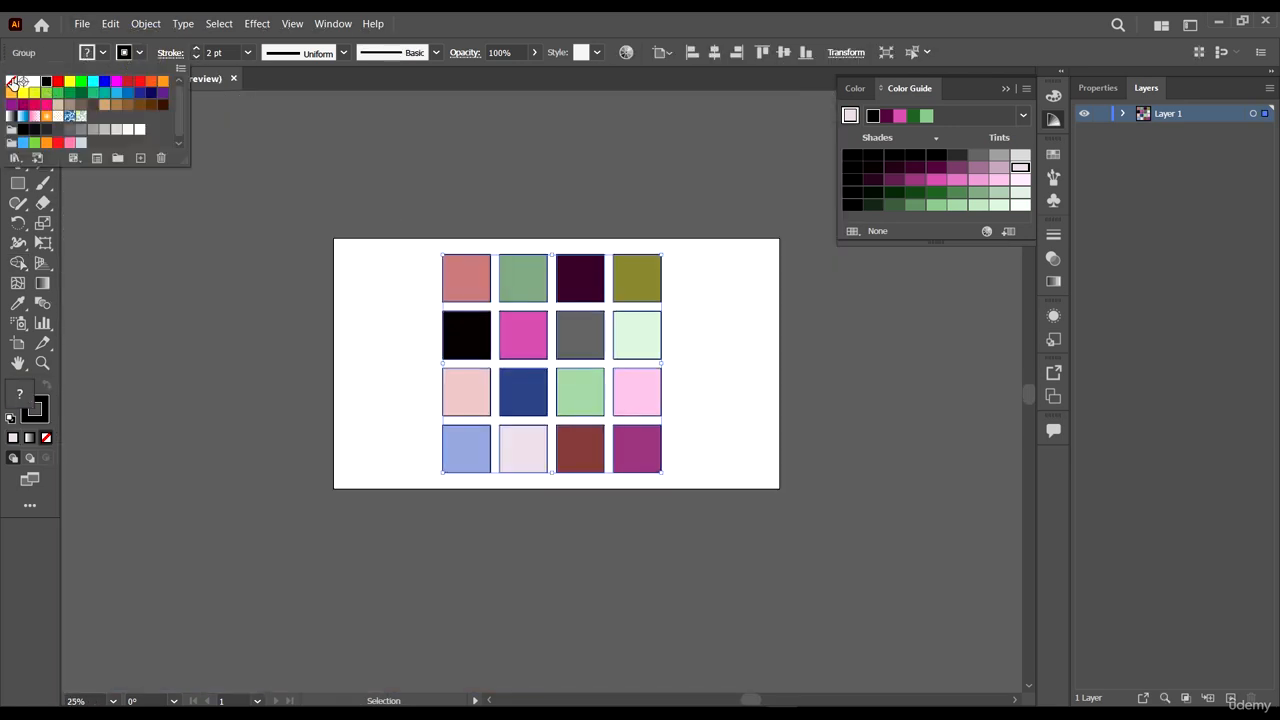
left_click(20, 82)
left_click(228, 292)
scroll(649, 369, "up", 1)
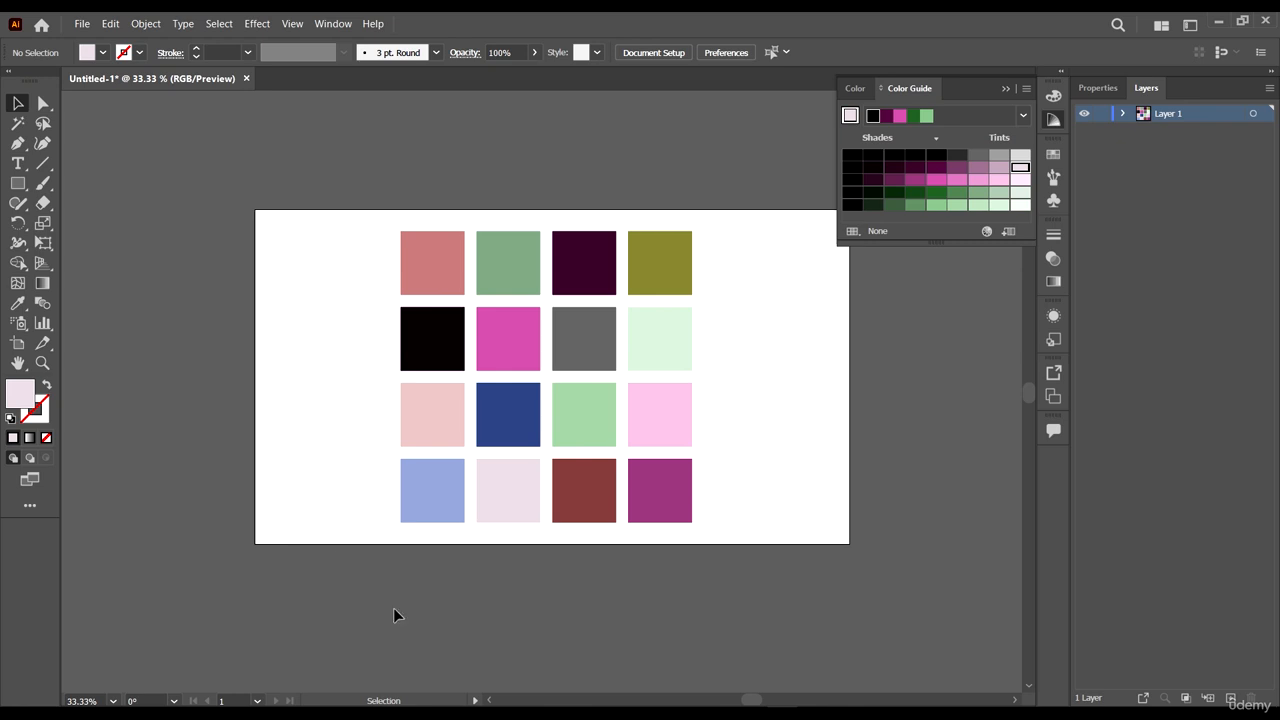
scroll(473, 340, "up", 1)
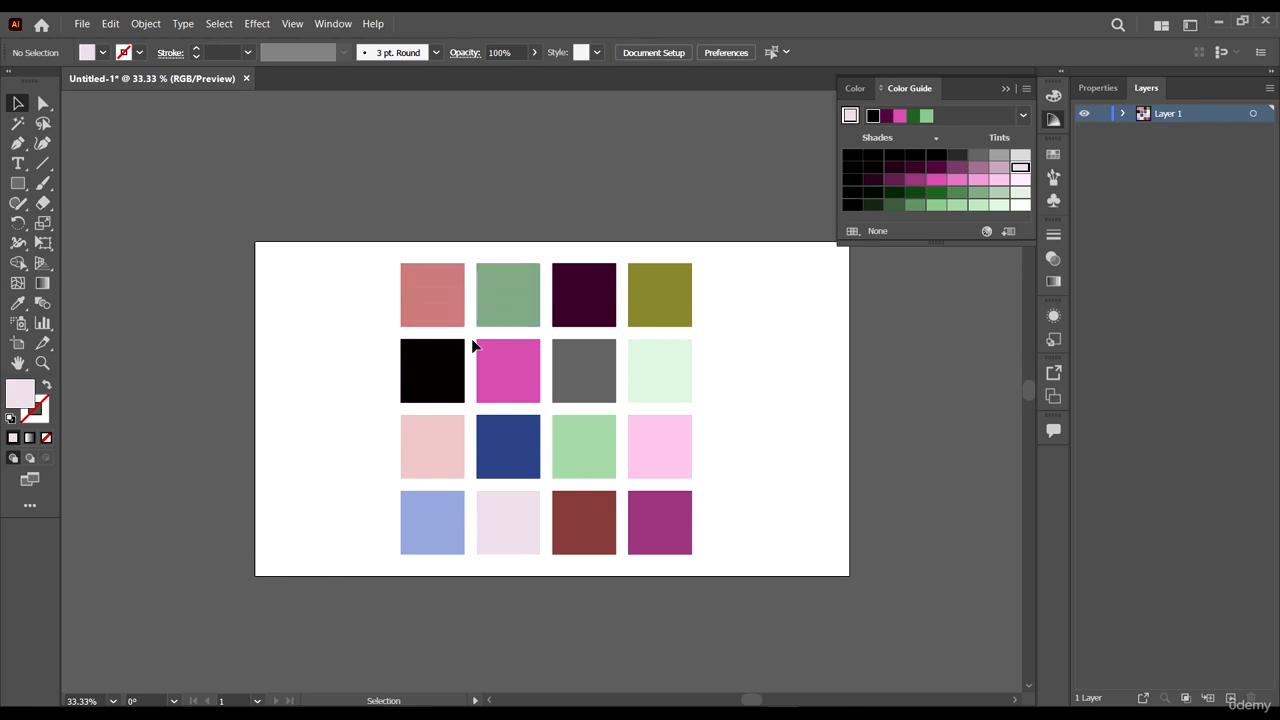
- Review where the Split Into Grid path command is found for the selected grid without applying it
left_click(660, 437)
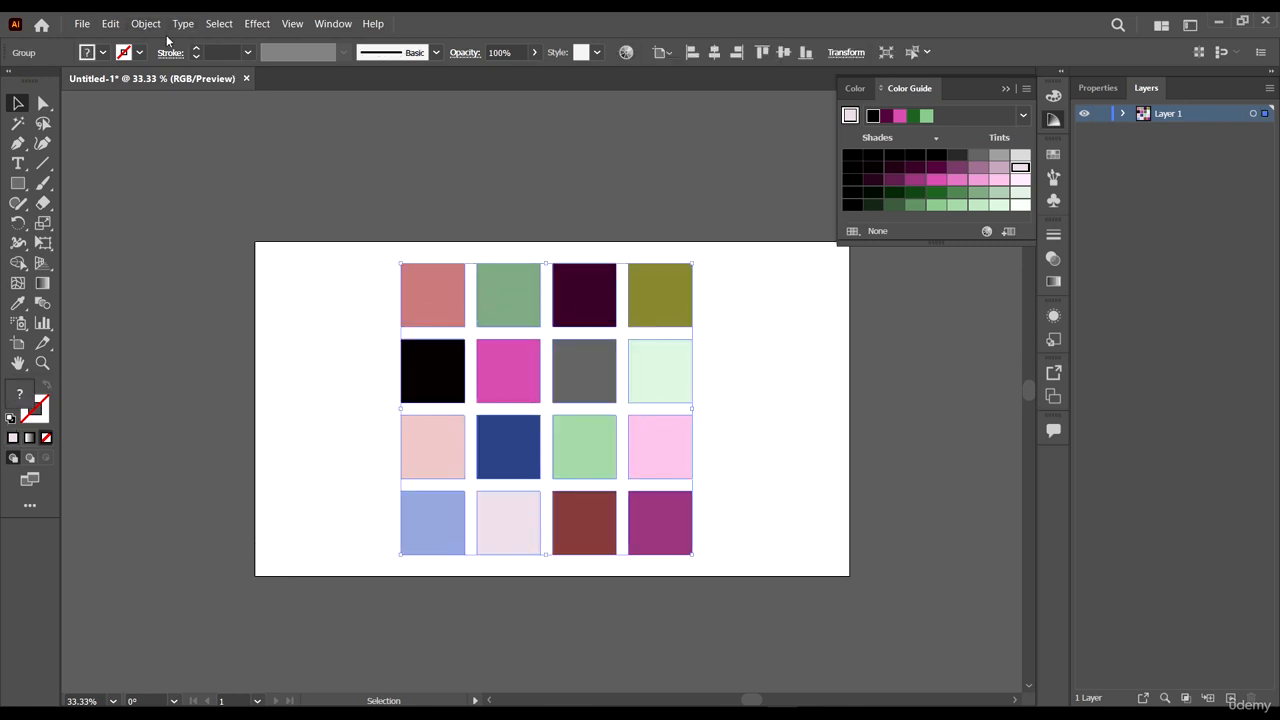
left_click(148, 24)
mouse_move(208, 368)
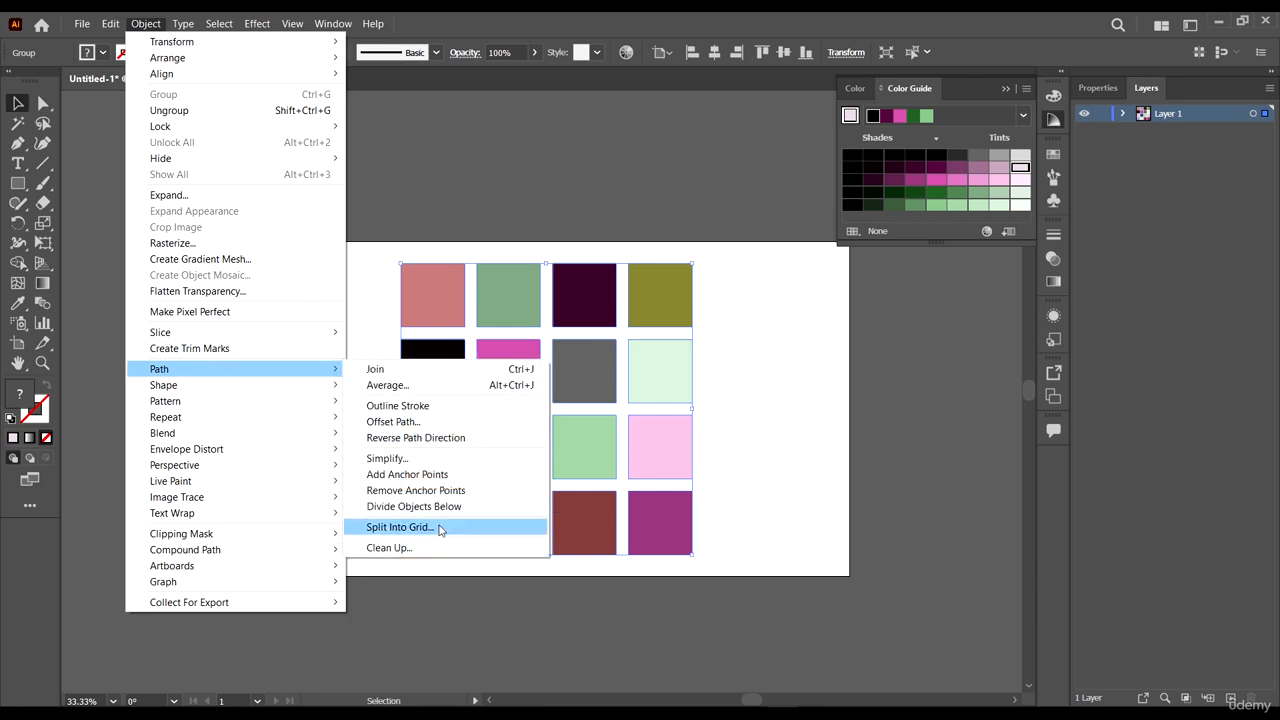
left_click(835, 470)
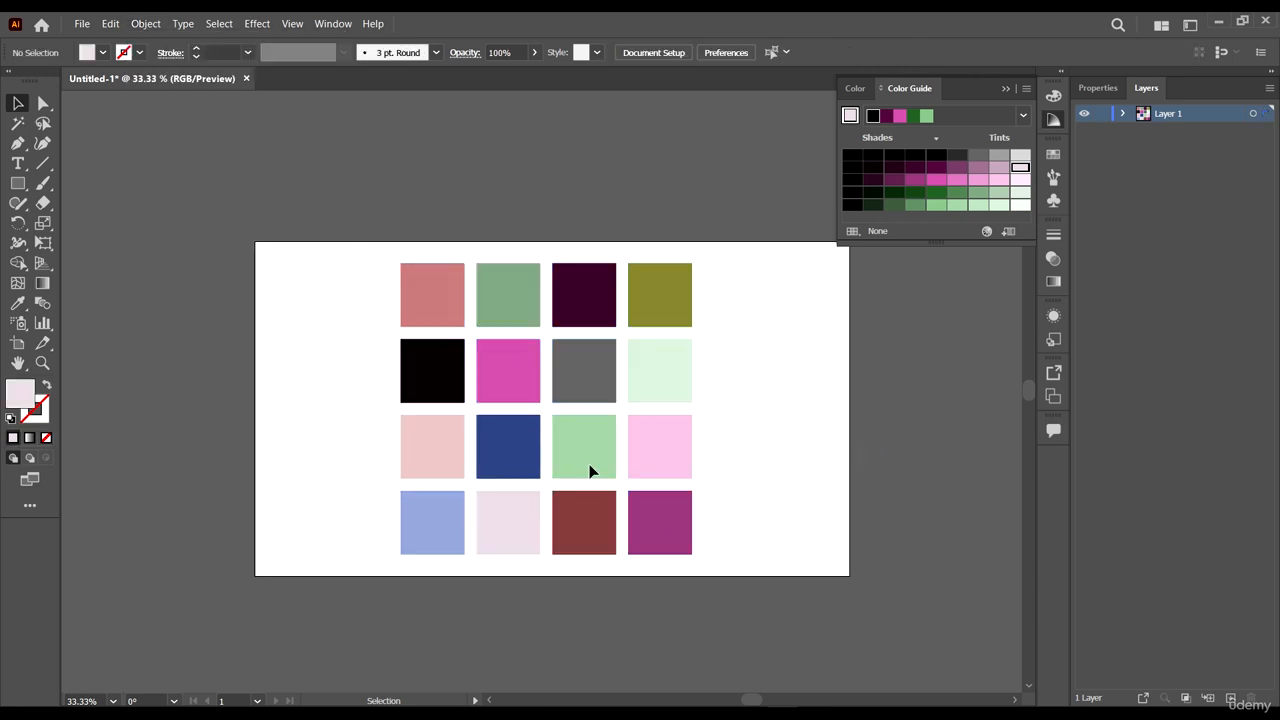
- Shrink the colored grid of squares and delete it from the artboard
scroll(684, 450, "down", 3)
scroll(658, 470, "up", 2)
left_click(694, 500)
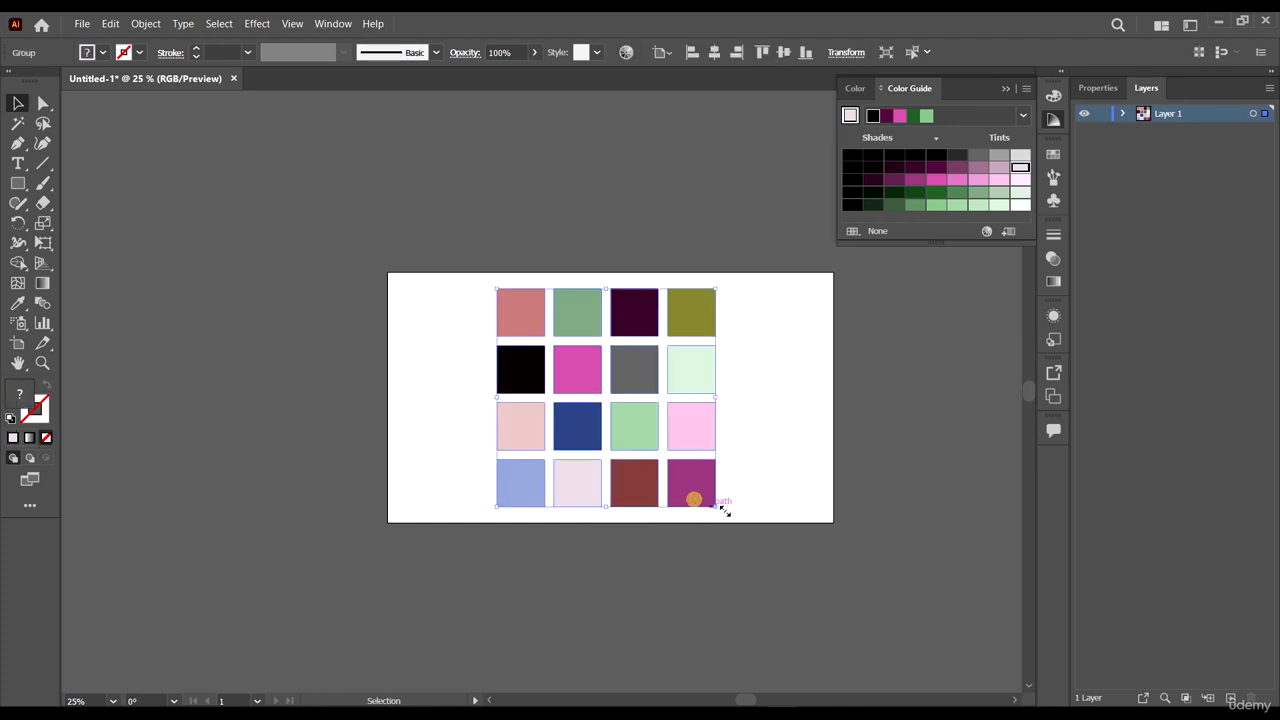
scroll(715, 507, "up", 1)
left_click_drag(716, 512, 688, 473)
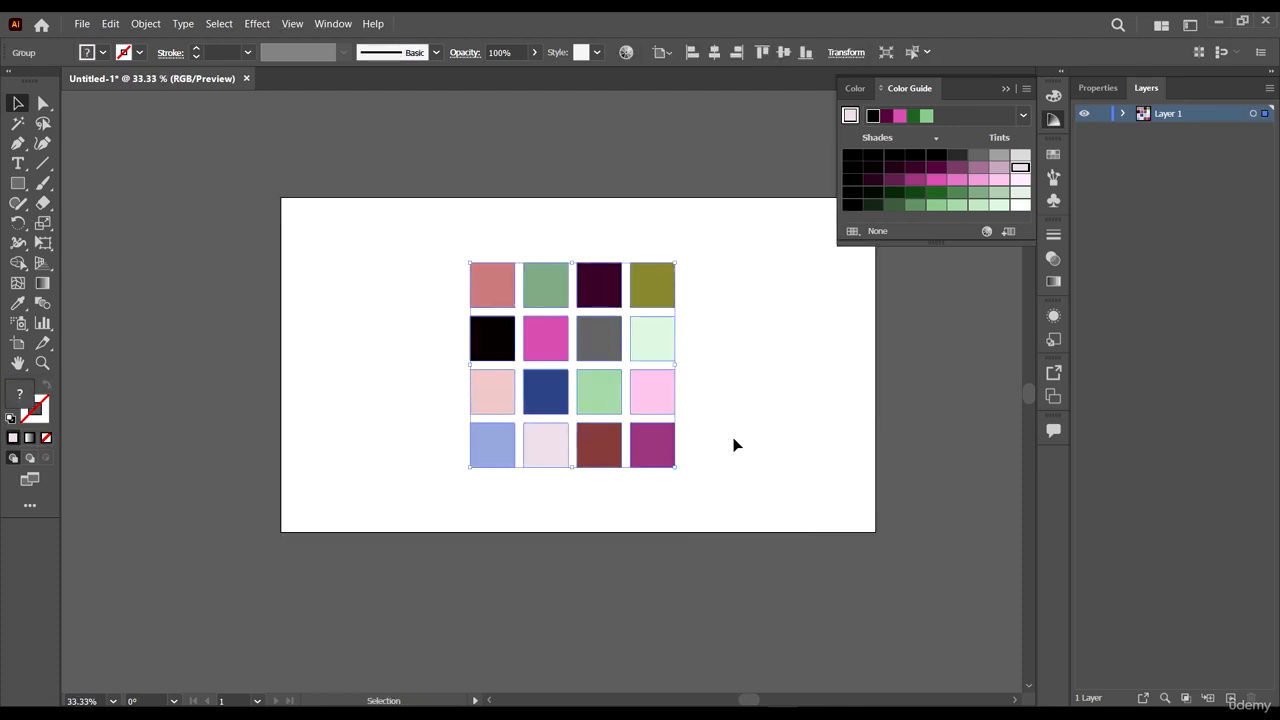
scroll(740, 442, "down", 1)
scroll(760, 450, "up", 1)
key("Delete")
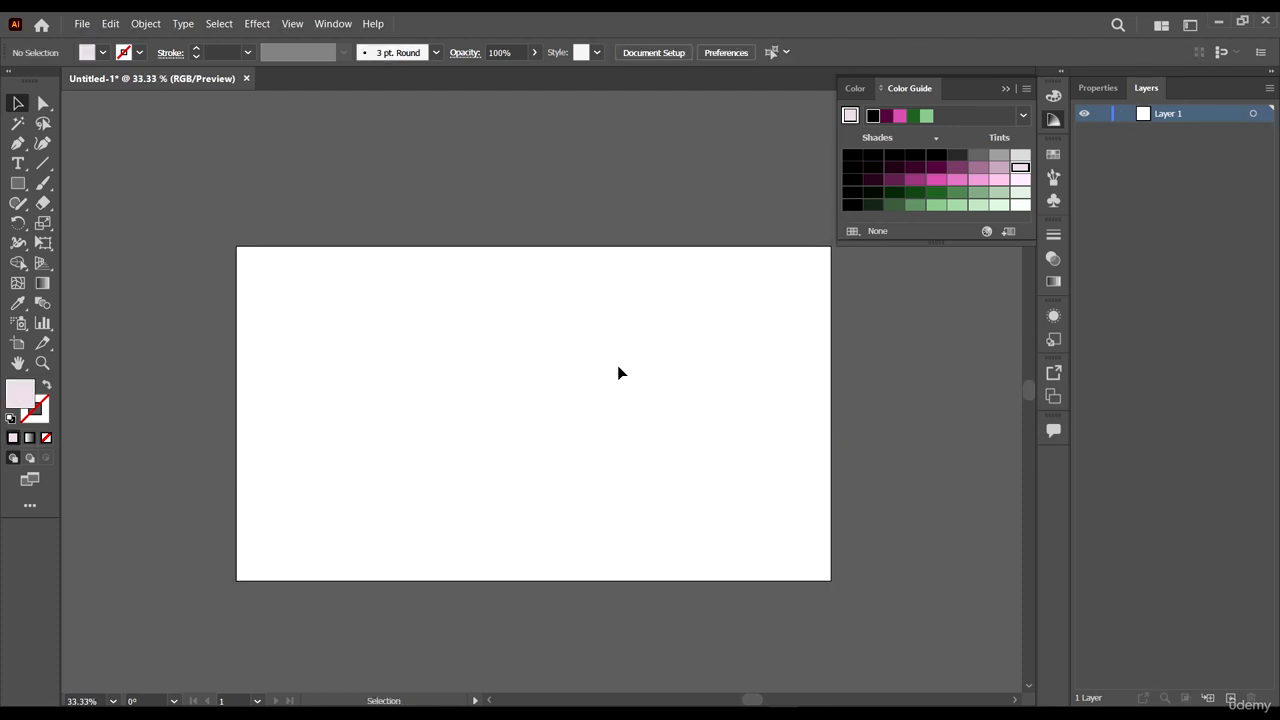
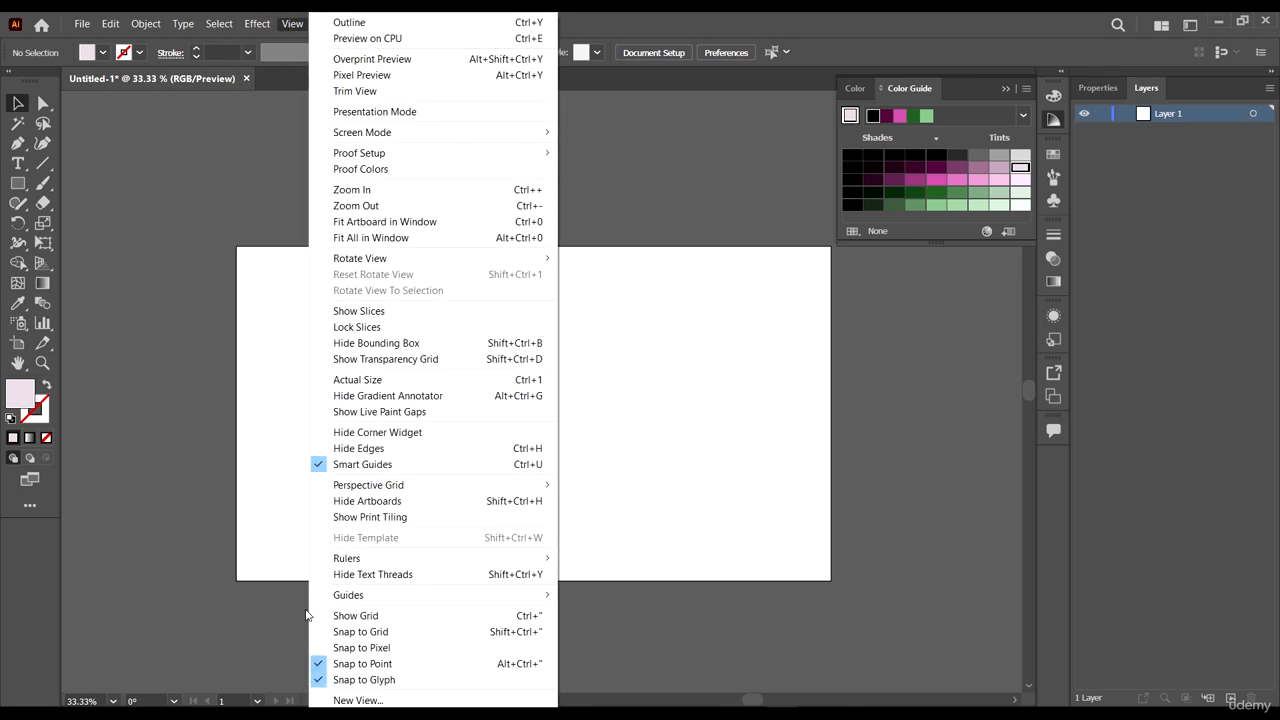
- Show the document grid and examine its gridlines and subdivisions
left_click(356, 616)
scroll(643, 415, "down", 5)
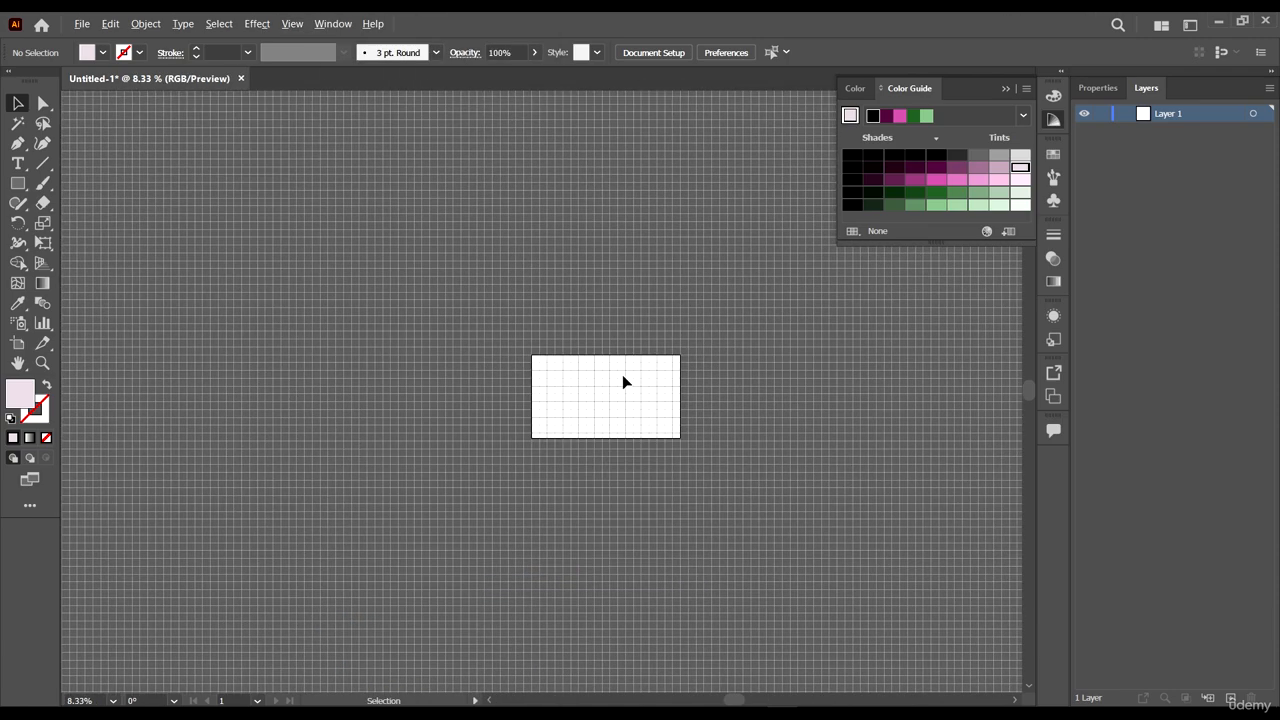
scroll(622, 378, "up", 9)
scroll(623, 404, "down", 4)
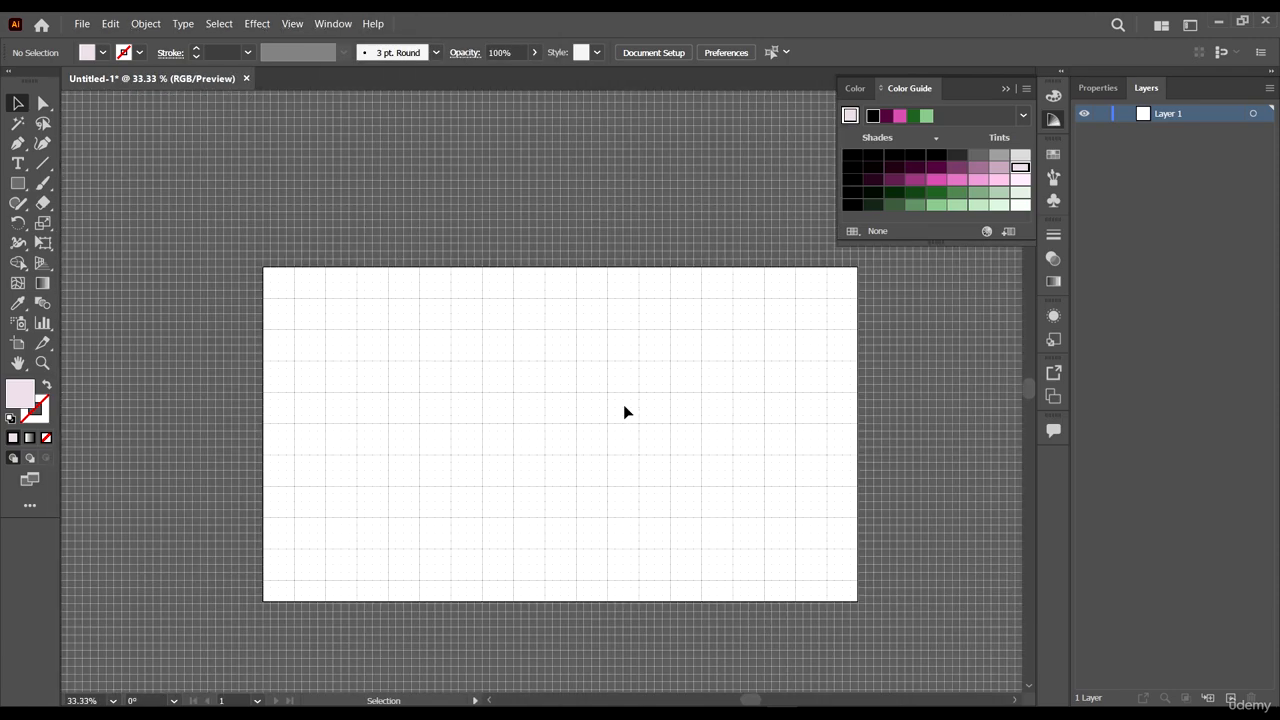
scroll(580, 371, "up", 2)
scroll(617, 377, "down", 2)
scroll(617, 378, "down", 2)
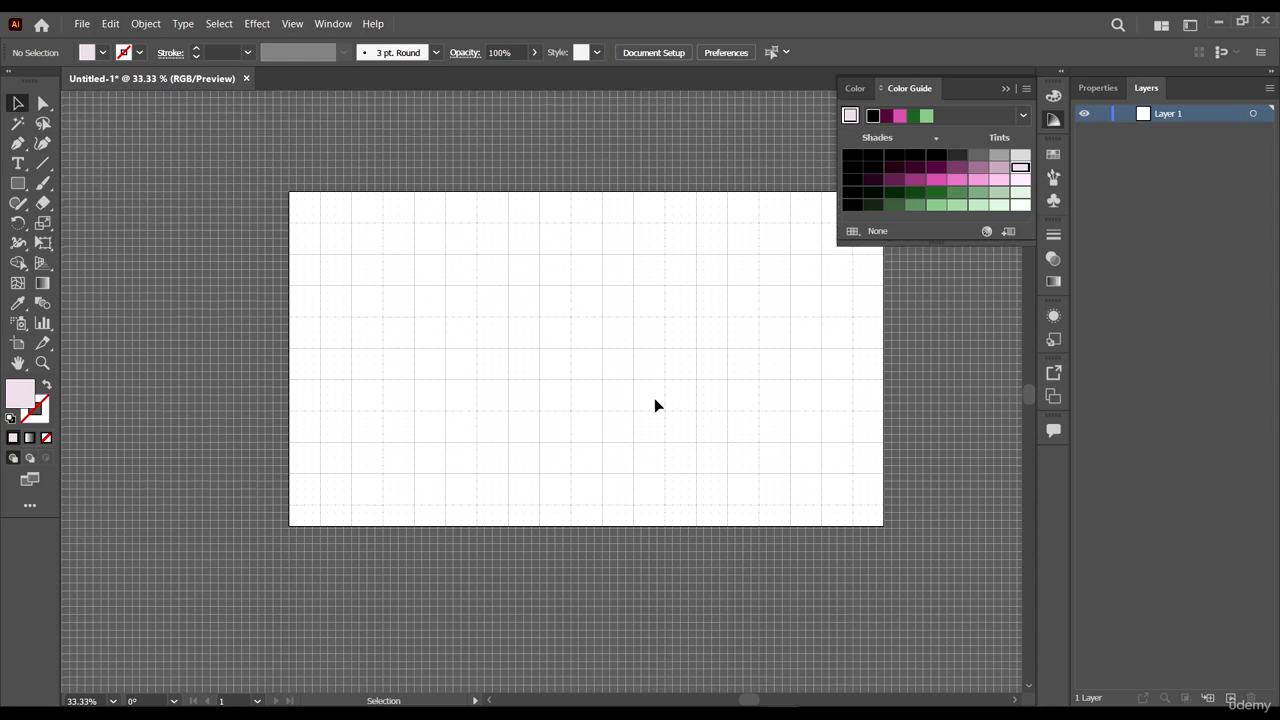
scroll(645, 300, "up", 5)
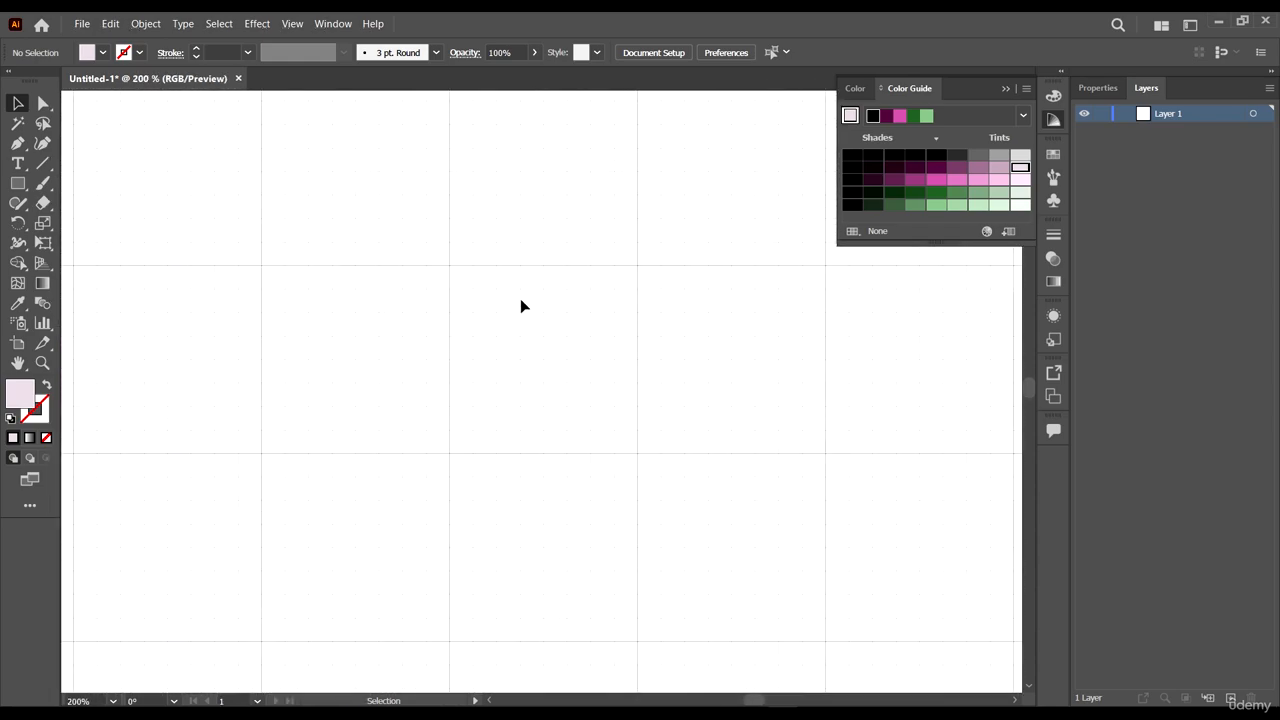
scroll(540, 335, "up", 2)
scroll(503, 333, "down", 3)
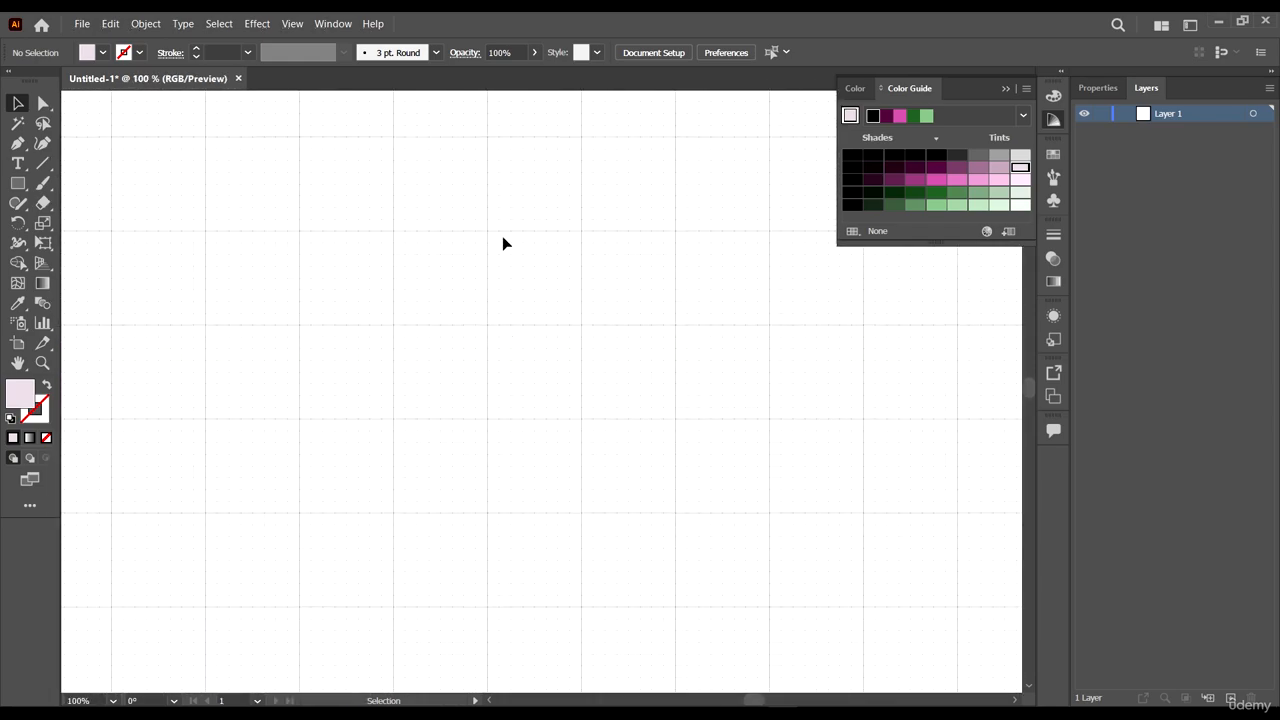
scroll(560, 363, "down", 2)
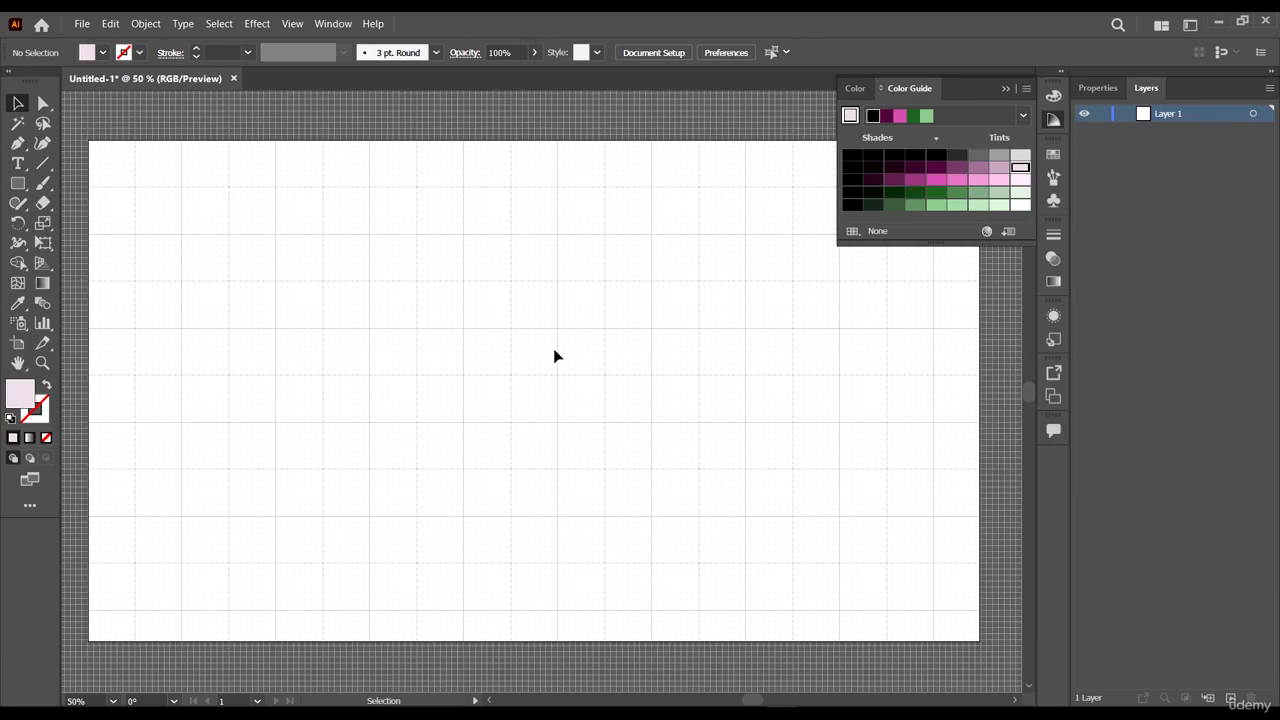
- Turn on Snap to Grid for the document
left_click(292, 23)
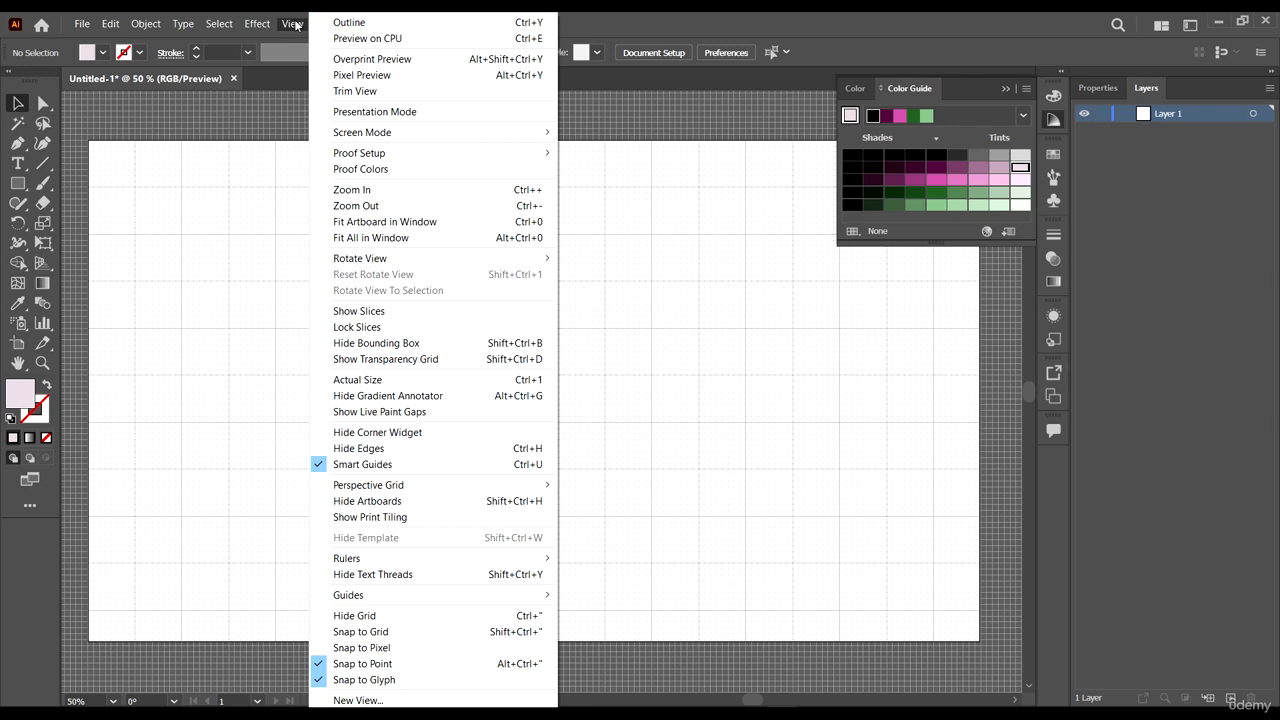
left_click(365, 634)
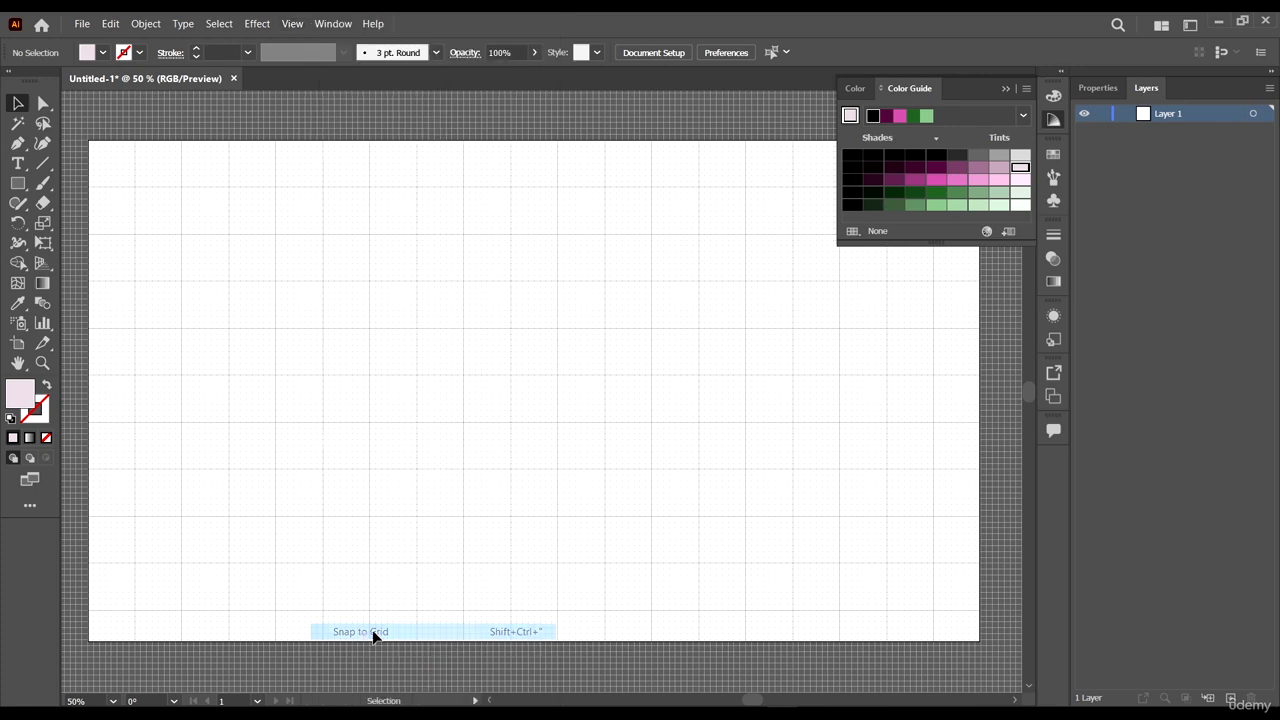
left_click(16, 142)
key("ctrl+plus")
key("ctrl+plus")
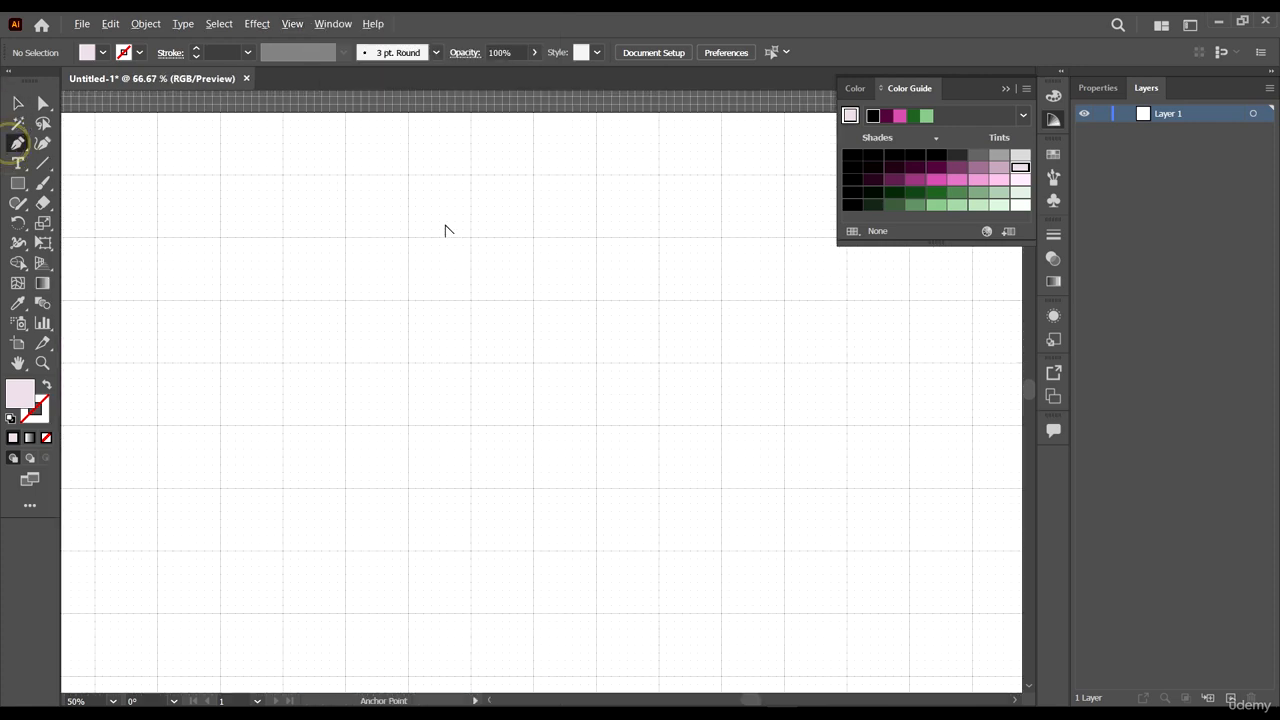
- Draw a rectangle and align its edges to the gridlines so it spans two grid squares wide by one high
left_click(18, 183)
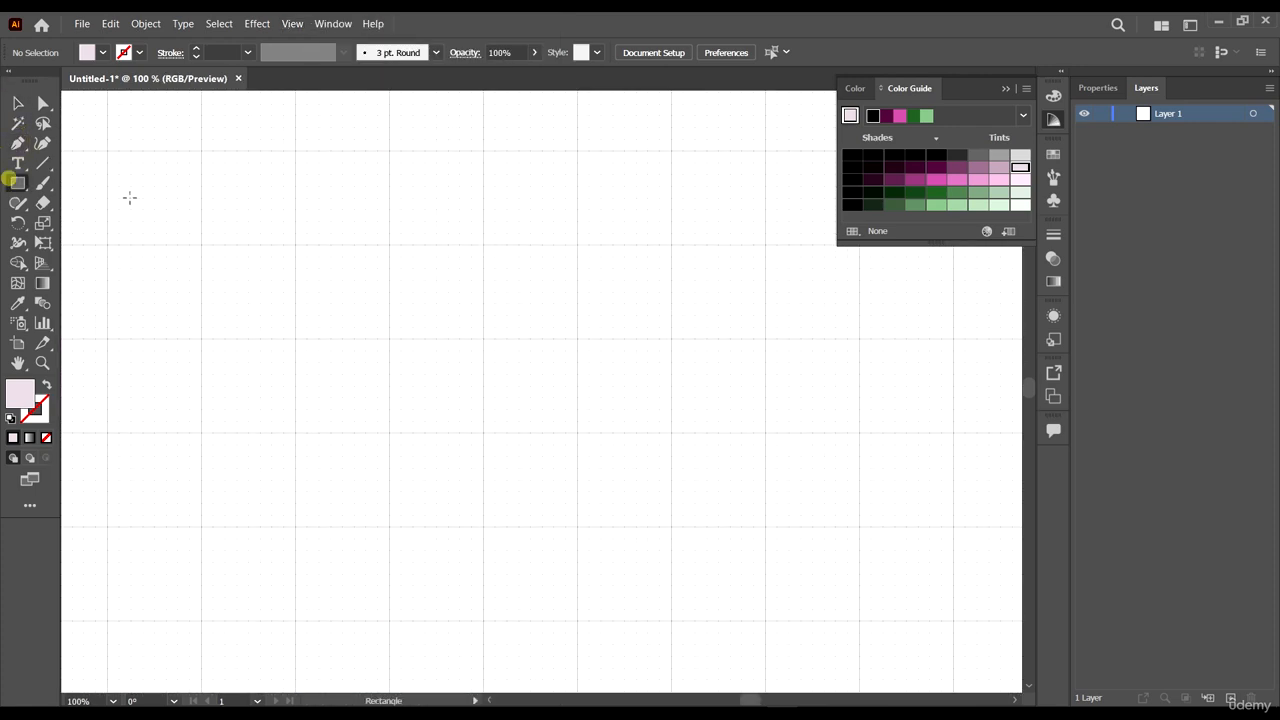
mouse_move(284, 210)
left_mouse_down()
mouse_move(371, 311)
mouse_move(449, 327)
mouse_move(383, 300)
left_mouse_up()
key("v")
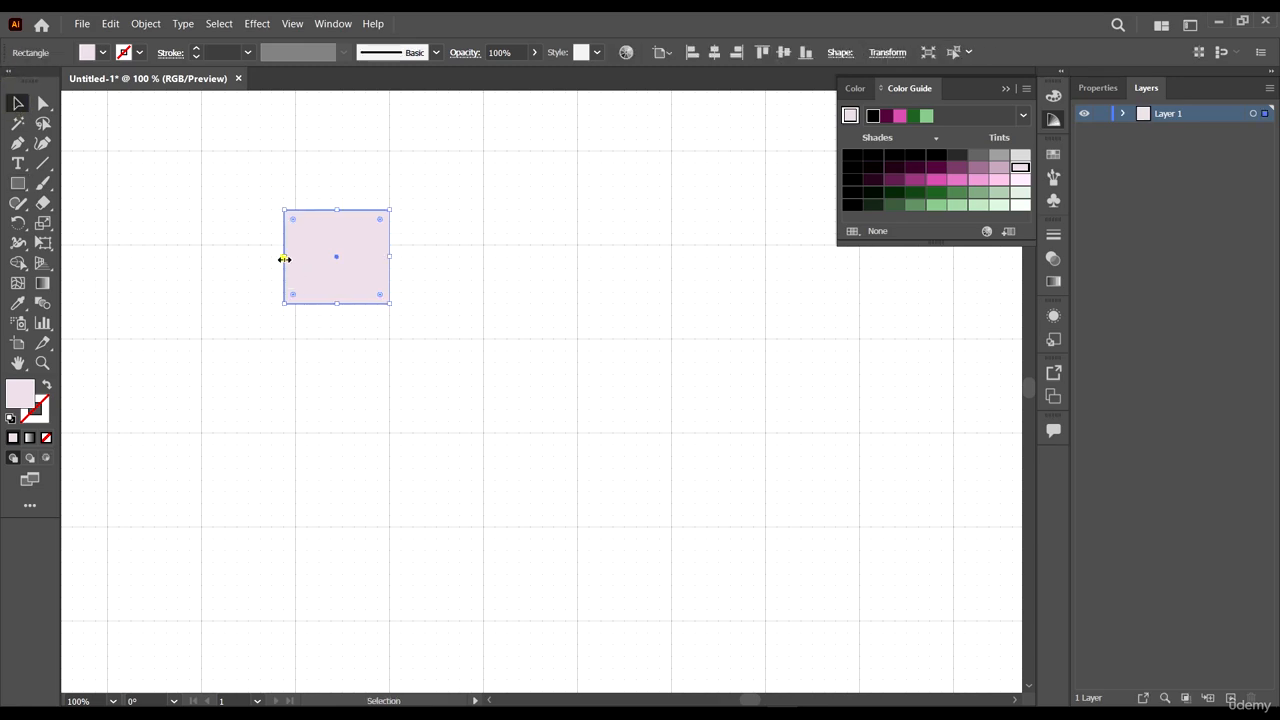
mouse_move(284, 259)
left_mouse_down()
mouse_move(309, 260)
mouse_move(295, 260)
left_mouse_up()
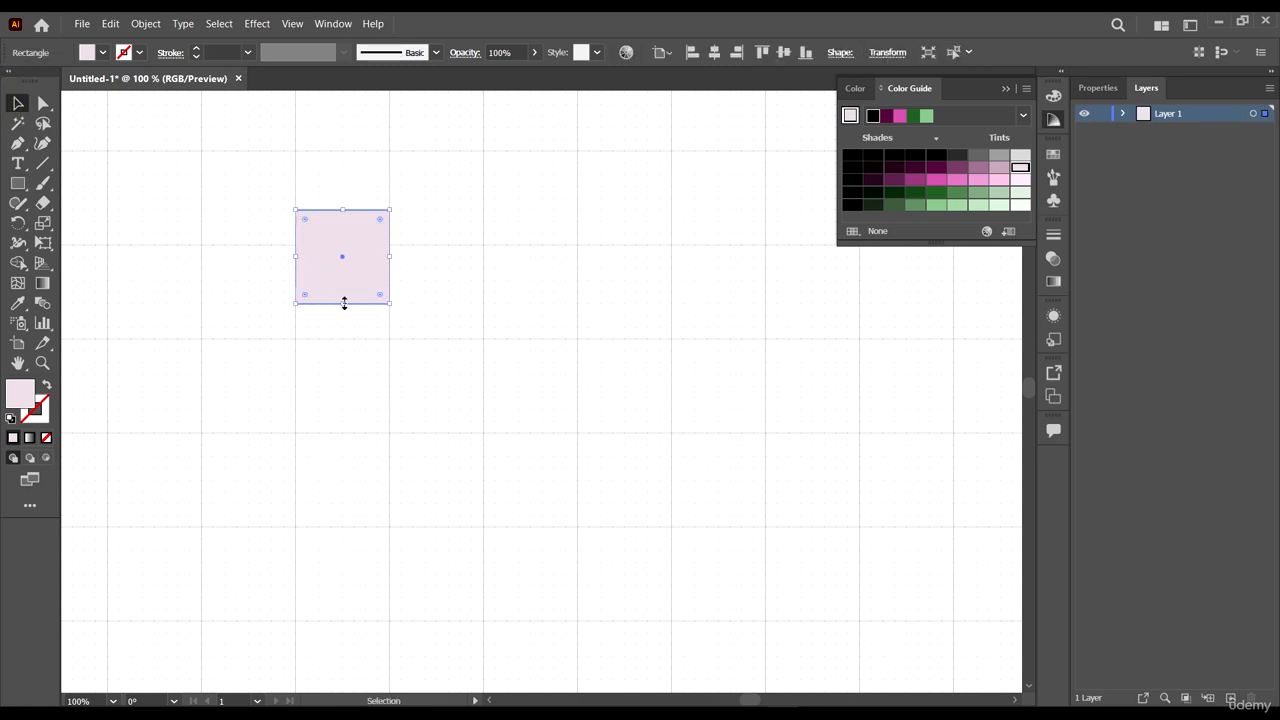
left_click_drag(344, 303, 341, 338)
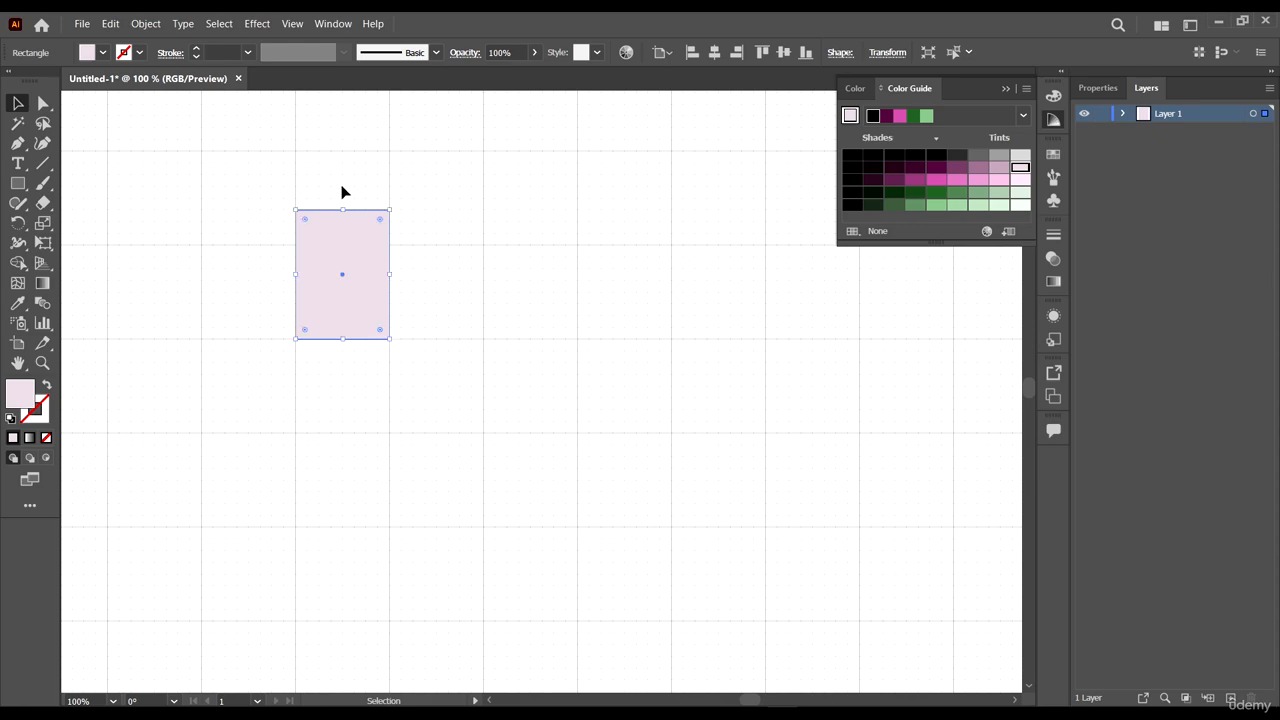
left_click_drag(345, 207, 336, 245)
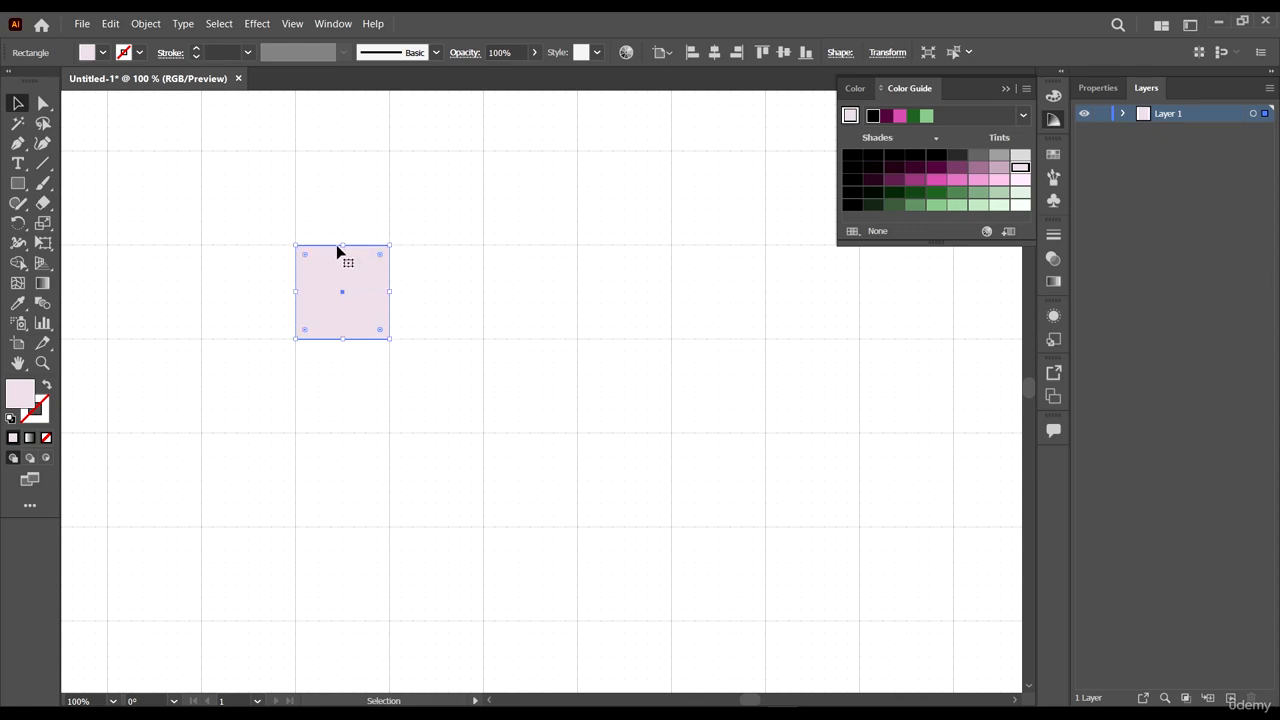
left_click_drag(396, 293, 483, 293)
scroll(300, 255, "down", 2, "alt")
- Duplicate the rectangle one grid square down and one to the right, and fill the copy with purple from the Color Guide
left_click(405, 316)
left_click(368, 272)
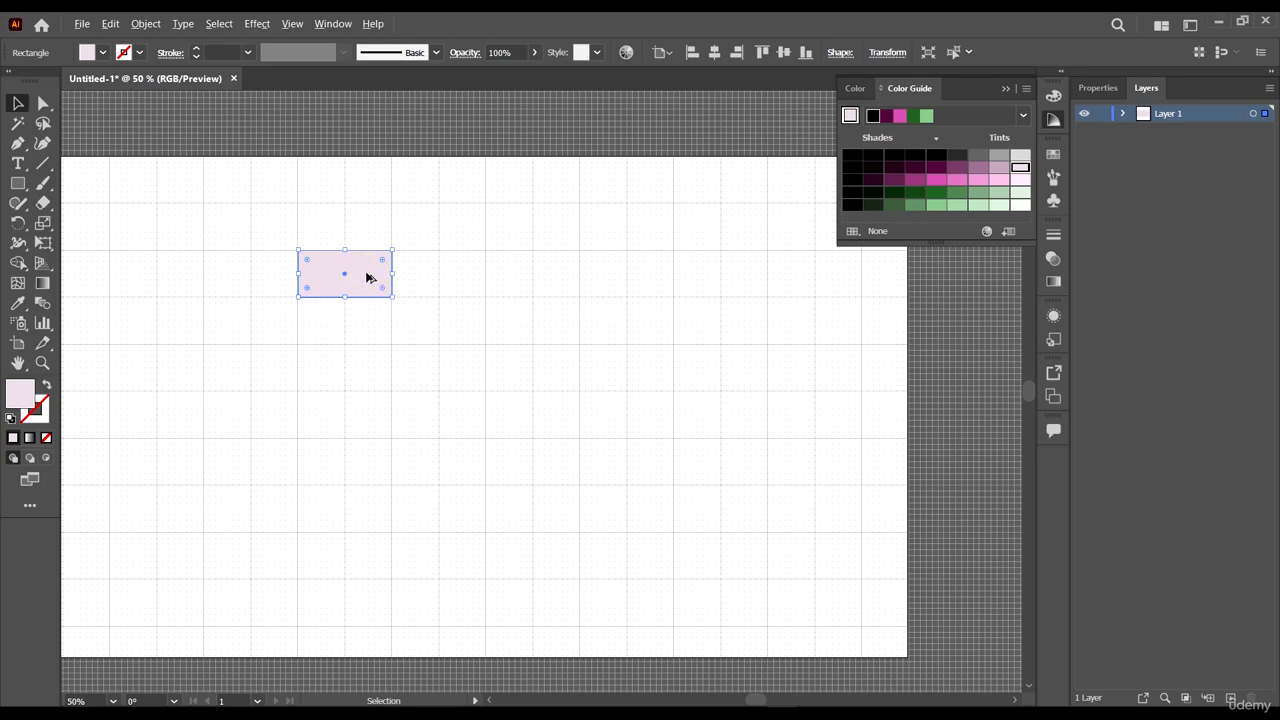
left_click_drag(368, 277, 399, 342)
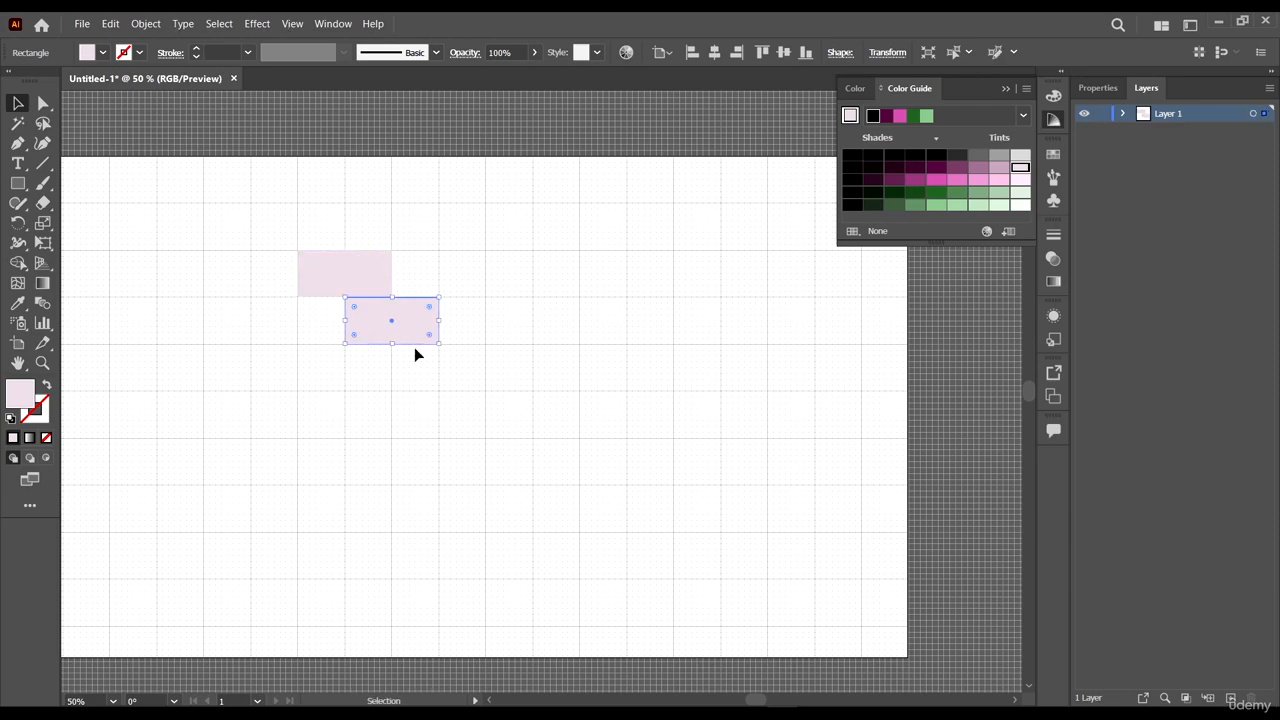
scroll(416, 354, "up", 5, "alt")
scroll(454, 129, "down", 2, "alt")
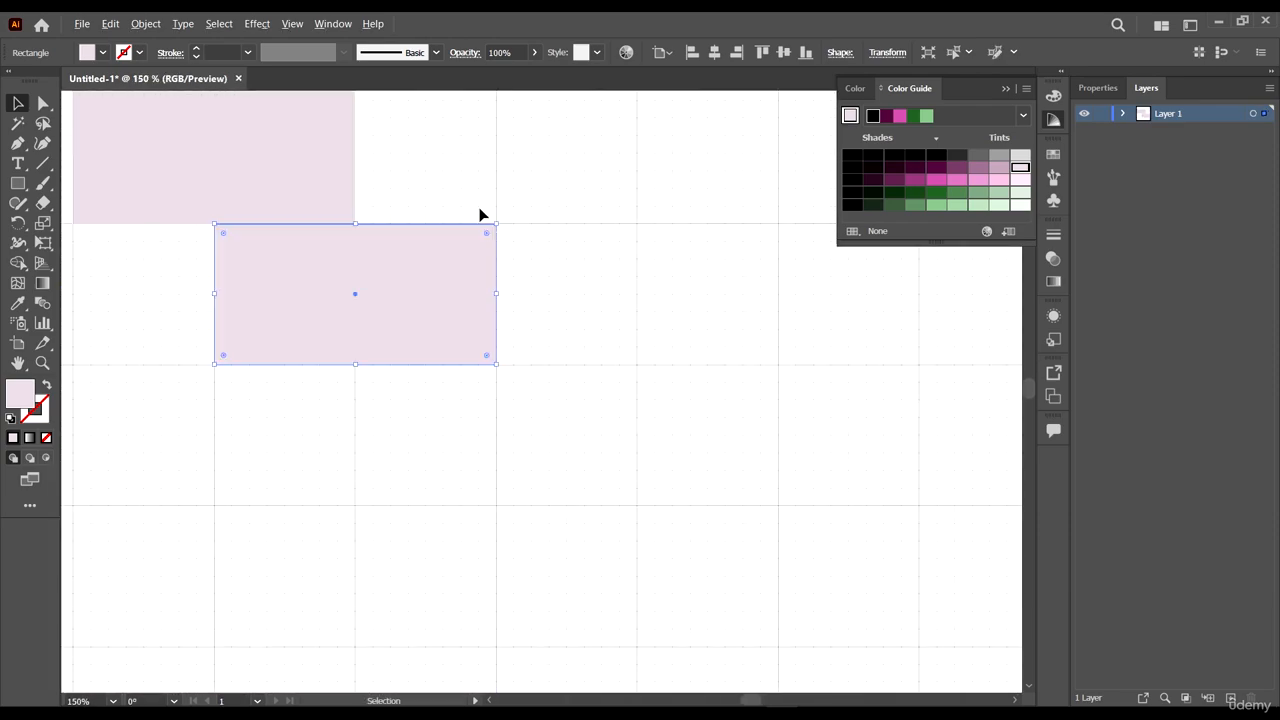
left_click(916, 179)
scroll(443, 374, "down", 4, "alt")
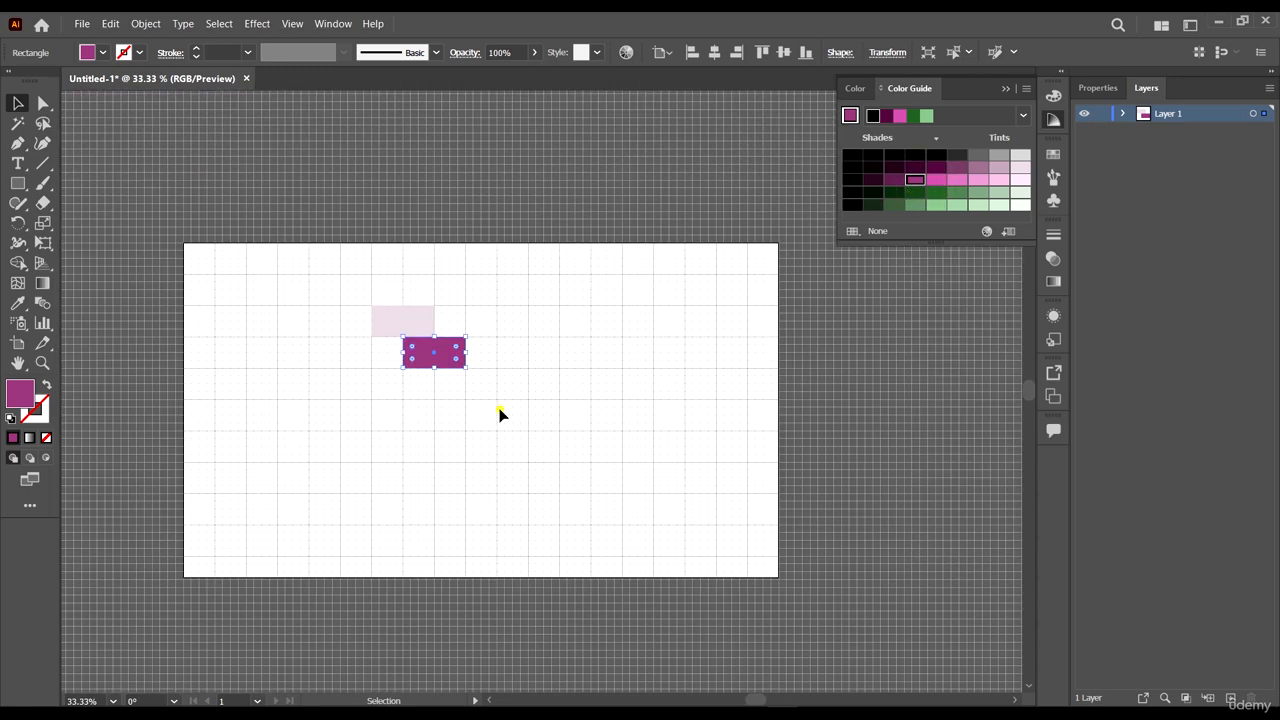
- Duplicate the purple rectangle to its lower right and snap-resize the copy to a tall bar one grid square wide, stretched upward
left_click(500, 411)
left_click(444, 362)
left_click_drag(448, 356, 531, 498, "alt")
scroll(512, 396, "up", 1, "alt")
left_click_drag(487, 425, 489, 428)
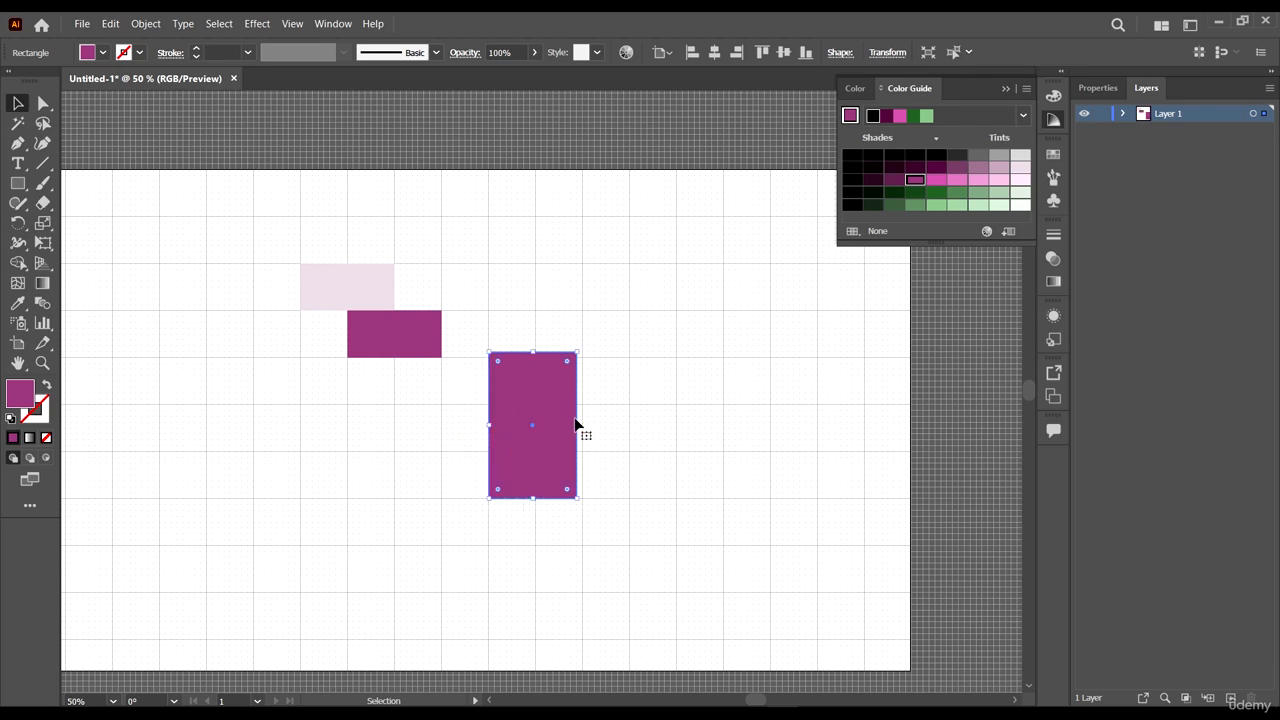
left_click_drag(576, 425, 537, 425)
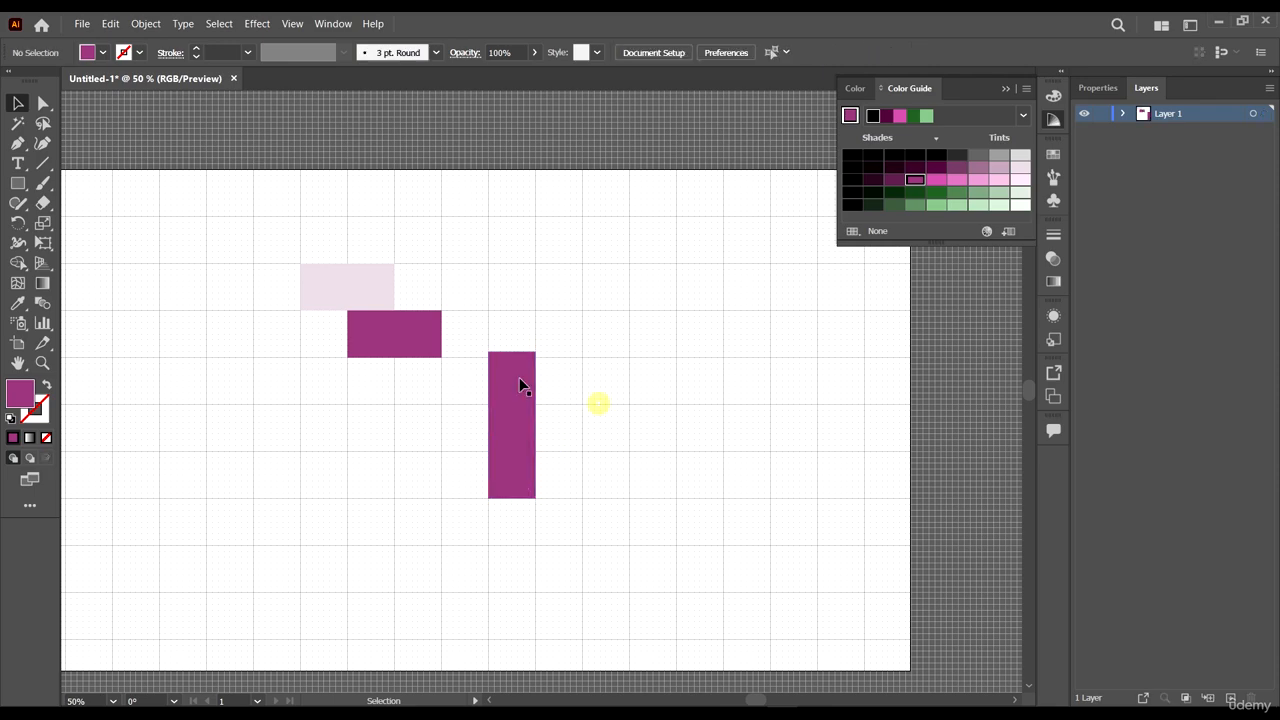
left_click(518, 376)
left_click_drag(512, 352, 514, 172)
scroll(548, 348, "down", 4)
scroll(512, 329, "up", 3)
- Delete all the practice rectangles from the artboard
left_click_drag(631, 462, 342, 206)
key("Delete")
scroll(556, 366, "down", 2)
scroll(594, 300, "right", 2)
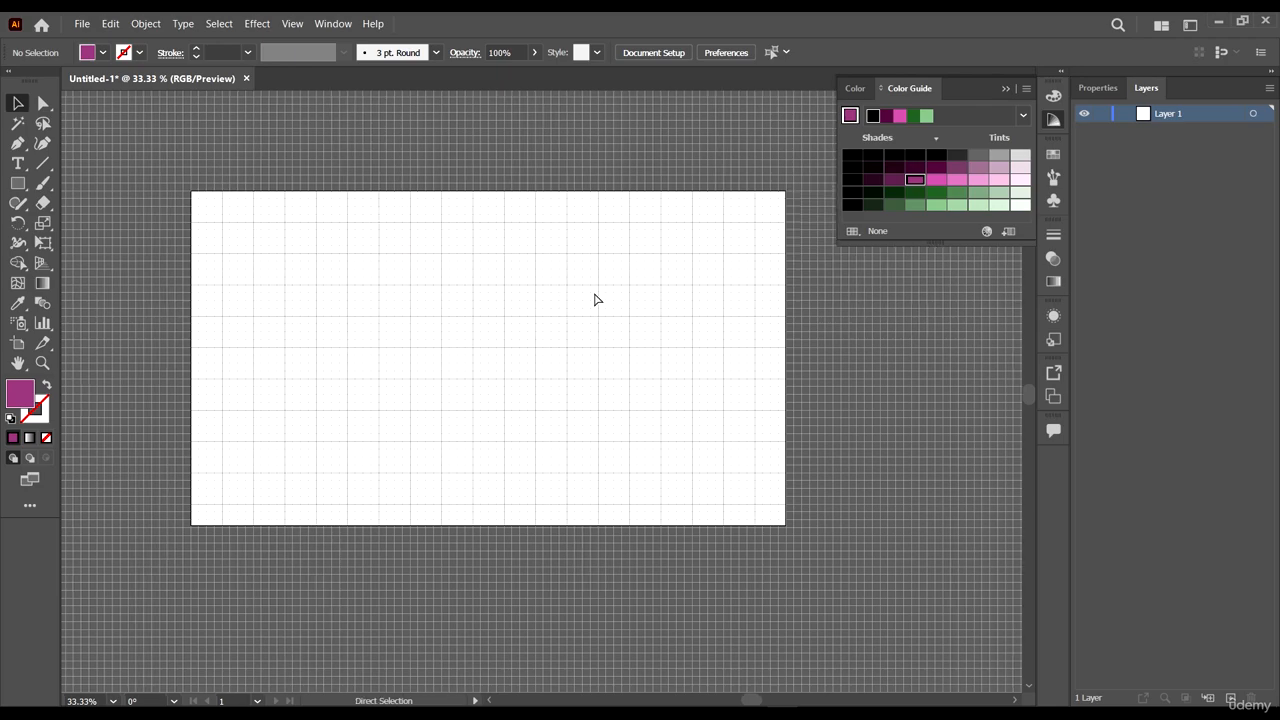
- Set the document grid color to Light Blue in the Guides & Grid preferences
key("ctrl+k")
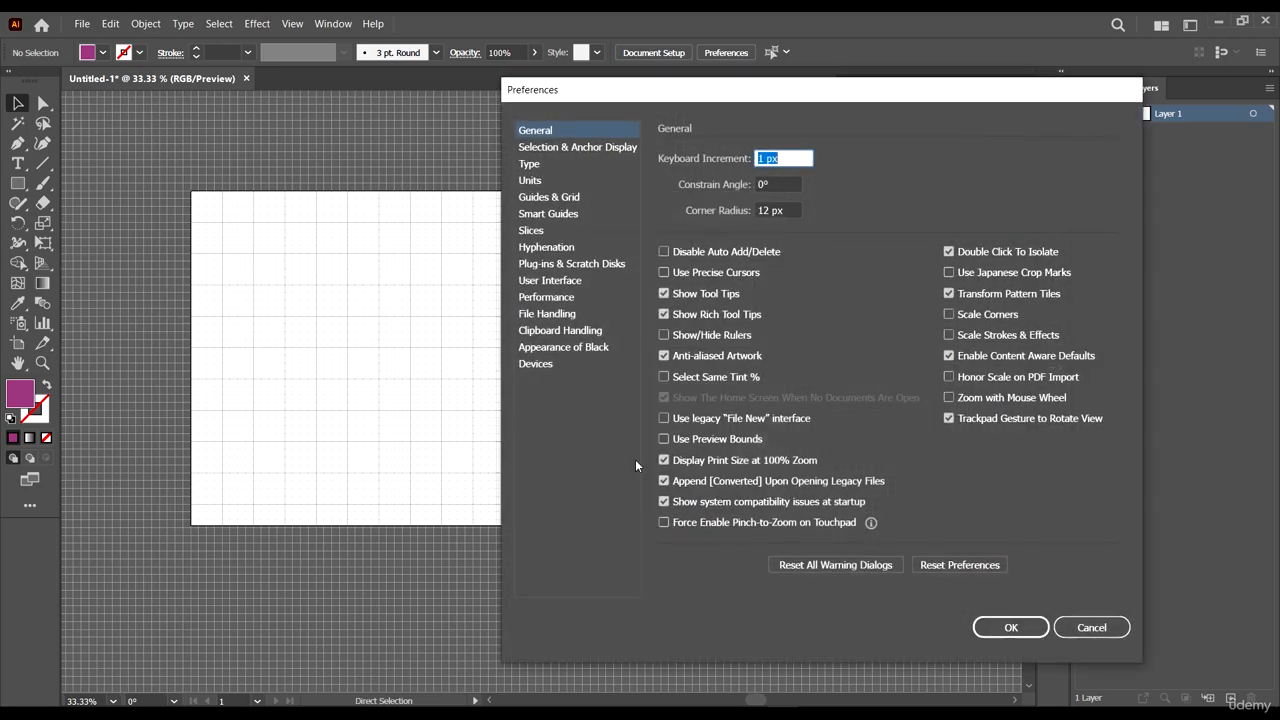
left_click_drag(632, 97, 636, 58)
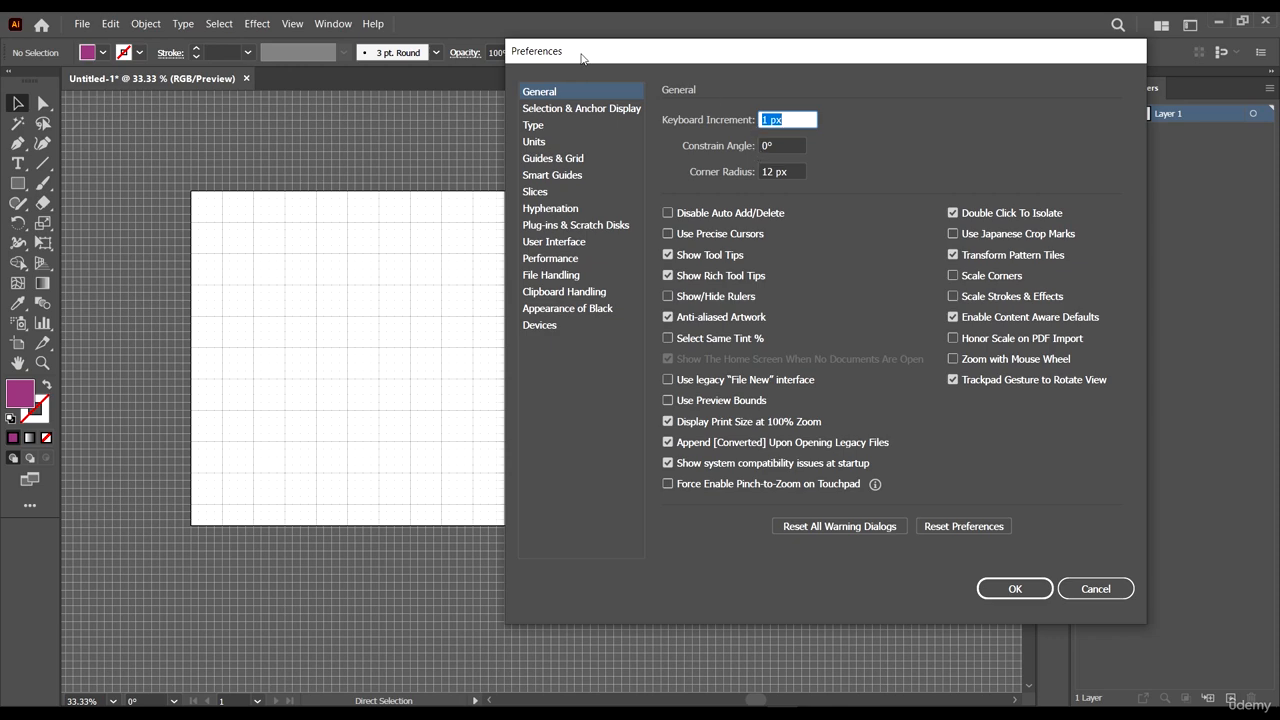
left_click_drag(837, 54, 798, 39)
left_click_drag(706, 31, 736, 63)
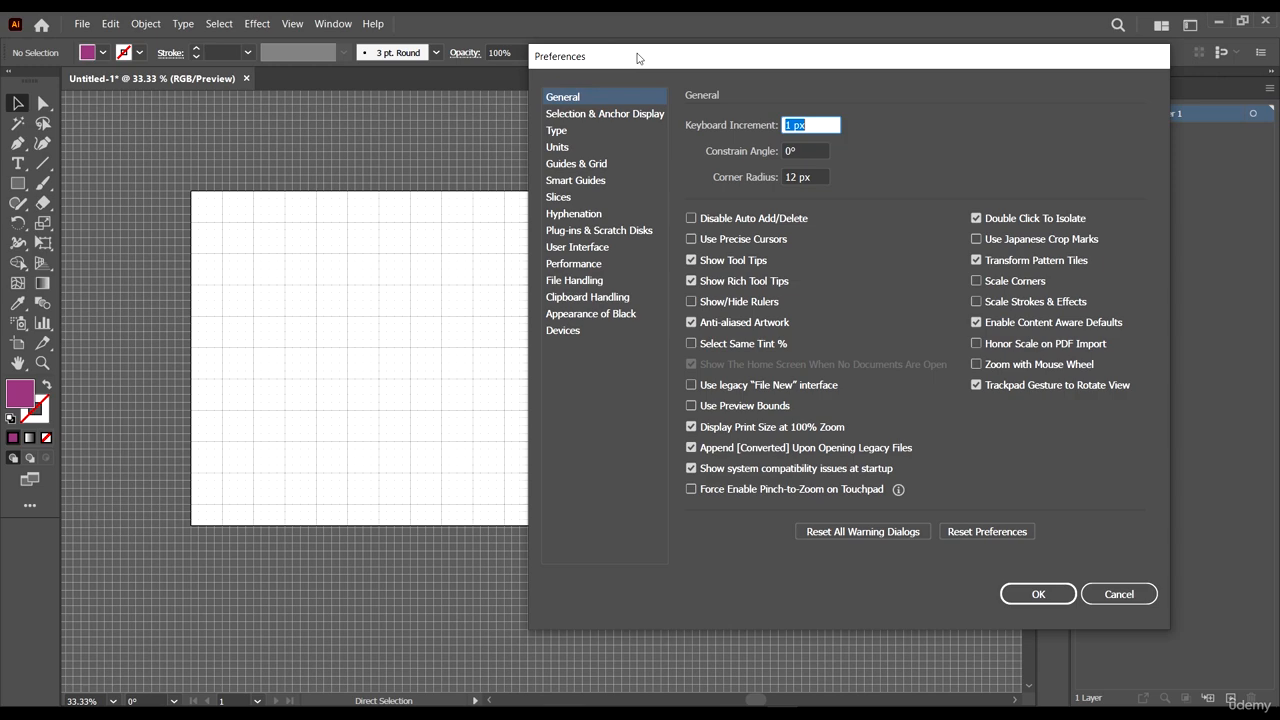
left_click_drag(651, 66, 722, 54)
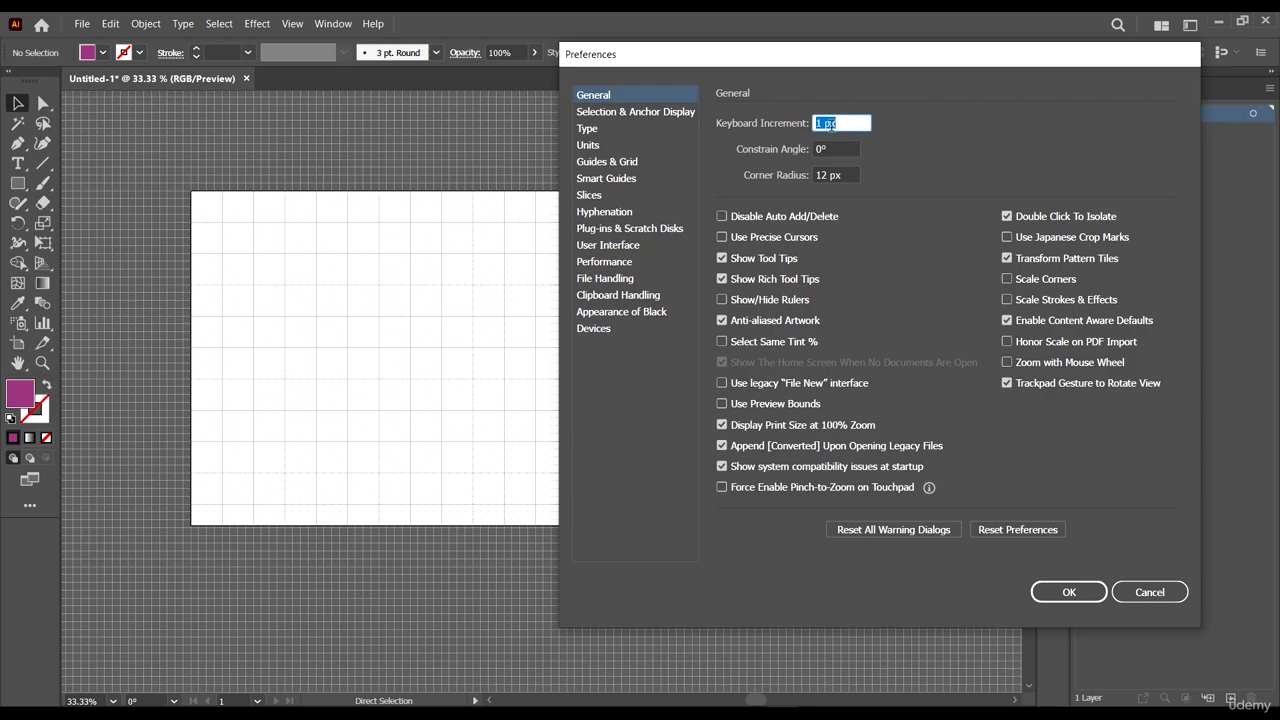
left_click_drag(698, 67, 724, 67)
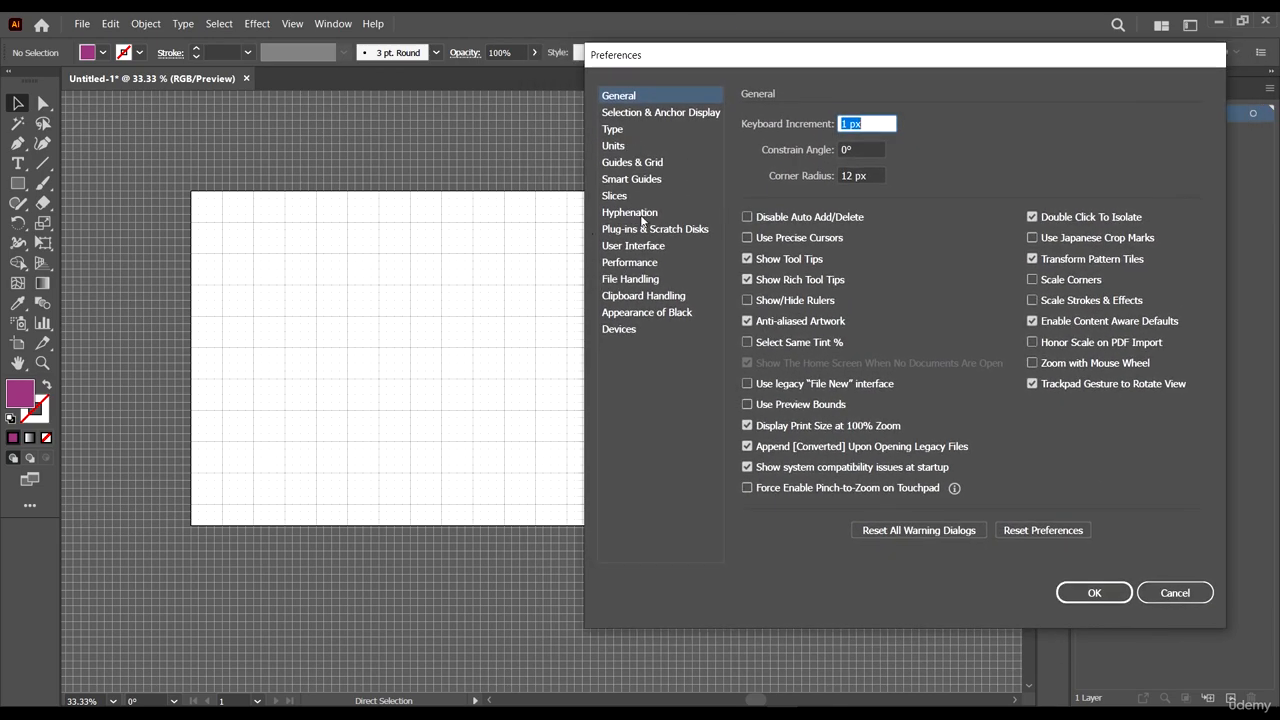
left_click(636, 181)
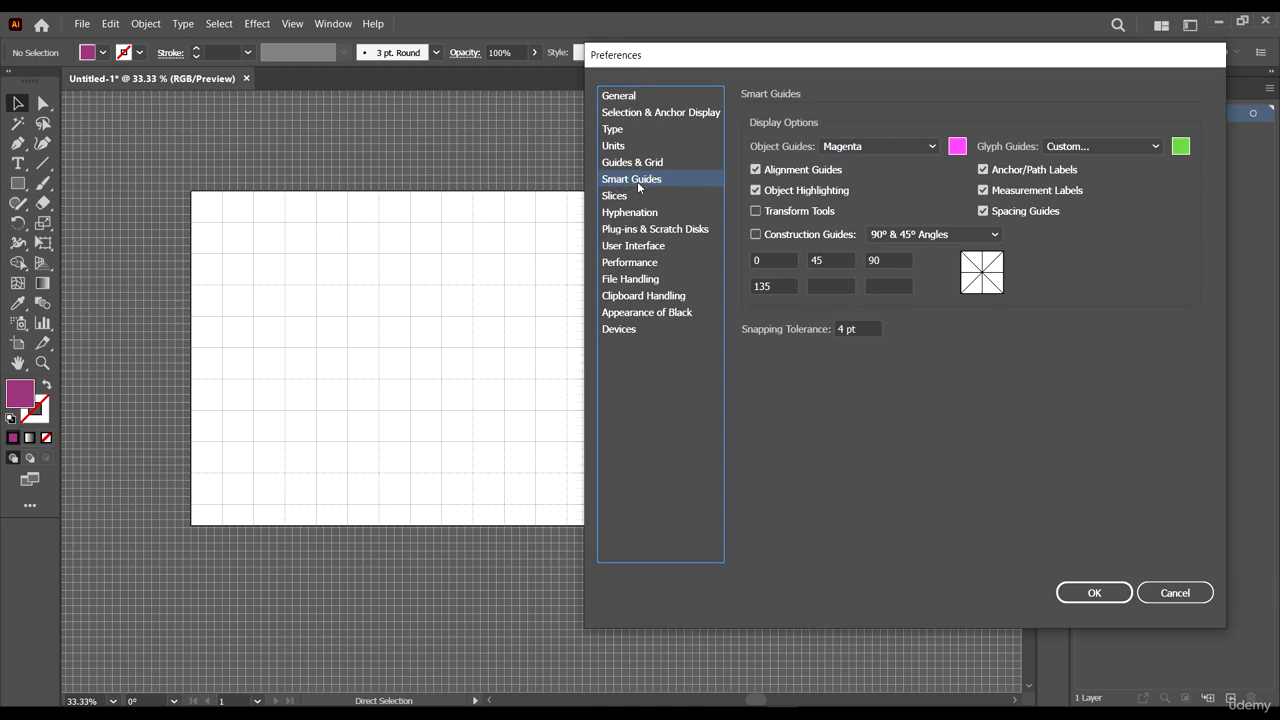
left_click(645, 163)
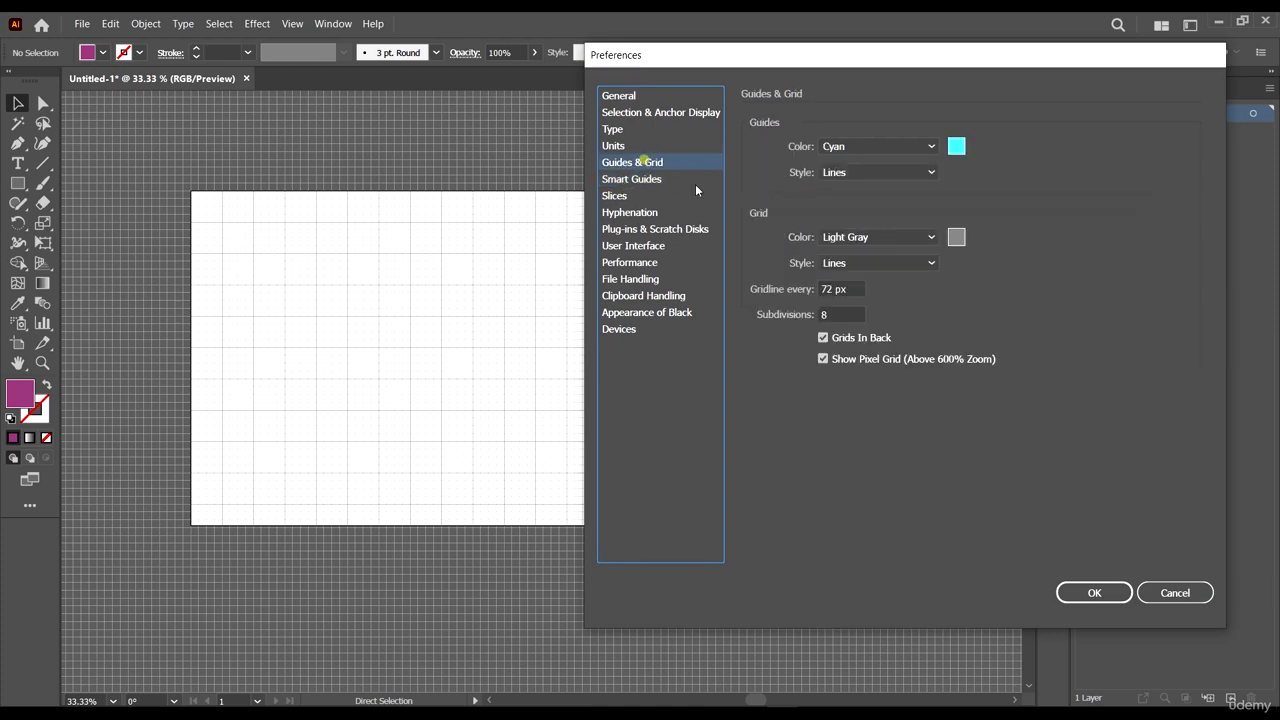
left_click_drag(765, 62, 767, 34)
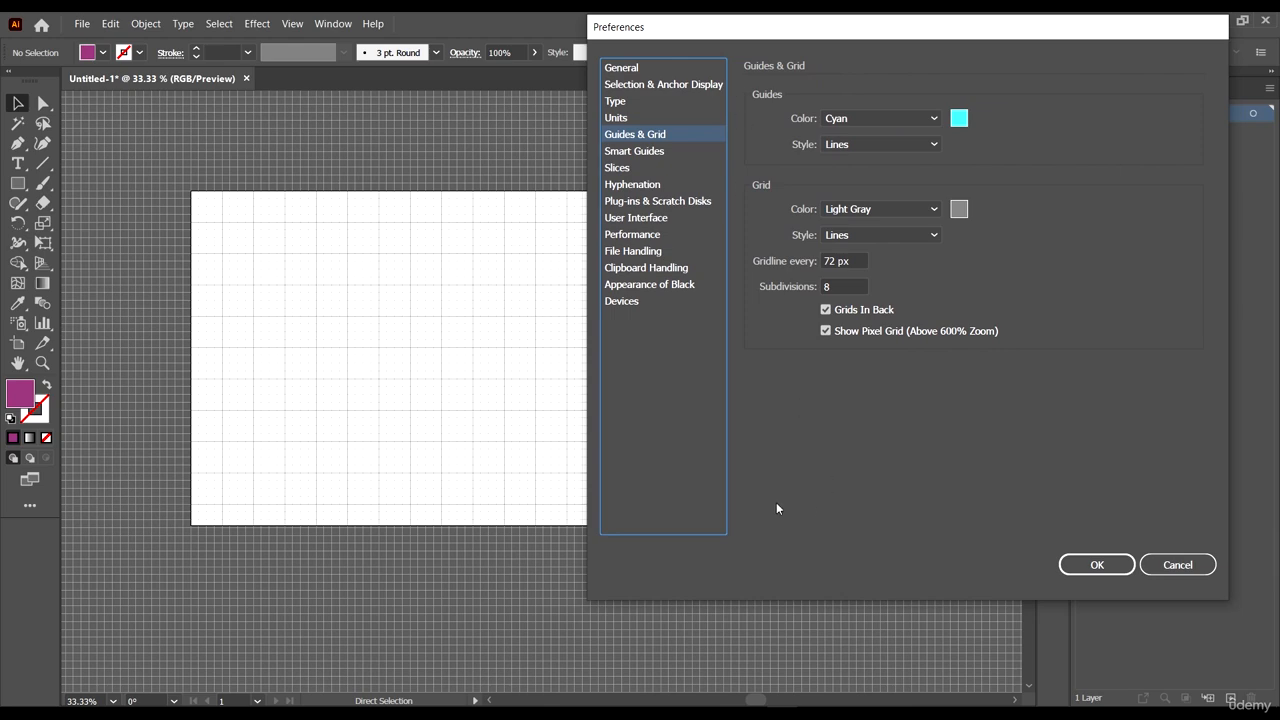
left_click(872, 210)
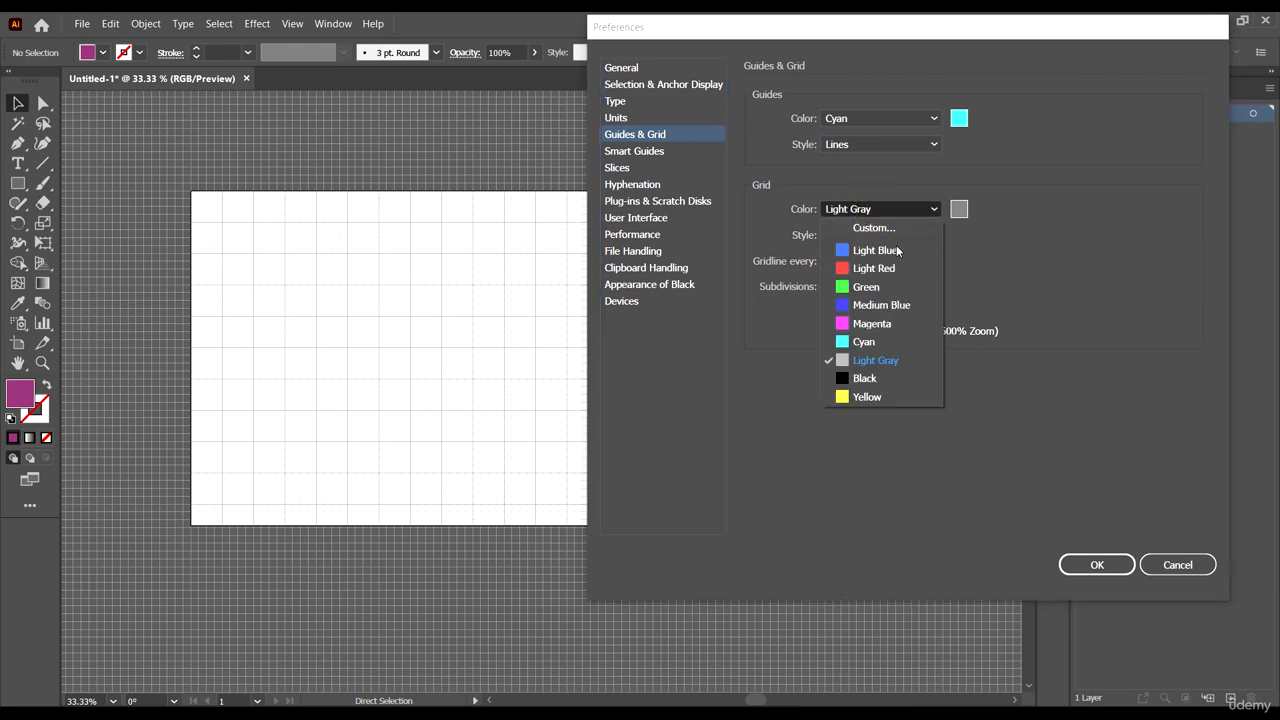
left_click(868, 250)
left_click(1075, 566)
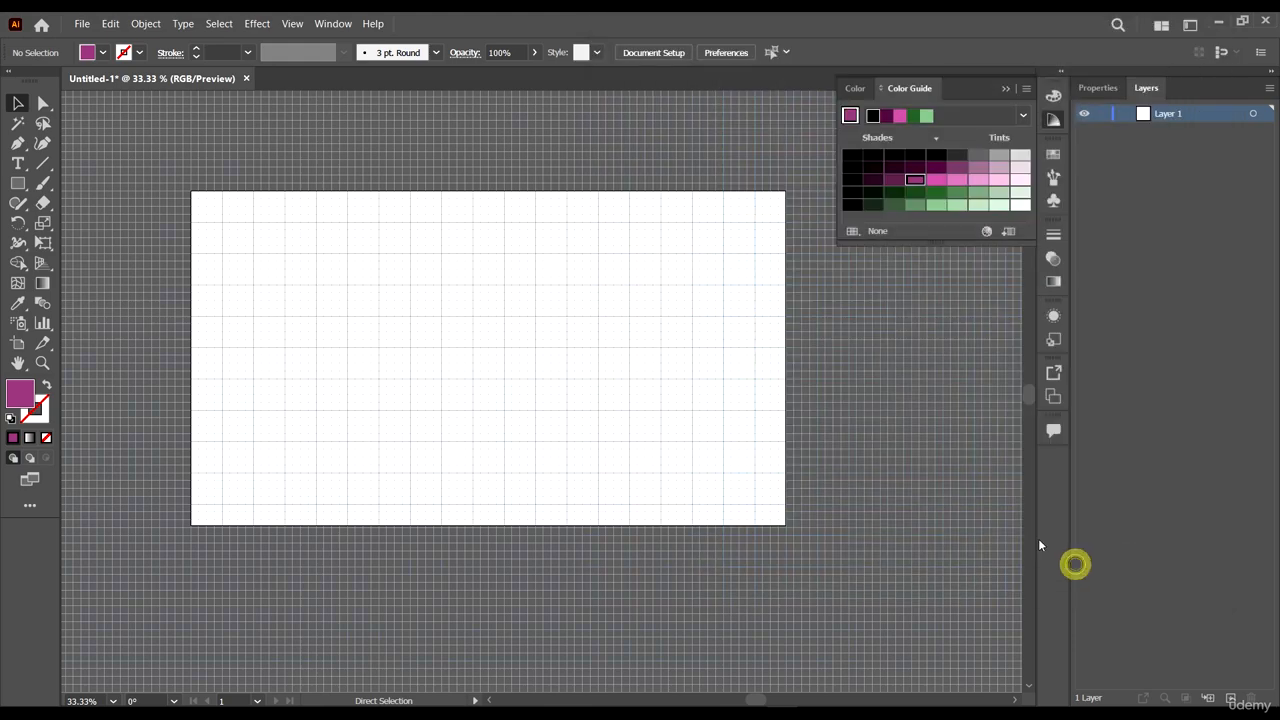
- Change the document grid style to Dots in the Guides & Grid preferences
scroll(603, 268, "up", 4)
scroll(646, 322, "down", 10)
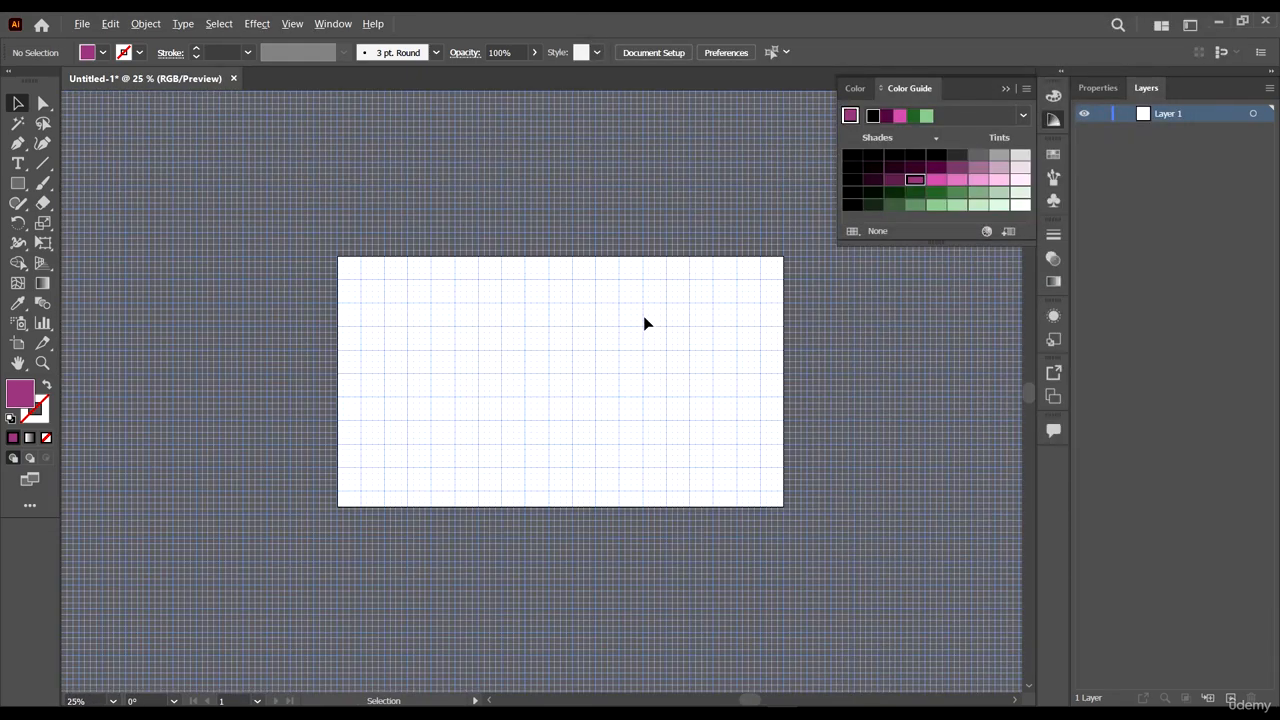
scroll(504, 320, "up", 5)
scroll(505, 300, "up", 1)
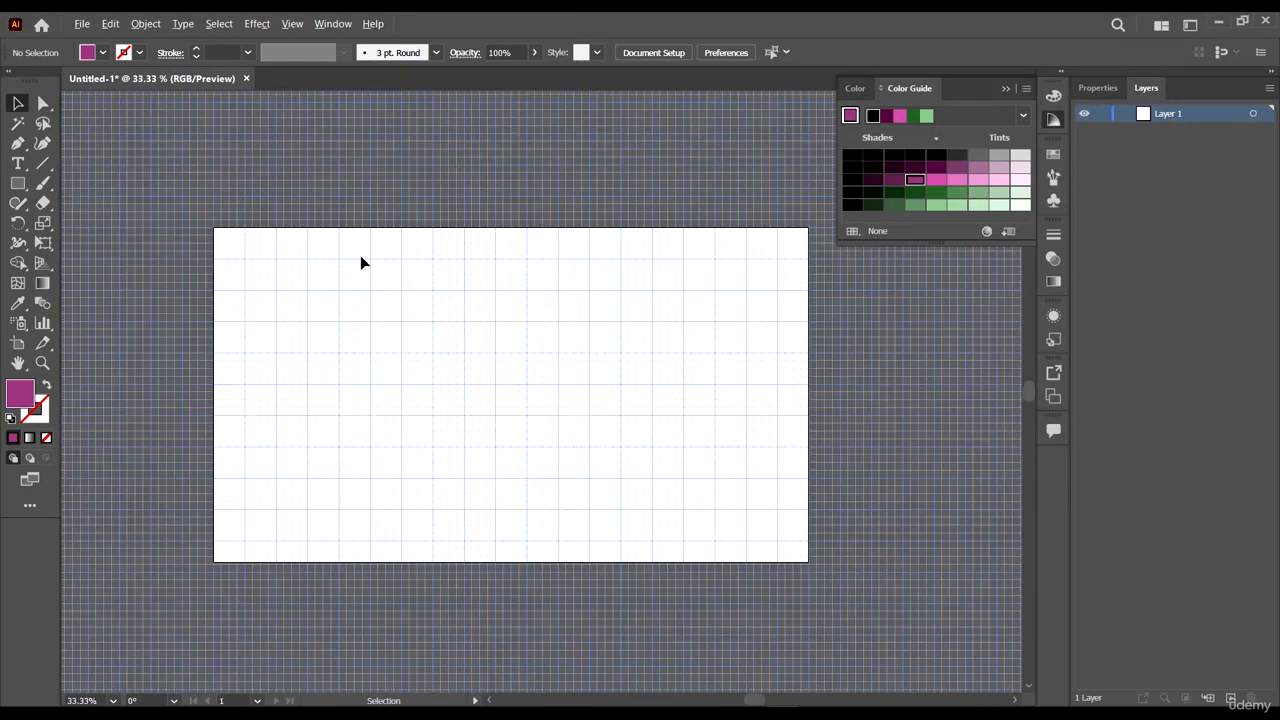
key("ctrl+k")
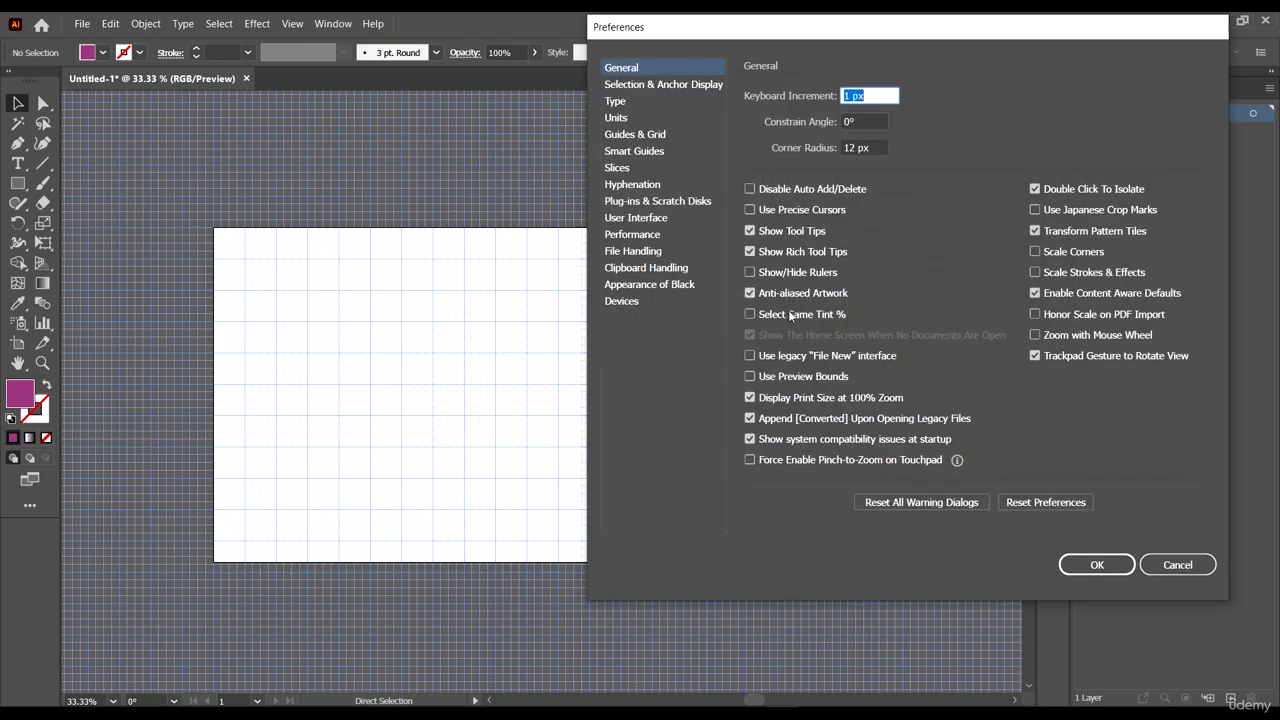
left_click(645, 137)
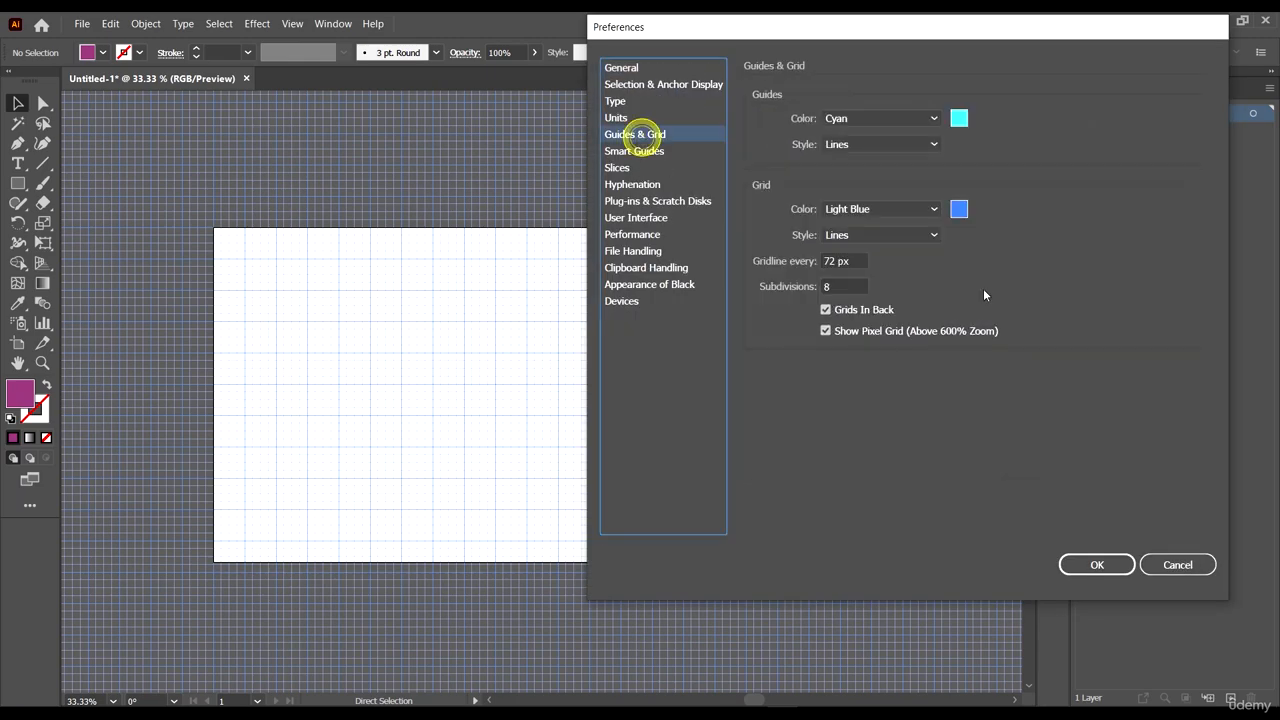
left_click(826, 240)
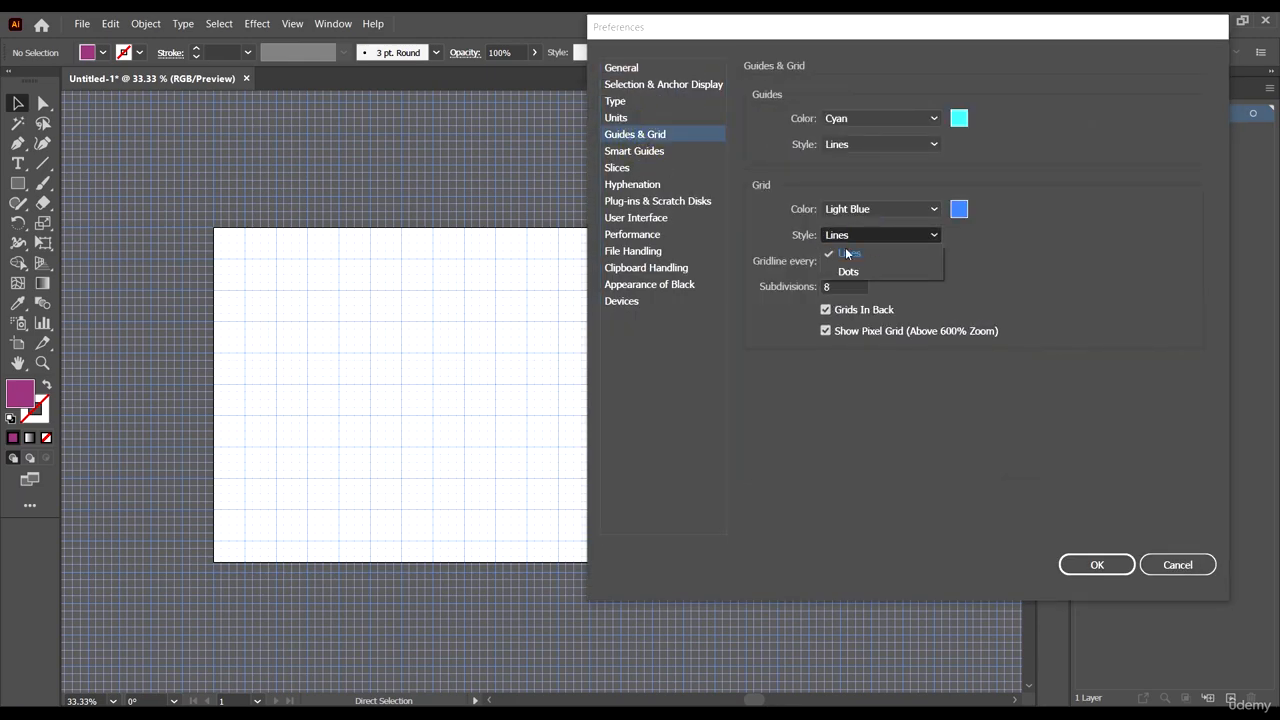
left_click(848, 270)
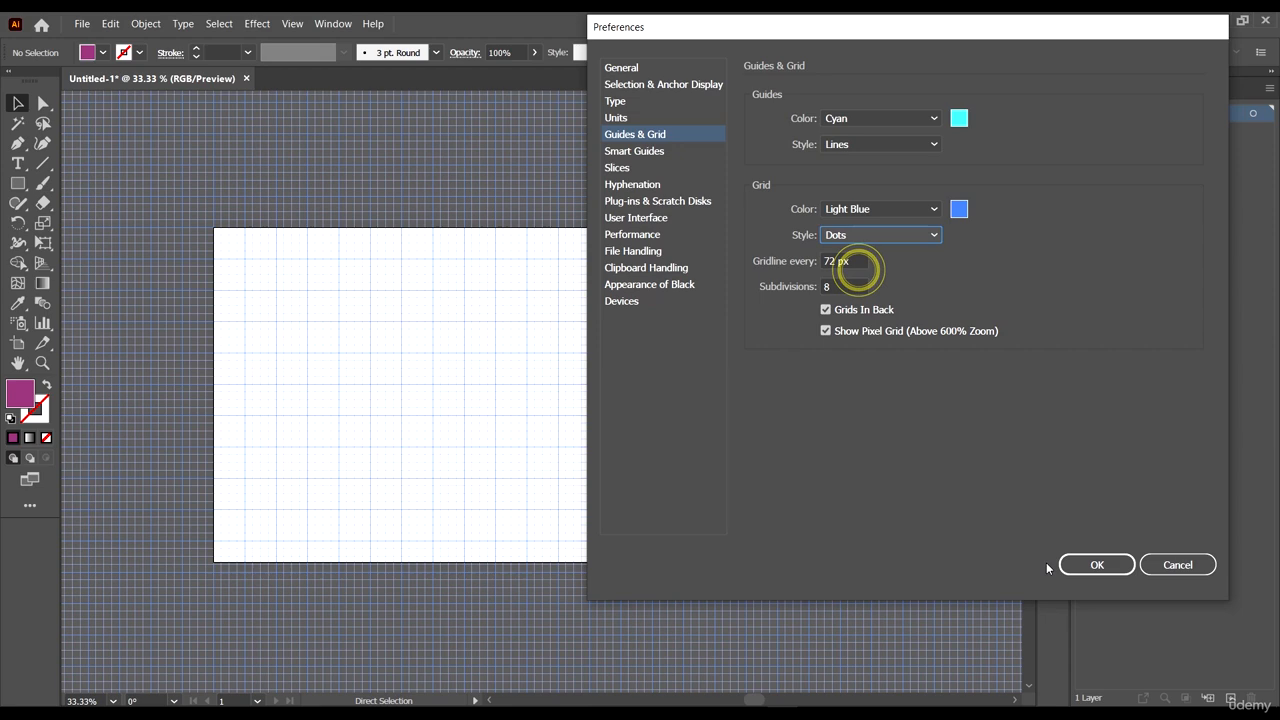
left_click(1100, 565)
- Draw a small purple rectangle on the dotted grid in the upper part of the artboard
scroll(698, 309, "down", 5)
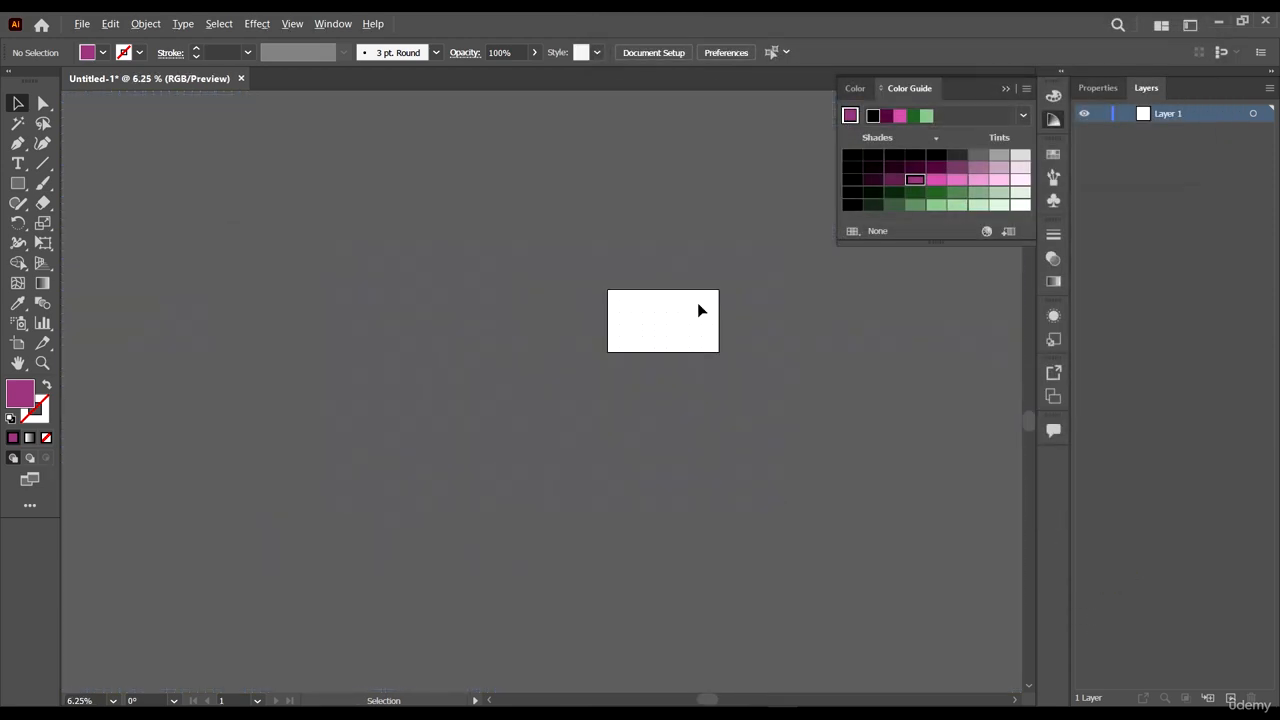
scroll(706, 269, "up", 4)
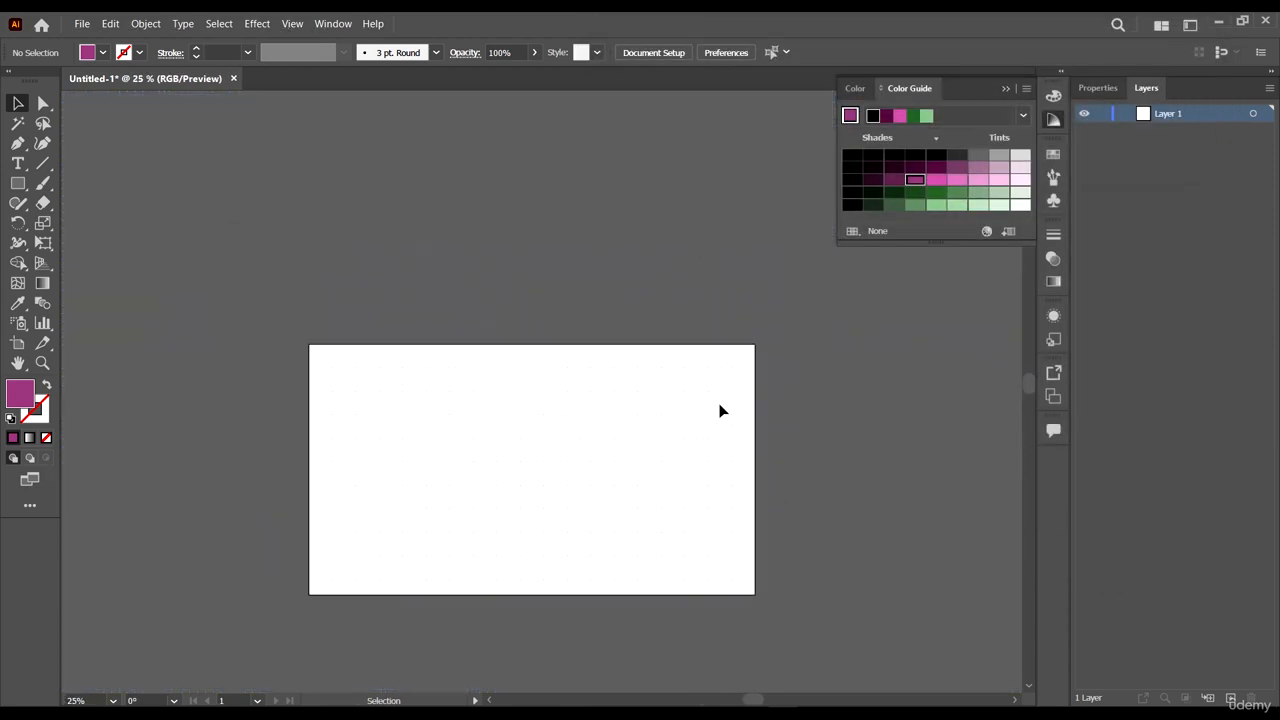
scroll(663, 494, "up", 1)
scroll(659, 380, "up", 3)
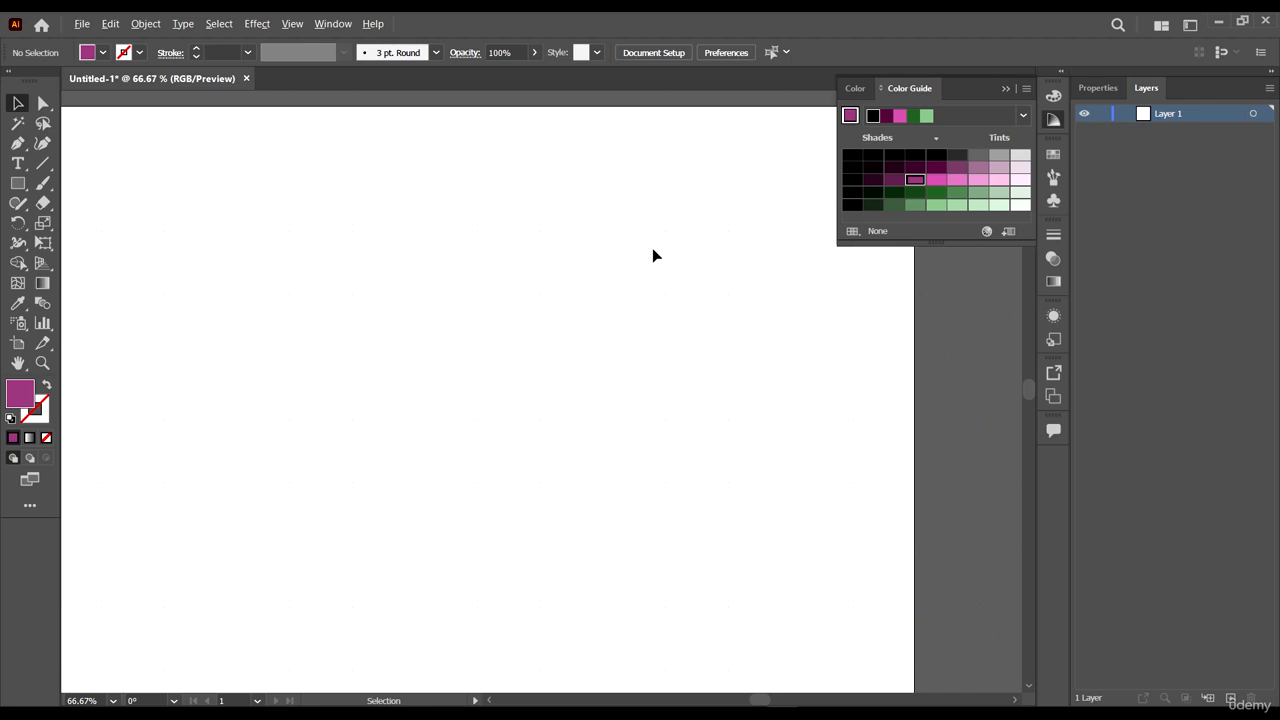
left_click(18, 183)
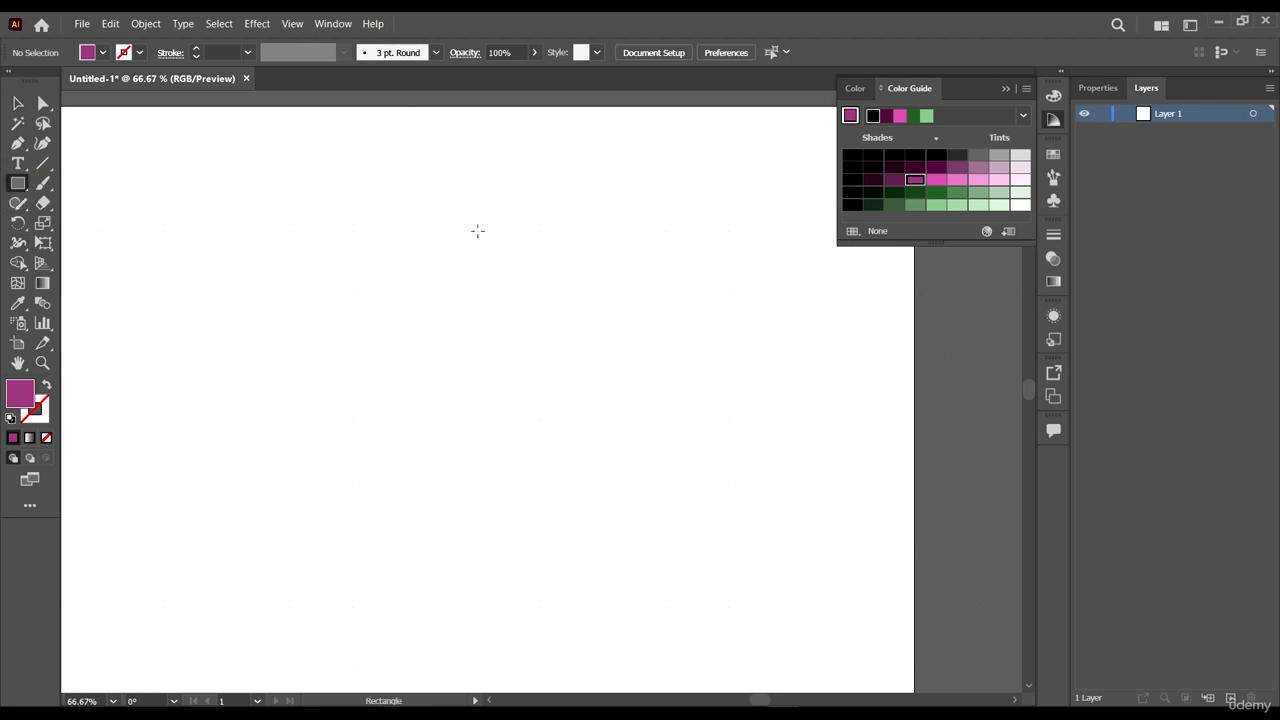
left_click_drag(477, 231, 516, 291)
left_click(18, 103)
scroll(648, 278, "up", 3)
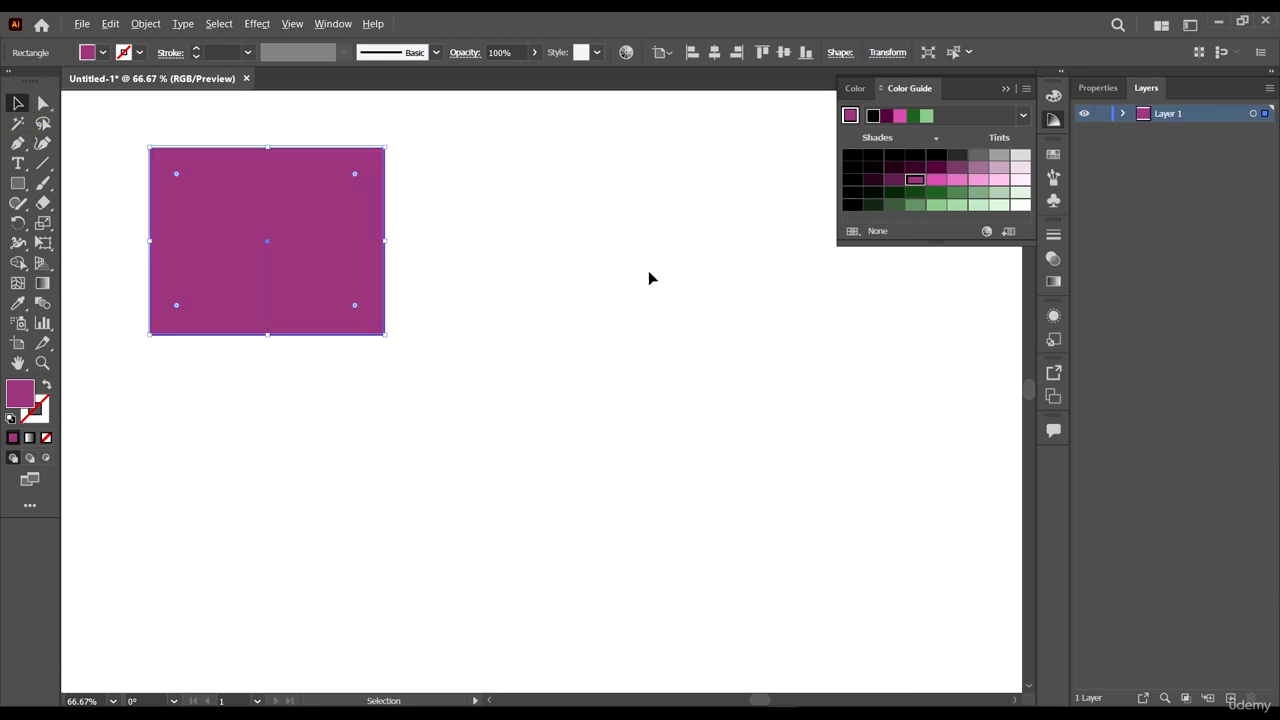
- Widen the small purple rectangle on the dotted grid, and delete it
scroll(643, 271, "up", 2)
scroll(643, 271, "down", 6)
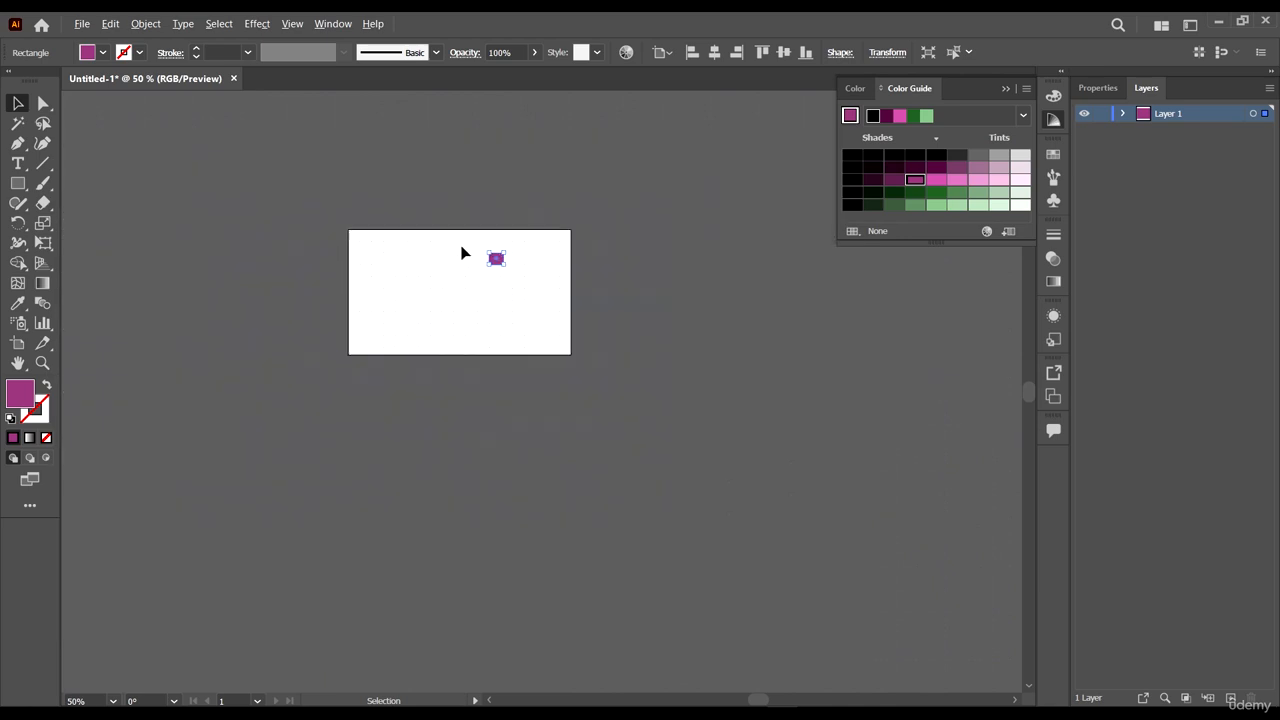
scroll(468, 255, "up", 3)
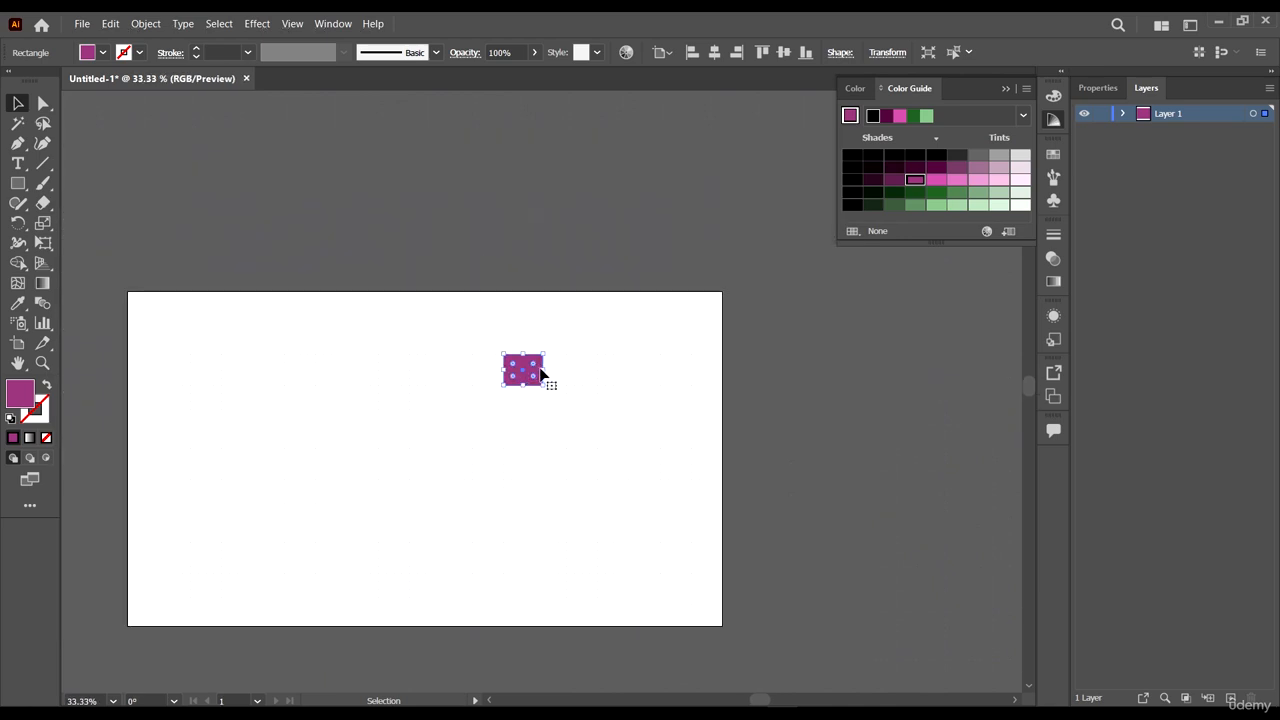
left_click_drag(540, 372, 632, 392)
key("Delete")
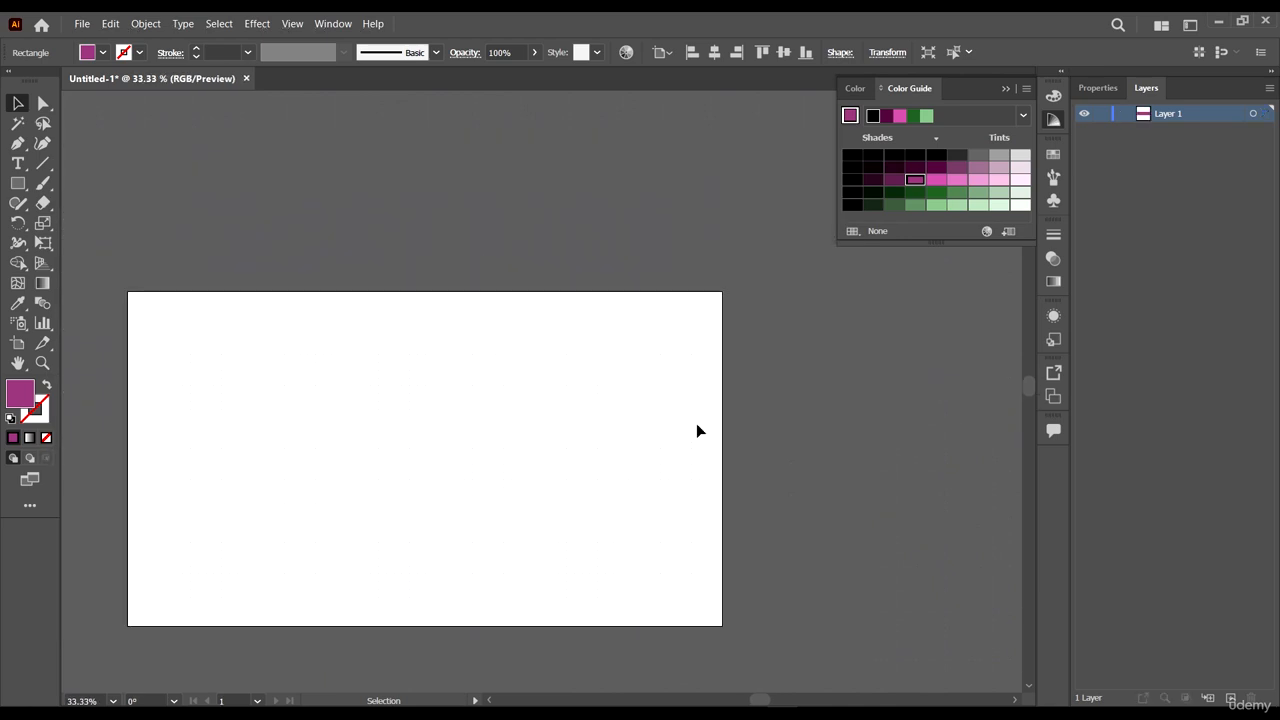
- Set the document grid style back to Lines in the Guides & Grid preferences
left_click(145, 23)
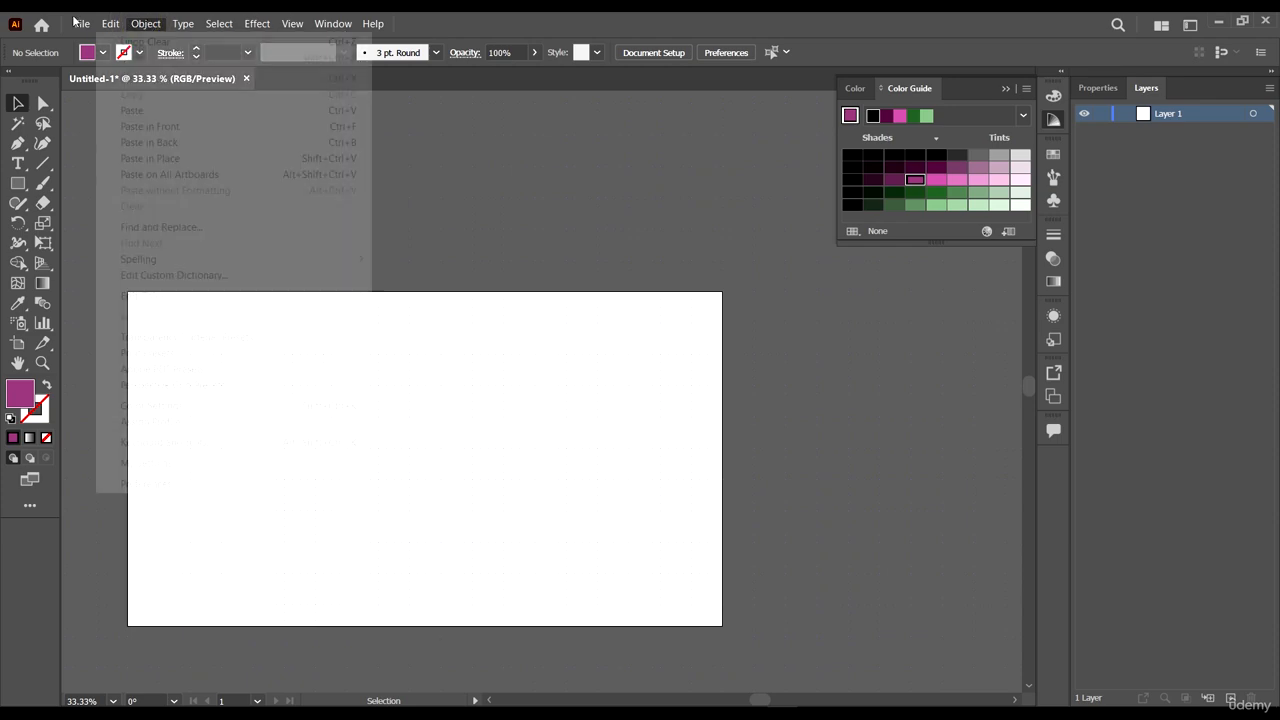
left_click(653, 193)
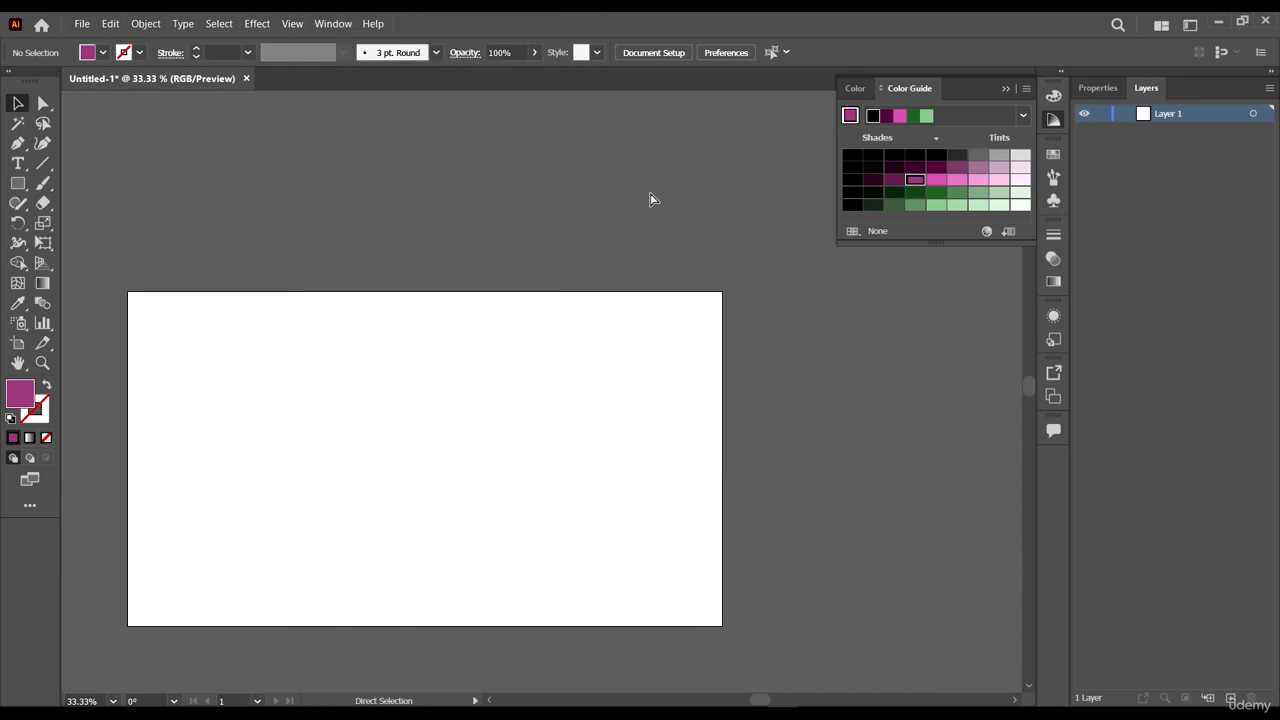
key("ctrl+k")
left_click(651, 150)
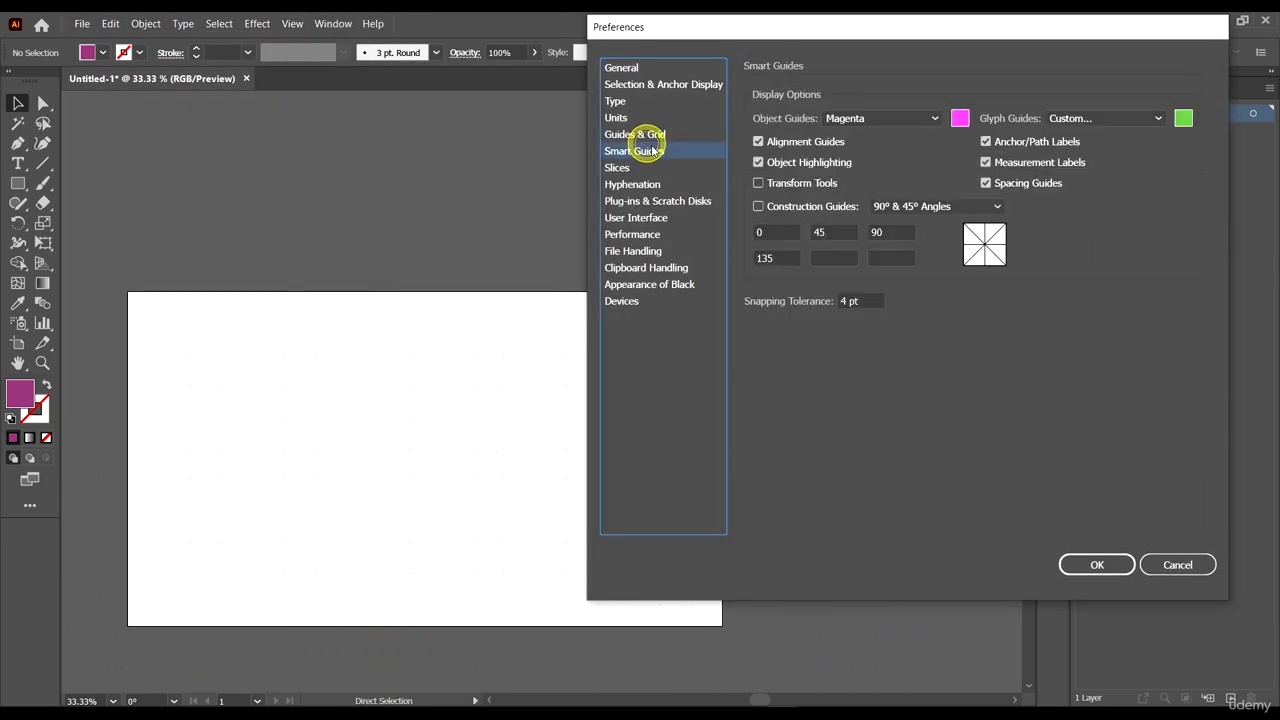
left_click(651, 132)
left_click(915, 234)
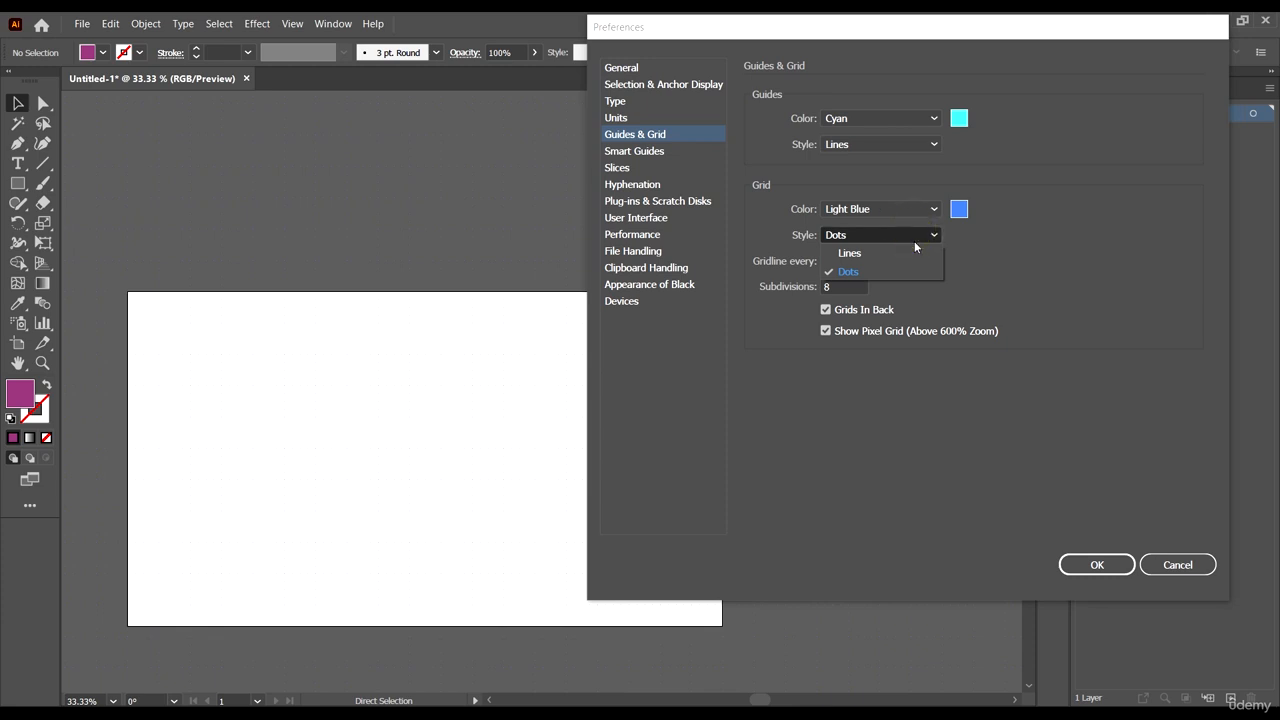
left_click(869, 255)
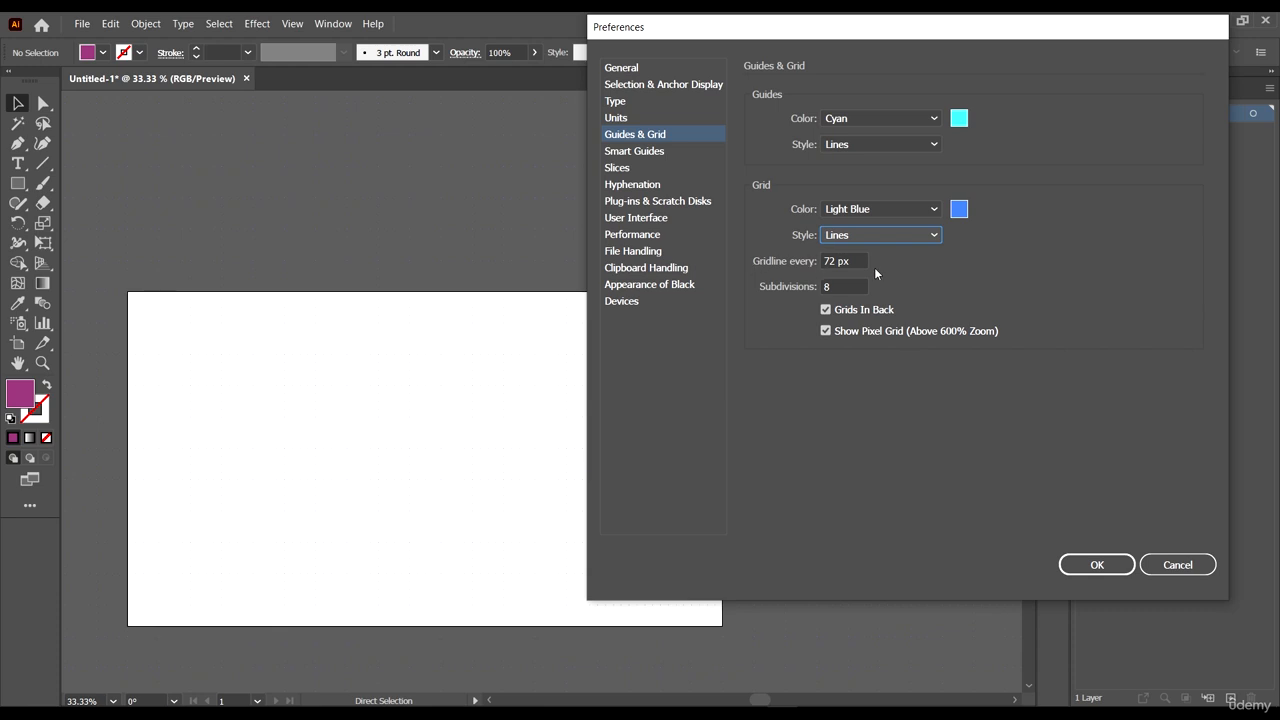
left_click(848, 261)
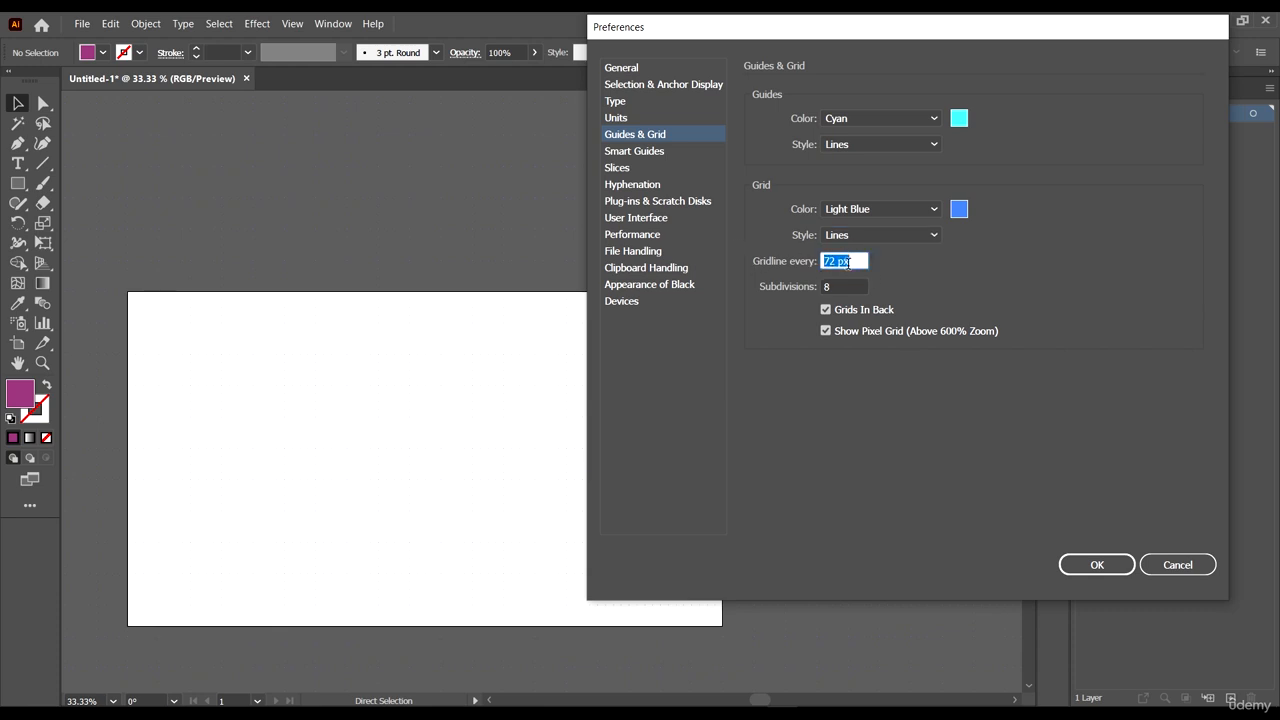
left_click(1097, 565)
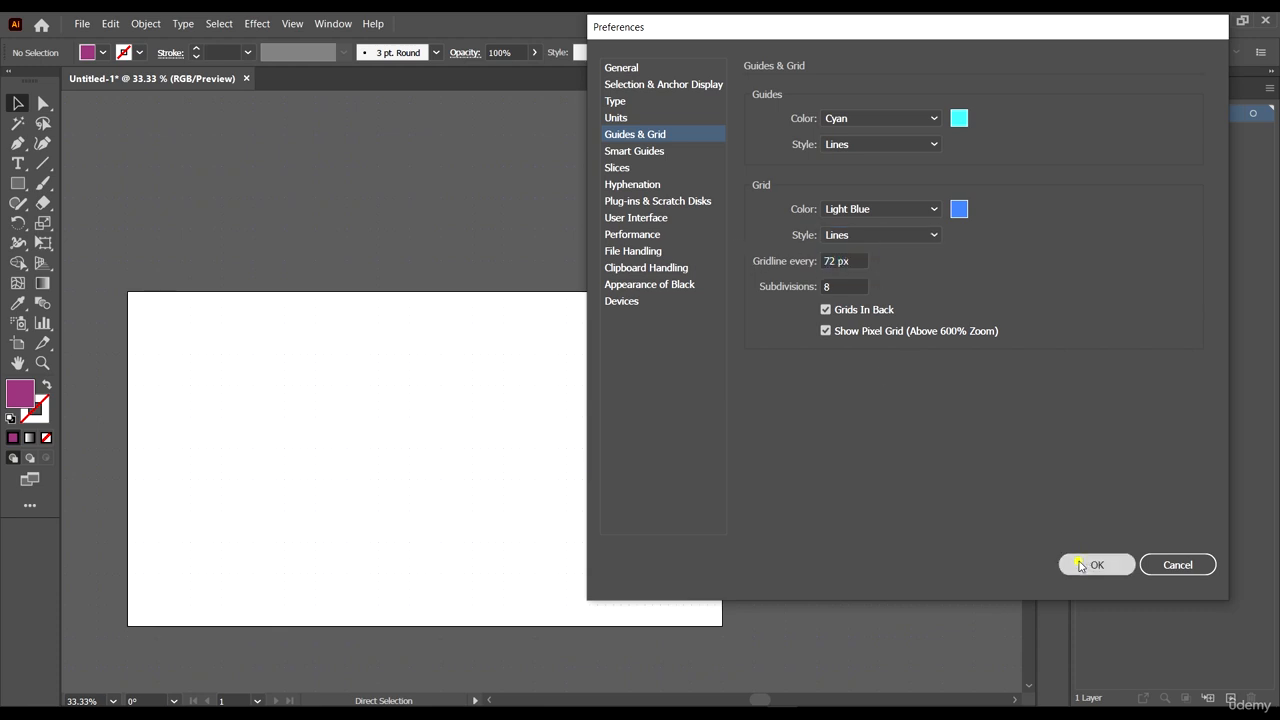
scroll(549, 357, "up", 2)
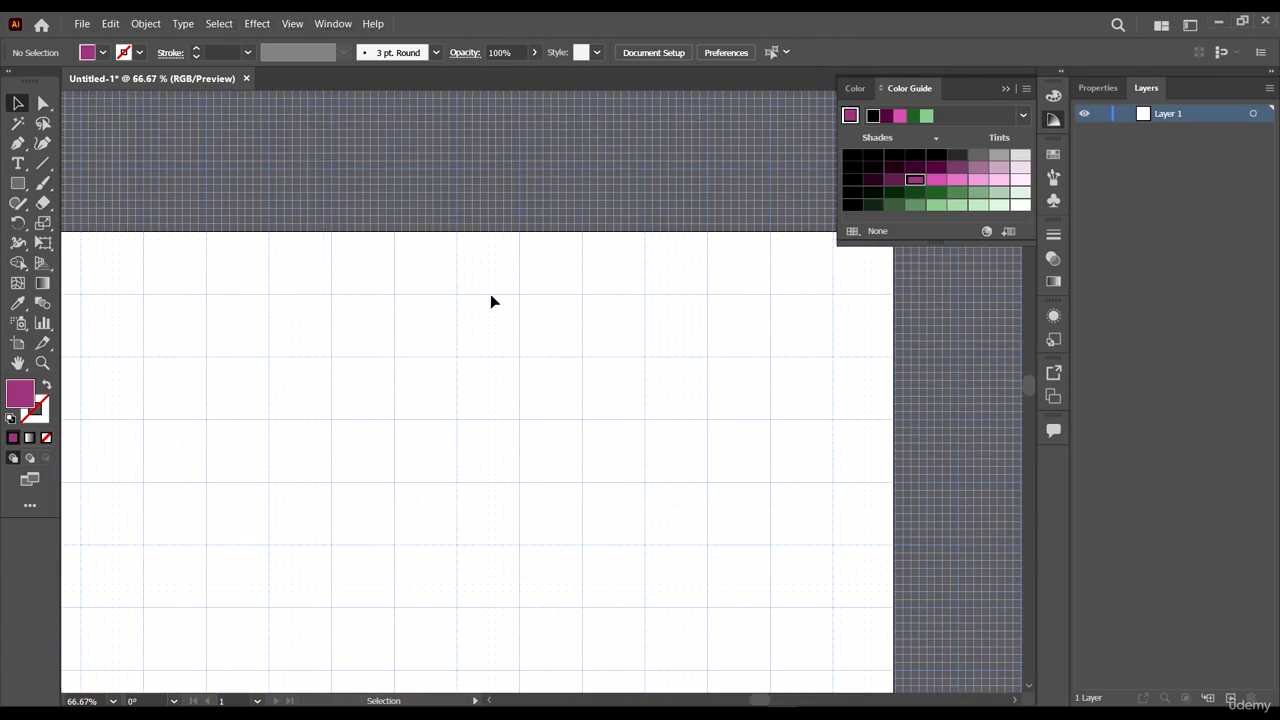
- Set the document grid to a gridline every 200 px in the Guides & Grid preferences
key("ctrl+k")
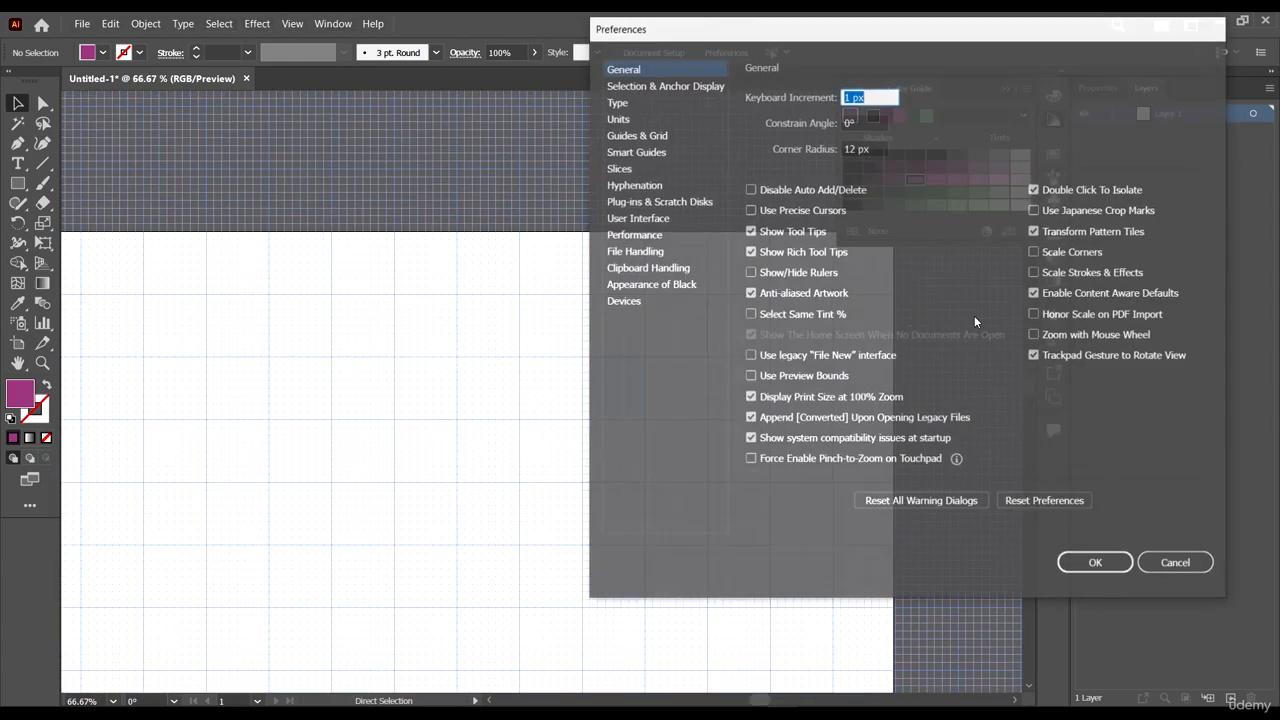
left_click(649, 135)
left_click(843, 259)
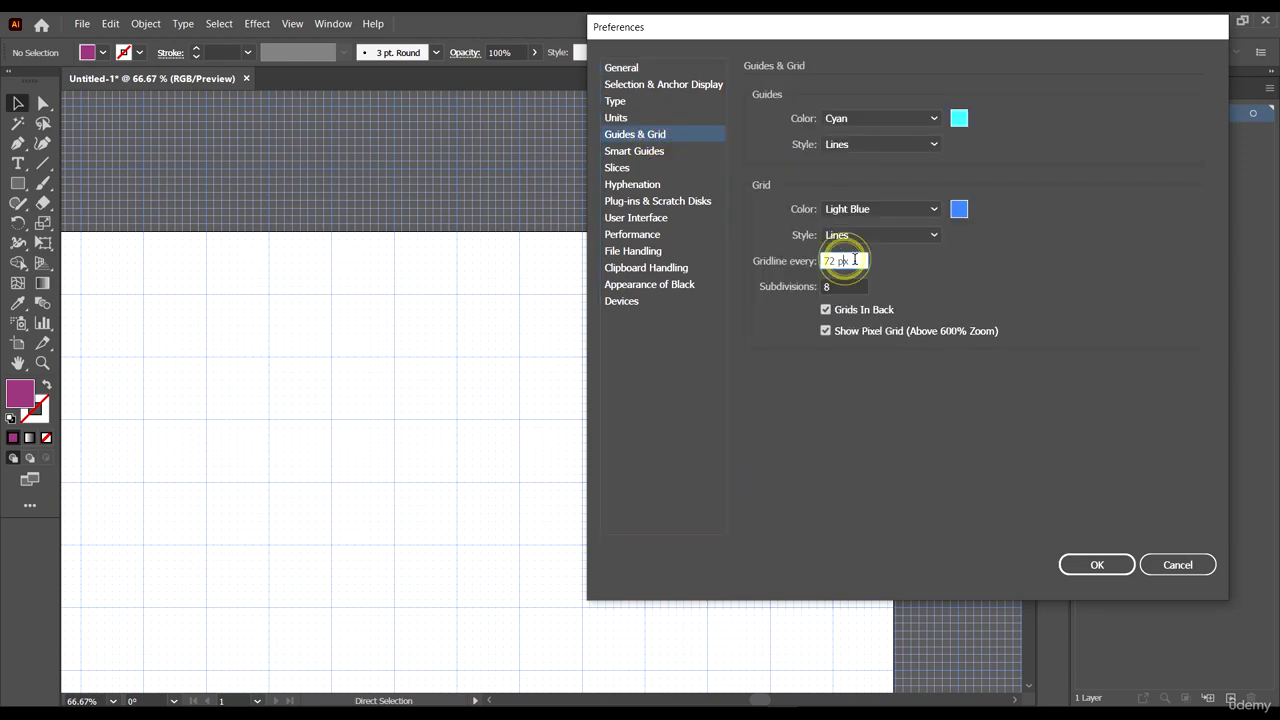
left_click_drag(862, 261, 754, 257)
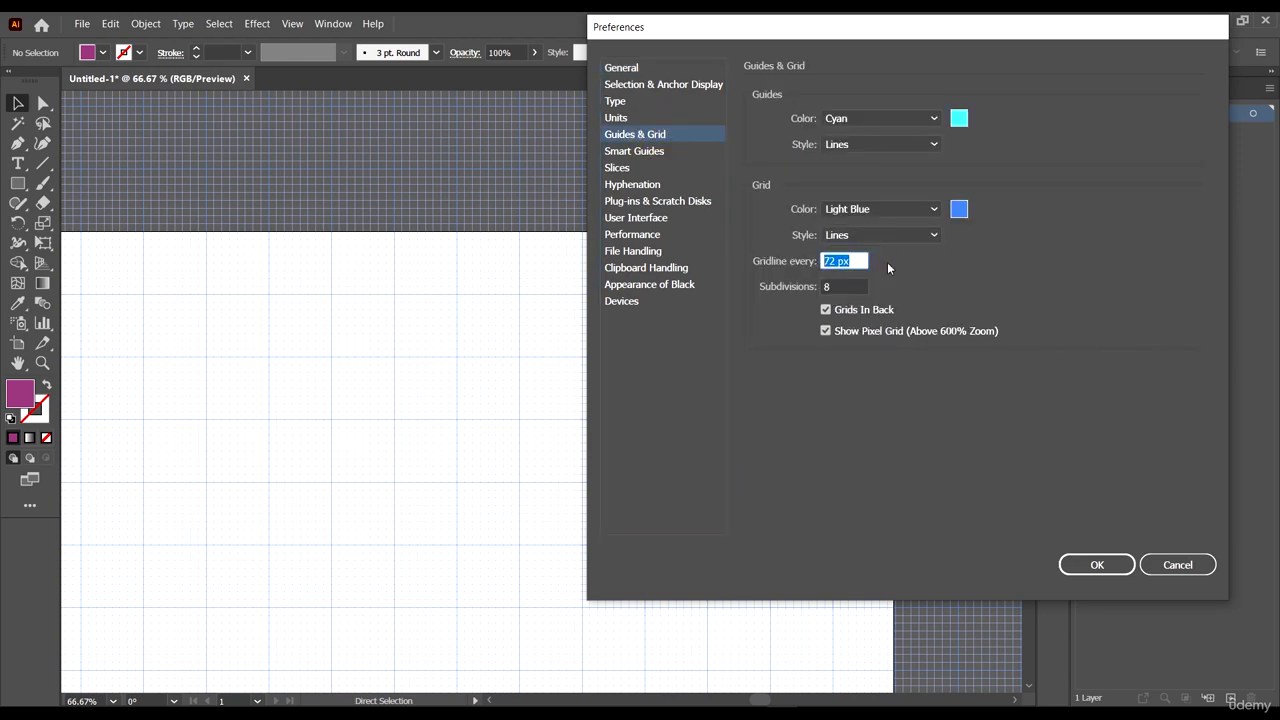
type("200")
left_click(1095, 566)
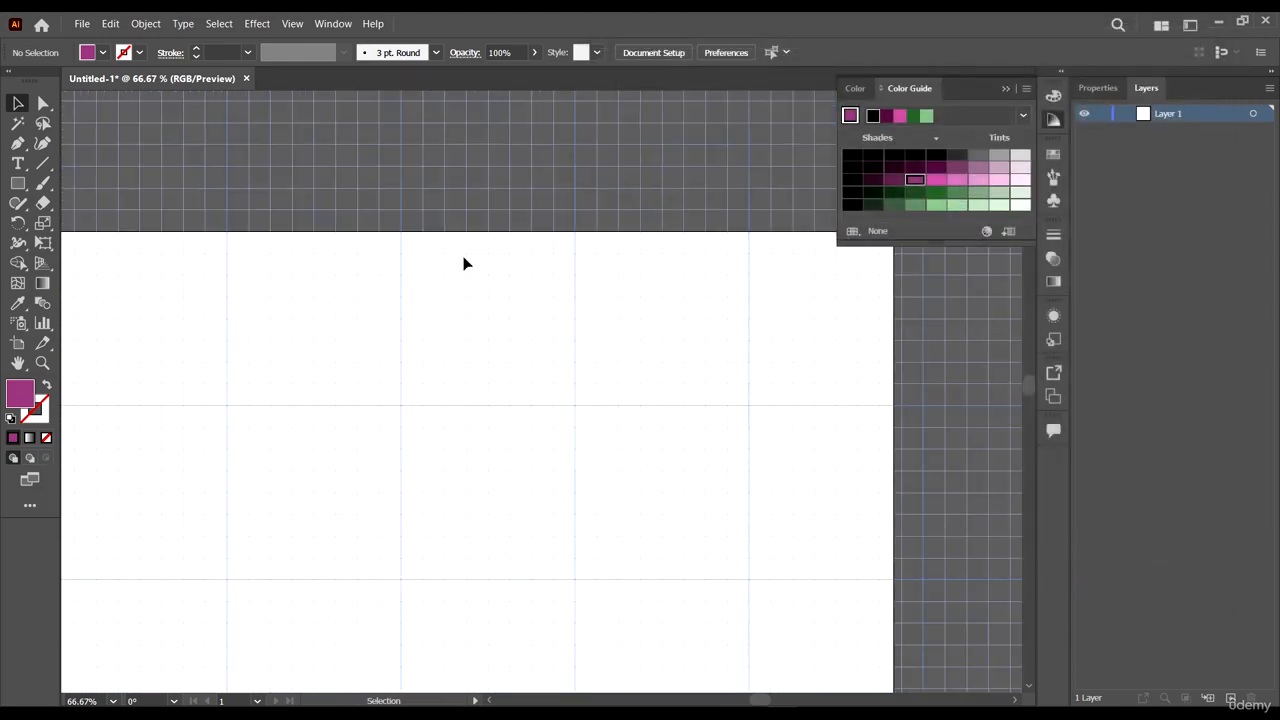
- Set the document grid's subdivisions to 20 in the Guides & Grid preferences
scroll(580, 289, "down", 5)
scroll(628, 329, "up", 5)
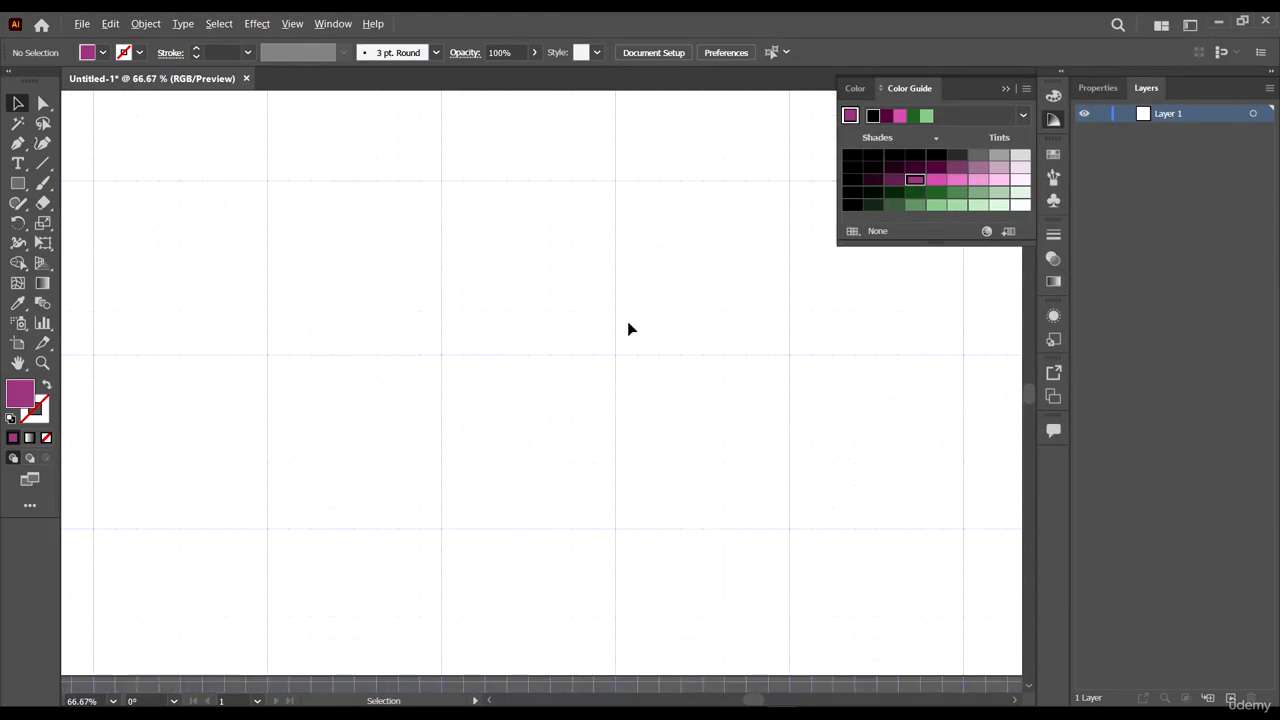
scroll(596, 258, "down", 2)
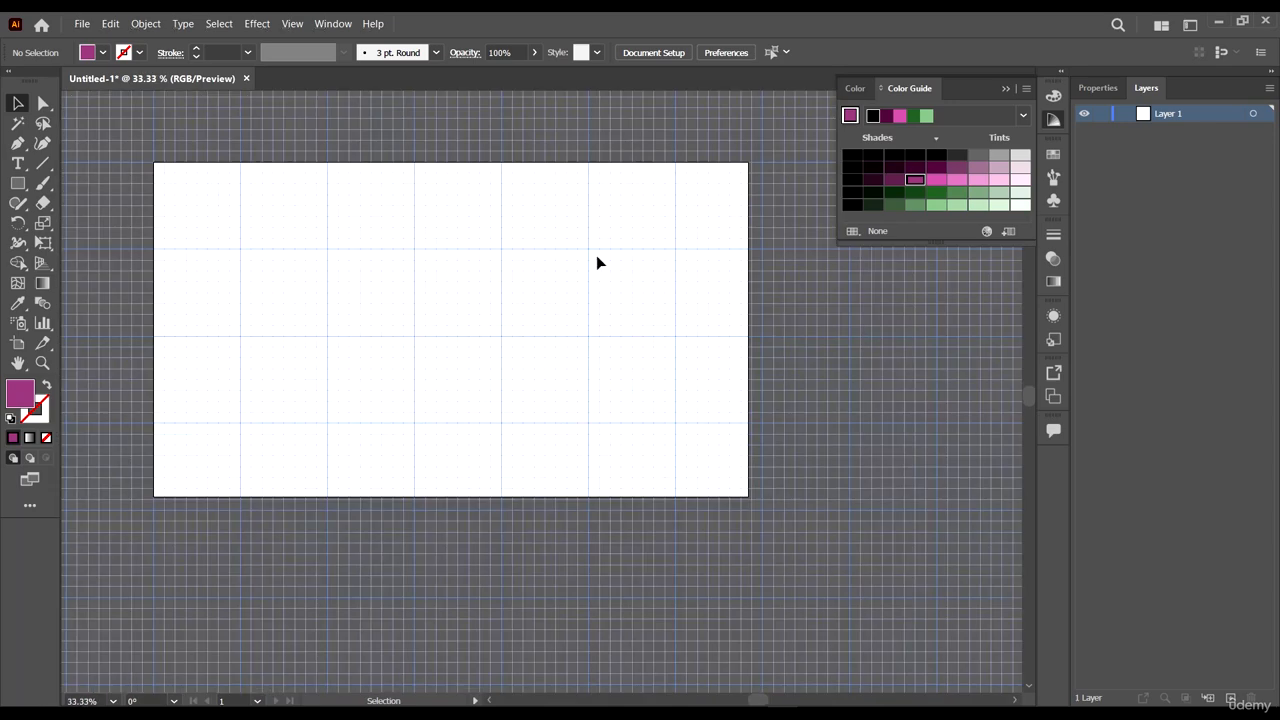
scroll(595, 260, "up", 1)
key("ctrl+k")
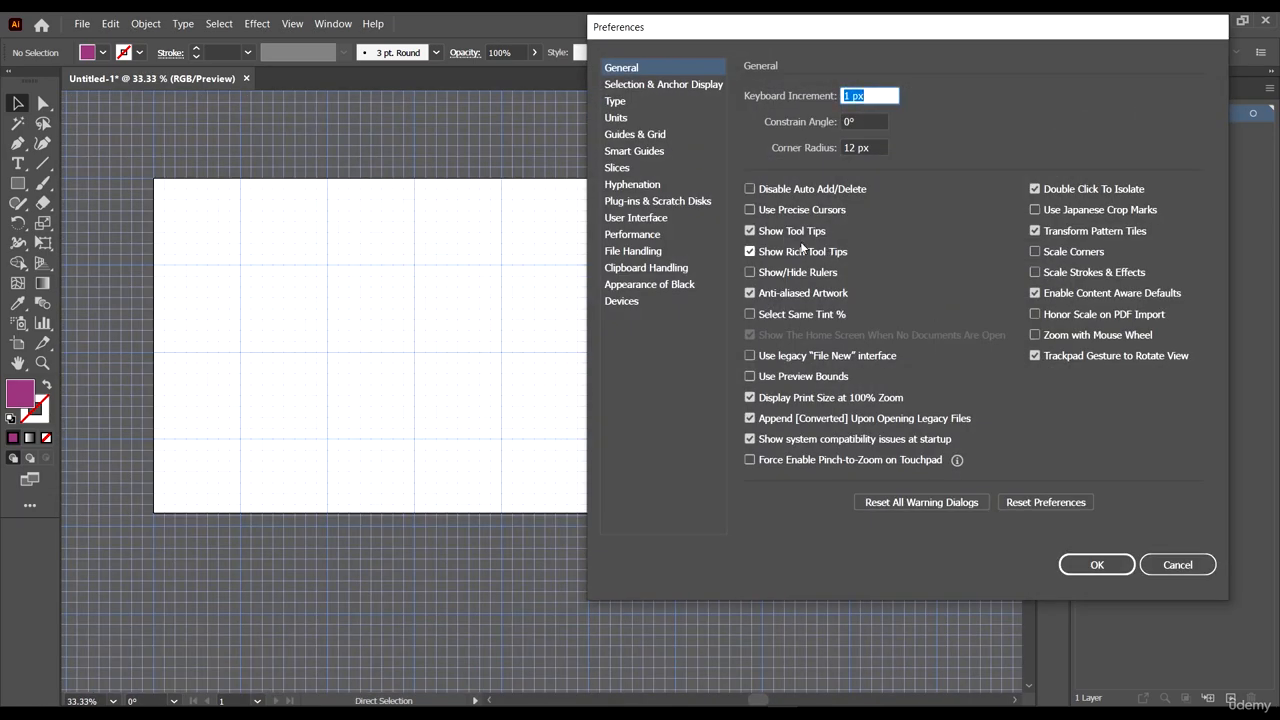
left_click(652, 135)
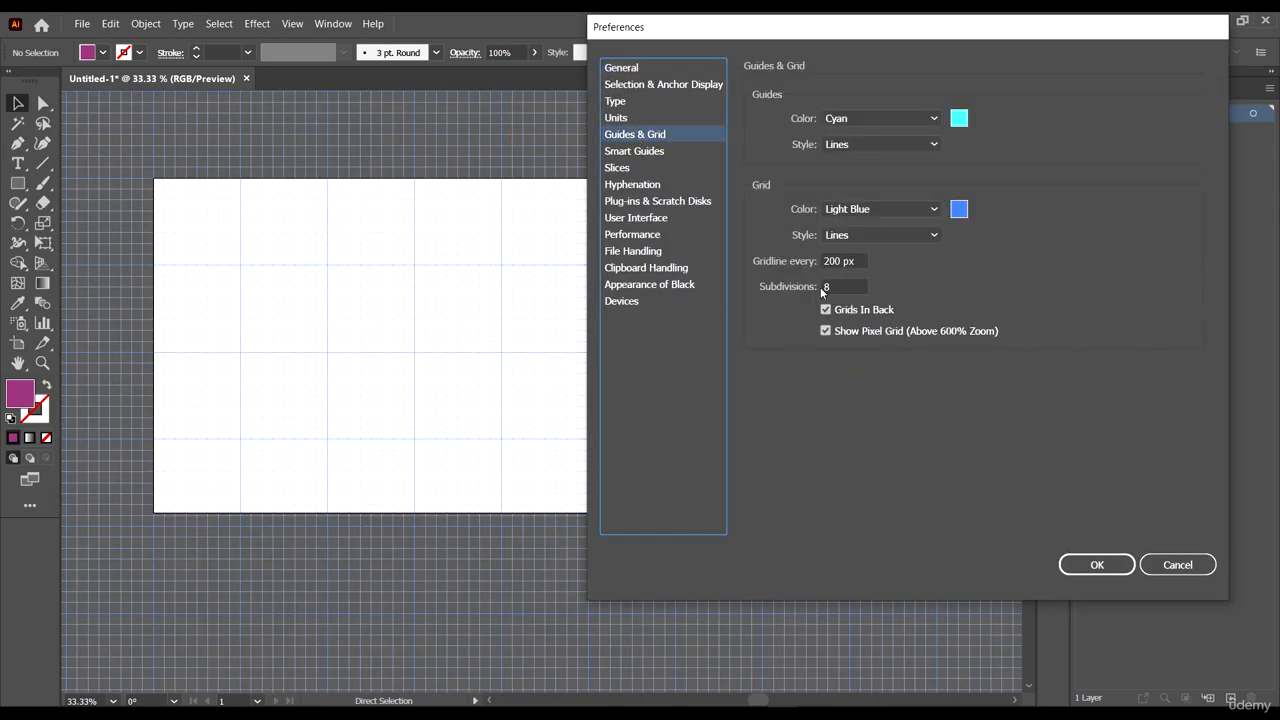
double_click(848, 287)
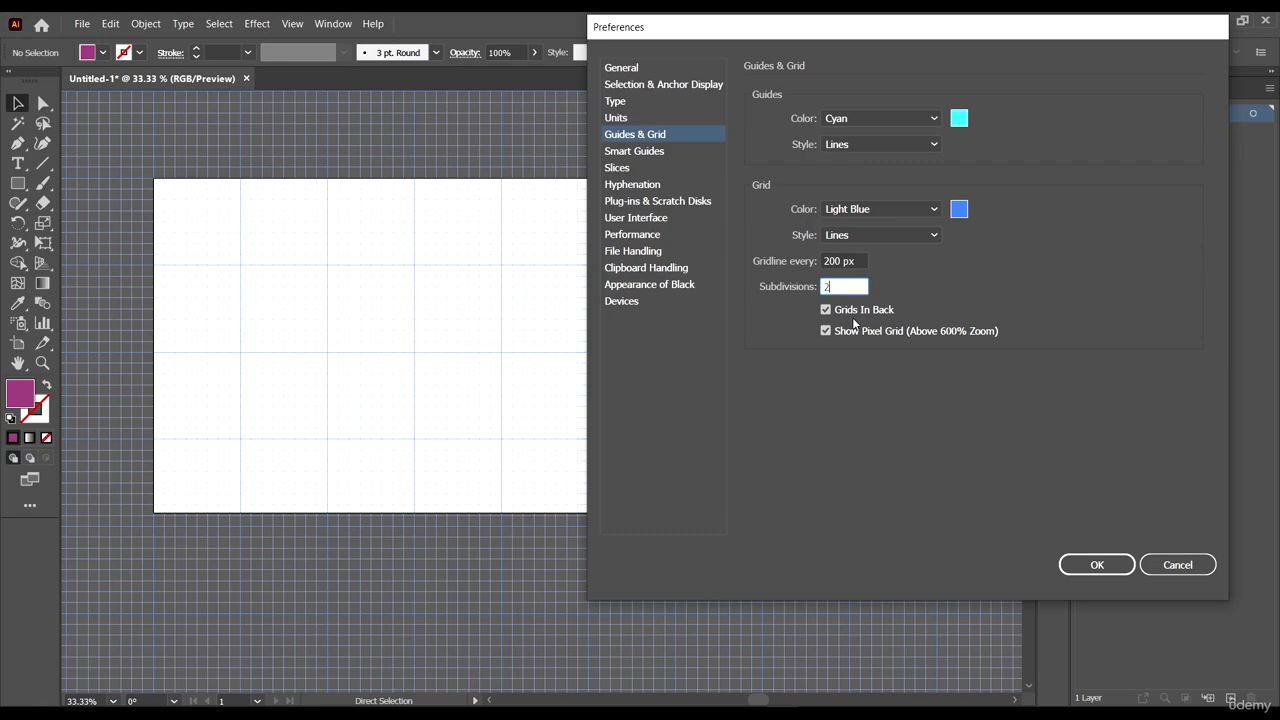
left_click(1097, 565)
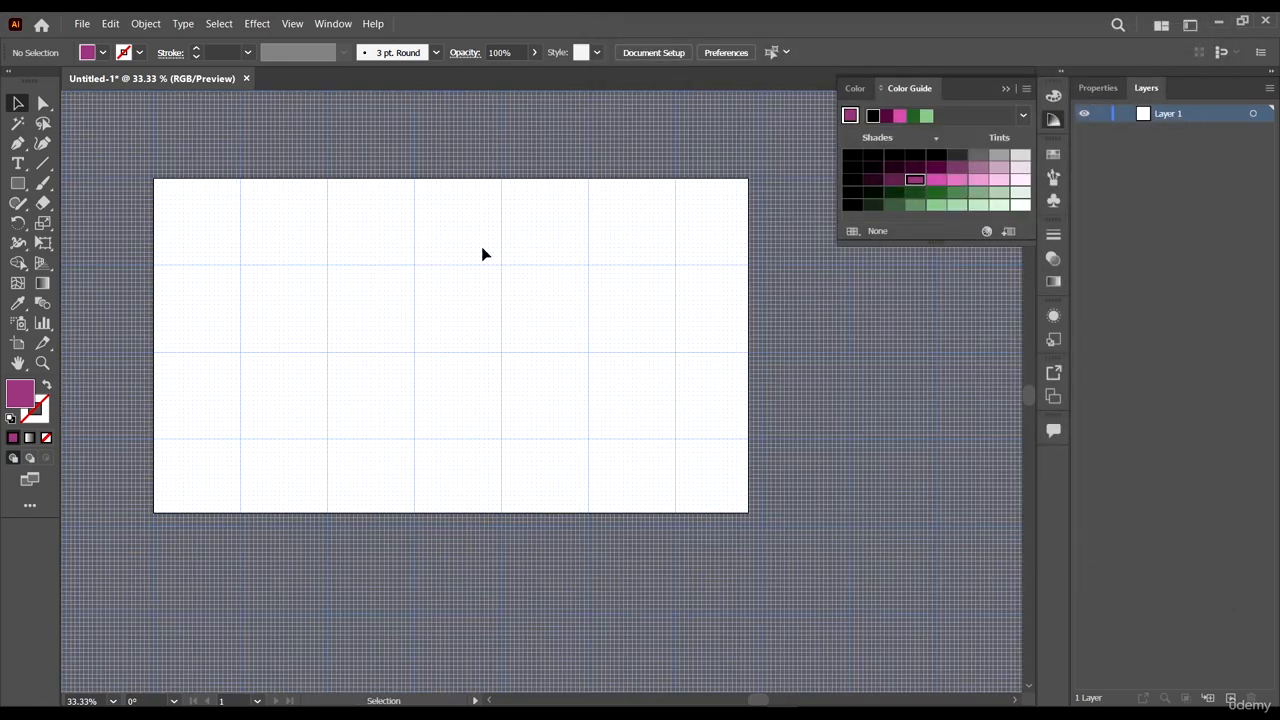
- Examine the finer grid subdivisions on the artboard at several zoom levels
scroll(445, 290, "up", 5)
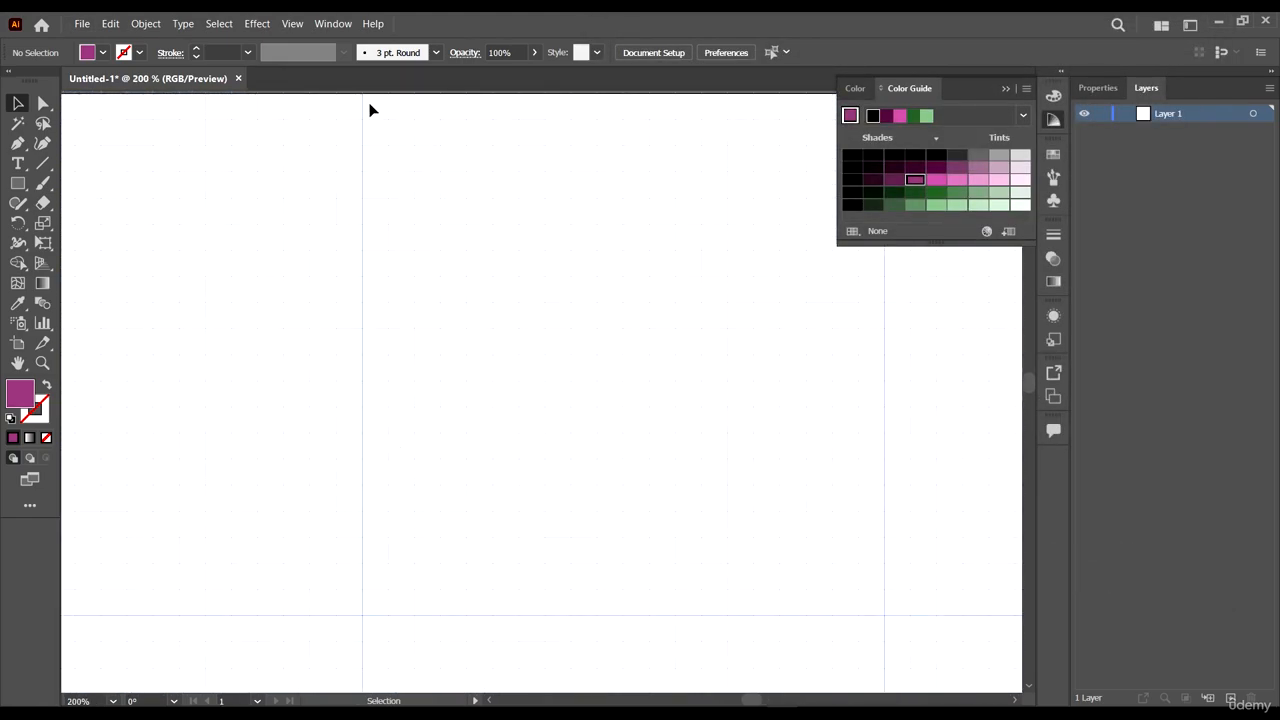
scroll(437, 443, "down", 3)
key("s")
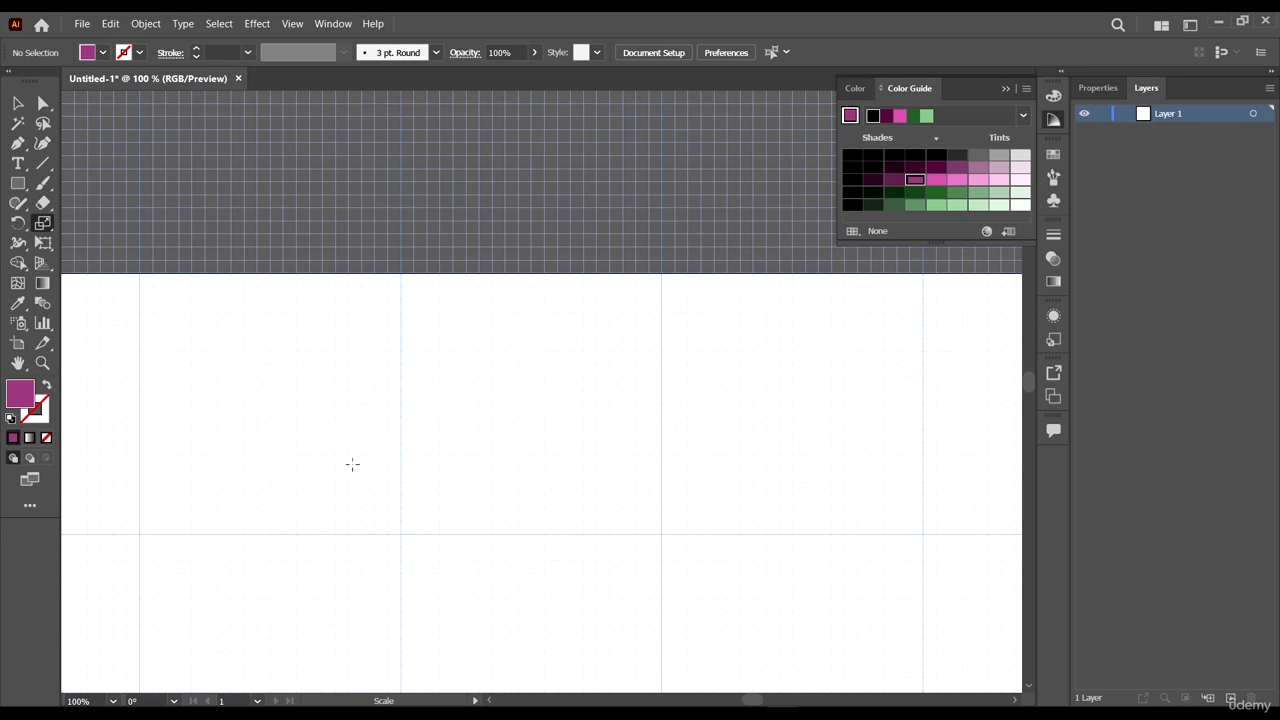
scroll(405, 430, "down", 2)
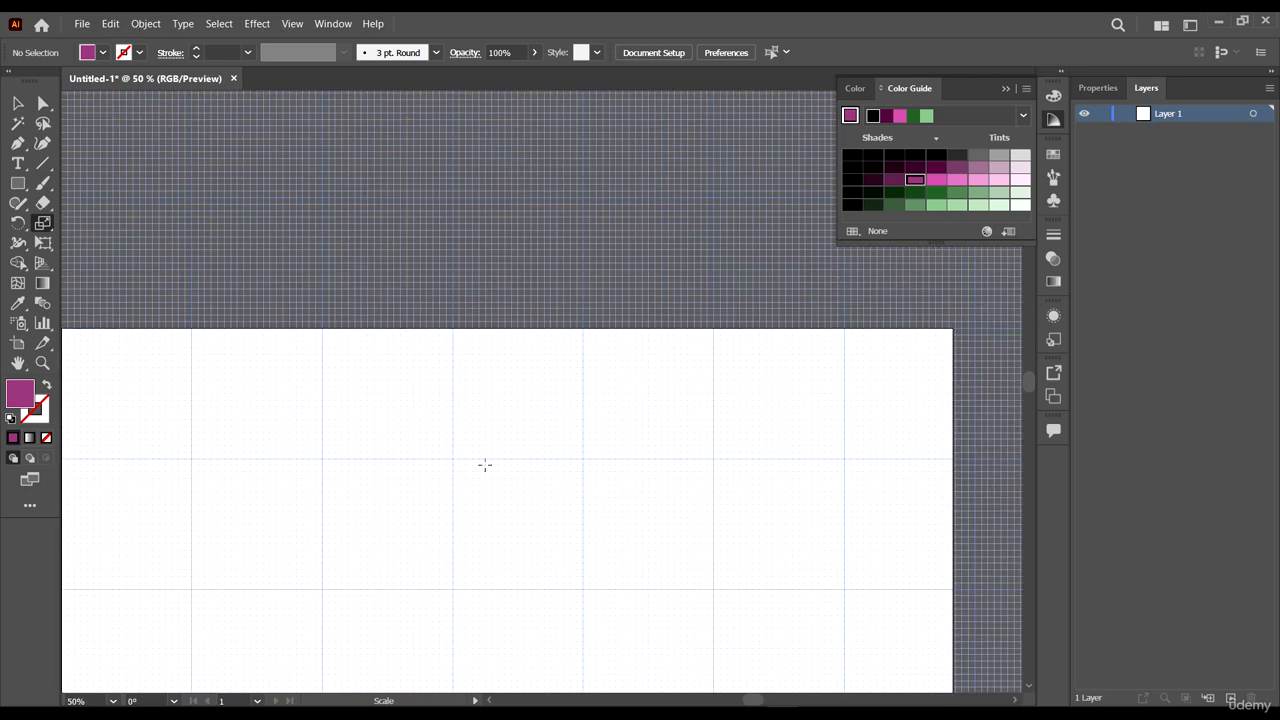
scroll(548, 452, "down", 1)
scroll(549, 408, "down", 1)
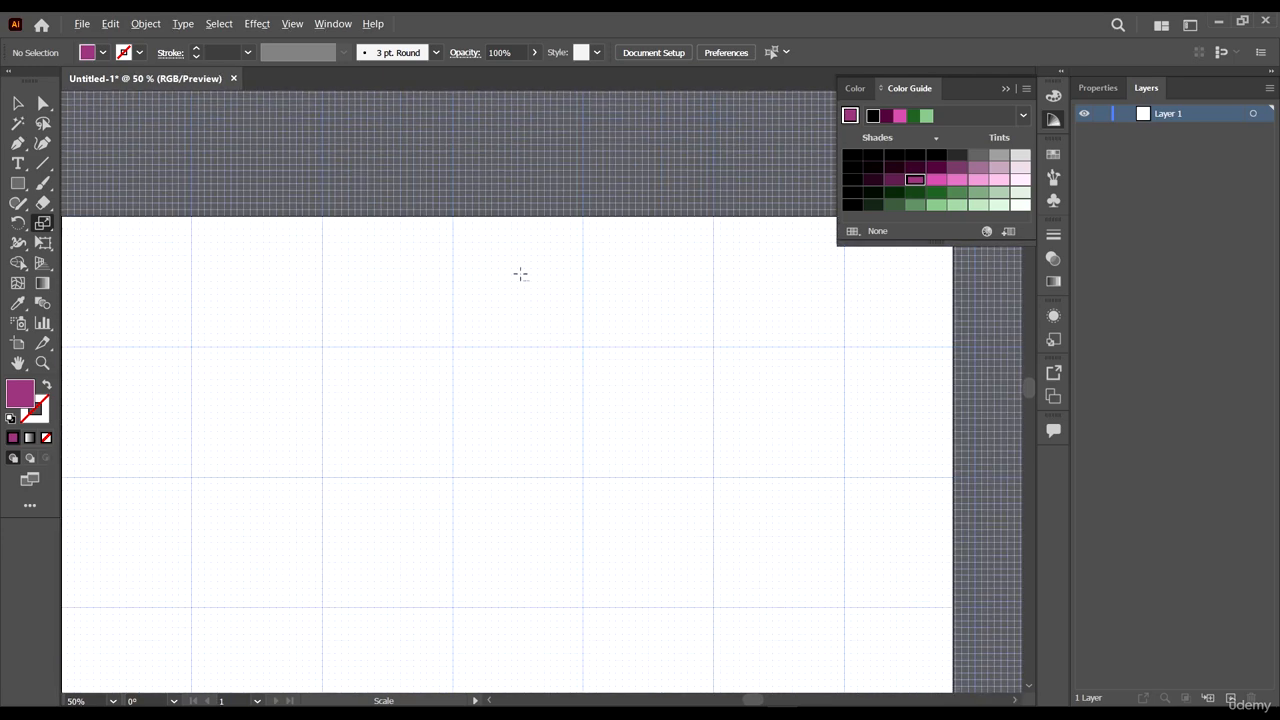
scroll(520, 274, "up", 2)
scroll(579, 288, "up", 1)
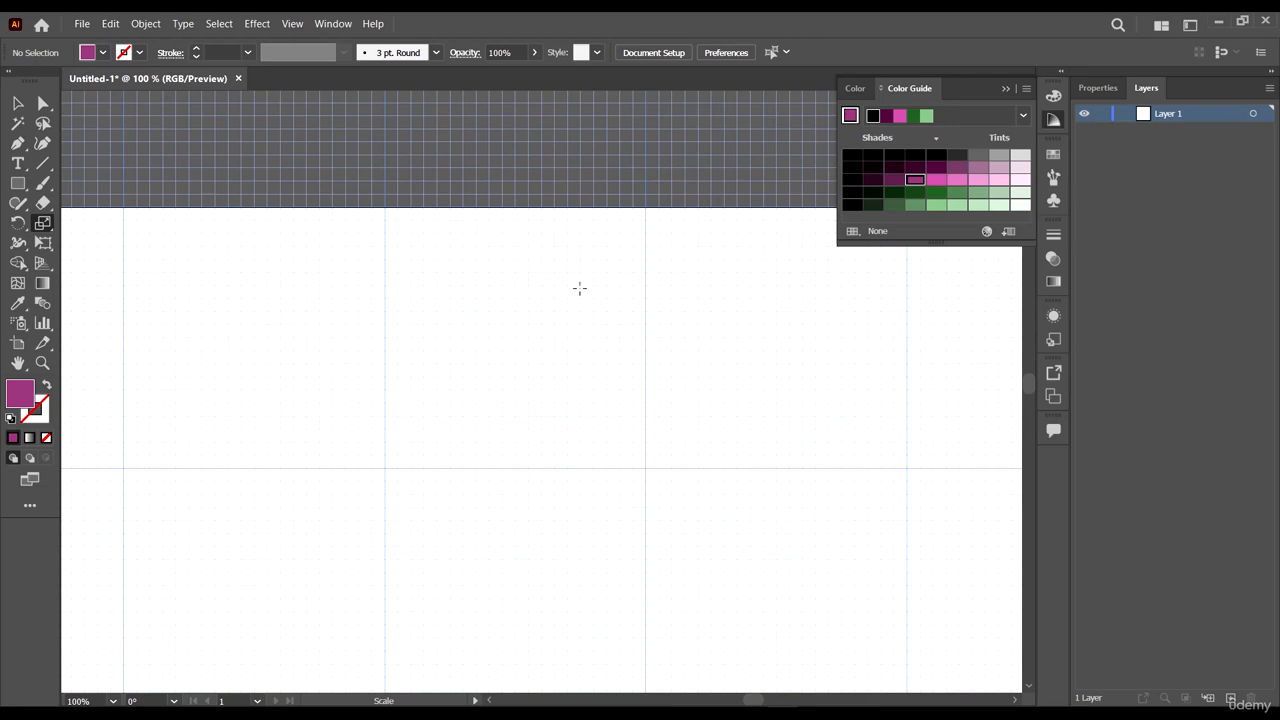
scroll(482, 234, "down", 2)
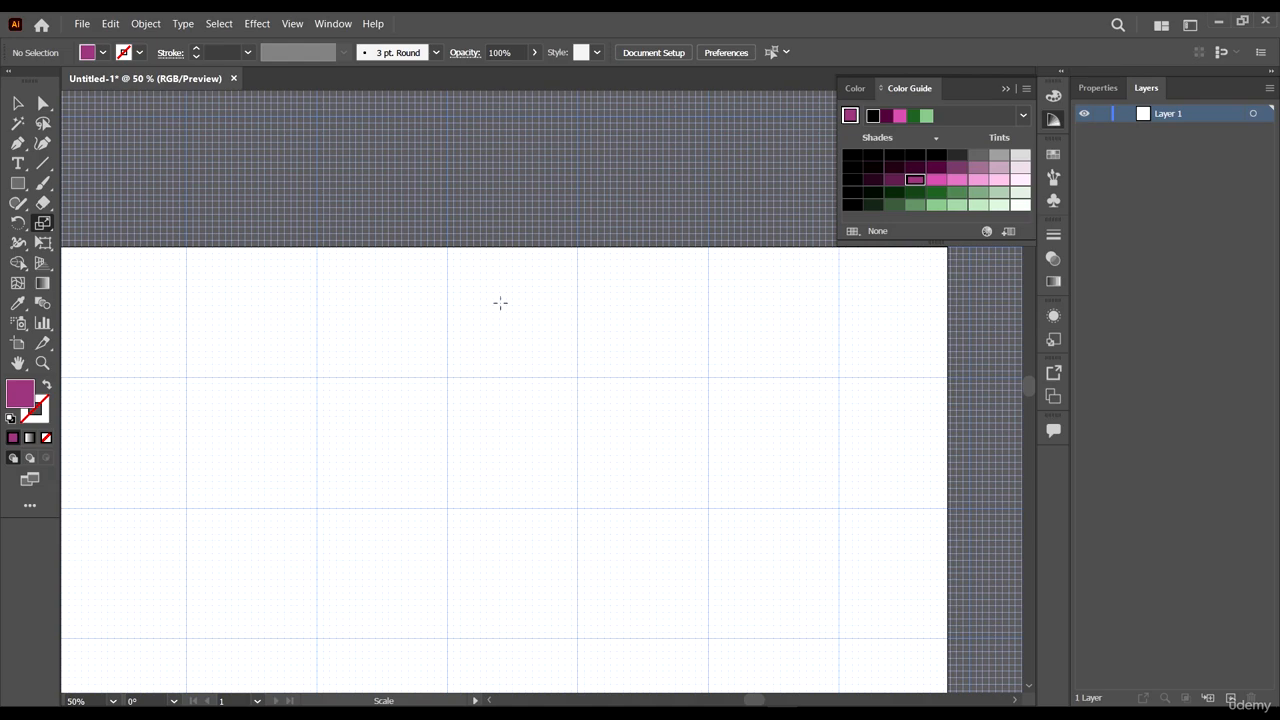
scroll(500, 302, "down", 1)
scroll(517, 357, "down", 1)
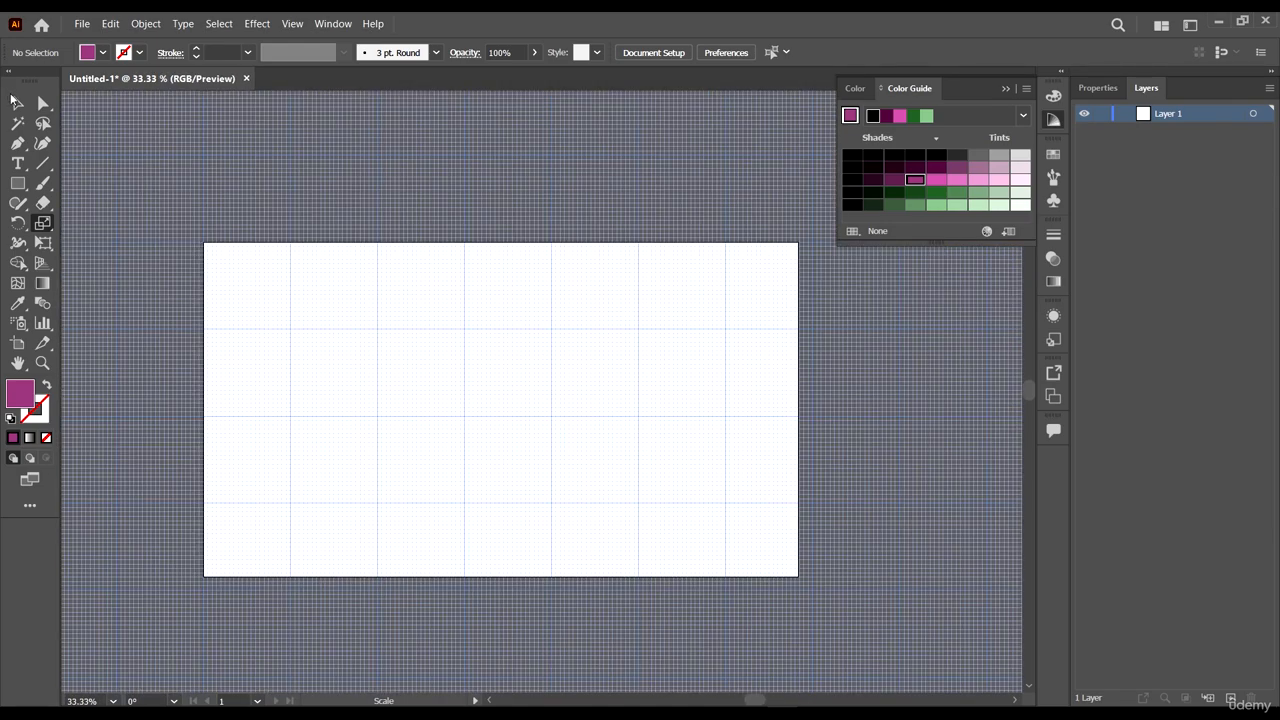
- Set the gridline spacing to 72 px and the subdivisions to 8 in the Guides & Grid preferences
key("ctrl+k")
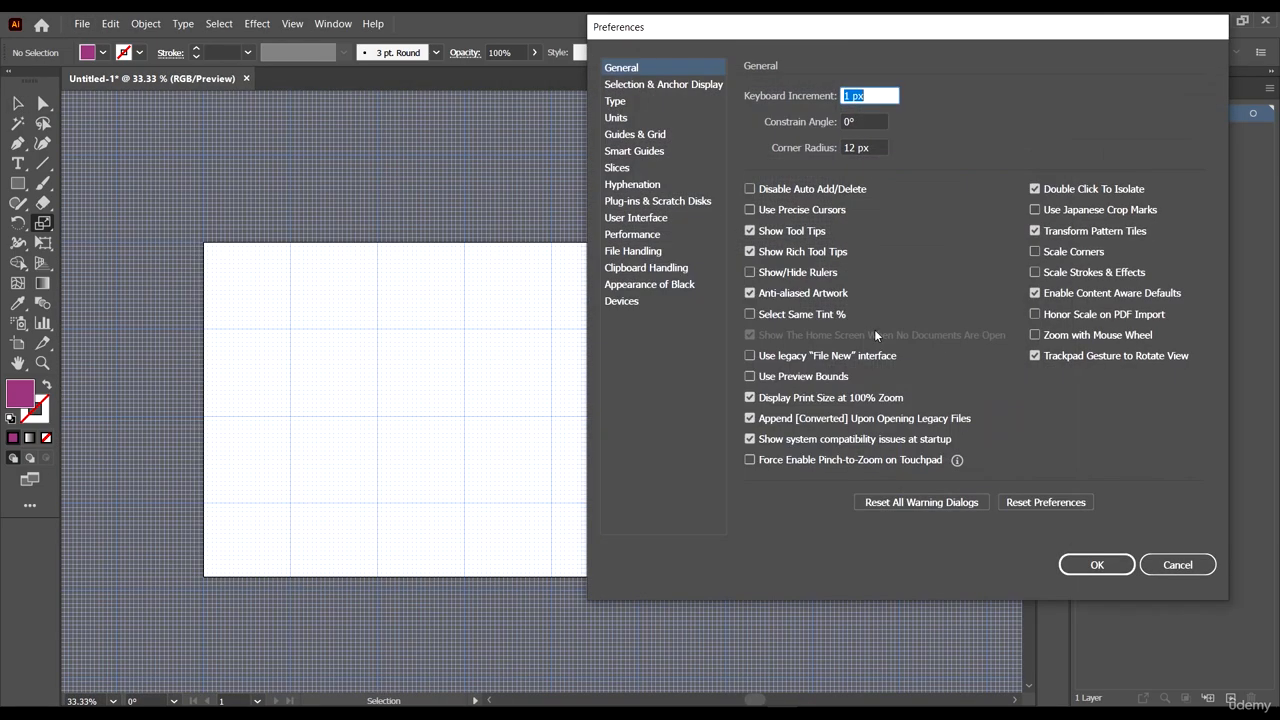
left_click(636, 135)
left_click(649, 152)
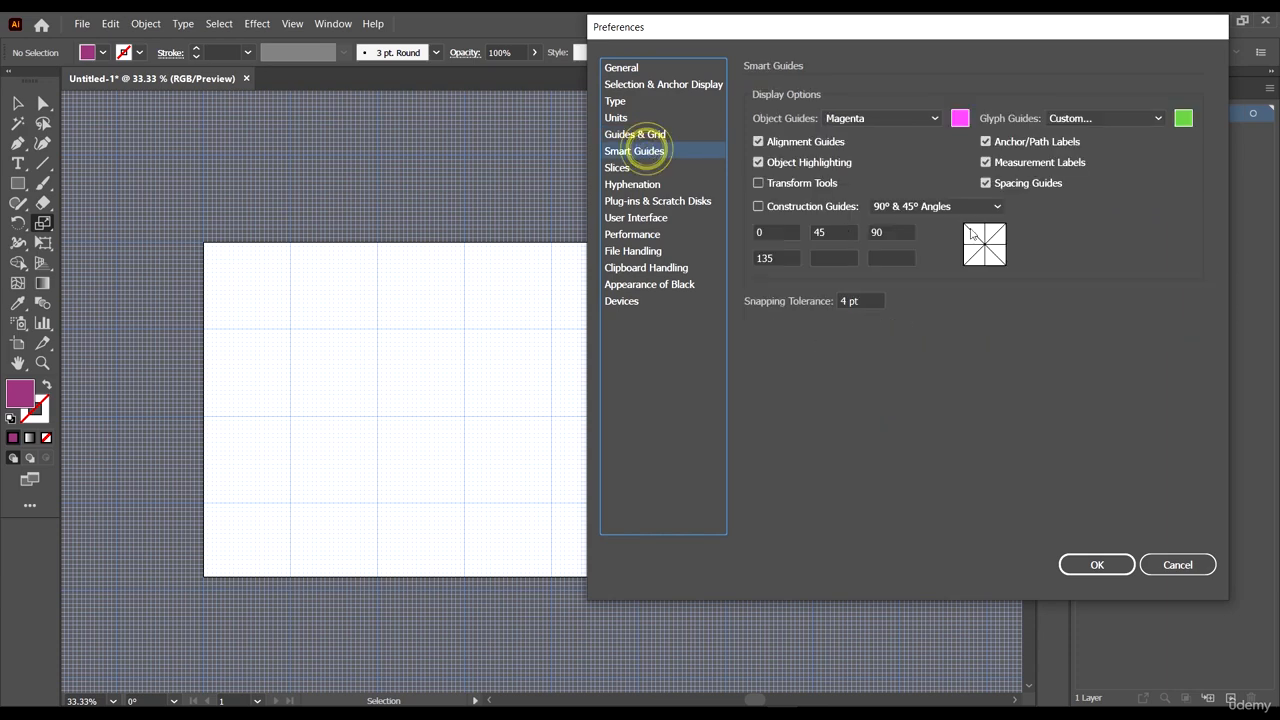
left_click(640, 136)
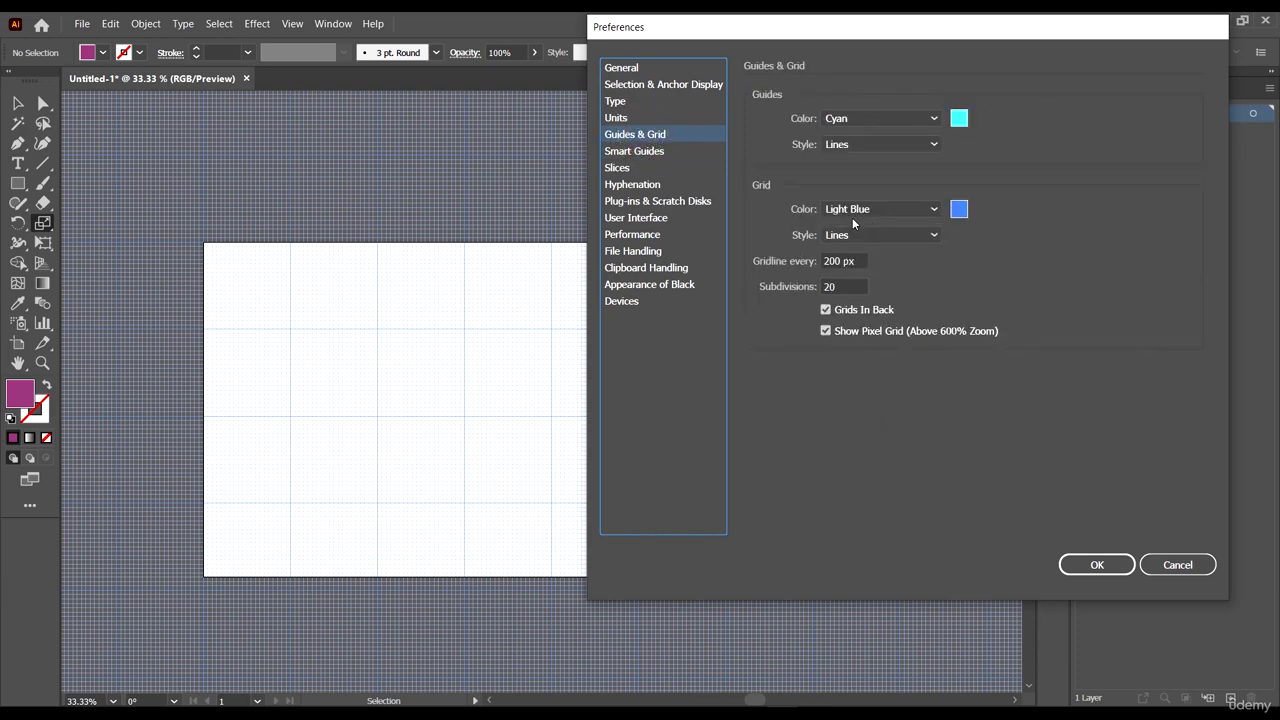
double_click(862, 261)
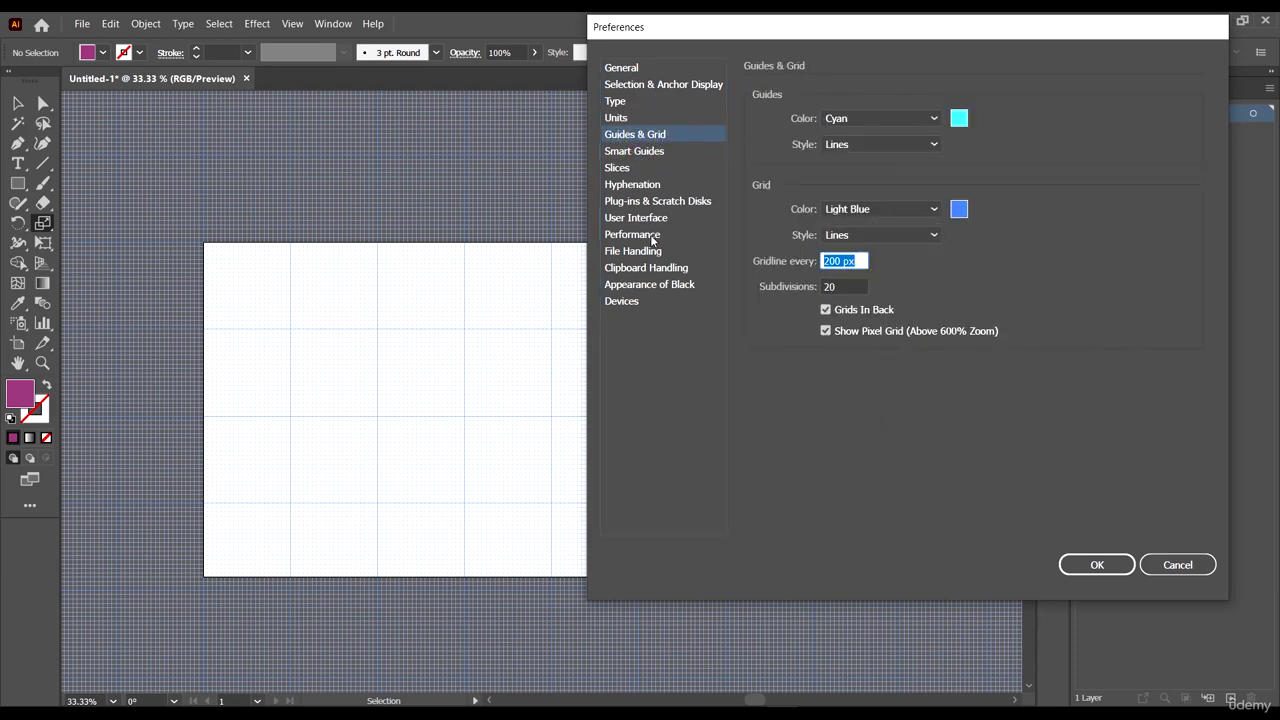
type("72")
key("Tab")
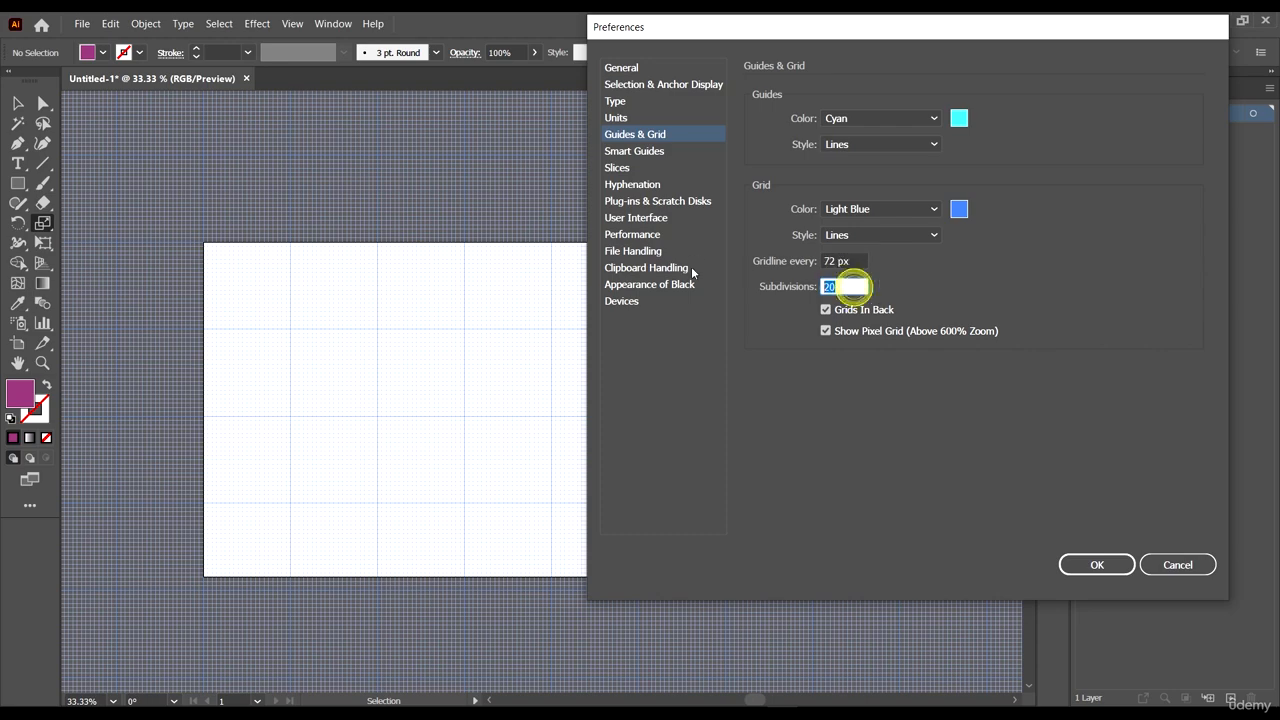
type("8")
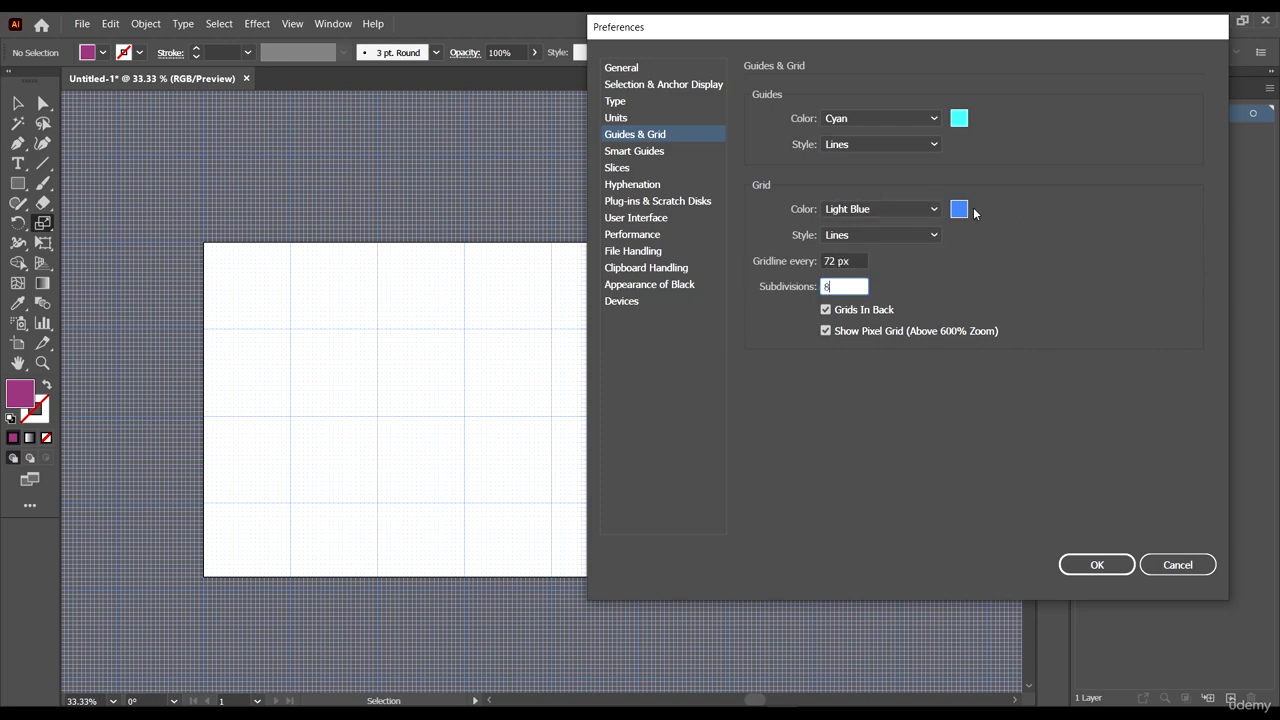
- Change the document grid color to Light Gray and apply the preferences
left_click(956, 210)
left_click(824, 246)
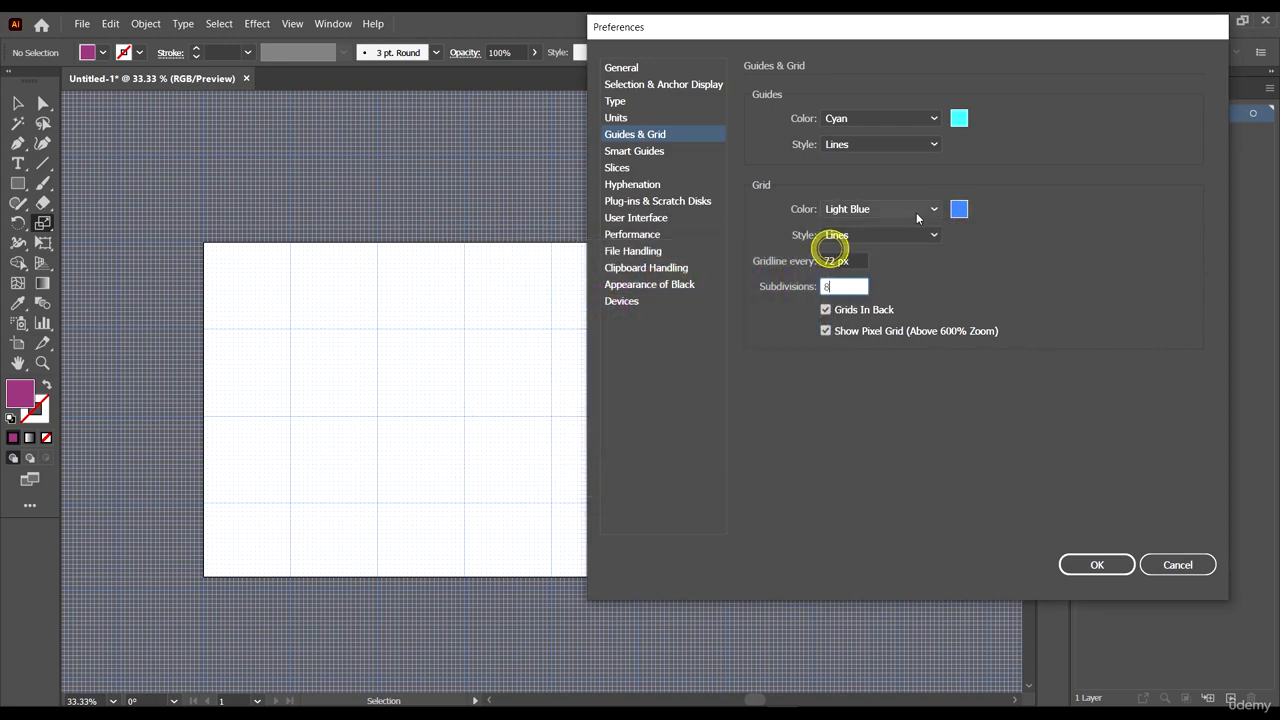
left_click(933, 209)
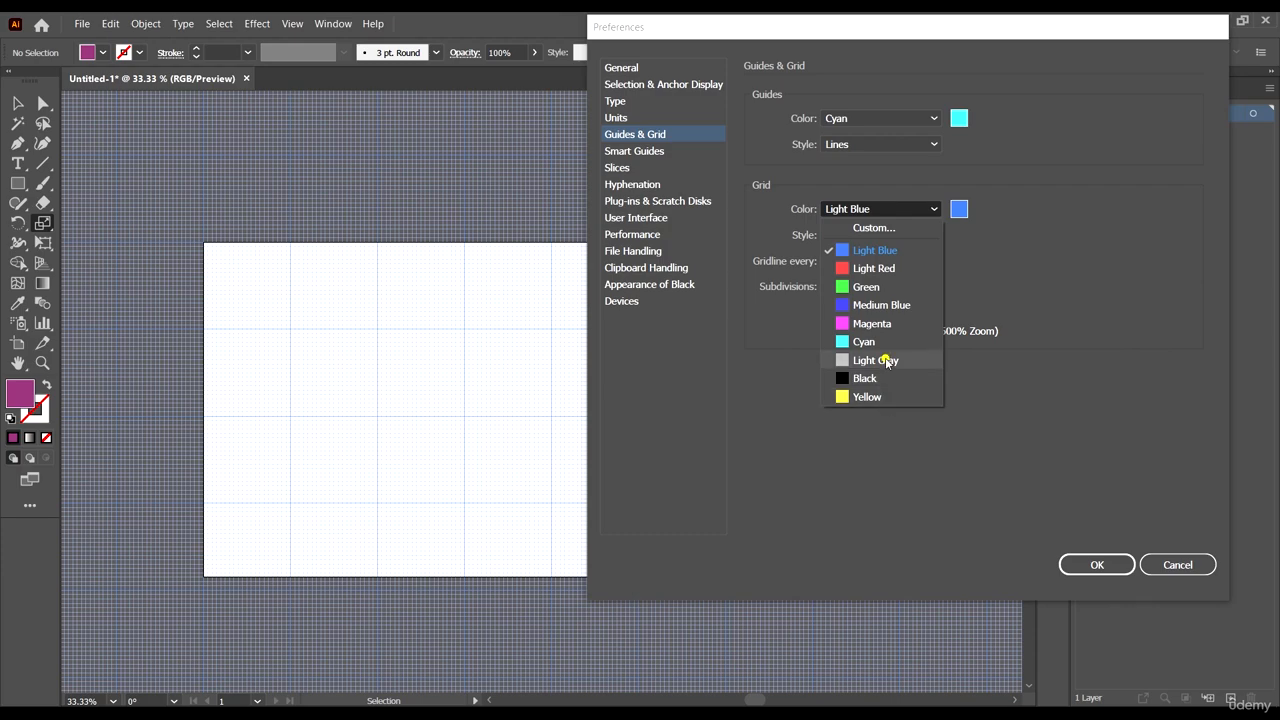
left_click(886, 360)
left_click(1090, 566)
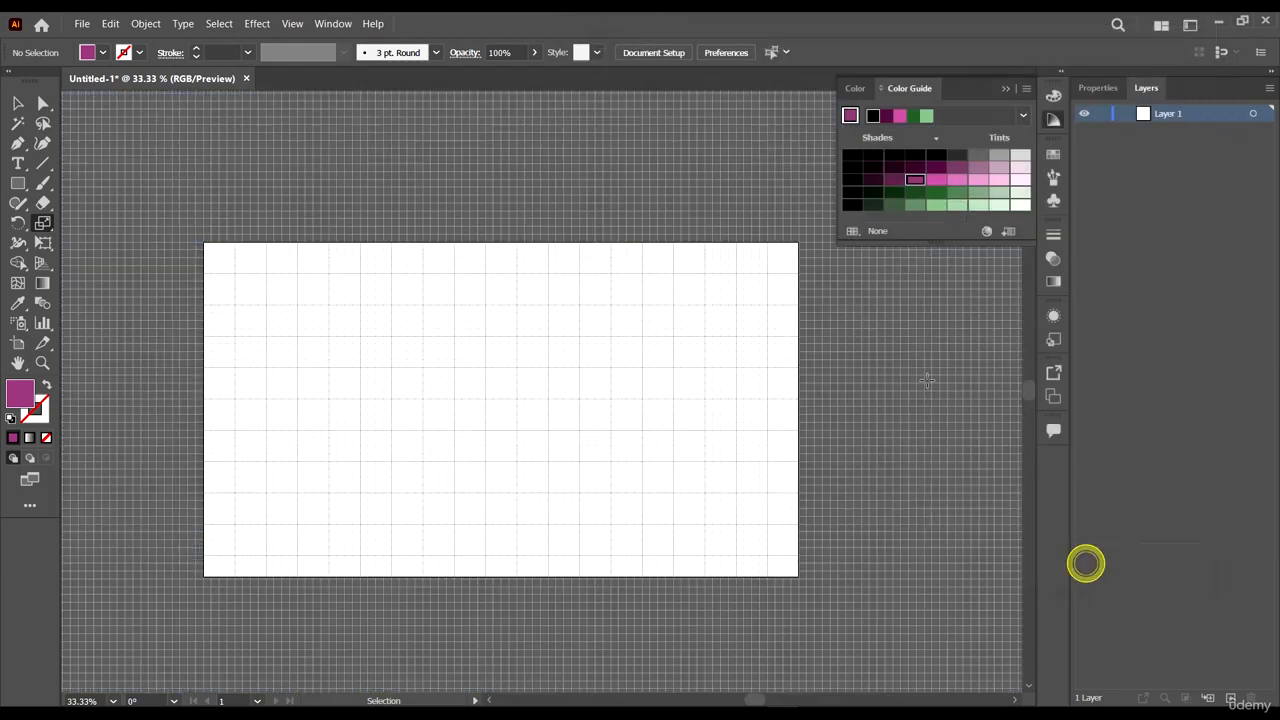
- Switch to the Selection tool and inspect the light gray grid on the artboard at different zoom levels
left_click(17, 103)
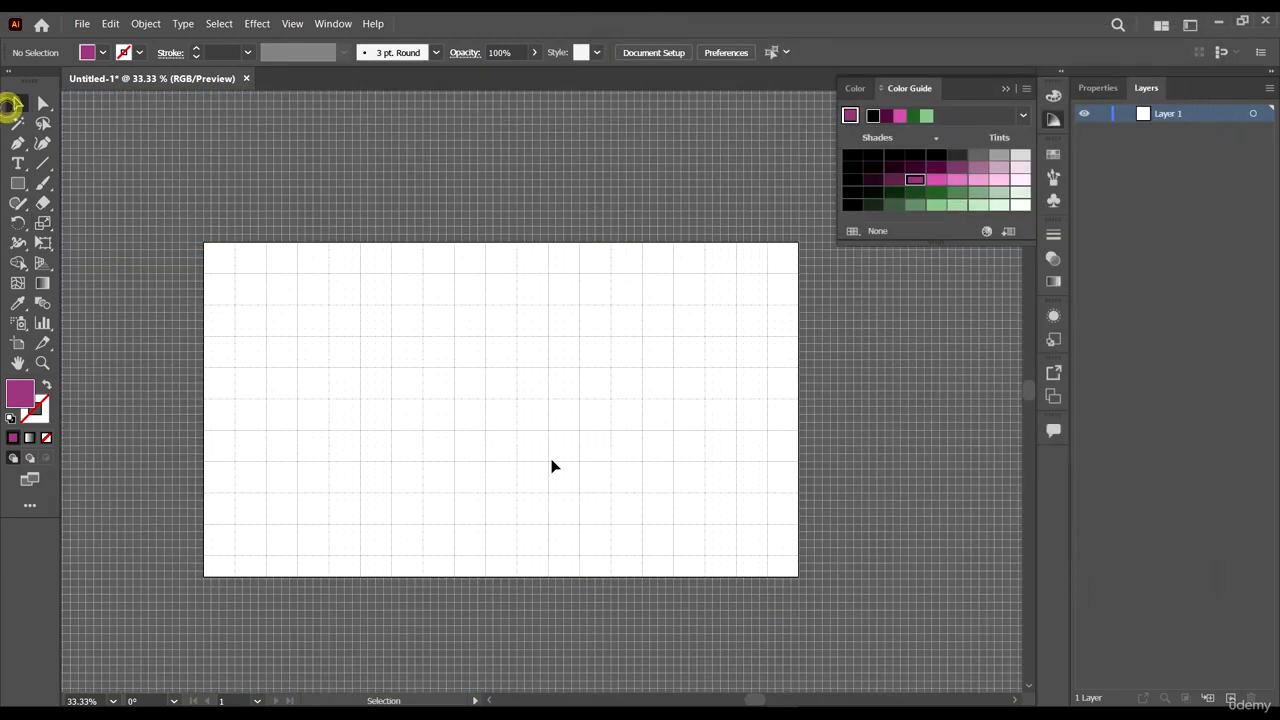
scroll(565, 398, "up", 4)
scroll(708, 392, "down", 4)
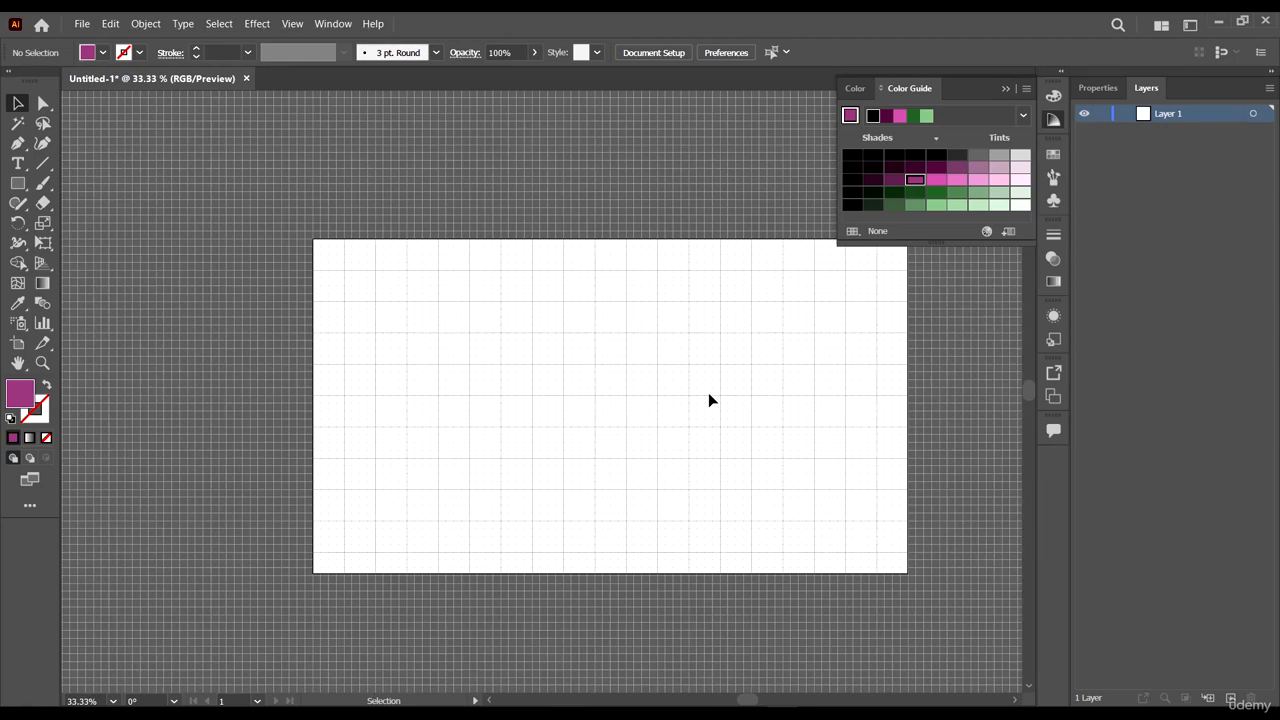
scroll(708, 400, "up", 1)
scroll(705, 397, "down", 1)
scroll(705, 397, "up", 2)
scroll(702, 476, "down", 2)
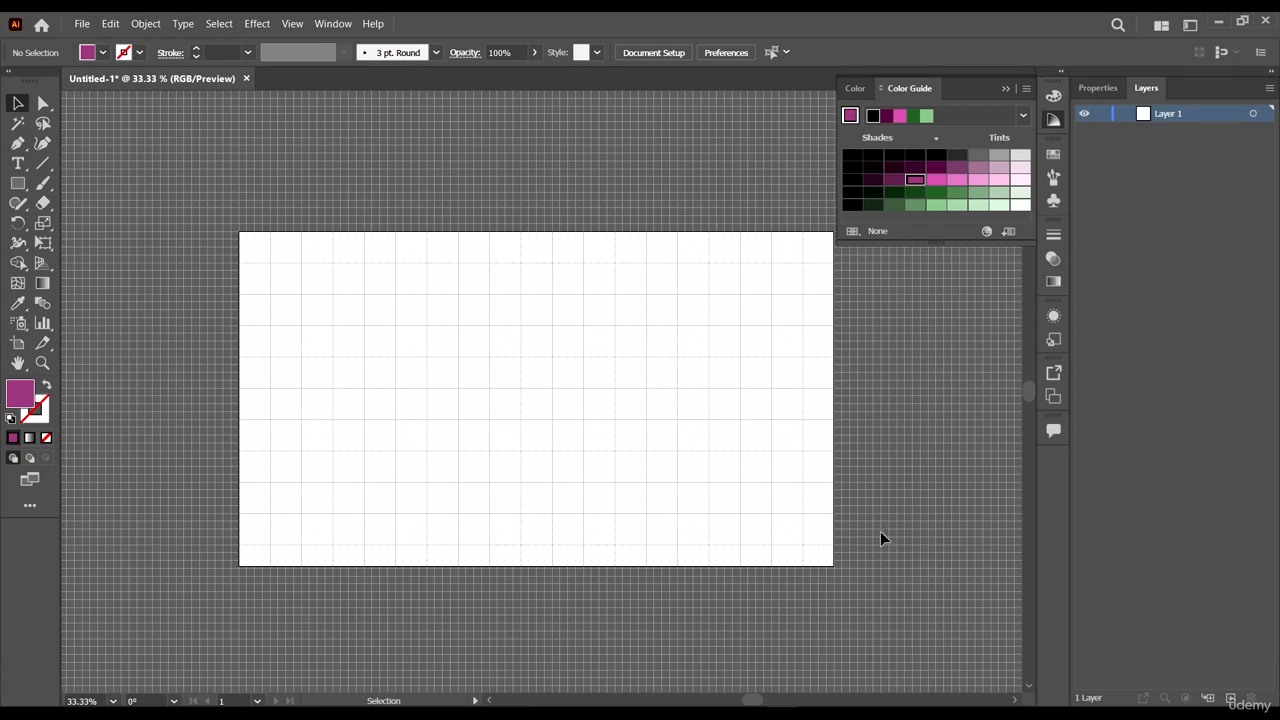
- Hide the document grid
left_click(292, 23)
left_click(415, 624)
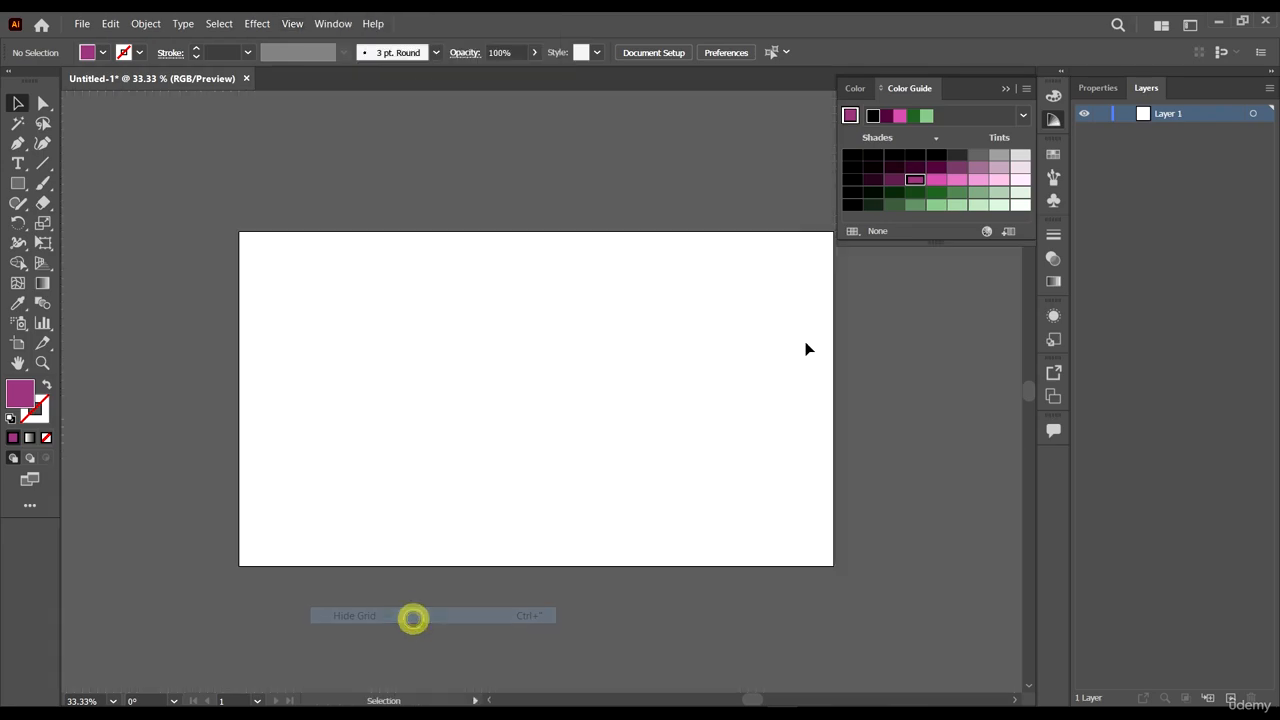
scroll(575, 386, "down", 1)
scroll(575, 386, "up", 1)
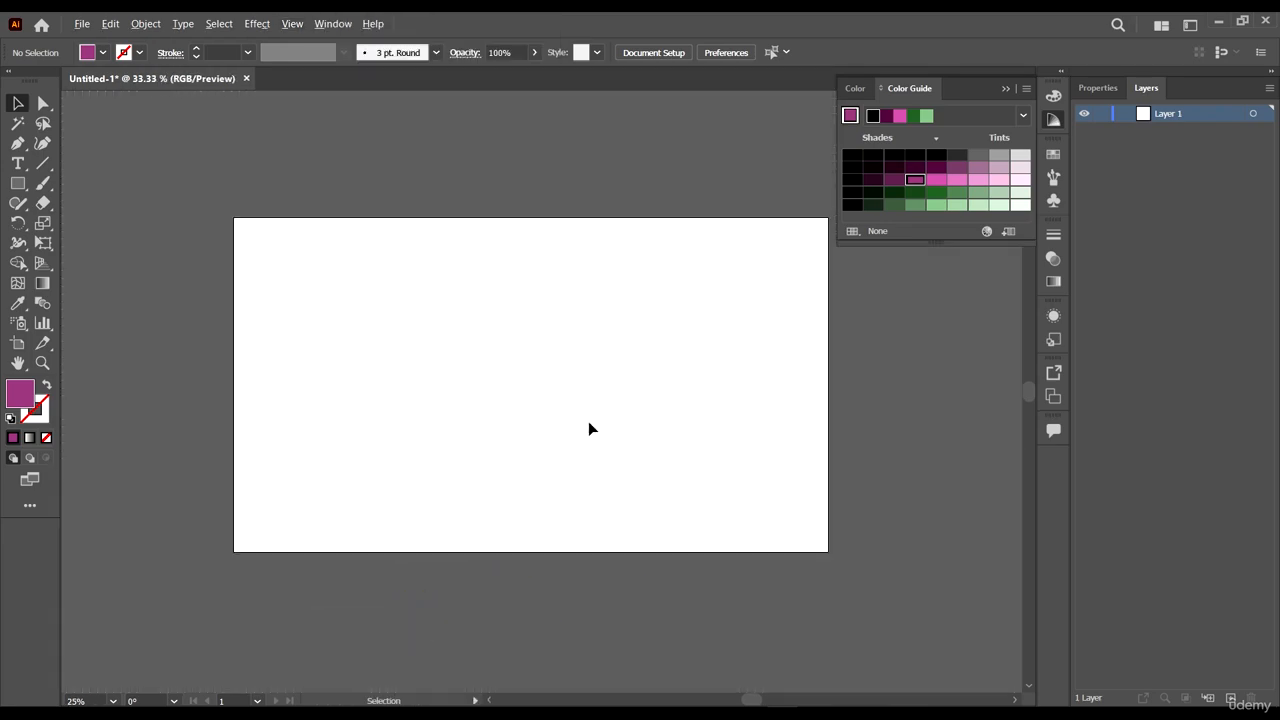